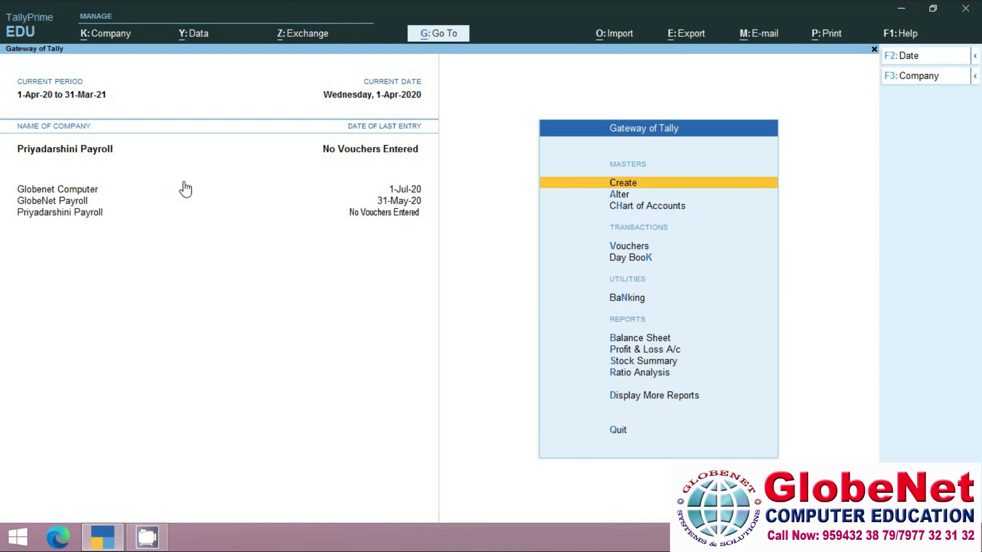
Review the company features of Priyadarshini Payroll, then close them.
{"action": "left_click", "coordinate": [105, 42]}
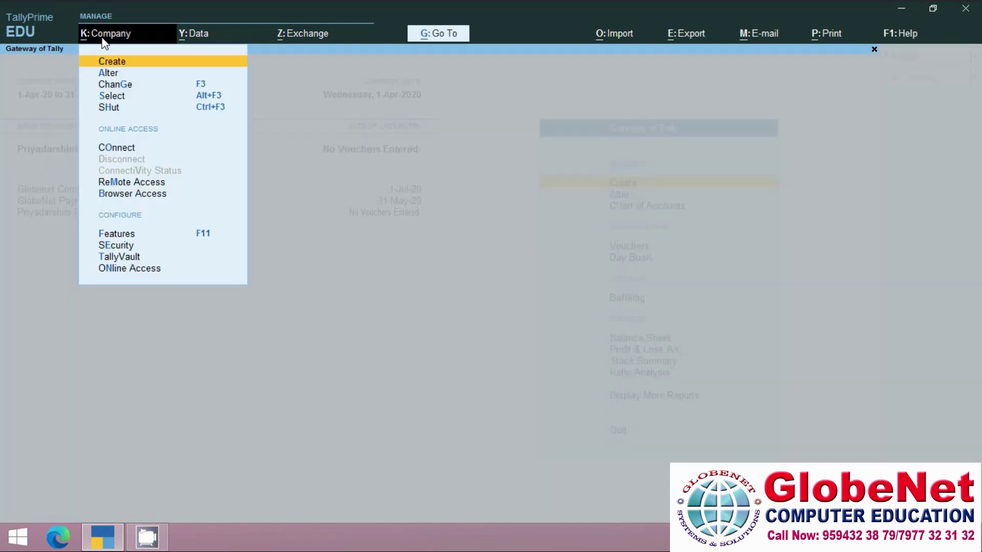
{"action": "left_click", "coordinate": [120, 235]}
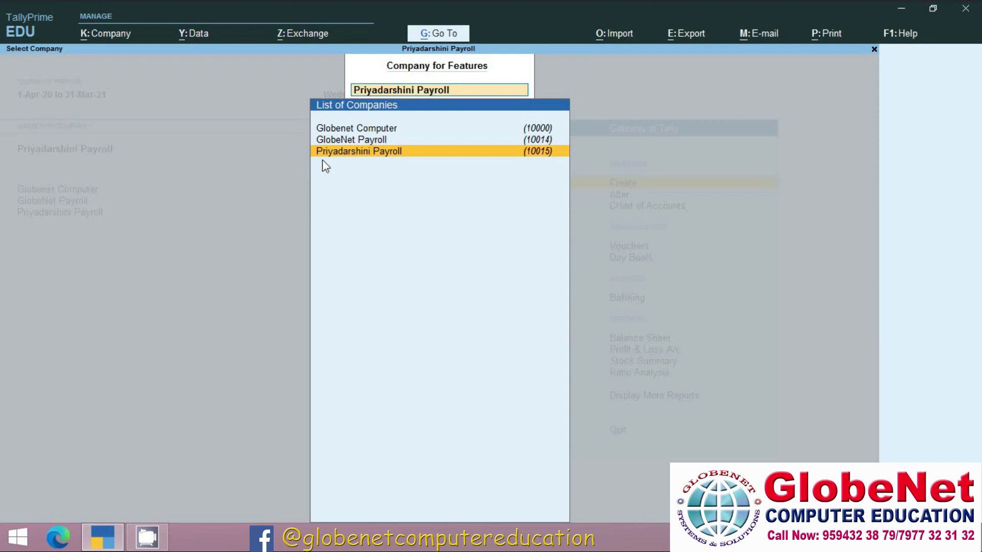
{"action": "left_click", "coordinate": [375, 155]}
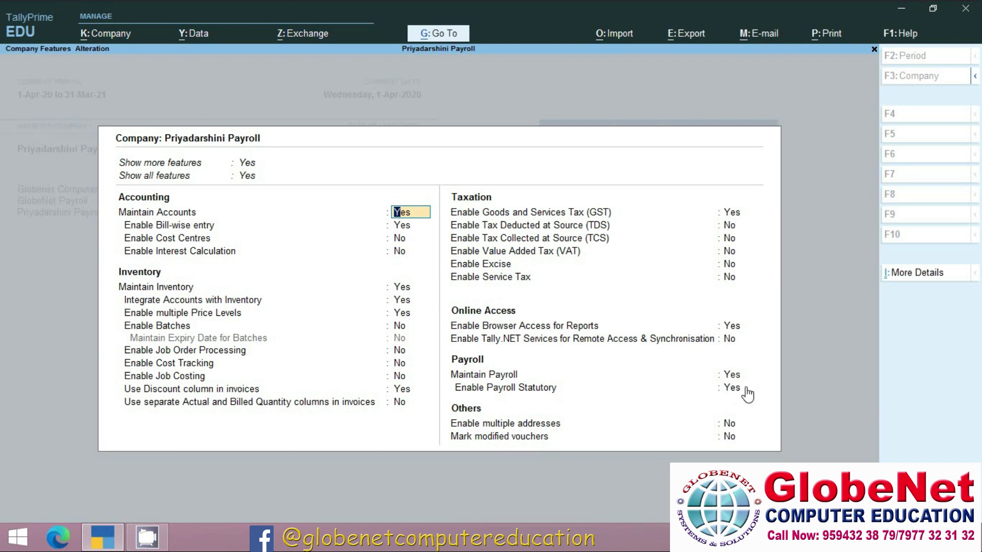
{"action": "key", "text": "F3"}
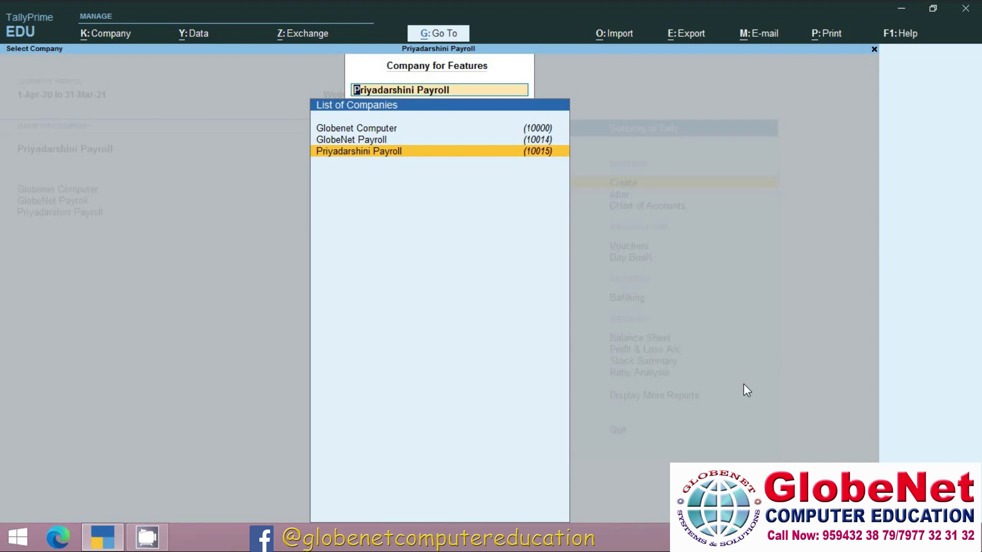
{"action": "key", "text": "Escape"}
{"action": "key", "text": "Escape"}
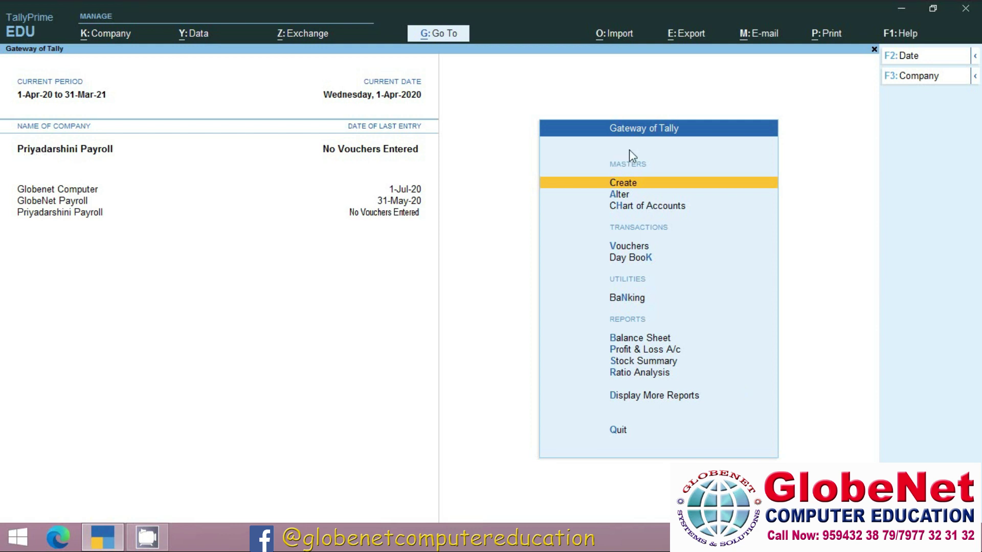
In master creation, show all master types including inactive ones and choose Employee Category.
{"action": "left_click", "coordinate": [637, 186]}
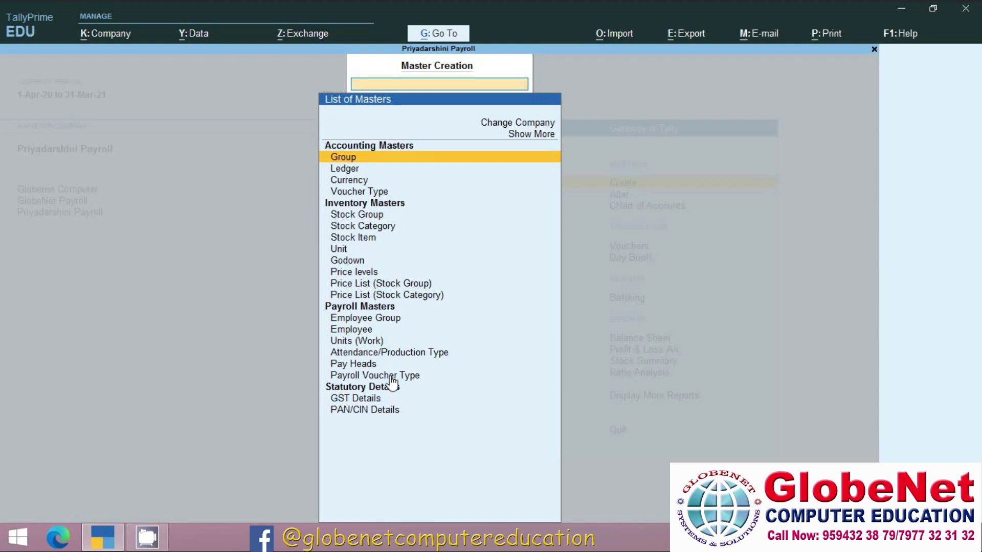
{"action": "left_click", "coordinate": [542, 146]}
{"action": "left_click", "coordinate": [541, 137]}
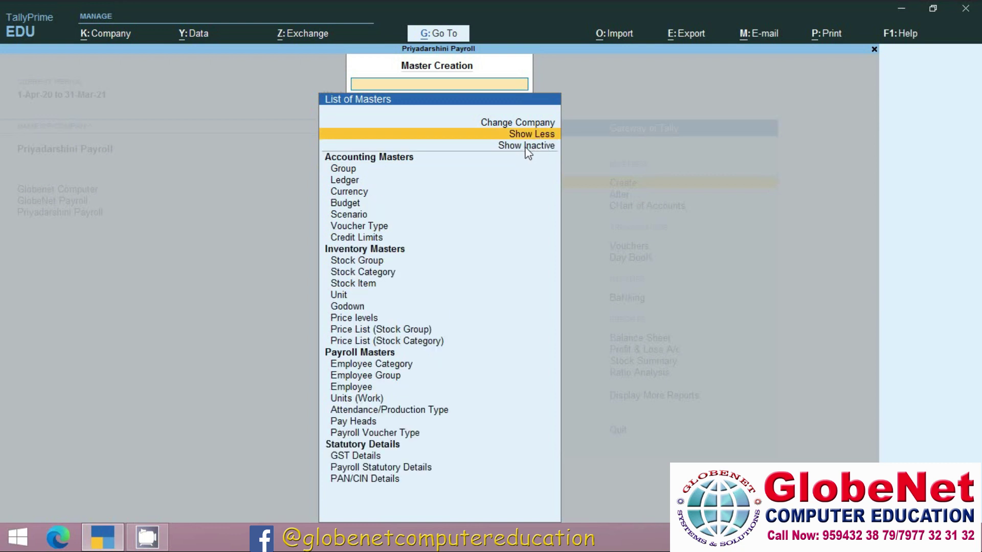
{"action": "left_click", "coordinate": [528, 146]}
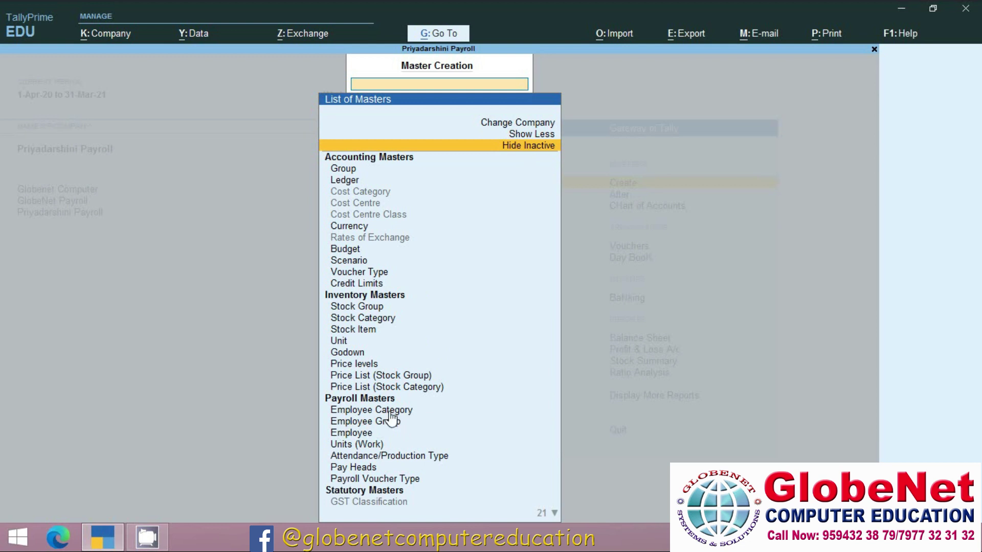
{"action": "left_click", "coordinate": [394, 411]}
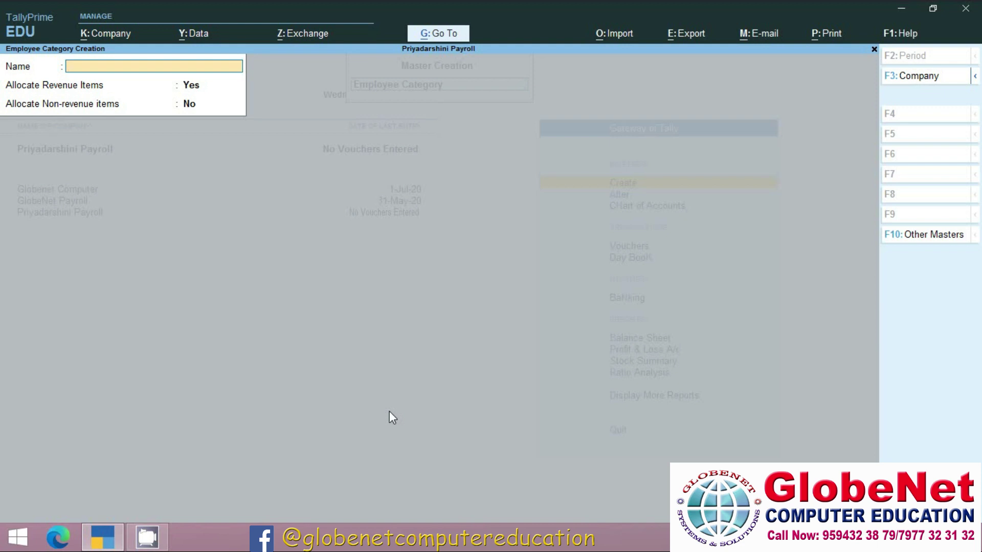
Save employee categories Head Office and Branch Office, then close the blank category form.
{"action": "type", "text": "Head Office"}
{"action": "key", "text": "Return"}
{"action": "key", "text": "Return"}
{"action": "key", "text": "Return"}
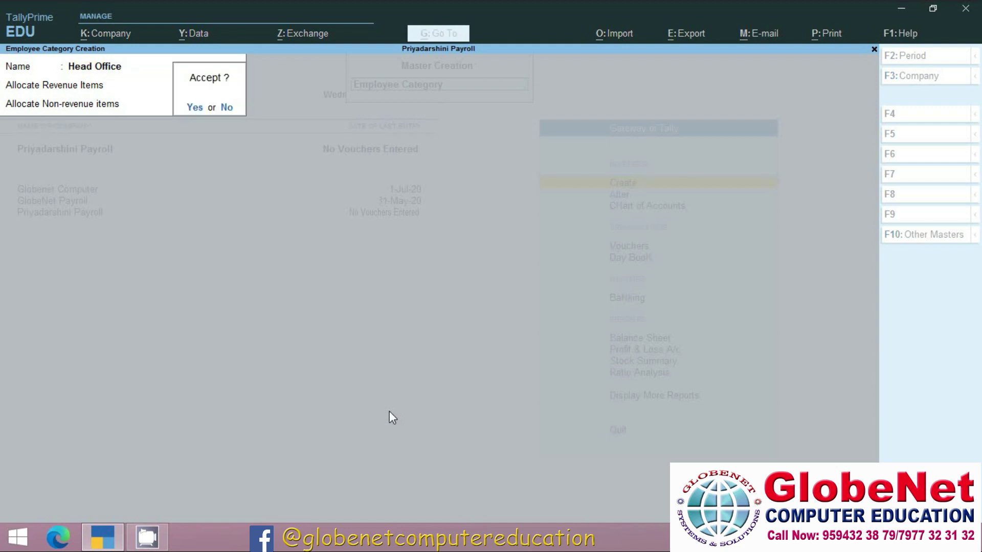
{"action": "key", "text": "Return"}
{"action": "type", "text": "Branch Office"}
{"action": "key", "text": "Return"}
{"action": "key", "text": "Return"}
{"action": "key", "text": "Return"}
{"action": "key", "text": "Return"}
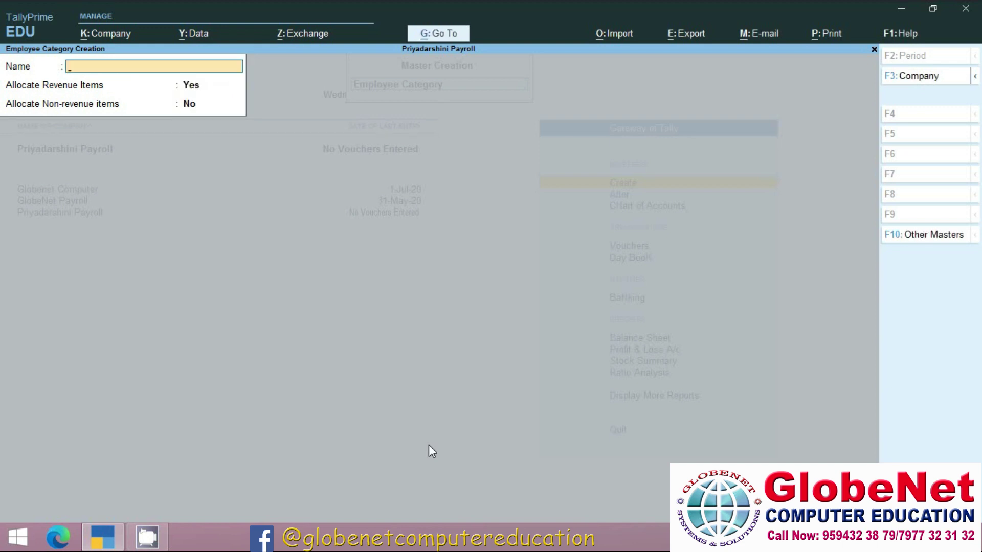
{"action": "key", "text": "Escape"}
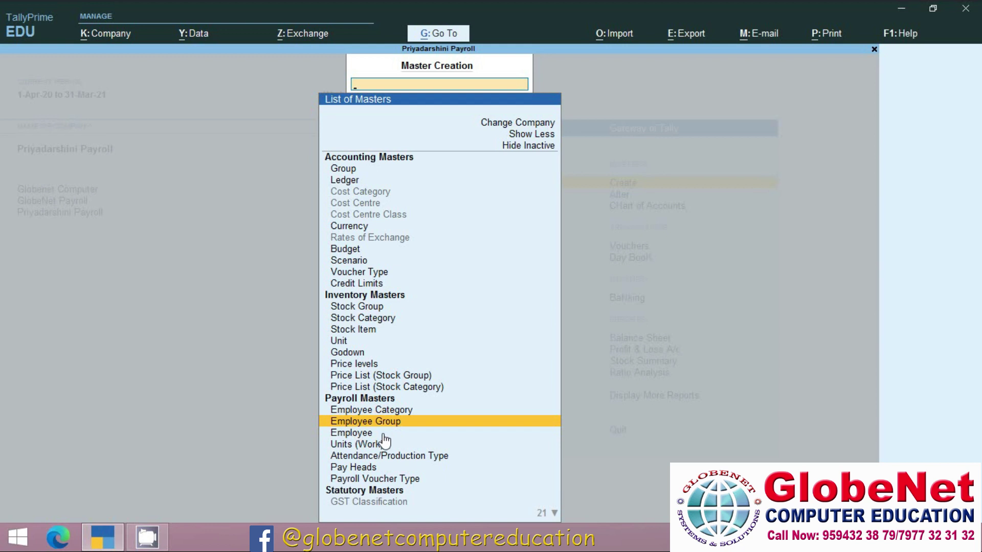
Create employee group IT Dept under Primary in the Head Office category.
{"action": "key", "text": "Return"}
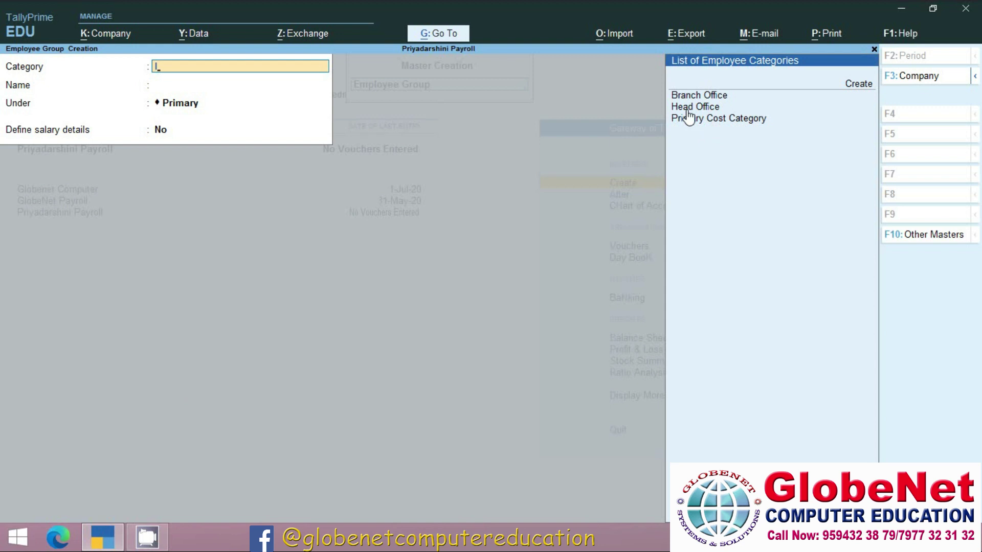
{"action": "left_click", "coordinate": [686, 109]}
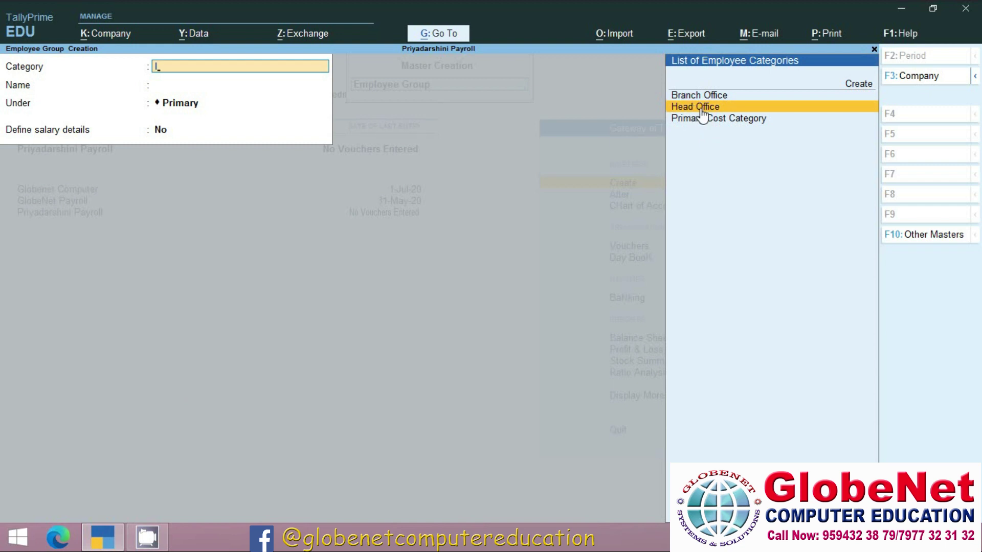
{"action": "key", "text": "Return"}
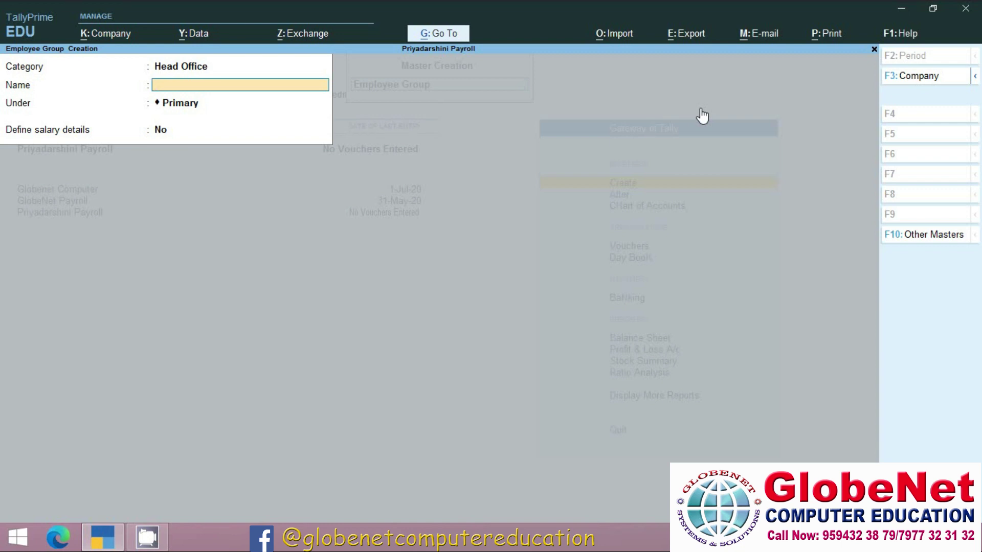
{"action": "type", "text": "Dept"}
{"action": "key", "text": "Return"}
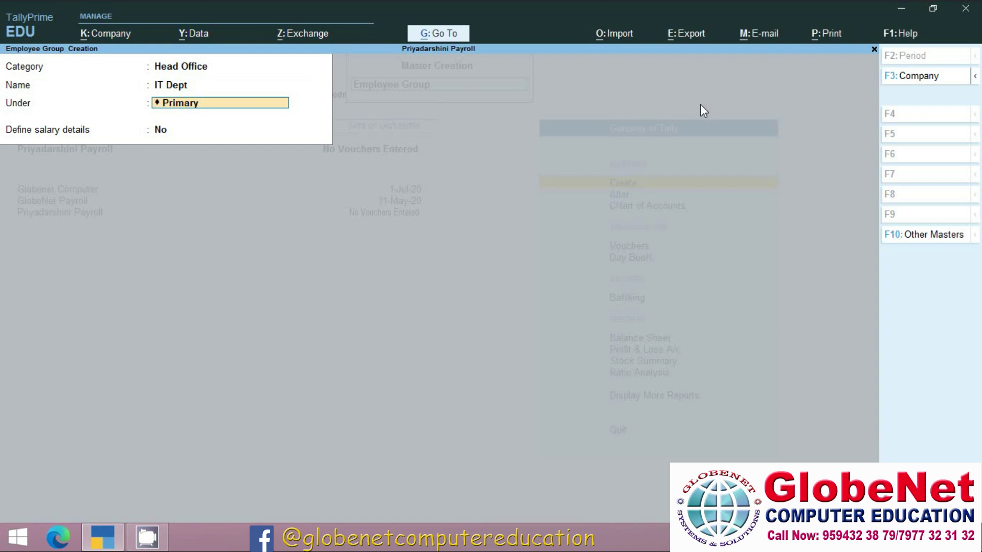
{"action": "key", "text": "Return"}
{"action": "key", "text": "Return"}
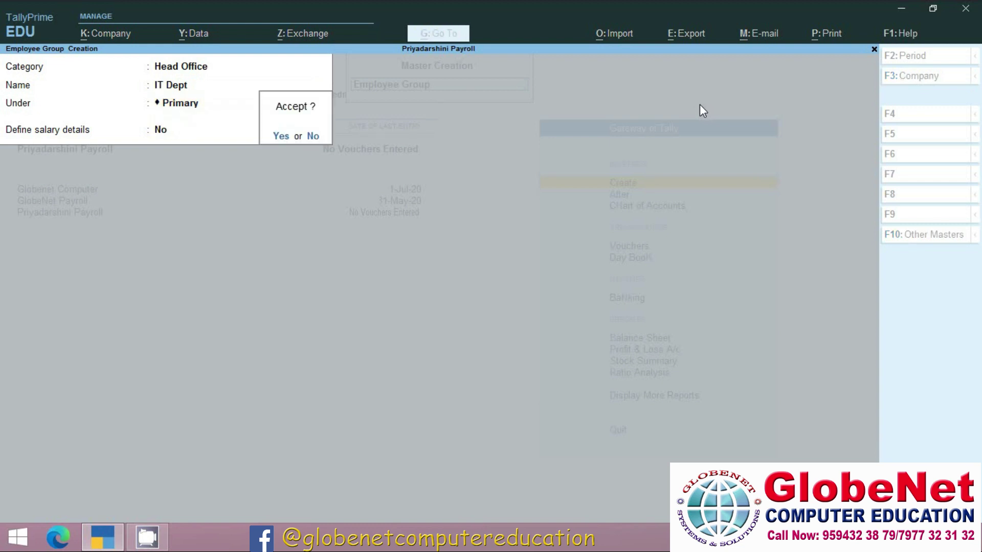
Add groups Admin and Markeitng Dept under Primary, then return to the masters list.
{"action": "key", "text": "Return"}
{"action": "type", "text": "Admin"}
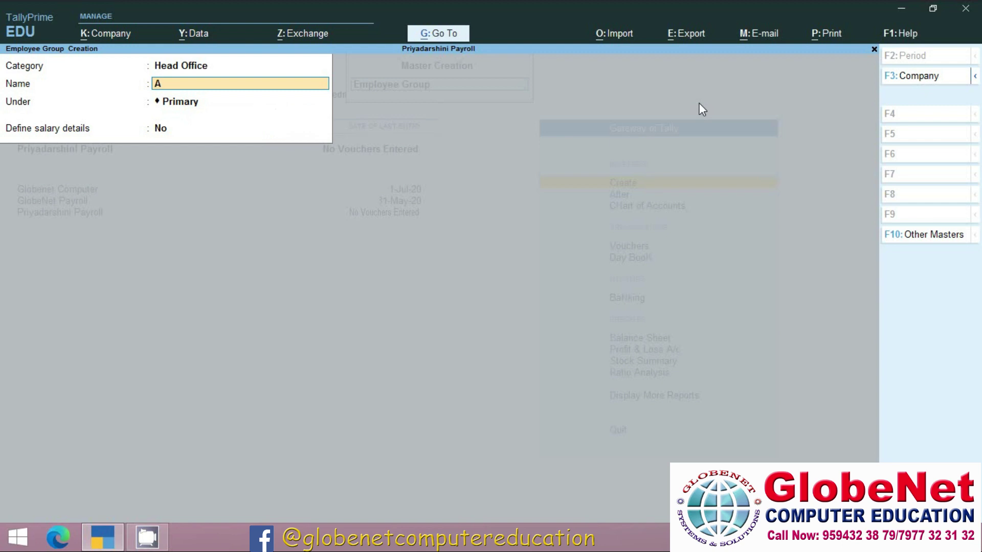
{"action": "key", "text": "Return"}
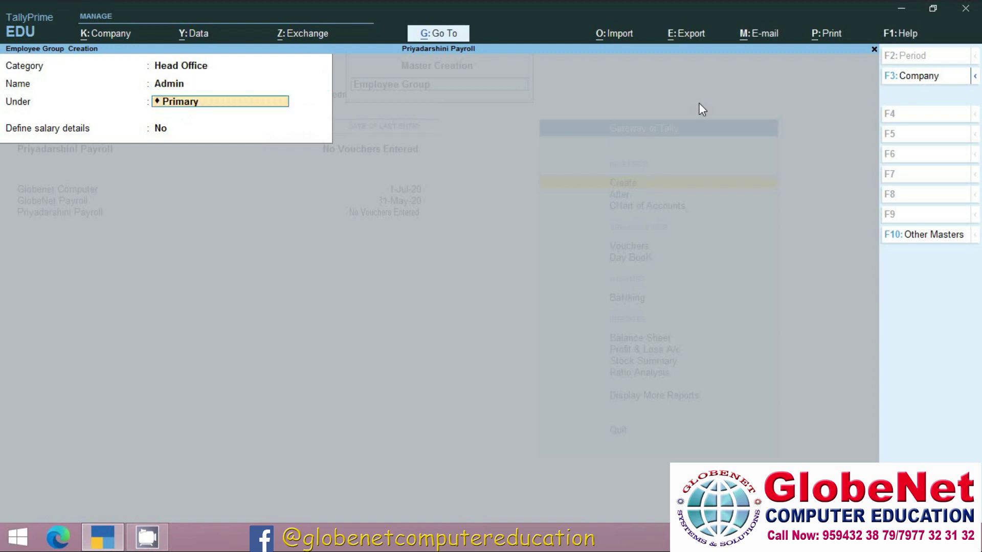
{"action": "key", "text": "Return"}
{"action": "key", "text": "Return"}
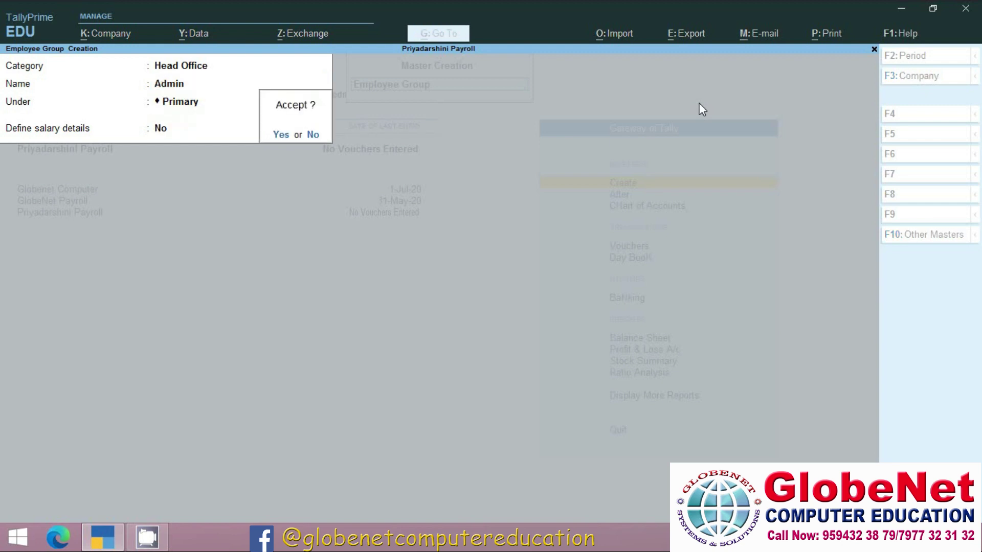
{"action": "key", "text": "Return"}
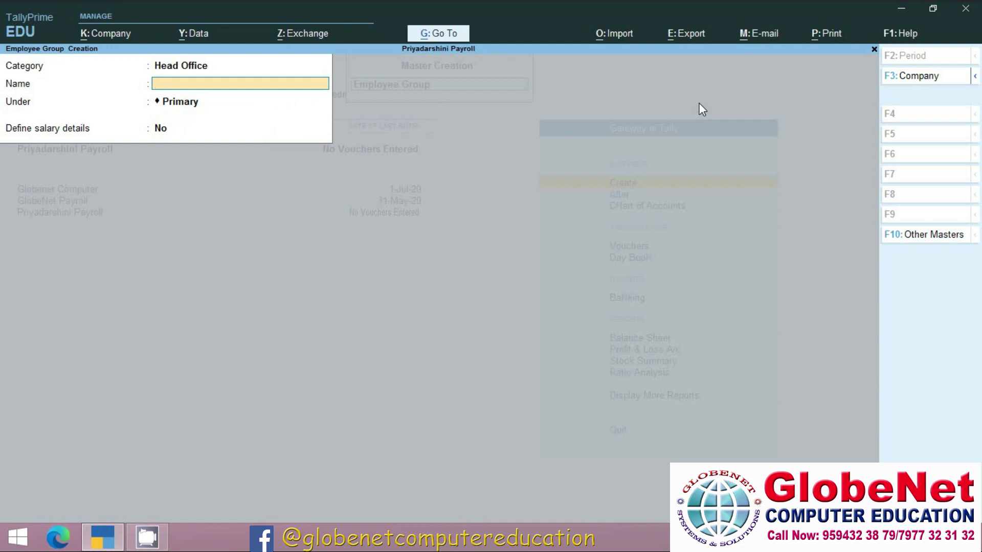
{"action": "type", "text": "Markeitng Dept"}
{"action": "key", "text": "Return"}
{"action": "key", "text": "Return"}
{"action": "key", "text": "Return"}
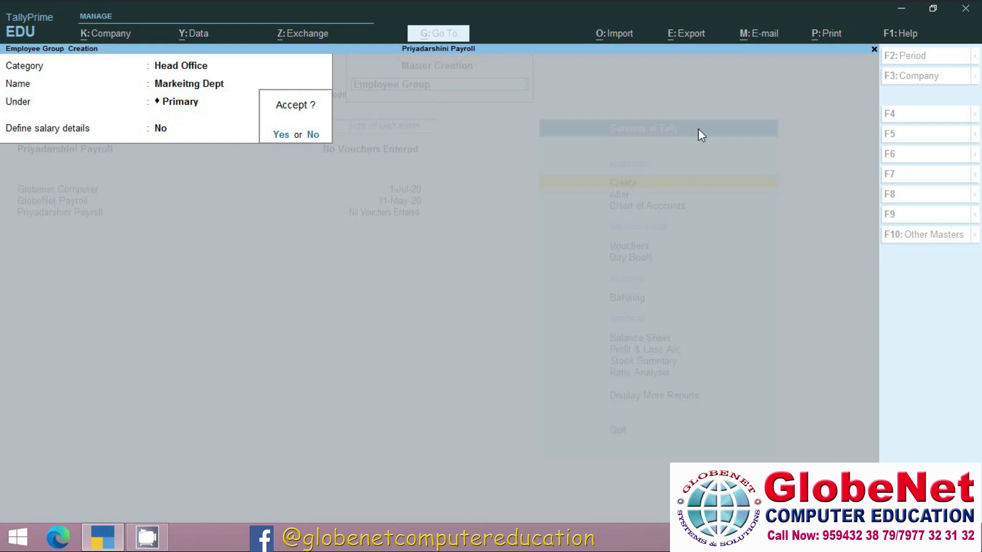
{"action": "key", "text": "Return"}
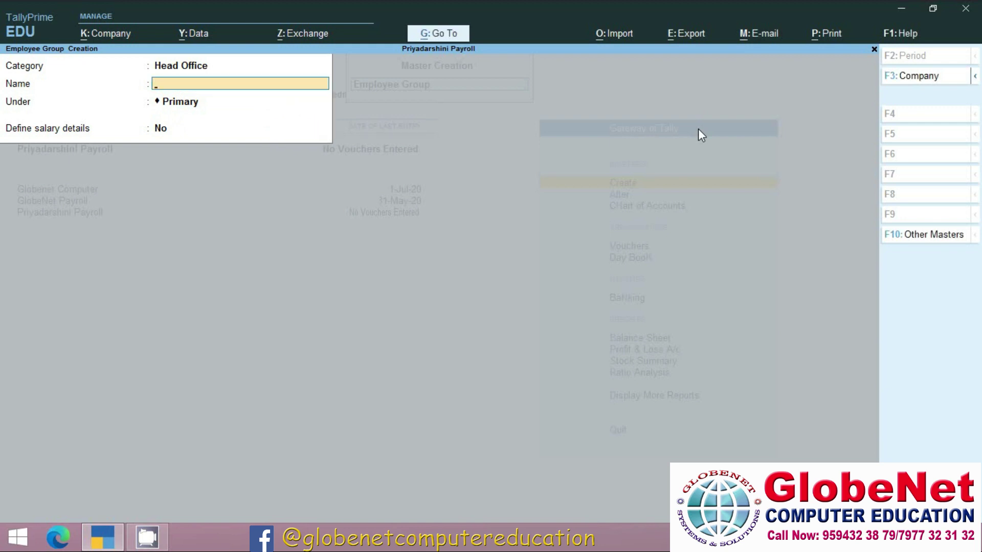
{"action": "key", "text": "Escape"}
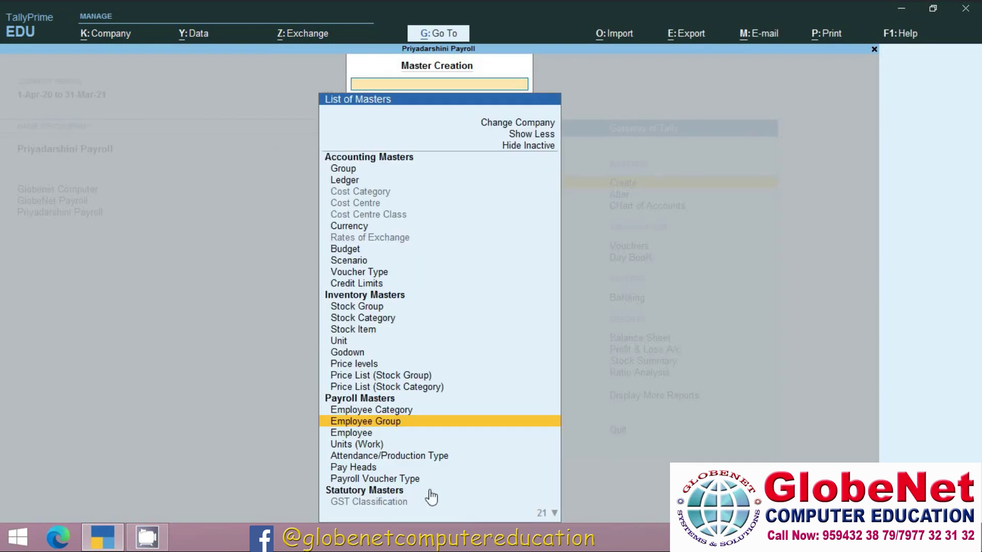
{"action": "left_click", "coordinate": [346, 447]}
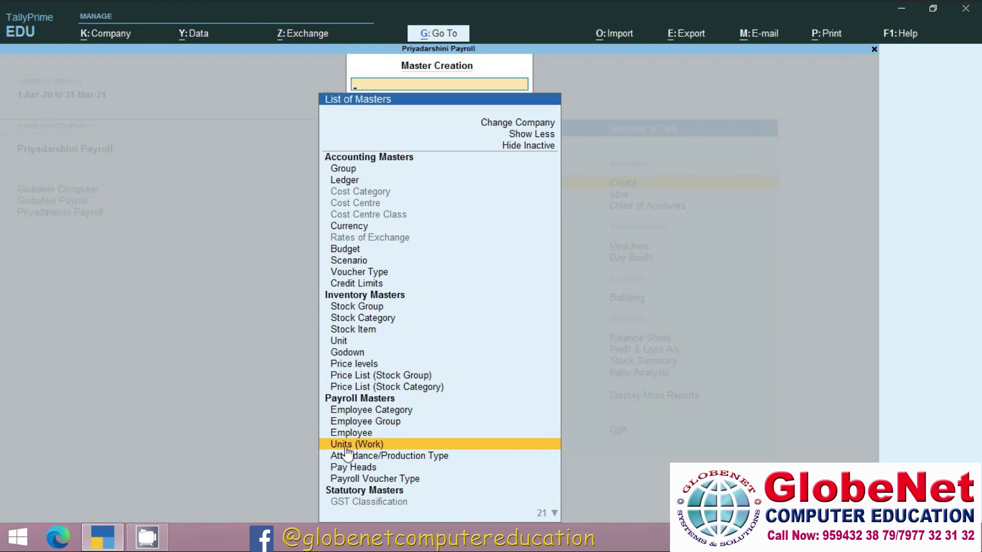
Create simple unit Min with formal name Mintu, UQC Not Applicable, 0 decimals.
{"action": "left_click", "coordinate": [347, 444]}
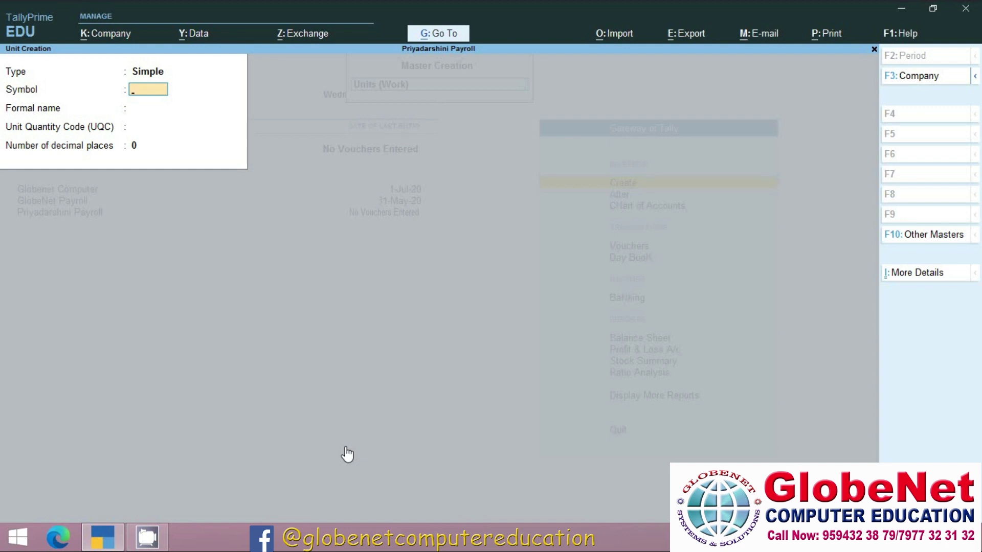
{"action": "type", "text": "Min"}
{"action": "key", "text": "Return"}
{"action": "type", "text": "Mintu"}
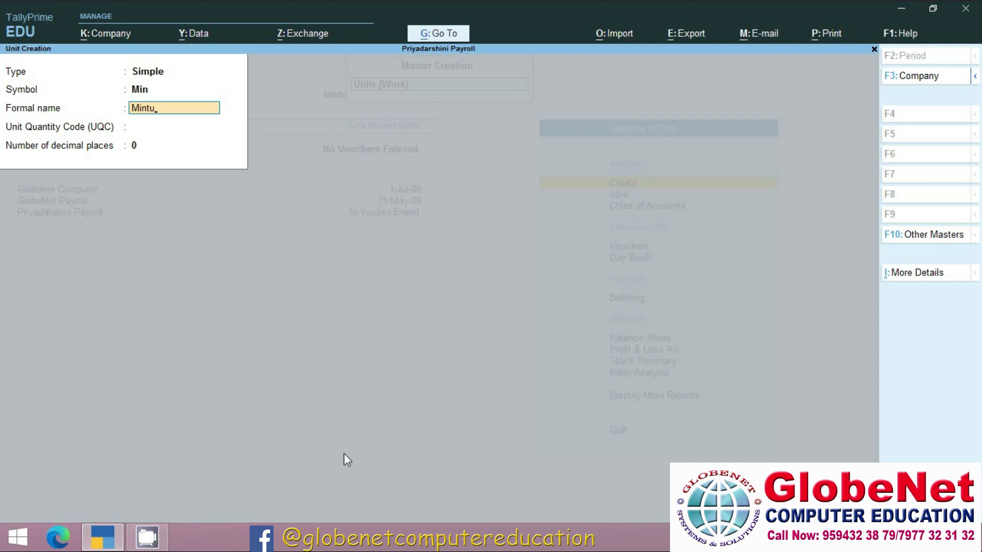
{"action": "key", "text": "Return"}
{"action": "key", "text": "Return"}
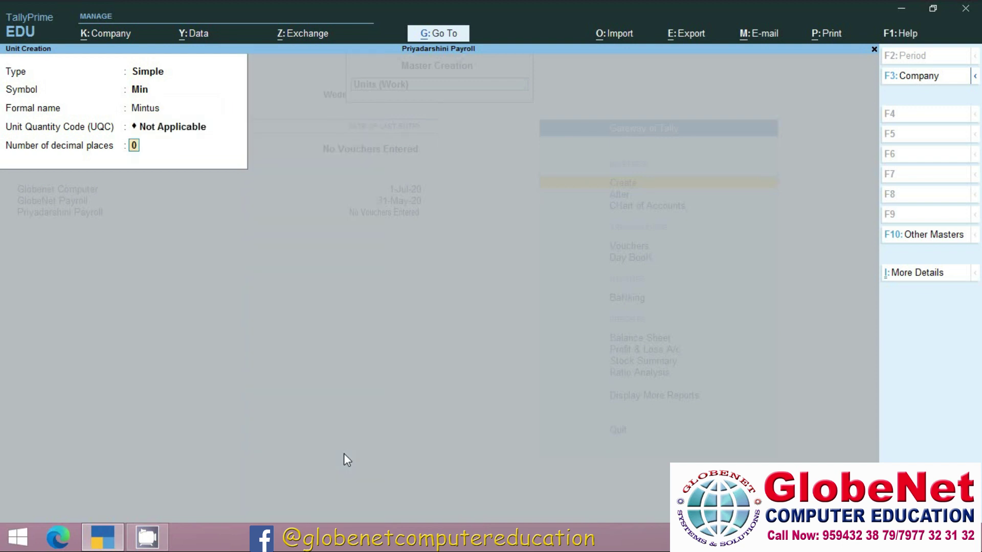
{"action": "key", "text": "Return"}
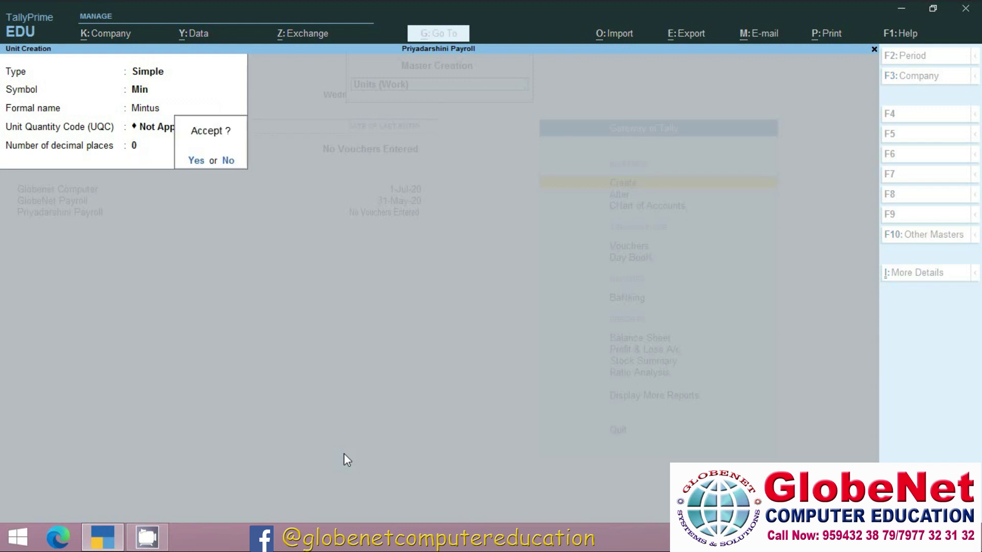
Create simple unit hrs with formal name Hours and UQC Not Applicable.
{"action": "key", "text": "Return"}
{"action": "type", "text": "hrs"}
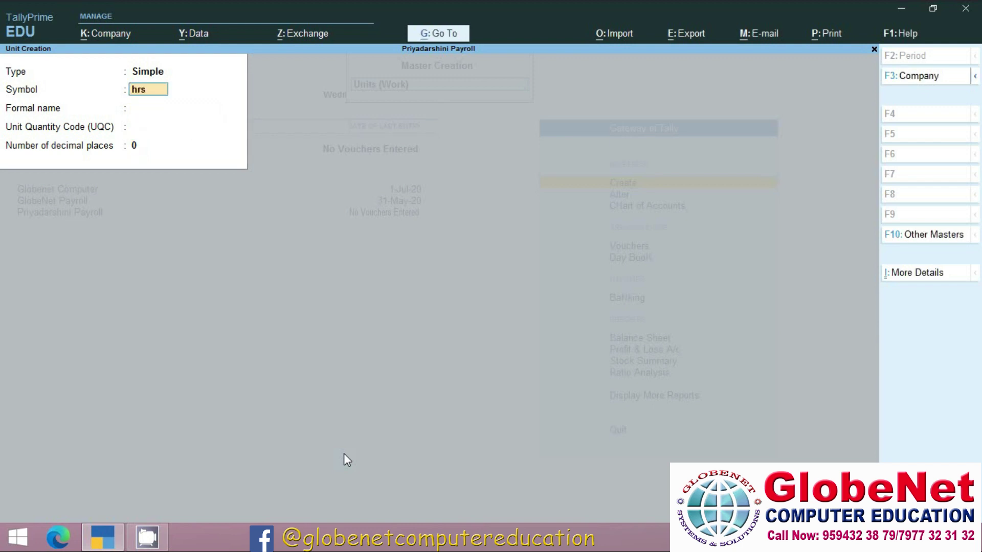
{"action": "key", "text": "Return"}
{"action": "type", "text": "Hourse"}
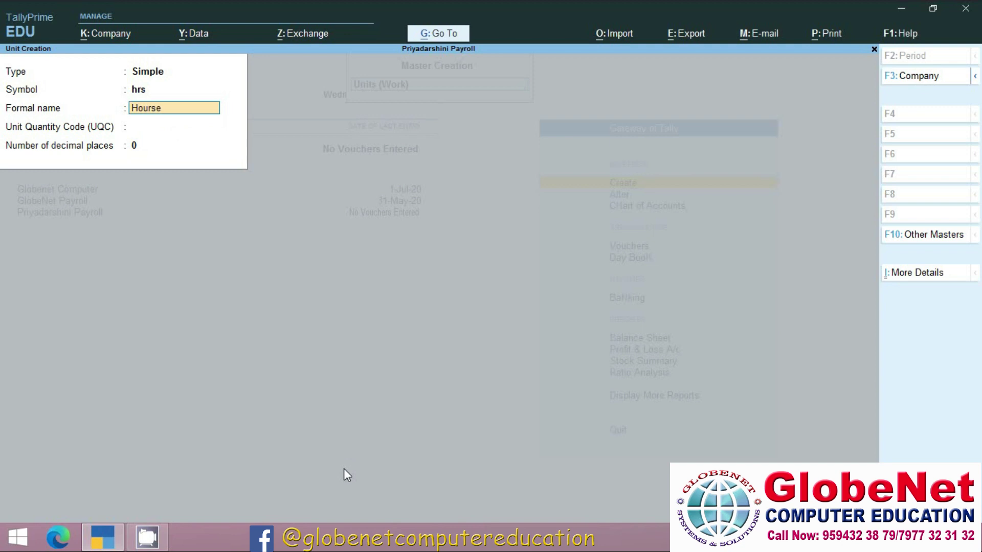
{"action": "key", "text": "BackSpace"}
{"action": "key", "text": "Return"}
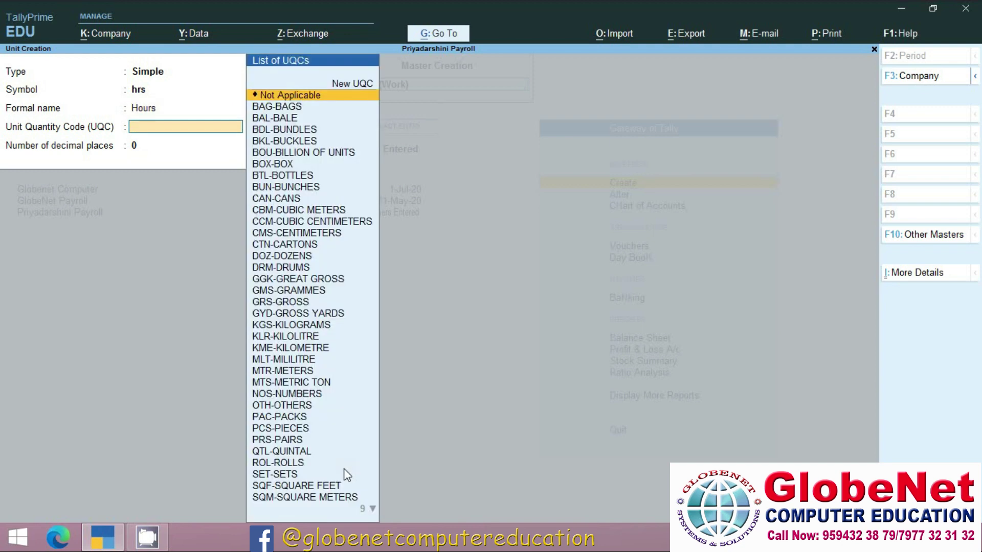
{"action": "key", "text": "Return"}
{"action": "key", "text": "Return"}
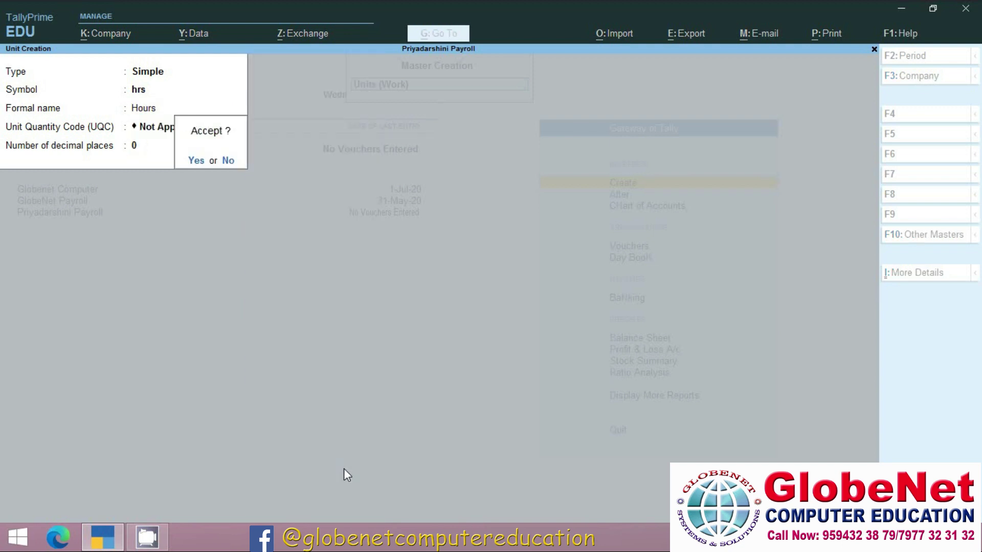
{"action": "key", "text": "Return"}
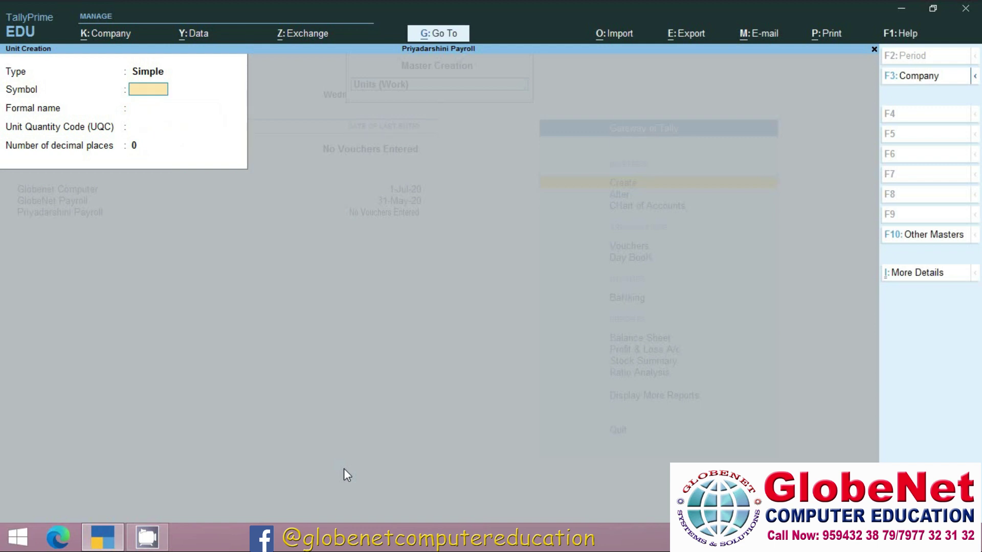
{"action": "key", "text": "BackSpace"}
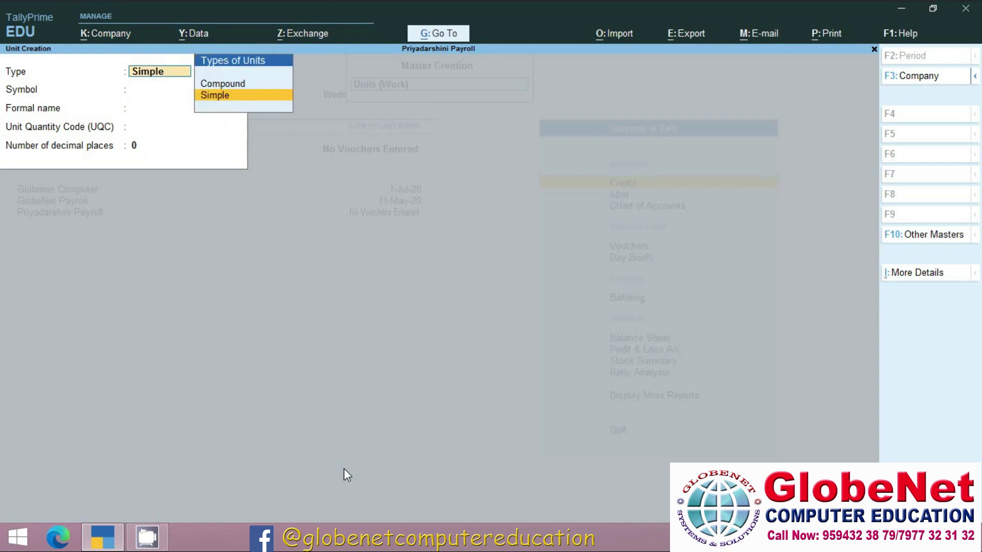
Define compound unit Hrs of 60 min, then exit Unit Creation.
{"action": "key", "text": "Up"}
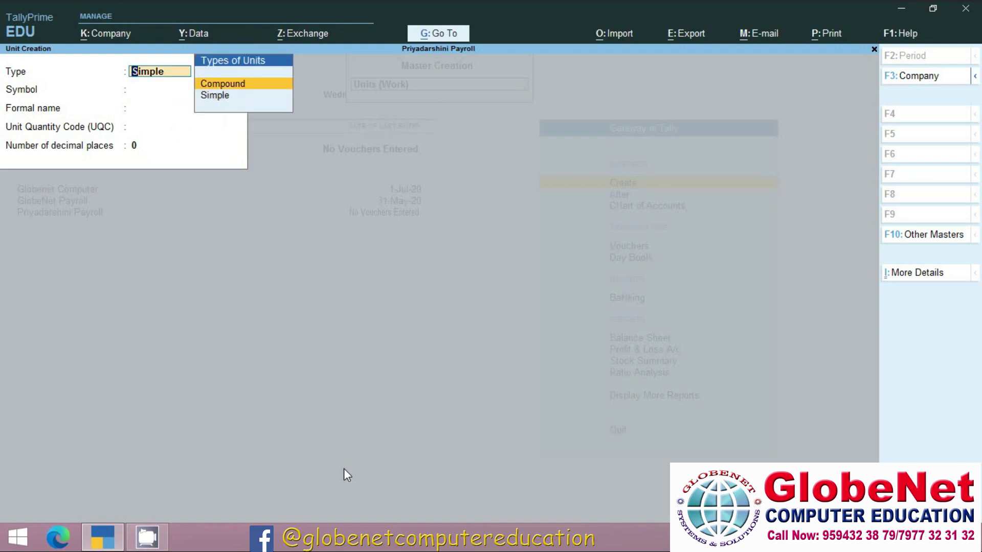
{"action": "key", "text": "Return"}
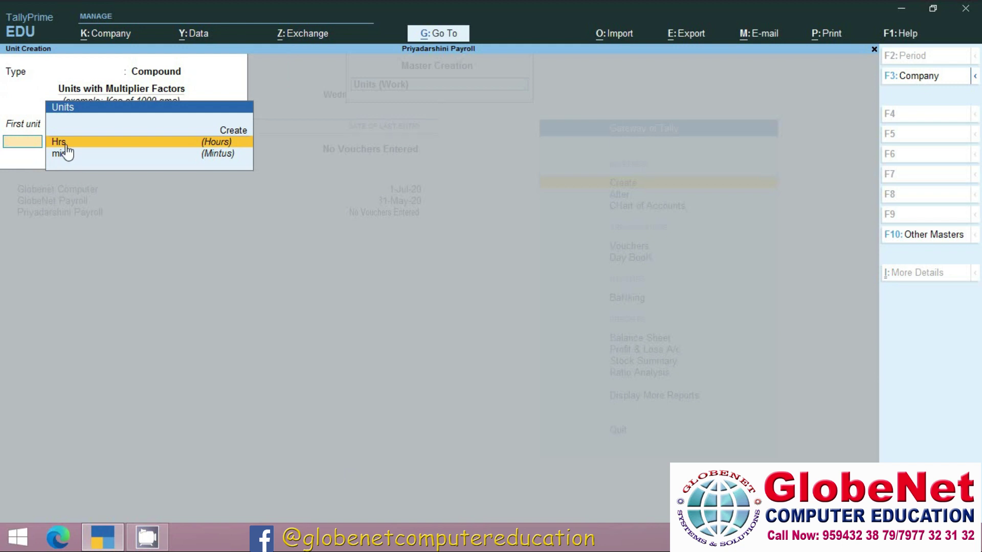
{"action": "key", "text": "Return"}
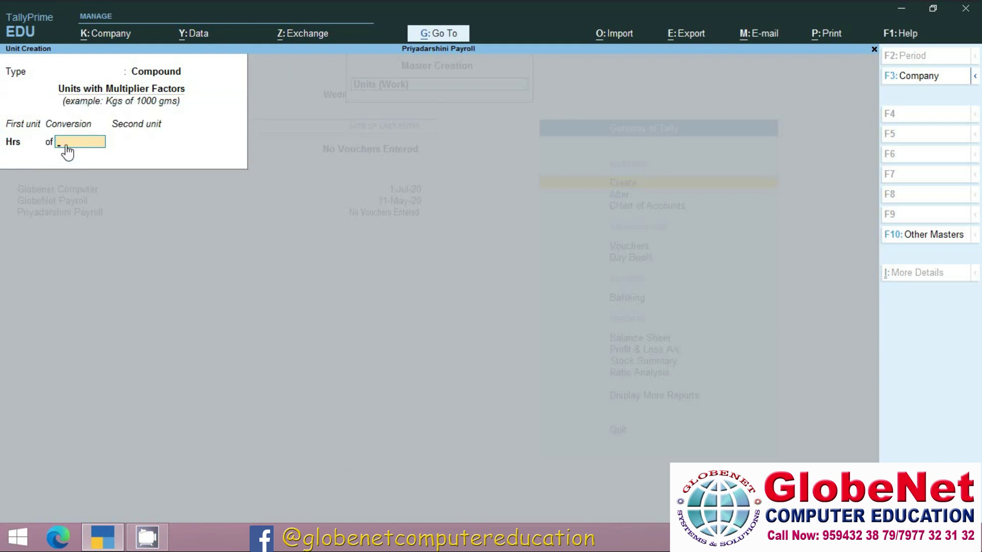
{"action": "type", "text": "60"}
{"action": "key", "text": "Return"}
{"action": "key", "text": "Return"}
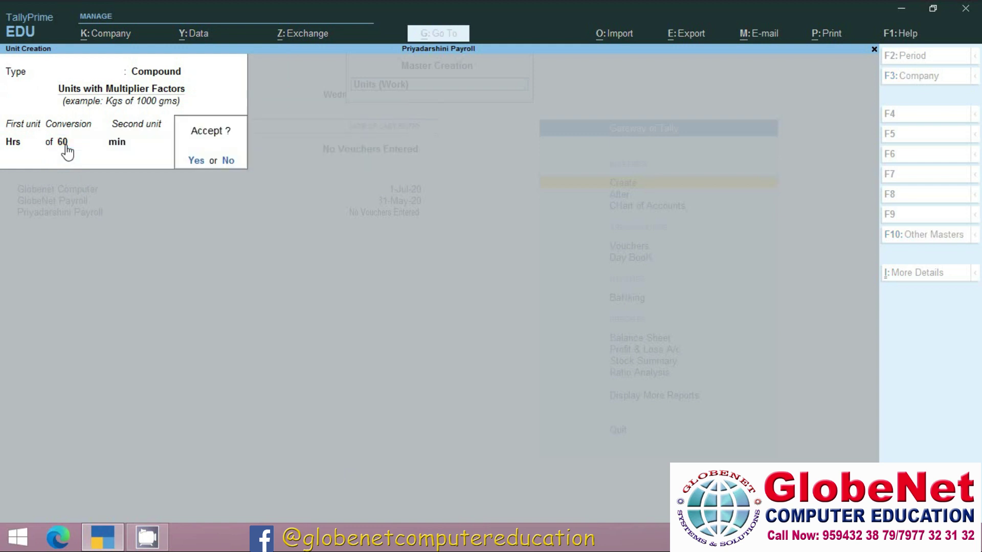
{"action": "key", "text": "n"}
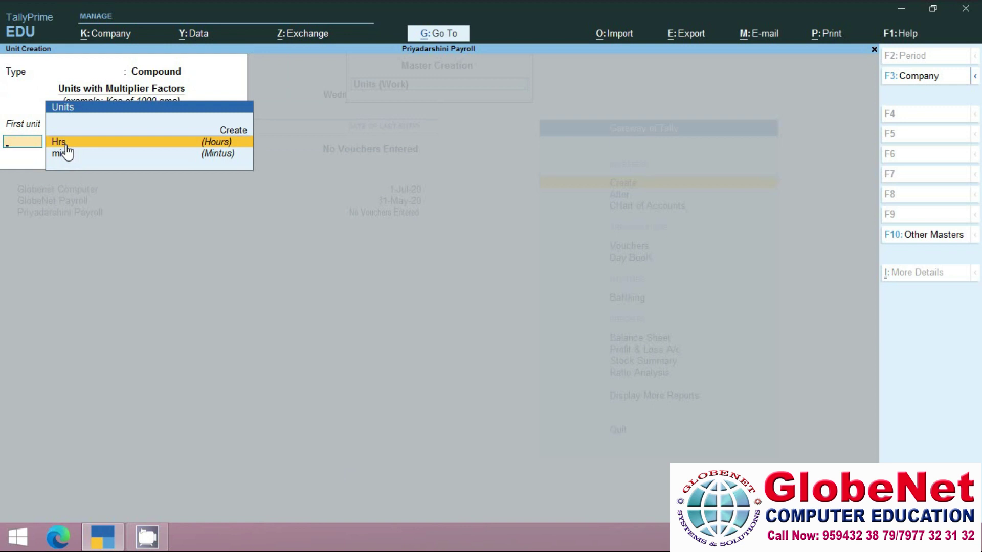
{"action": "key", "text": "Escape"}
{"action": "key", "text": "y"}
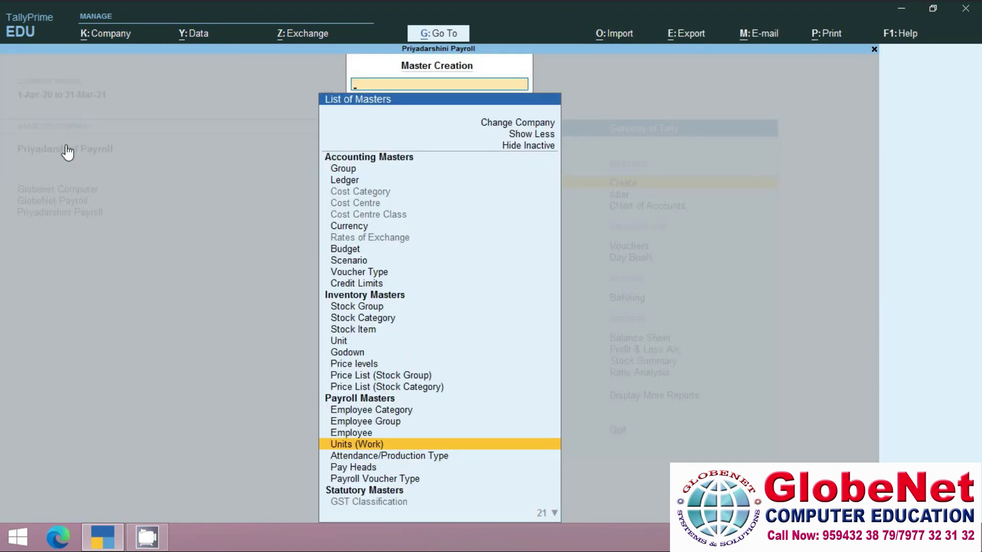
{"action": "left_click", "coordinate": [387, 461]}
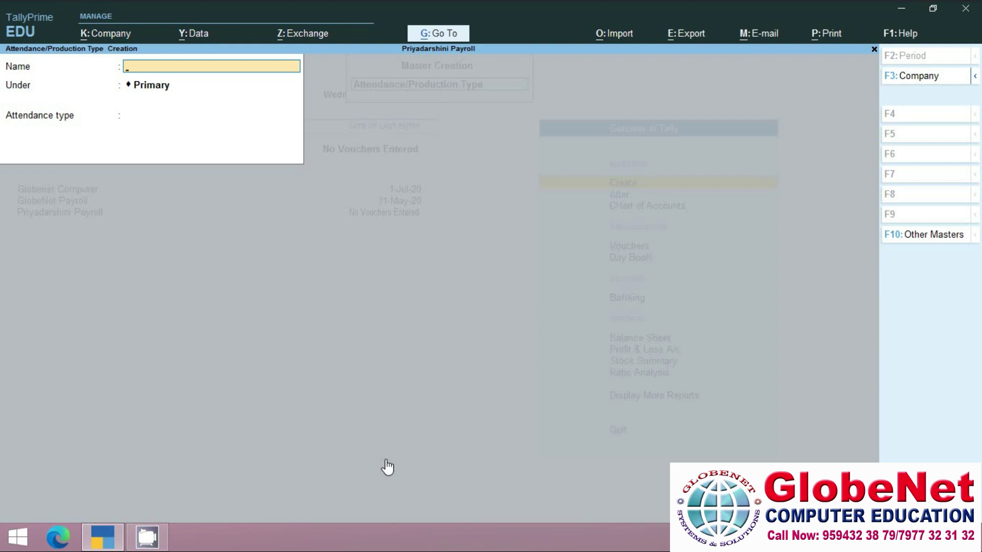
Save attendance type Absent as Leave without Pay, counted in Days.
{"action": "type", "text": "Absent"}
{"action": "key", "text": "Return"}
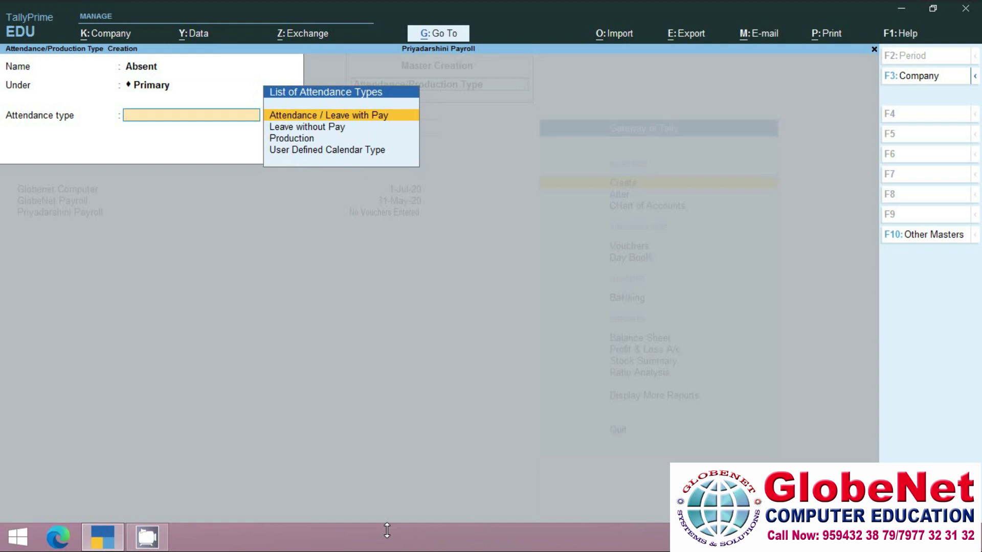
{"action": "key", "text": "Down"}
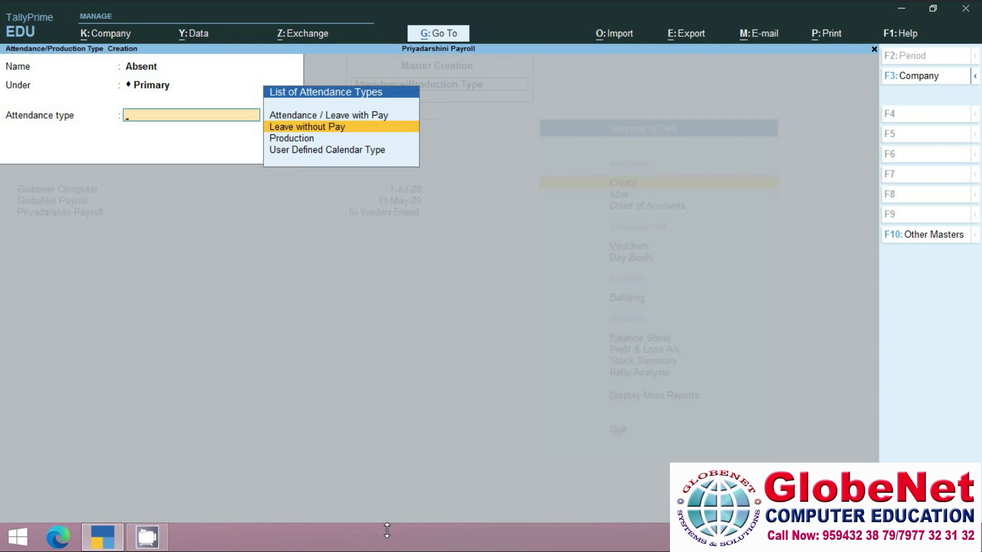
{"action": "key", "text": "Up"}
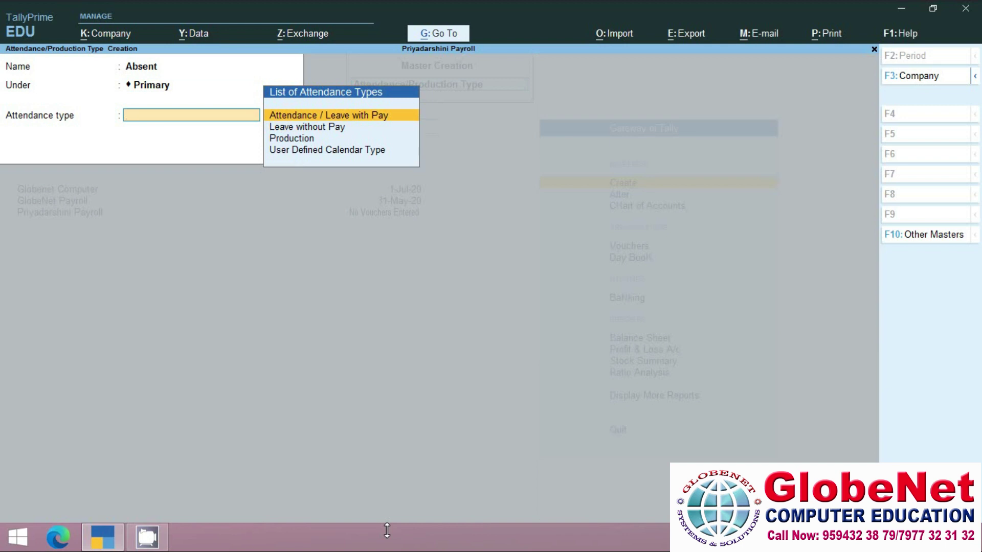
{"action": "key", "text": "Down"}
{"action": "key", "text": "Down"}
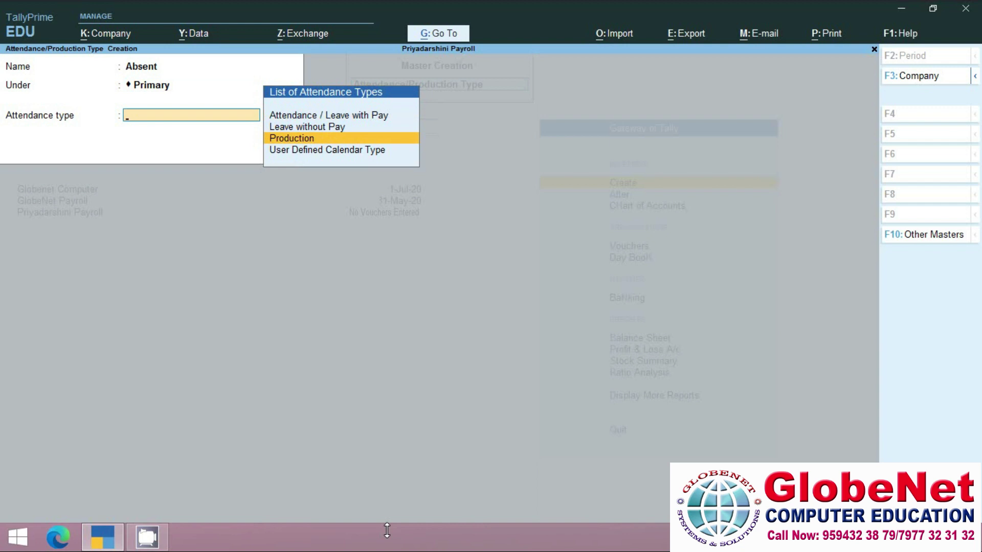
{"action": "key", "text": "Up"}
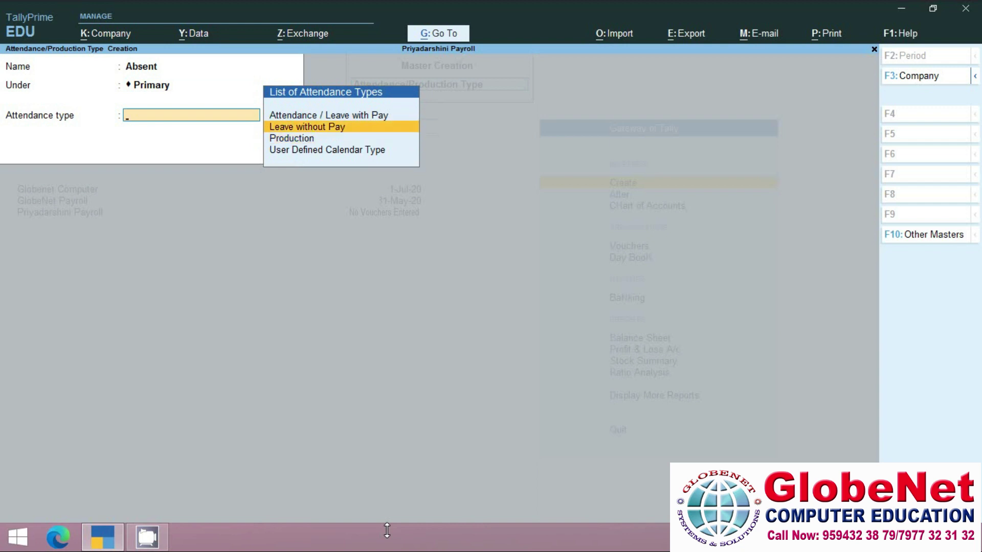
{"action": "key", "text": "Return"}
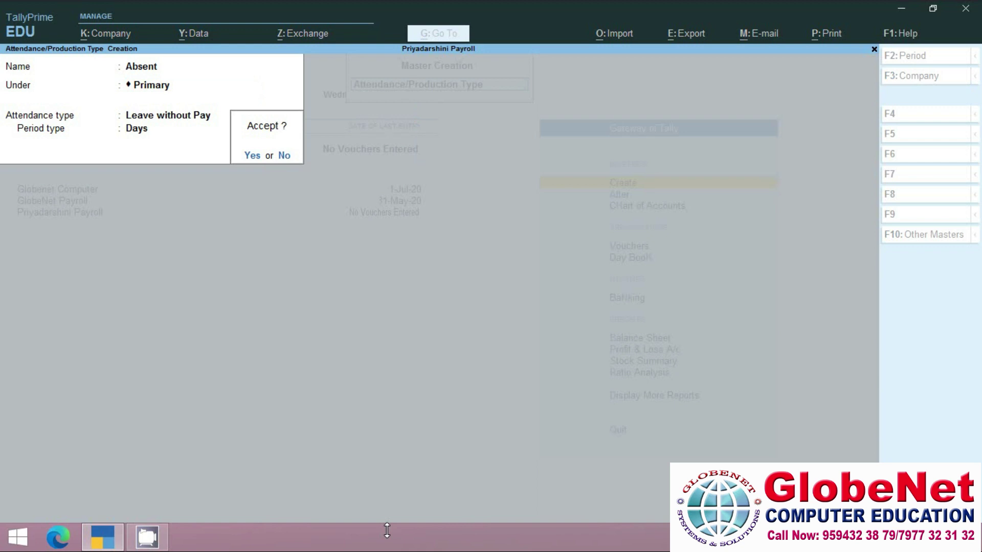
{"action": "key", "text": "Return"}
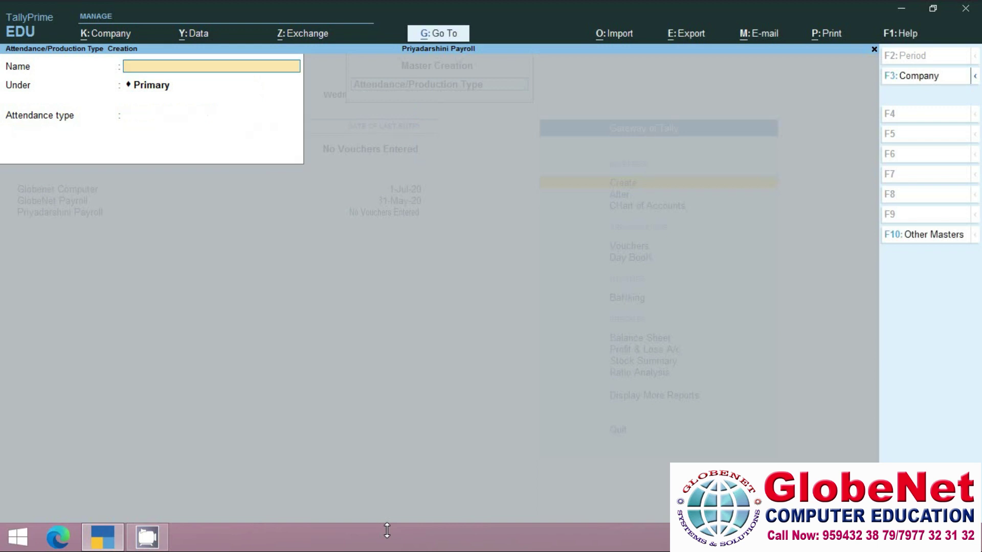
Save production type Overtime measured in Hrs of 60 min, then close the form.
{"action": "type", "text": "Overtime"}
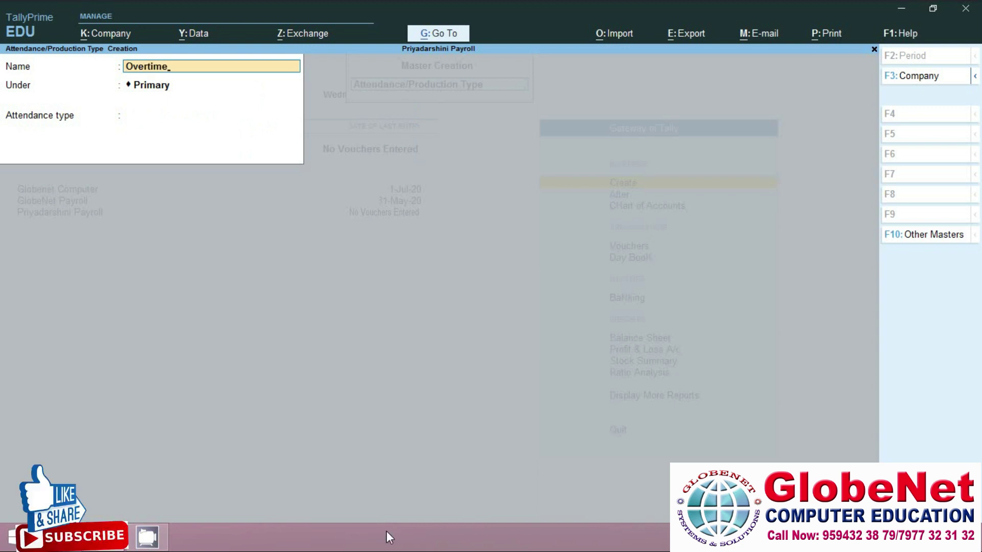
{"action": "key", "text": "Return"}
{"action": "key", "text": "Return"}
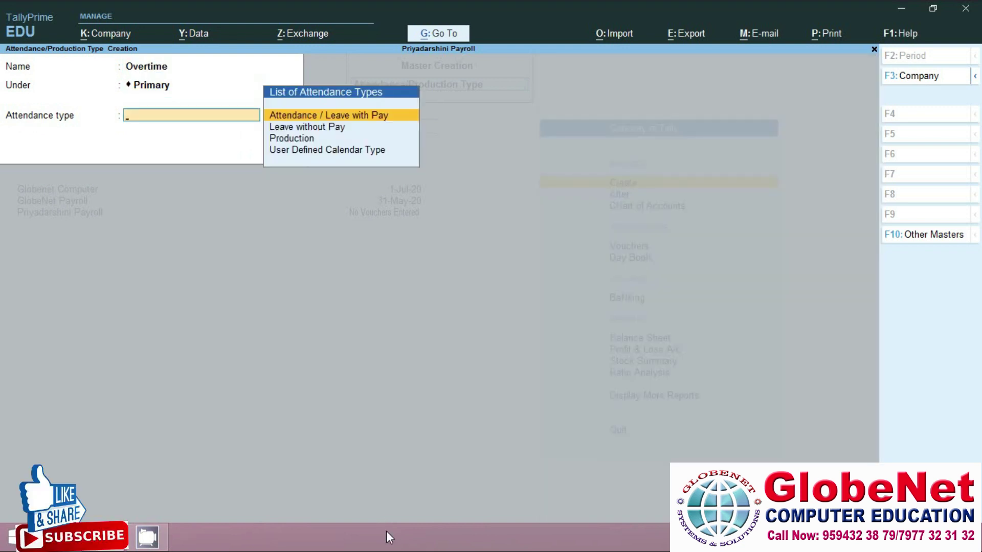
{"action": "key", "text": "Down"}
{"action": "key", "text": "Down"}
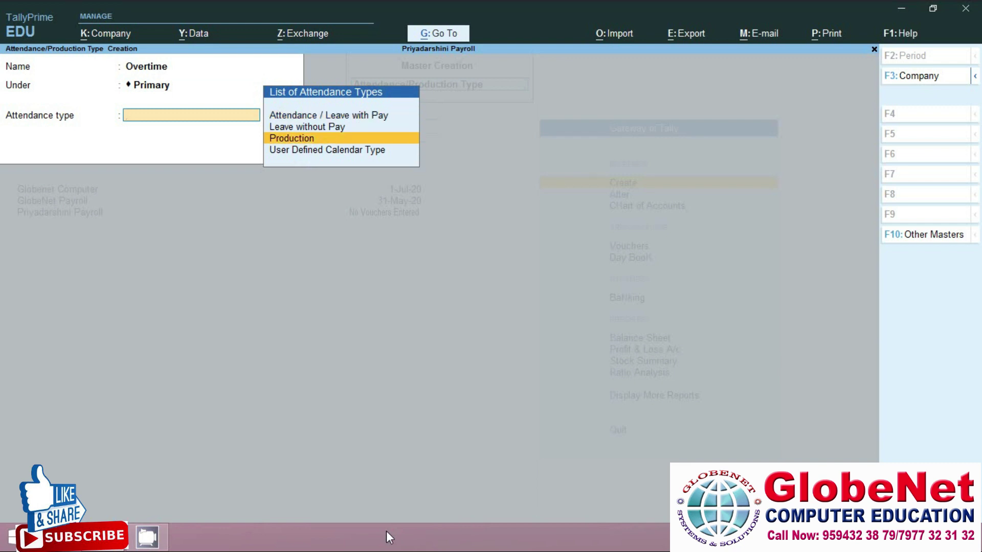
{"action": "key", "text": "Return"}
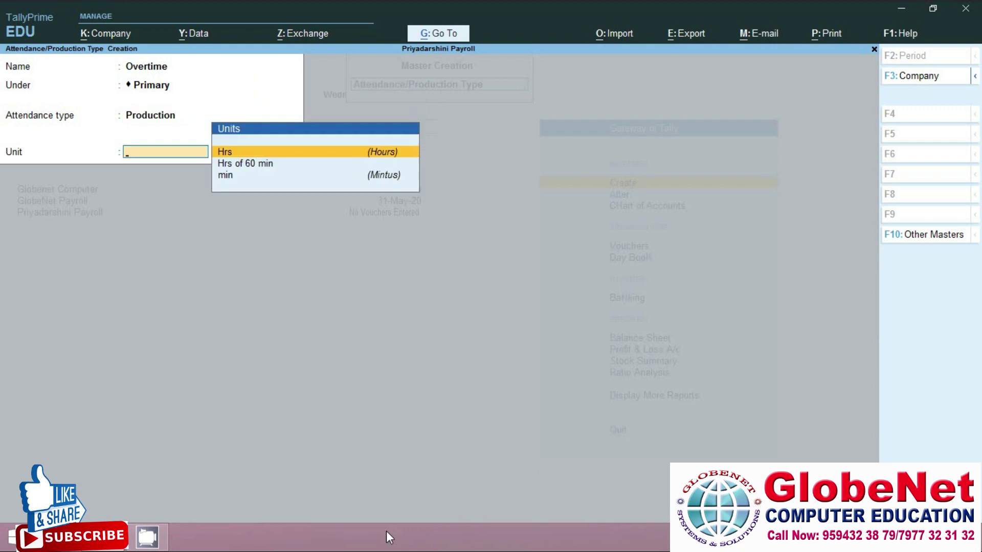
{"action": "key", "text": "Down"}
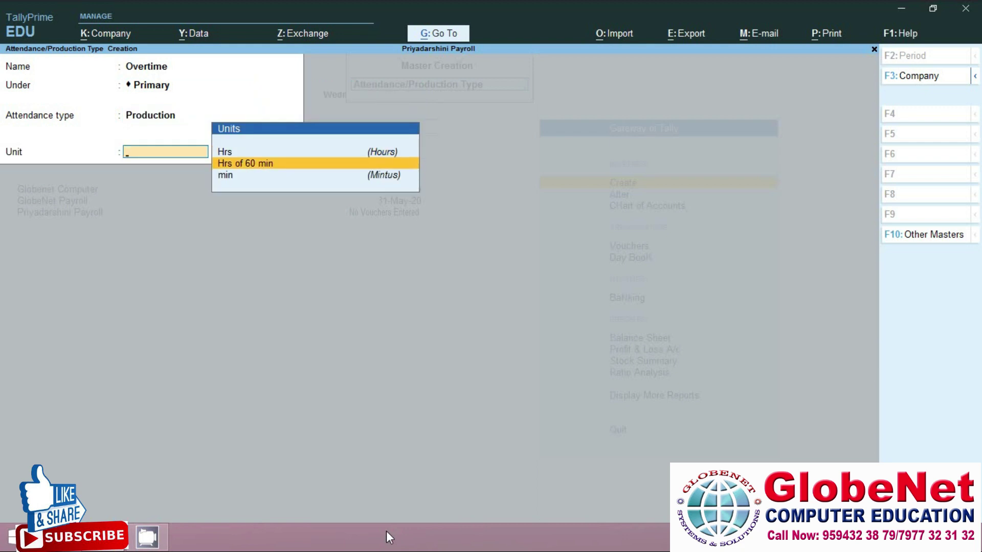
{"action": "key", "text": "Return"}
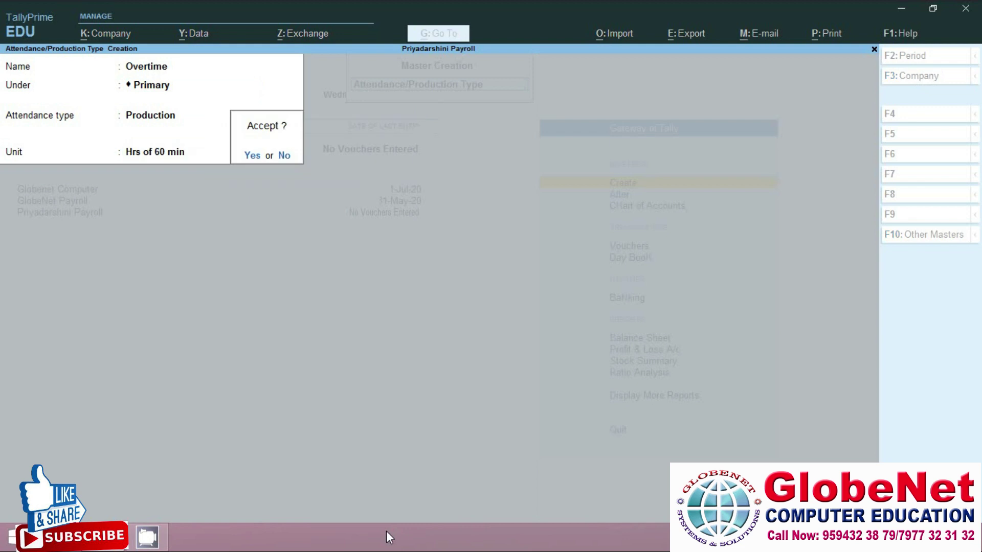
{"action": "key", "text": "Return"}
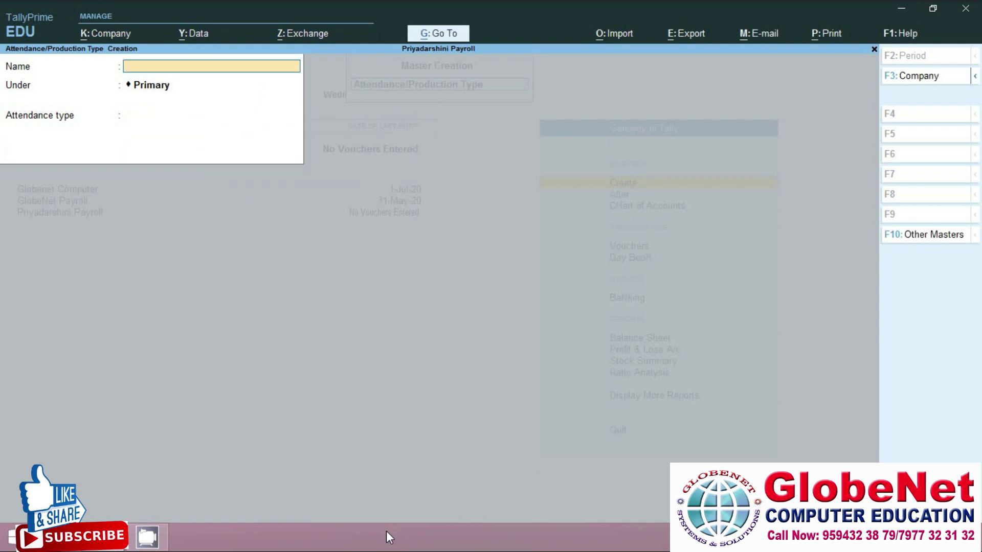
{"action": "key", "text": "Escape"}
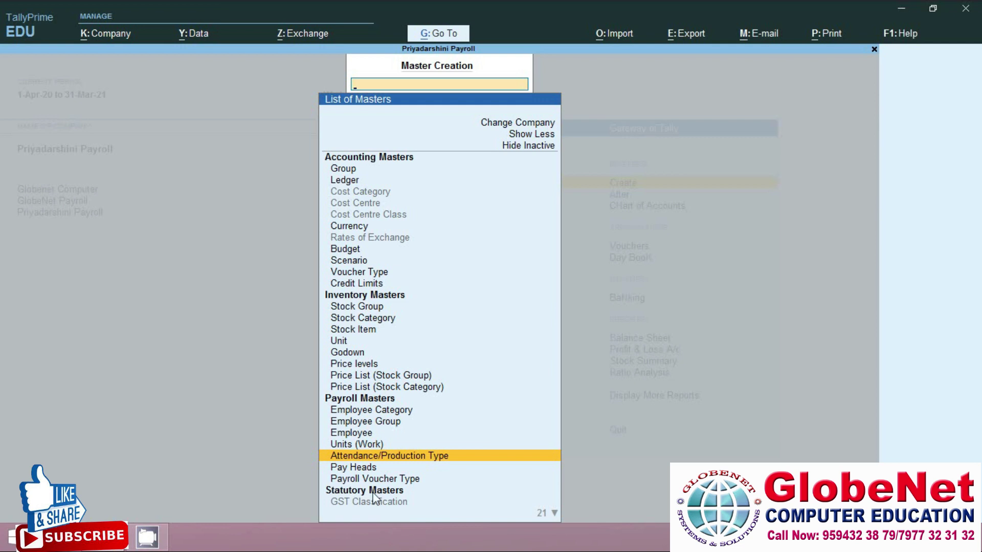
Choose Pay Heads under Payroll Masters to get a new pay head form.
{"action": "left_click", "coordinate": [340, 470]}
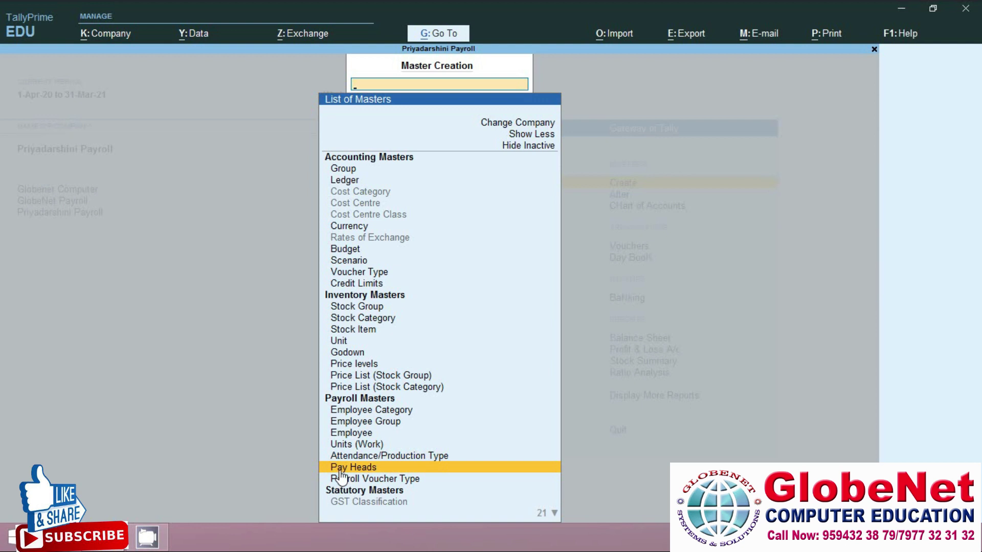
{"action": "left_click", "coordinate": [341, 468]}
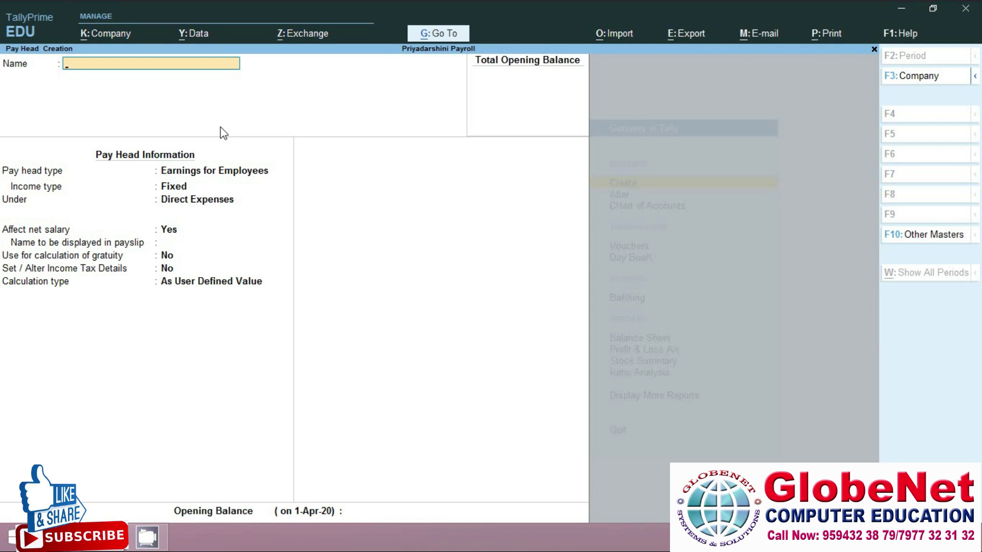
Name the pay head Basic Salary: fixed Earnings for Employees under Indirect Expenses.
{"action": "type", "text": "Basic Salary"}
{"action": "key", "text": "Return"}
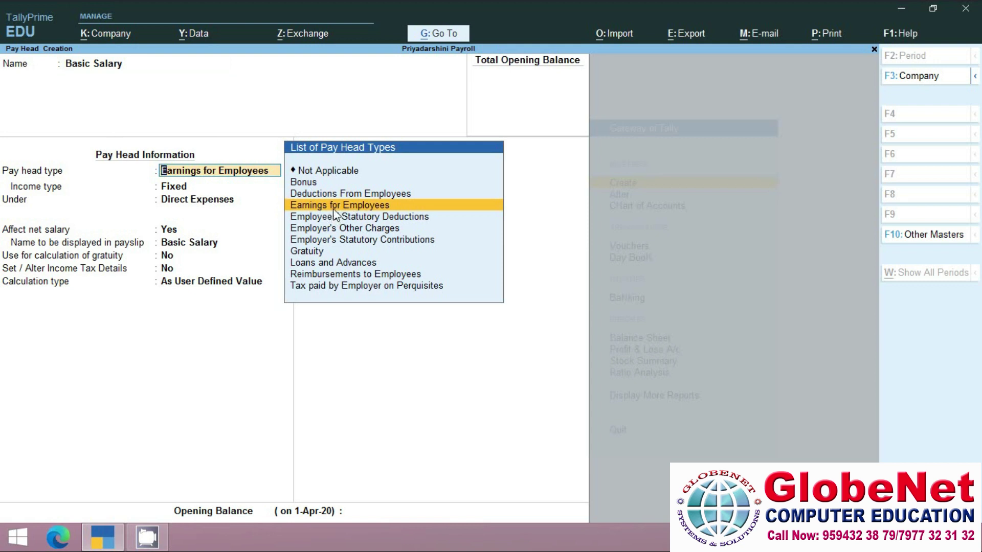
{"action": "key", "text": "Return"}
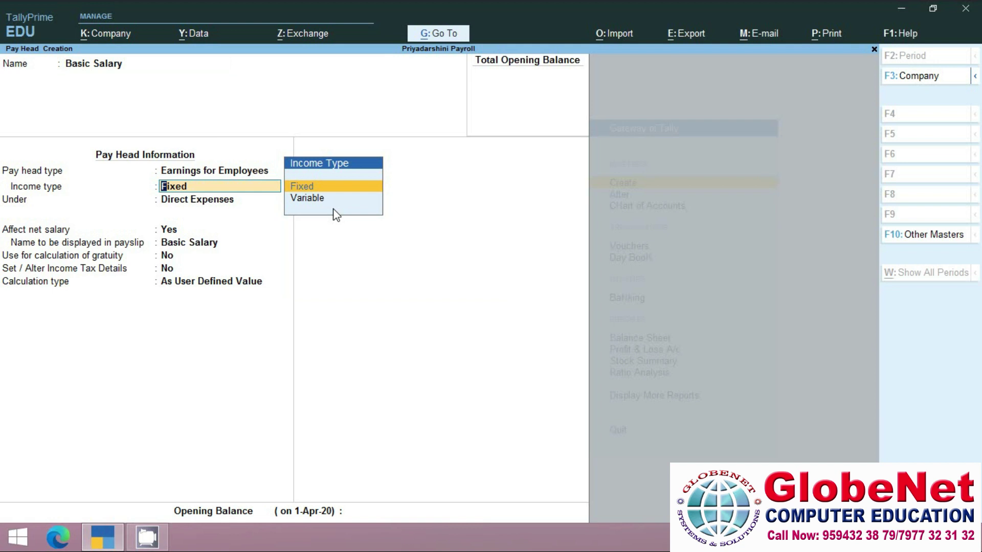
{"action": "key", "text": "Down"}
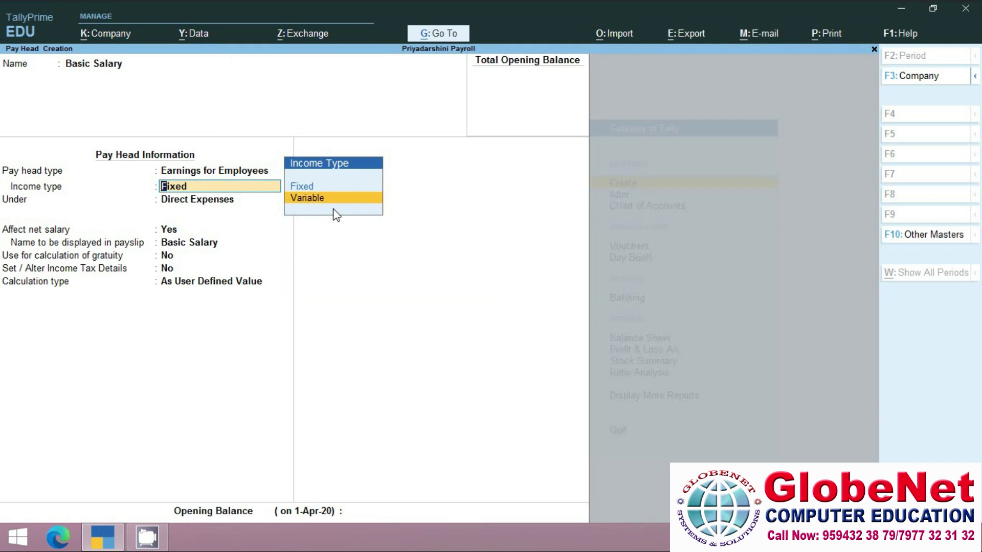
{"action": "key", "text": "Up"}
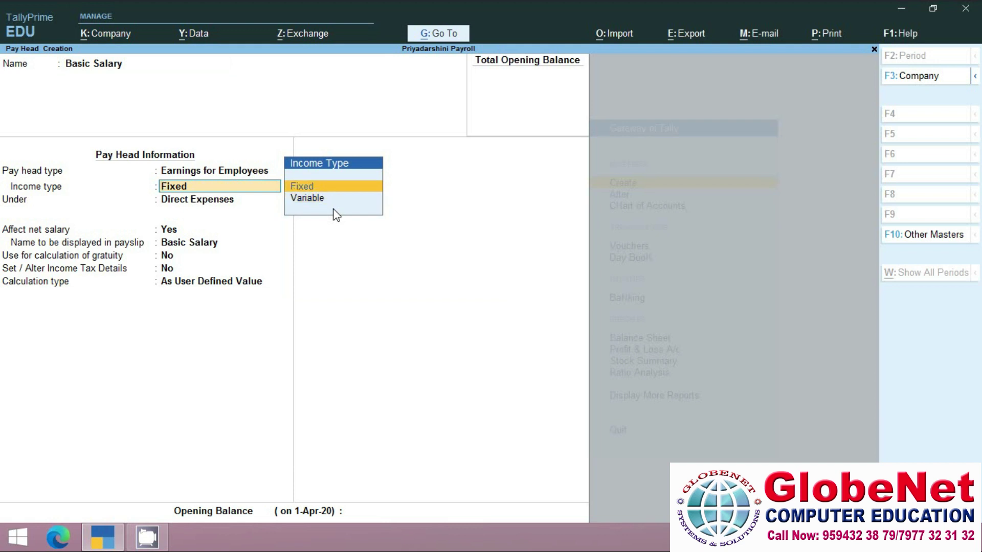
{"action": "key", "text": "Return"}
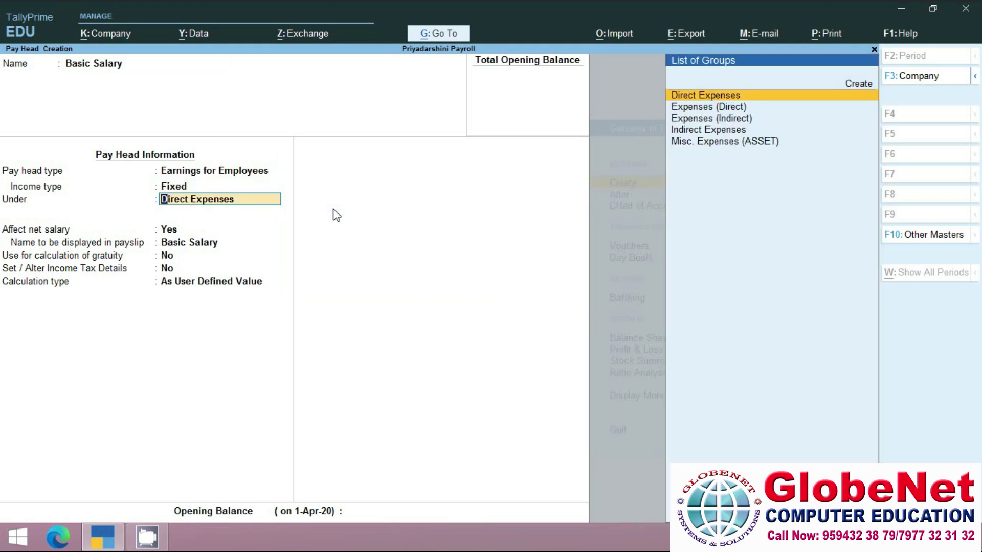
{"action": "key", "text": "Down"}
{"action": "key", "text": "Down"}
{"action": "key", "text": "Down"}
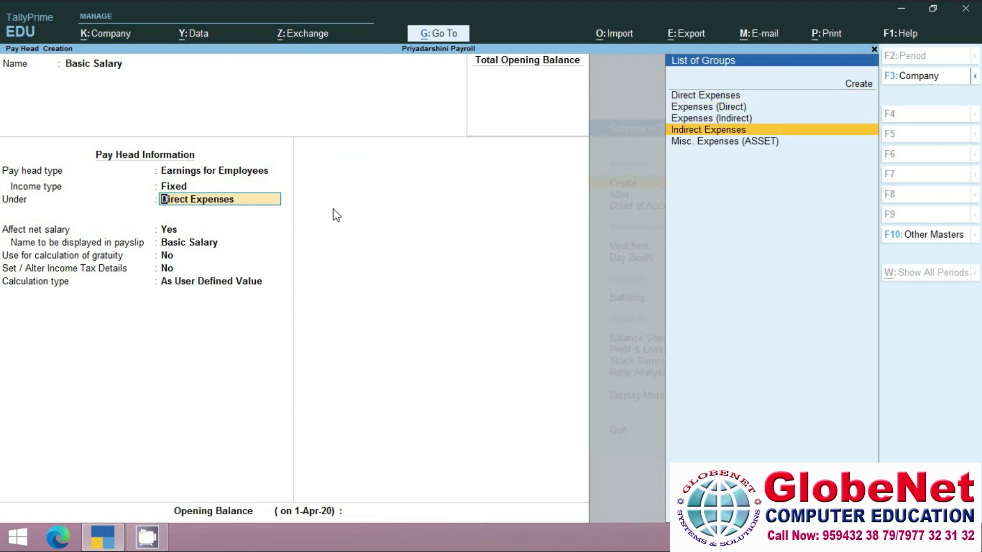
{"action": "key", "text": "Return"}
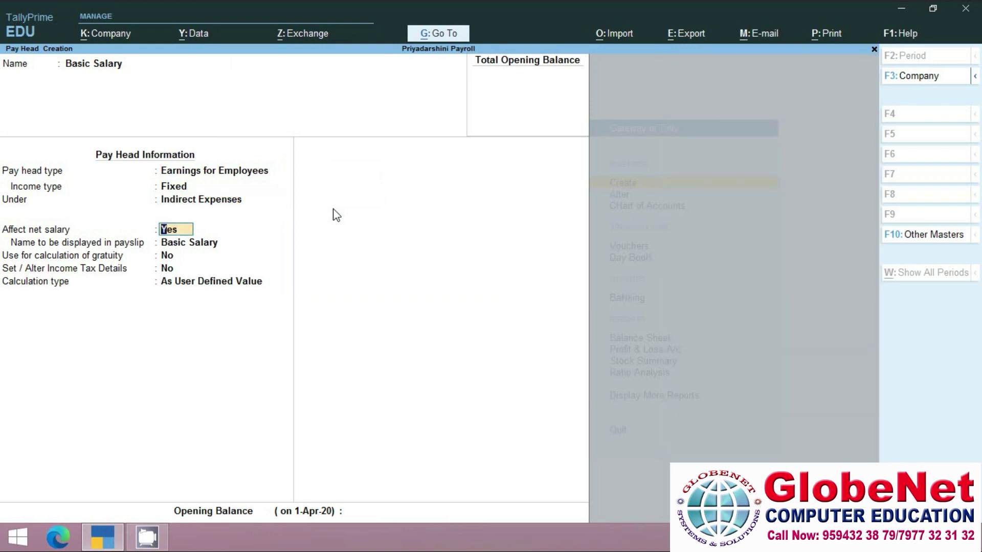
Keep default payslip settings and As User Defined Value calculation, then save Basic Salary.
{"action": "key", "text": "Return"}
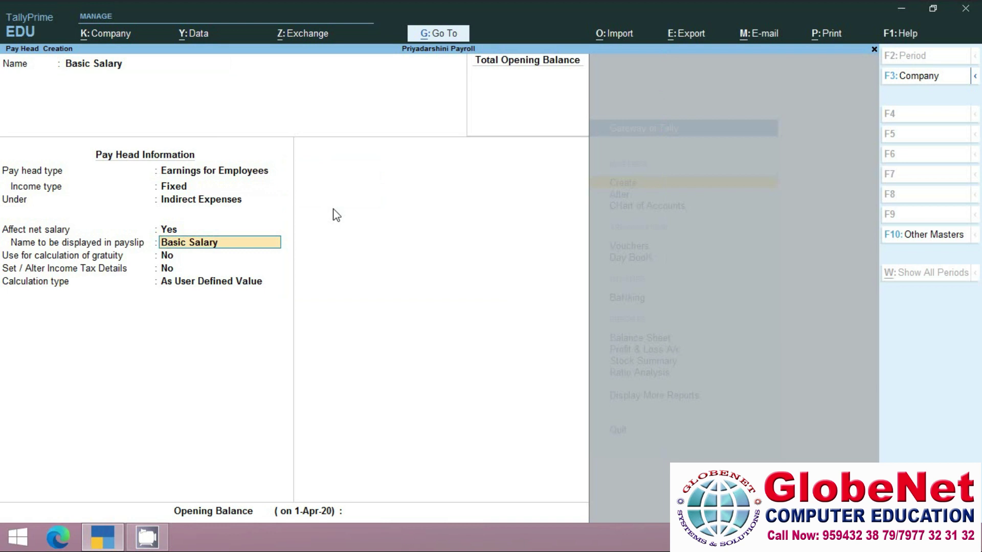
{"action": "key", "text": "Return"}
{"action": "key", "text": "Return"}
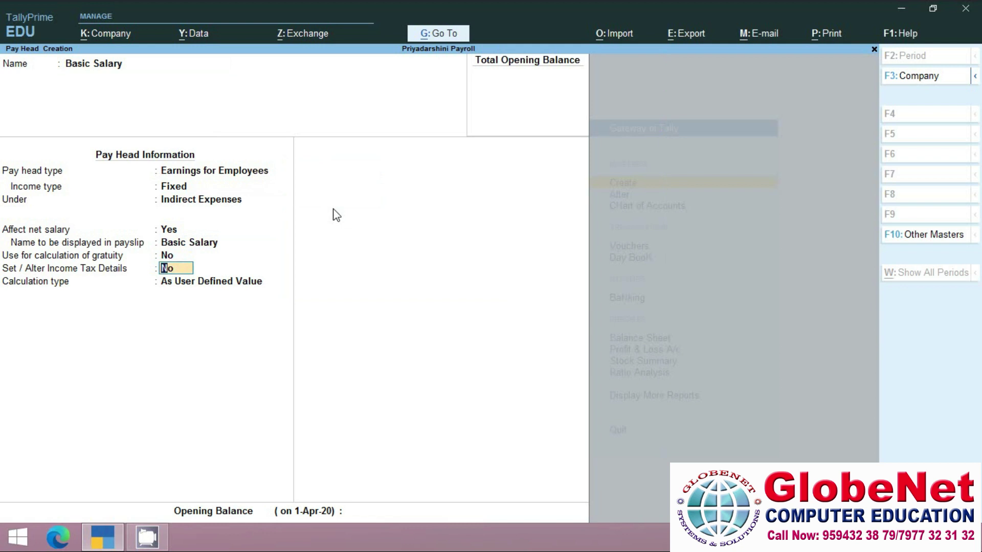
{"action": "key", "text": "Return"}
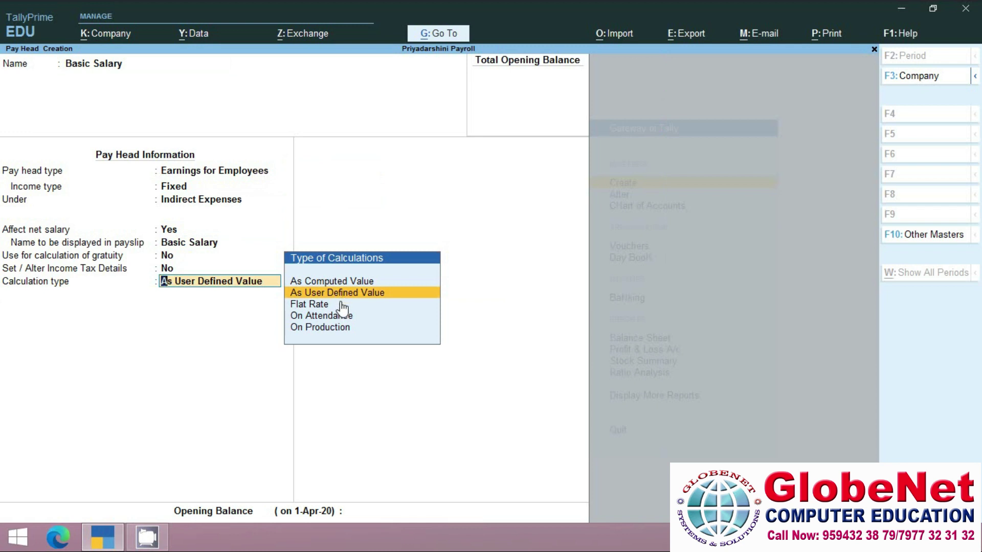
{"action": "key", "text": "Return"}
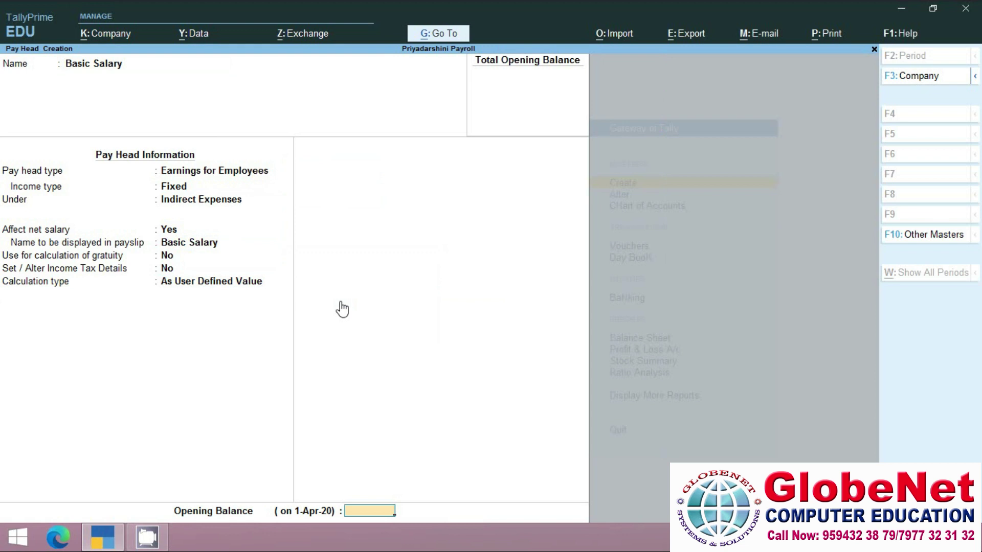
{"action": "key", "text": "Return"}
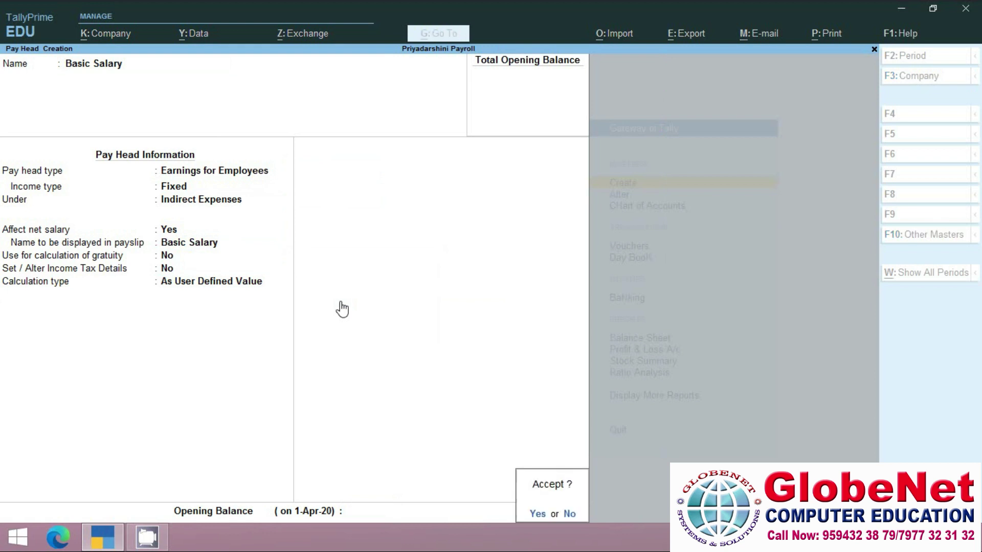
{"action": "key", "text": "Return"}
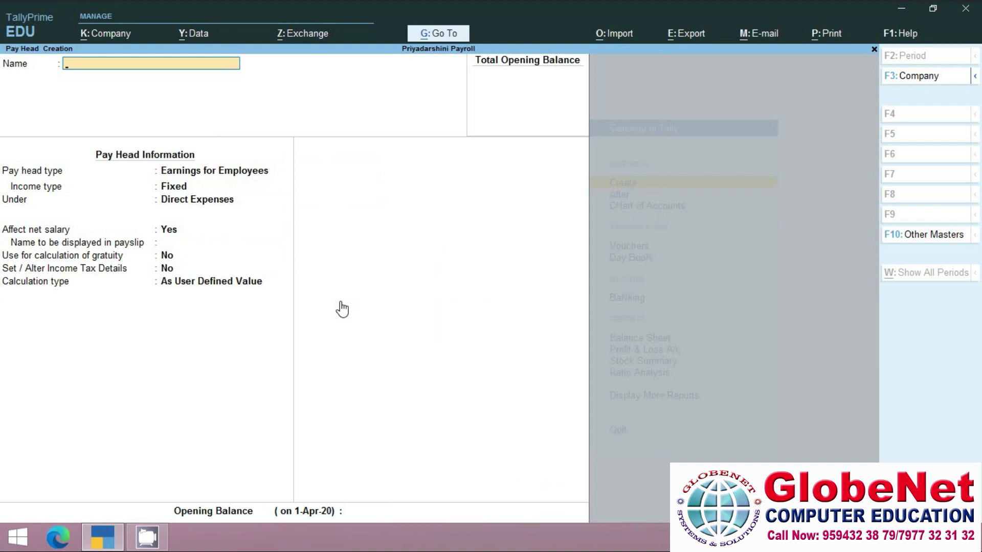
Name the pay head DA: variable Earnings for Employees under Indirect Expenses.
{"action": "type", "text": "DA"}
{"action": "key", "text": "Return"}
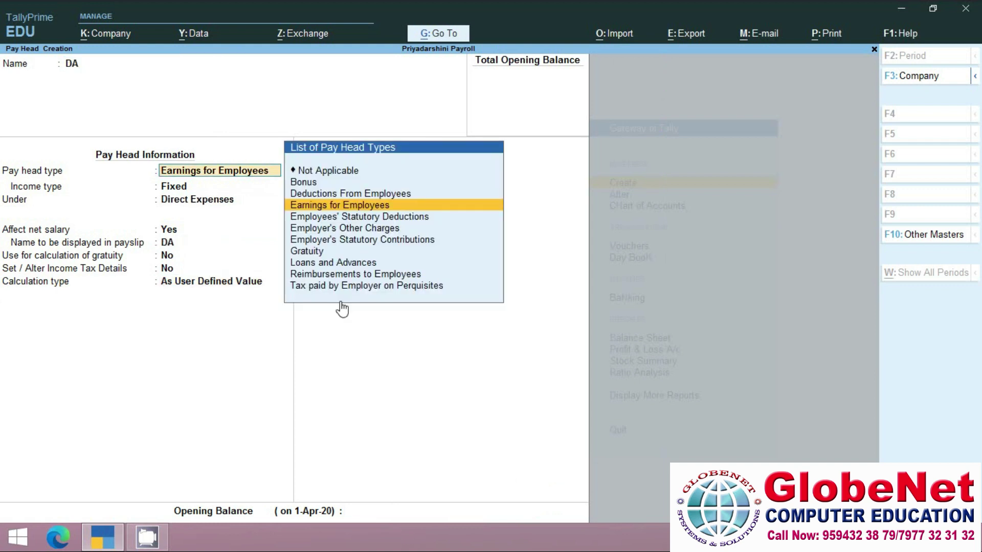
{"action": "key", "text": "Return"}
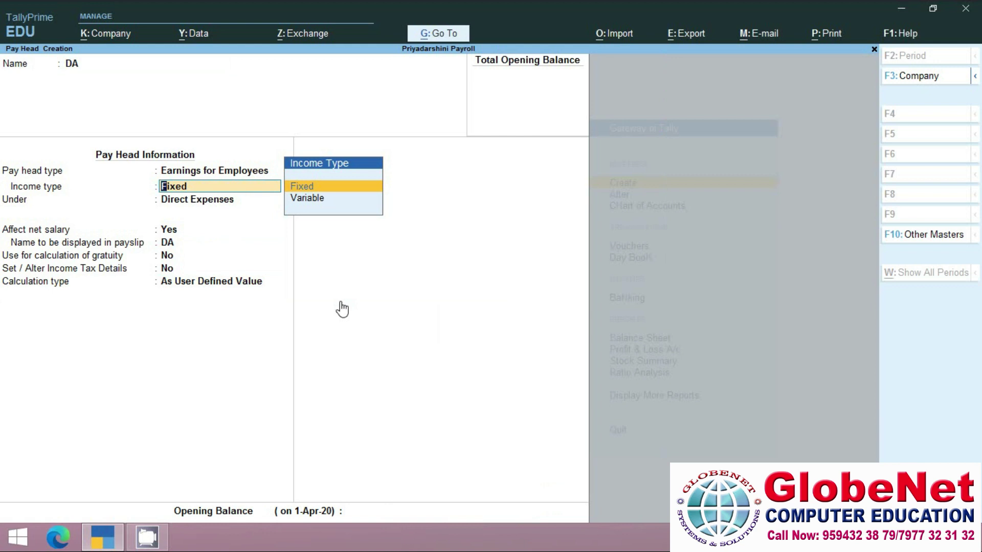
{"action": "key", "text": "Down"}
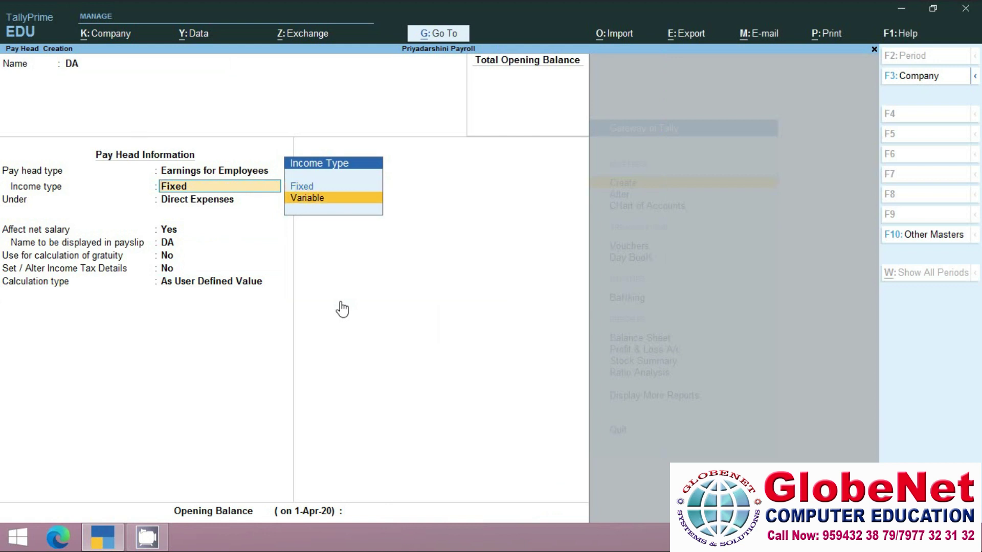
{"action": "key", "text": "Return"}
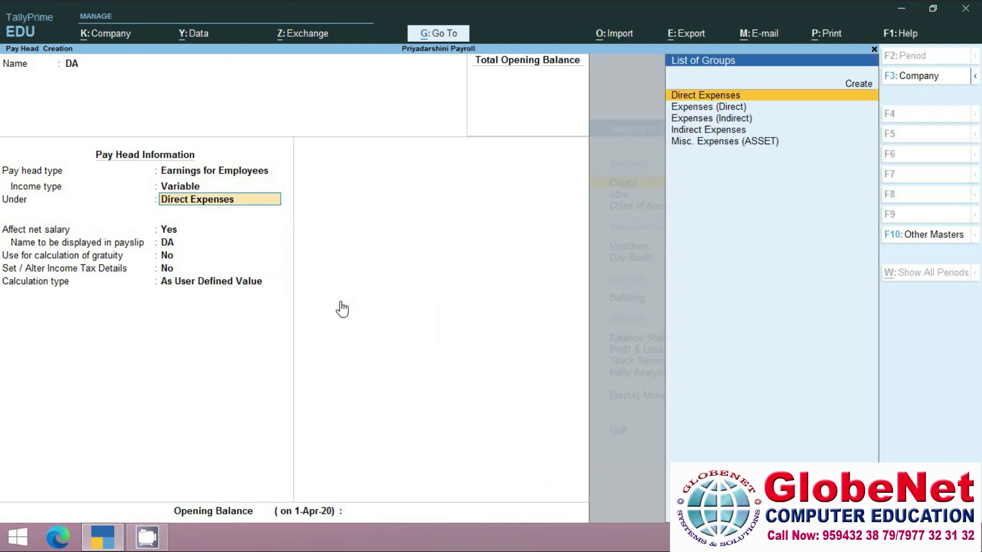
{"action": "type", "text": "I"}
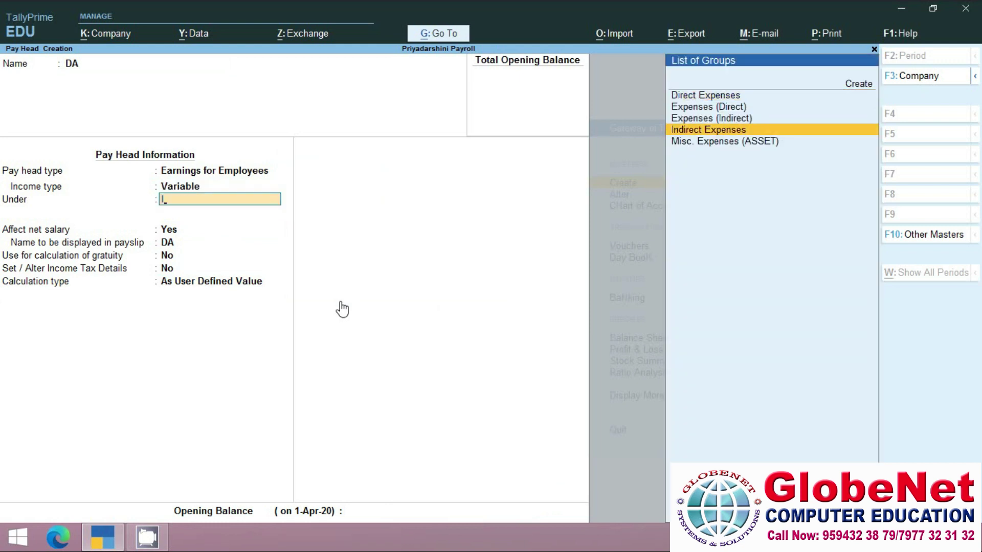
{"action": "key", "text": "Return"}
{"action": "key", "text": "Return"}
{"action": "key", "text": "Return"}
{"action": "key", "text": "Return"}
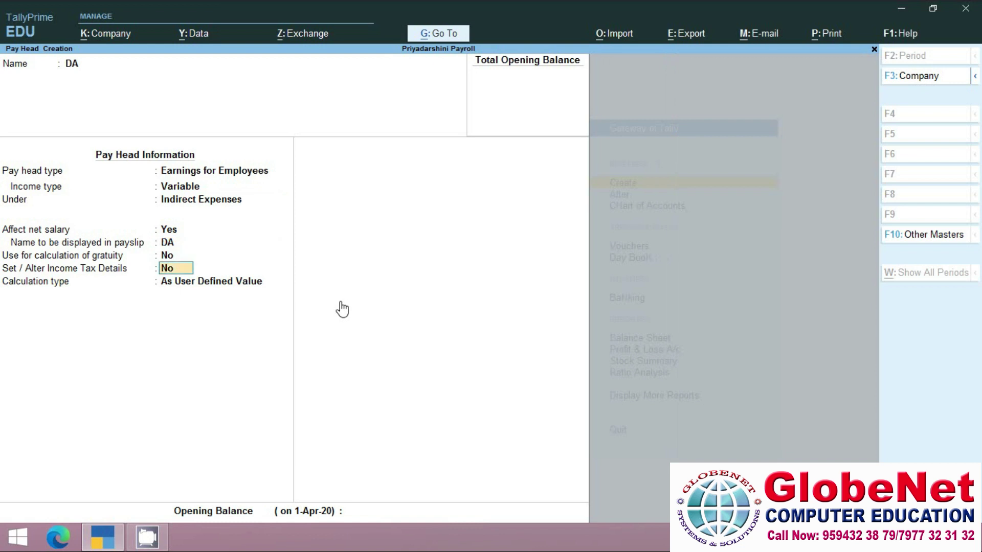
{"action": "key", "text": "Return"}
Compute DA as a value On Specified Formula using Basic Salary.
{"action": "key", "text": "Up"}
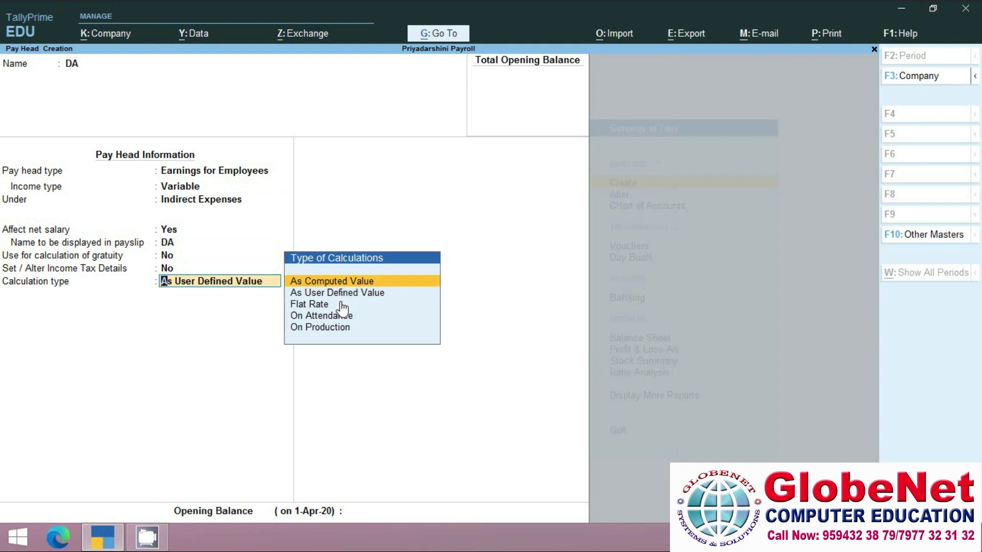
{"action": "key", "text": "Return"}
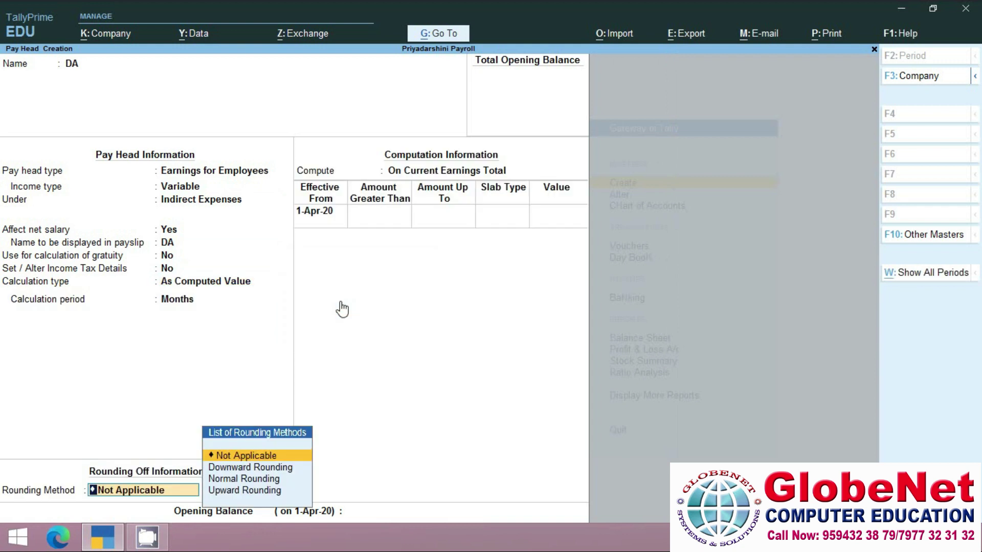
{"action": "key", "text": "Return"}
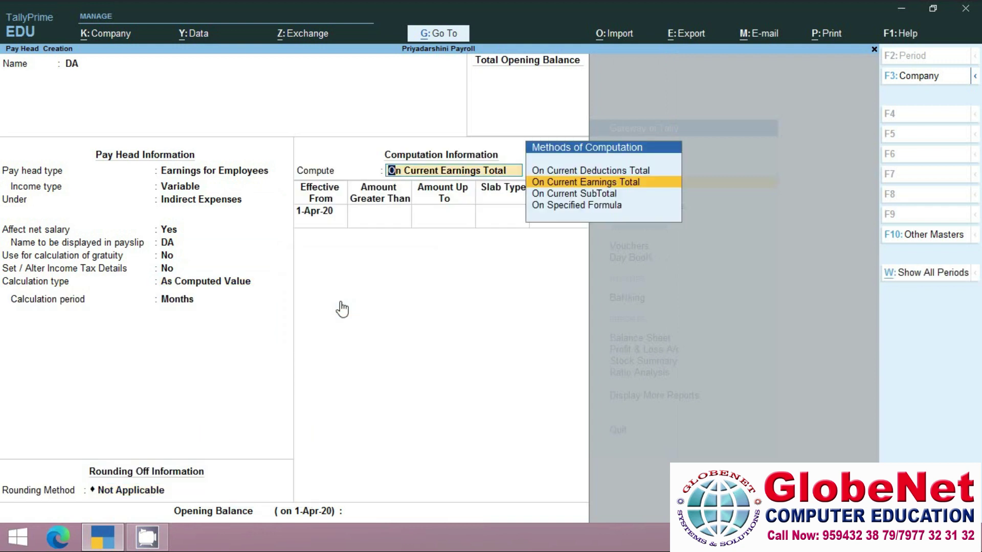
{"action": "key", "text": "Down"}
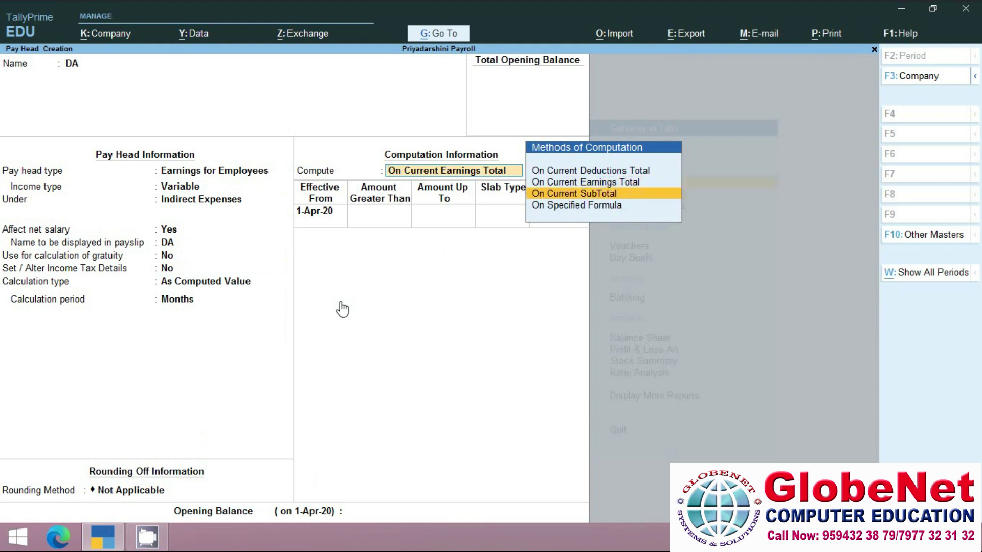
{"action": "key", "text": "Down"}
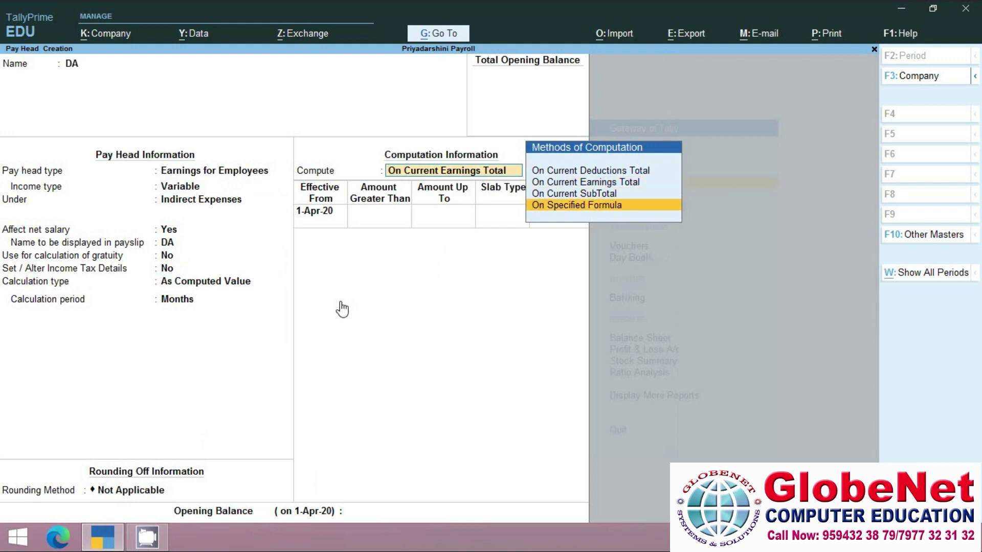
{"action": "key", "text": "Return"}
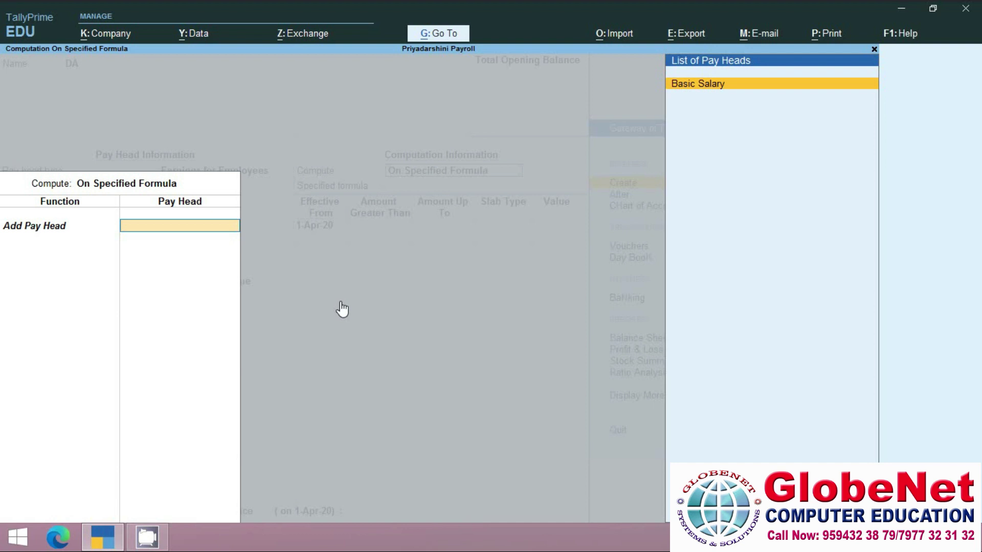
{"action": "key", "text": "Return"}
{"action": "key", "text": "Return"}
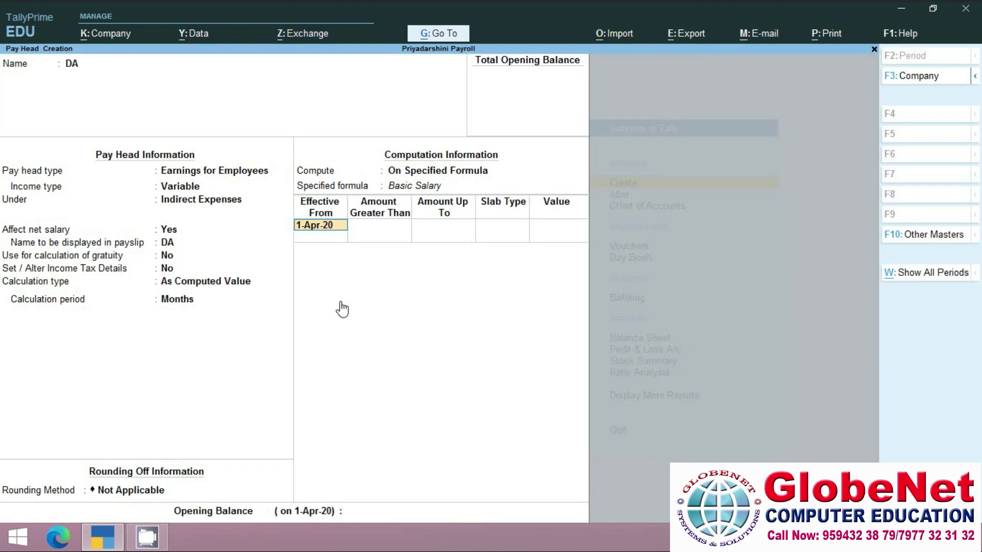
{"action": "key", "text": "Return"}
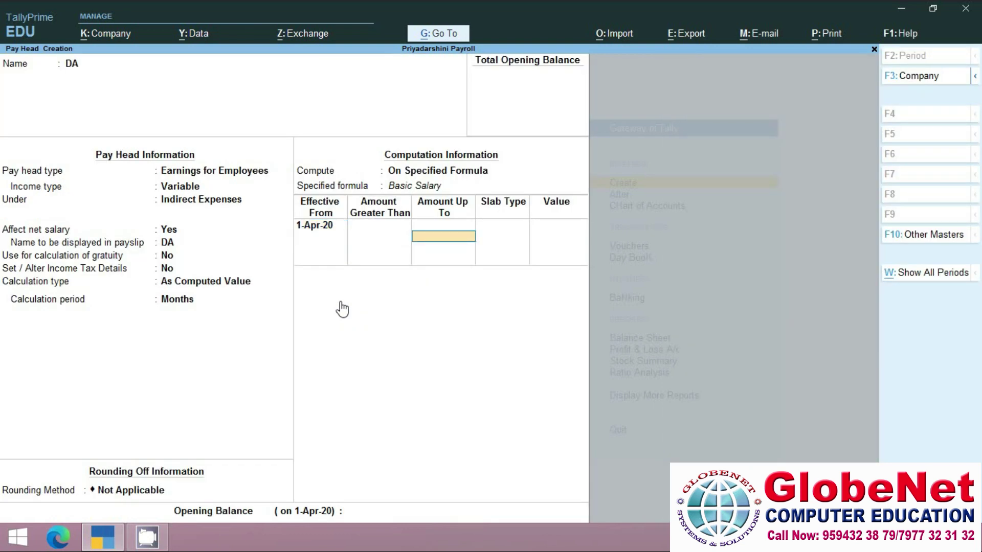
Enter percentage slabs of 10% up to 15,000, 13% up to 25,000, 15% above, and save DA.
{"action": "type", "text": "15000"}
{"action": "key", "text": "Return"}
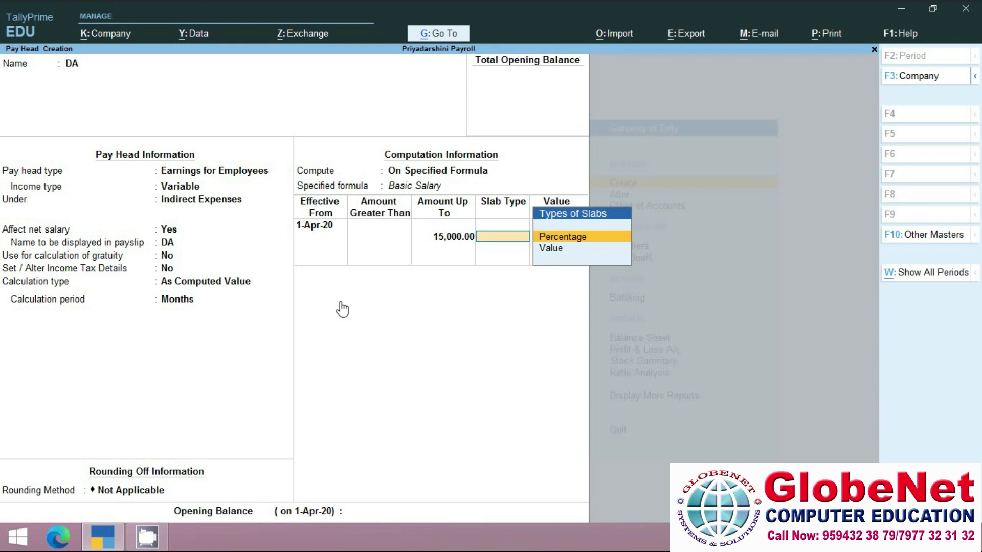
{"action": "key", "text": "Return"}
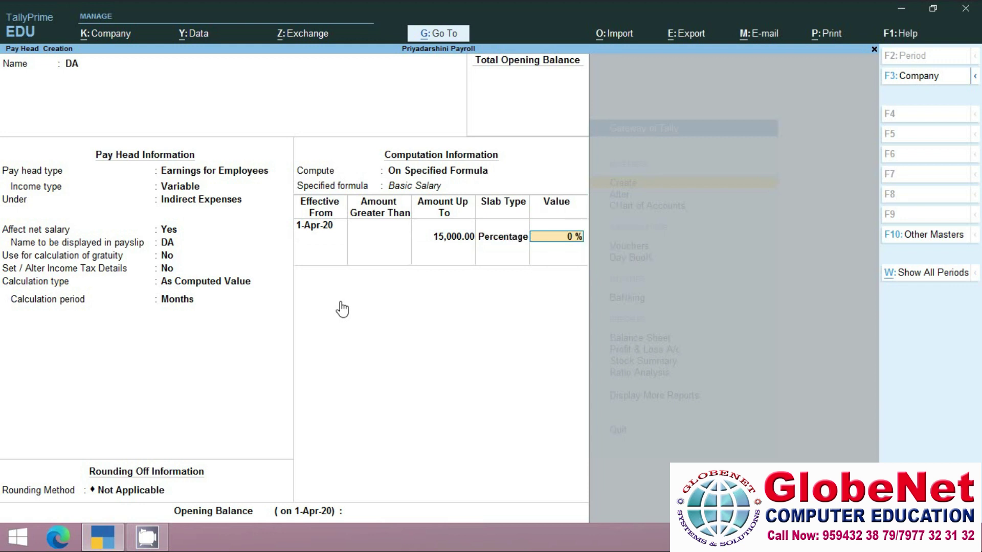
{"action": "type", "text": "10"}
{"action": "key", "text": "Return"}
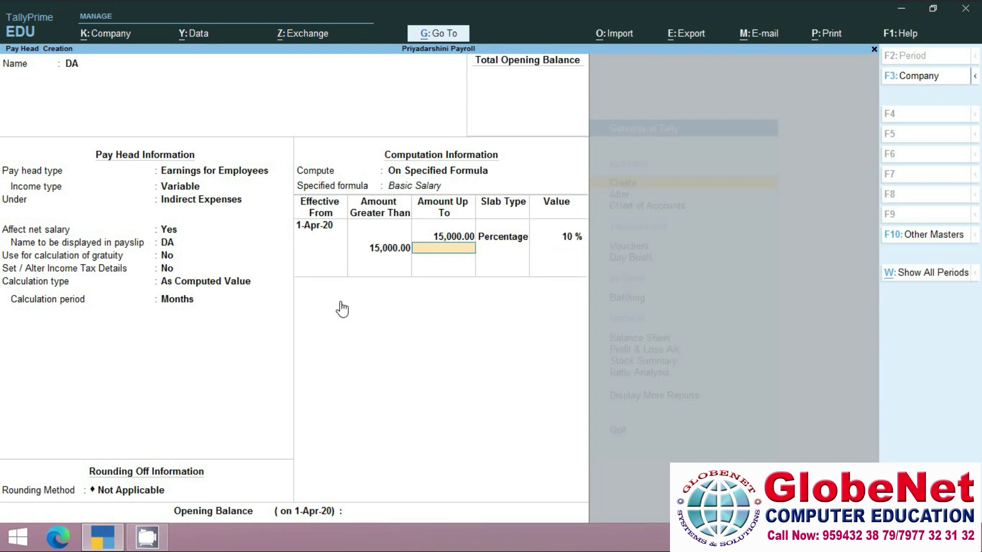
{"action": "type", "text": "25,000"}
{"action": "key", "text": "Return"}
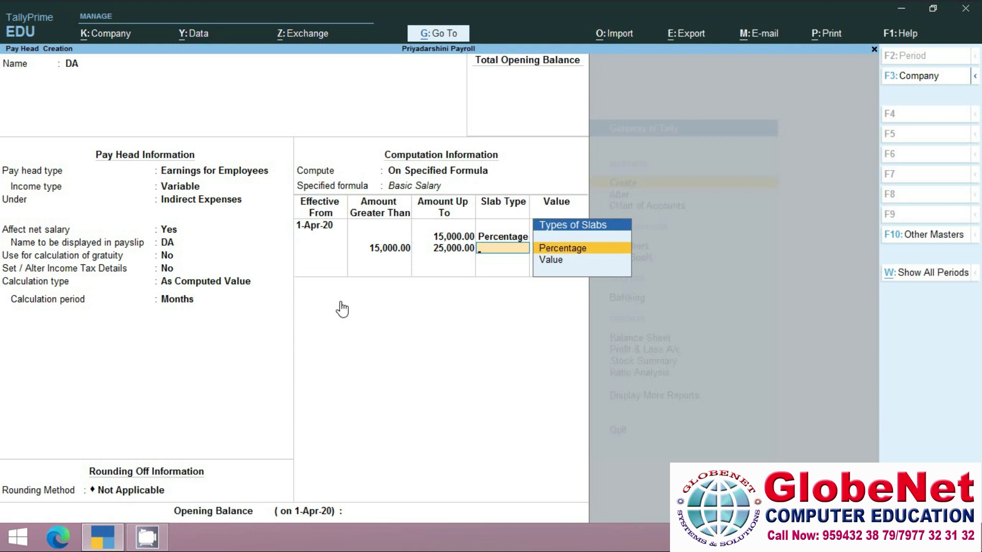
{"action": "key", "text": "Return"}
{"action": "type", "text": "13"}
{"action": "key", "text": "Return"}
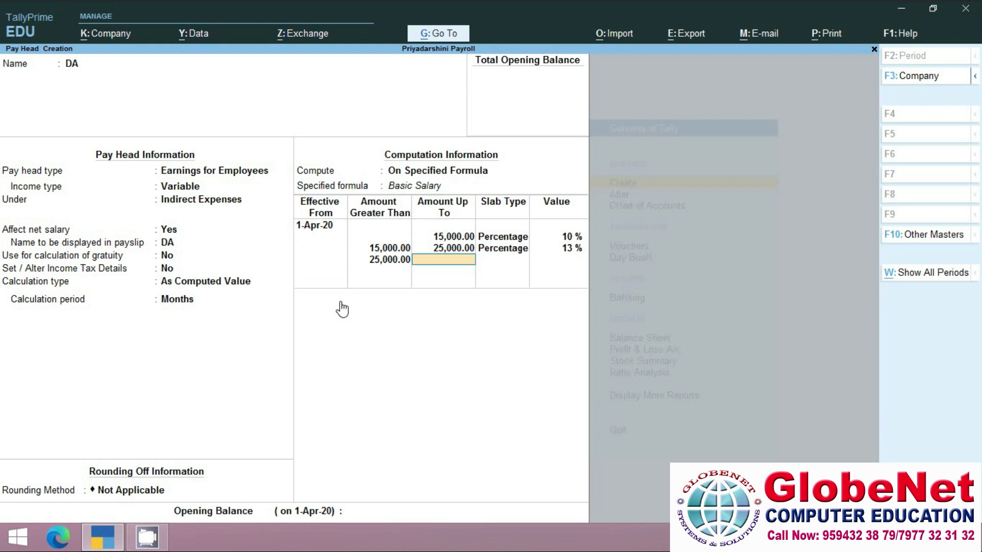
{"action": "key", "text": "Return"}
{"action": "key", "text": "Return"}
{"action": "type", "text": "15"}
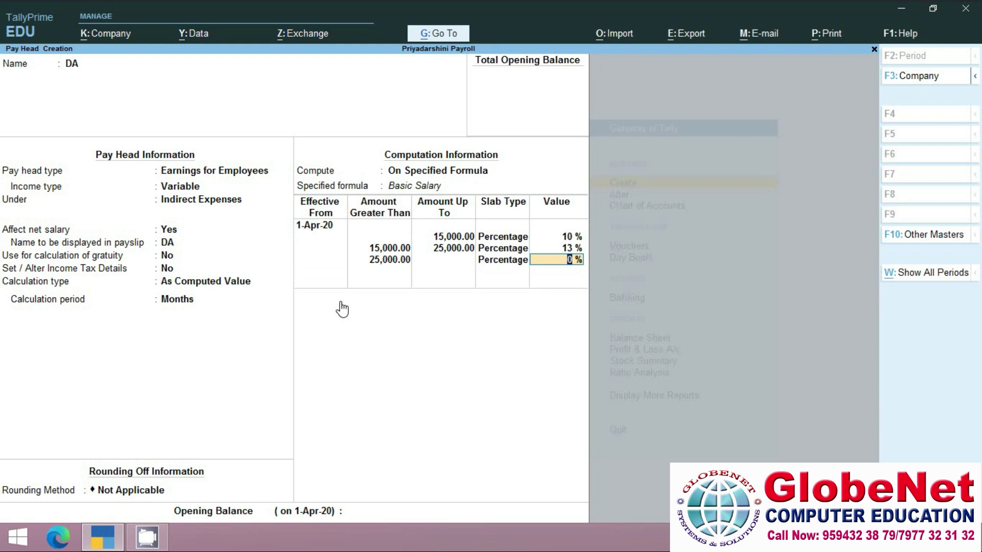
{"action": "key", "text": "Return"}
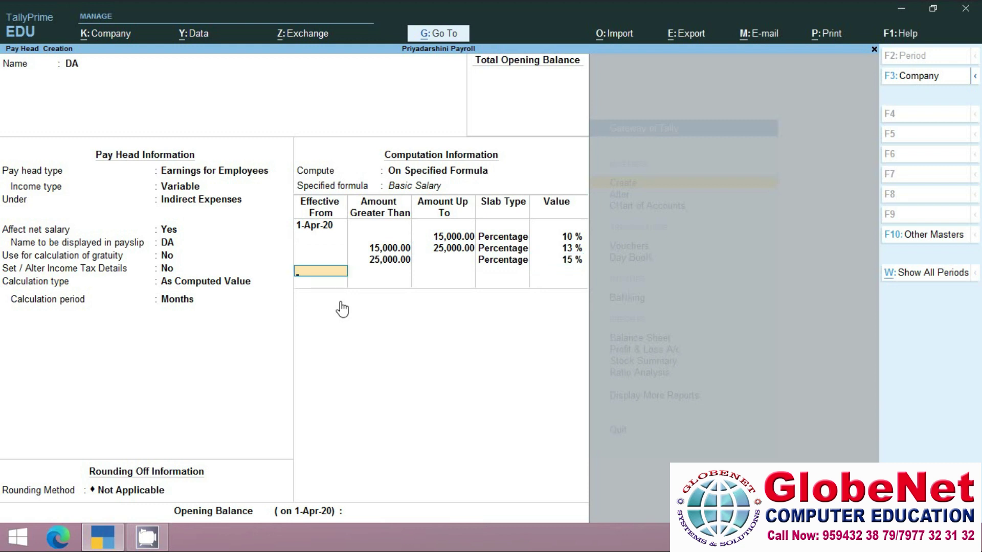
{"action": "key", "text": "Return"}
{"action": "key", "text": "Return"}
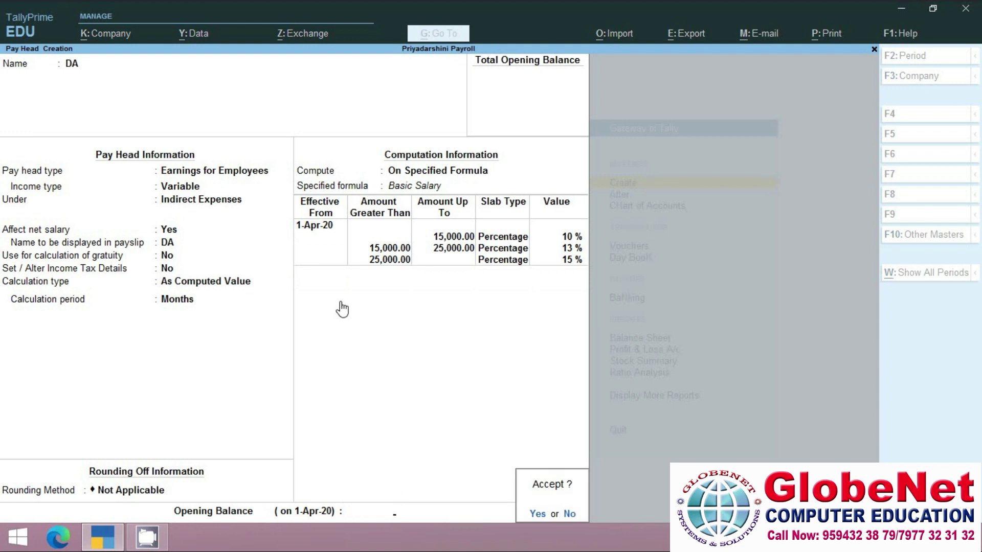
{"action": "key", "text": "Return"}
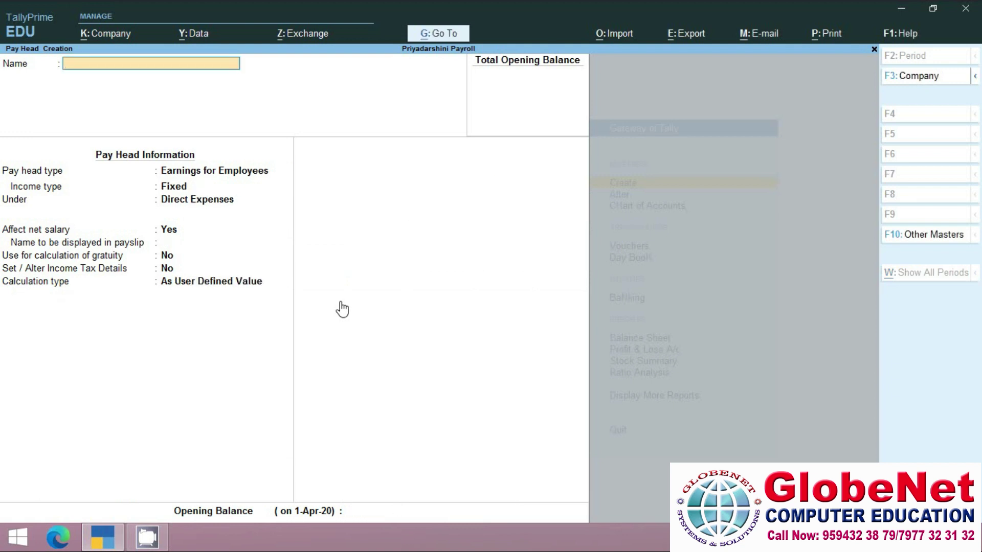
Name the new pay head TA as an Earnings for Employees type.
{"action": "type", "text": "Ta"}
{"action": "key", "text": "BackSpace"}
{"action": "type", "text": "A"}
{"action": "key", "text": "Return"}
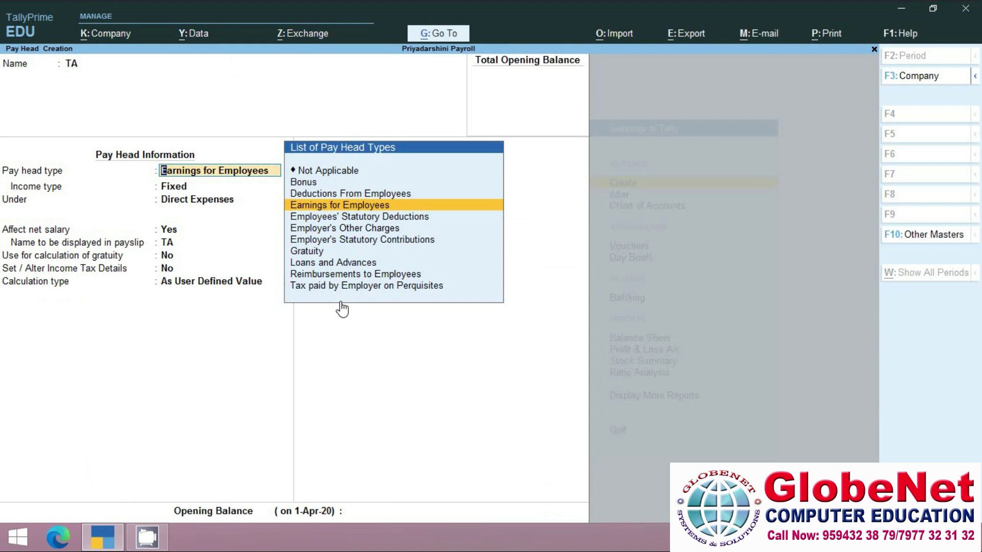
{"action": "key", "text": "Return"}
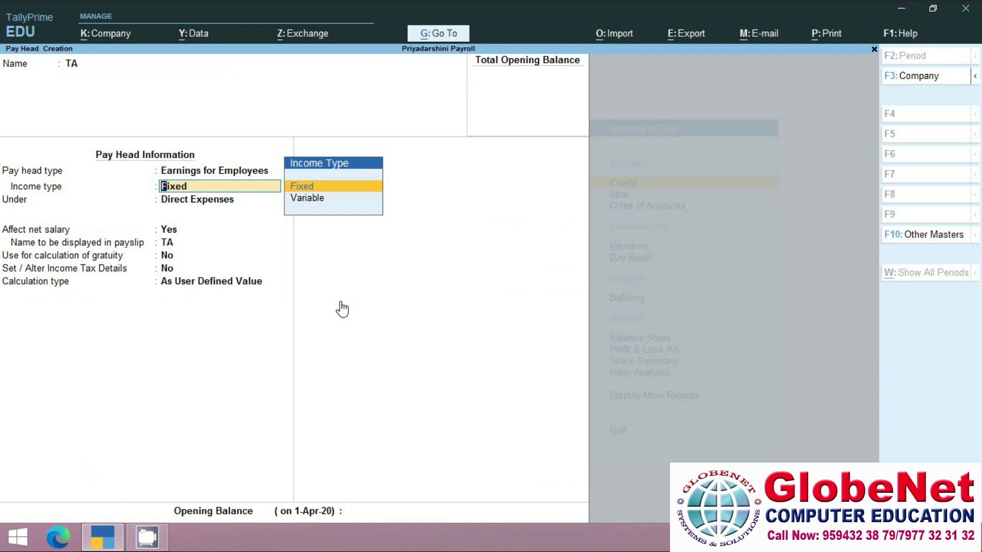
Make TA a Variable income under Indirect Expenses, As Computed Value On Specified Formula.
{"action": "key", "text": "Down"}
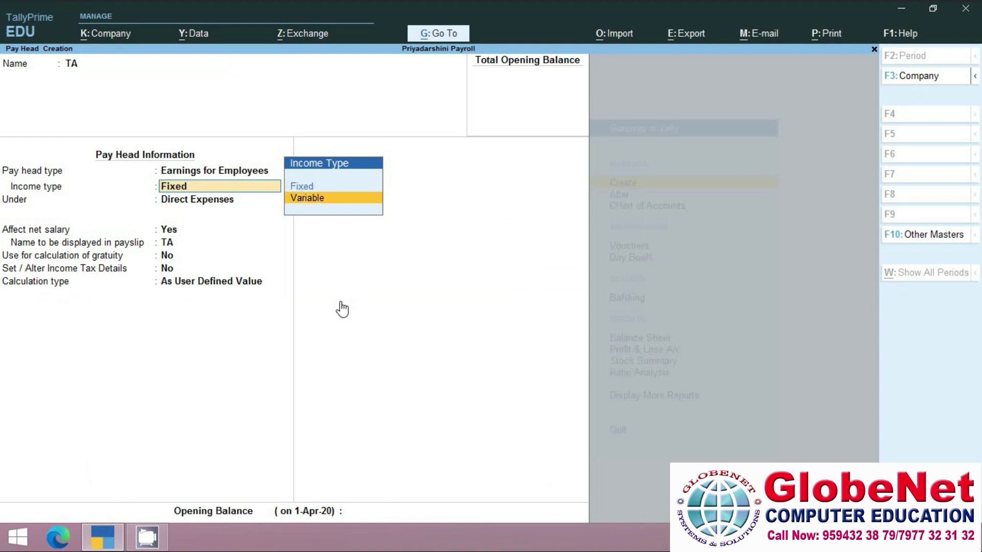
{"action": "key", "text": "Return"}
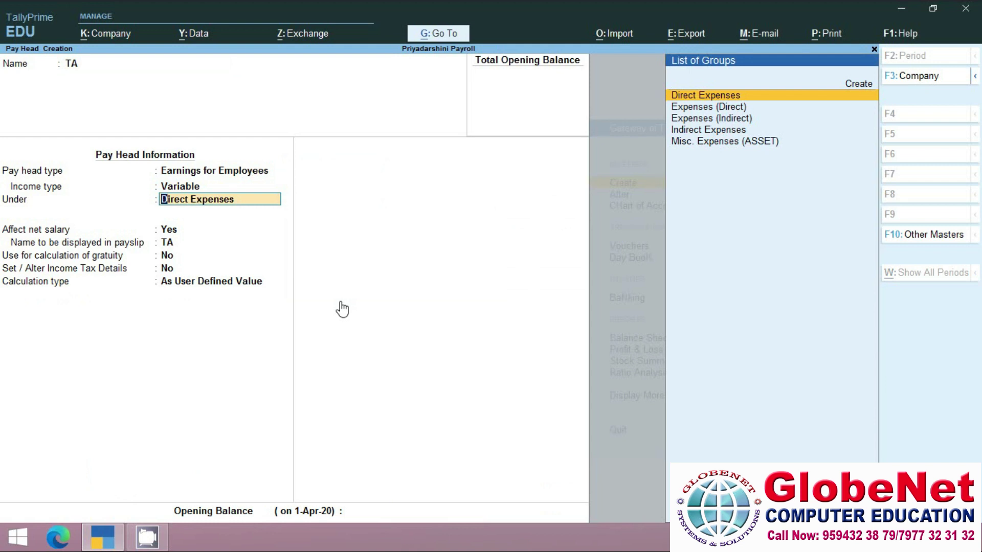
{"action": "key", "text": "Down"}
{"action": "key", "text": "Down"}
{"action": "key", "text": "Down"}
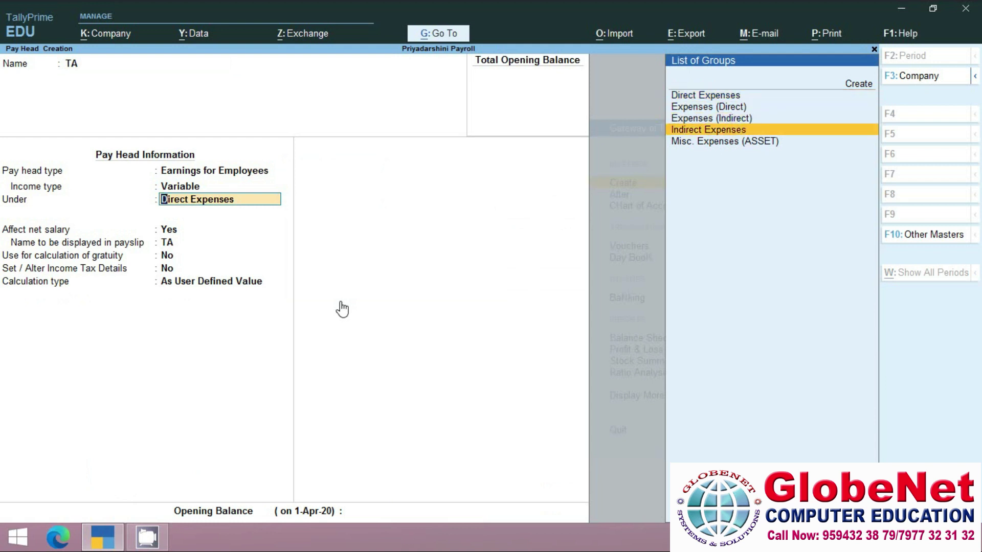
{"action": "key", "text": "Return"}
{"action": "key", "text": "Return"}
{"action": "key", "text": "Return"}
{"action": "key", "text": "Return"}
{"action": "key", "text": "Return"}
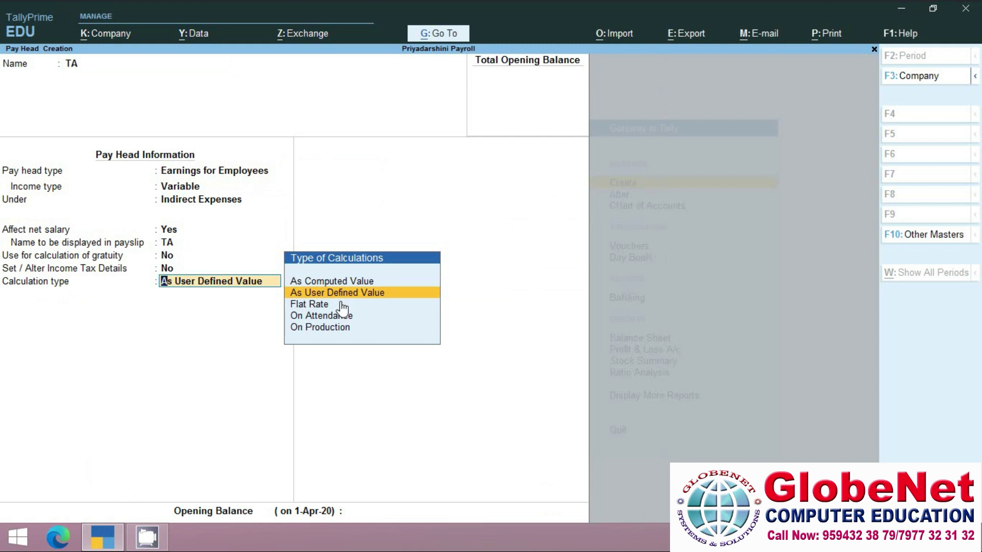
{"action": "key", "text": "Up"}
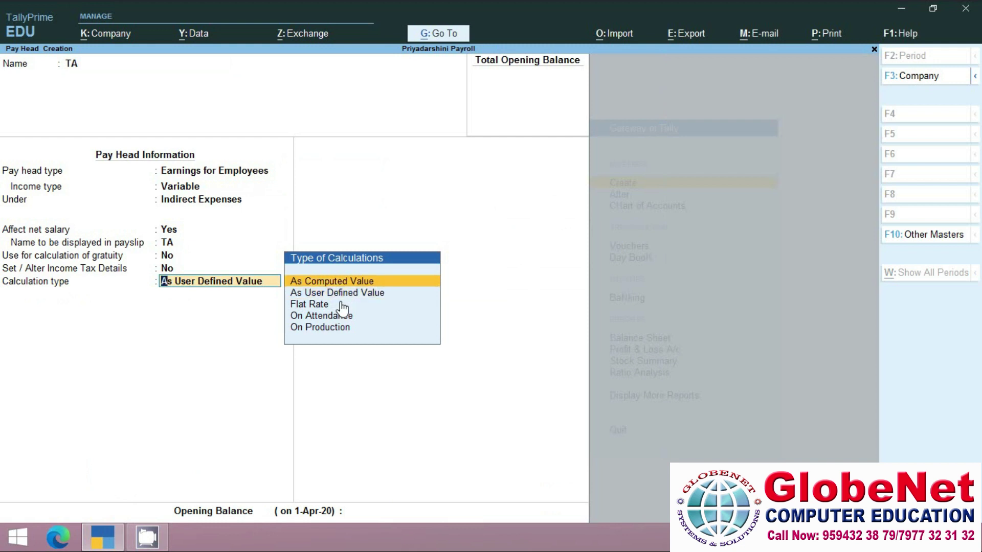
{"action": "key", "text": "Return"}
{"action": "key", "text": "Return"}
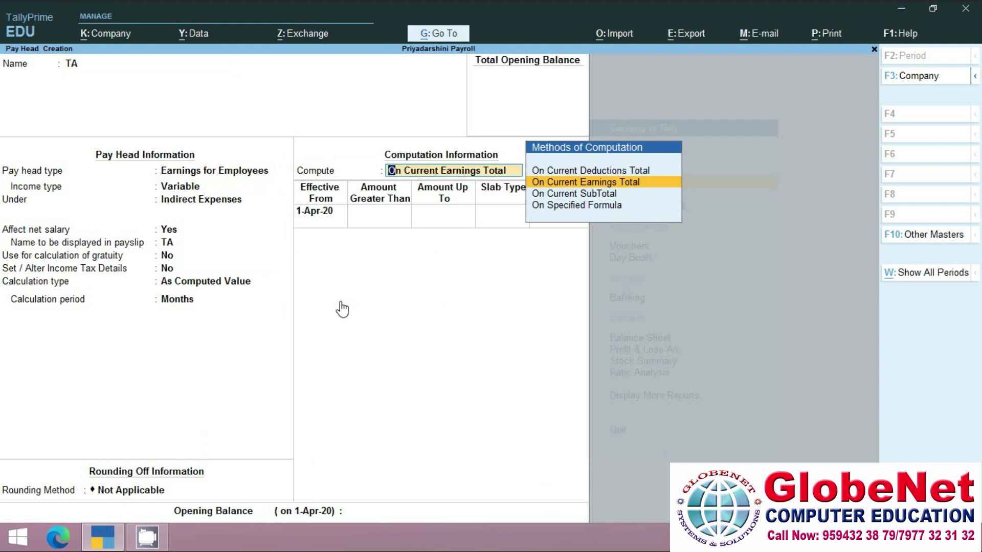
{"action": "key", "text": "Down"}
{"action": "key", "text": "Down"}
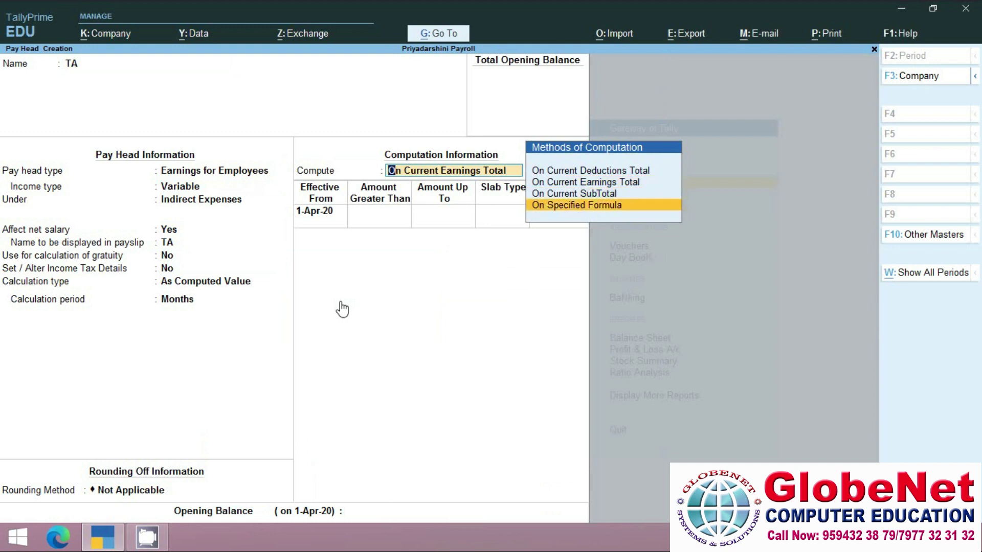
{"action": "key", "text": "Return"}
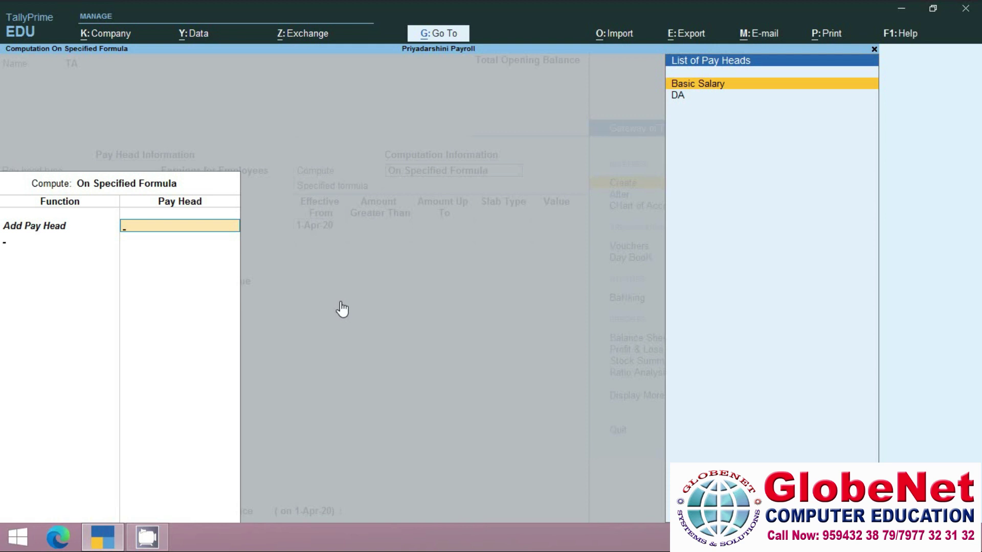
Build the TA formula as Basic Salary plus DA.
{"action": "key", "text": "Return"}
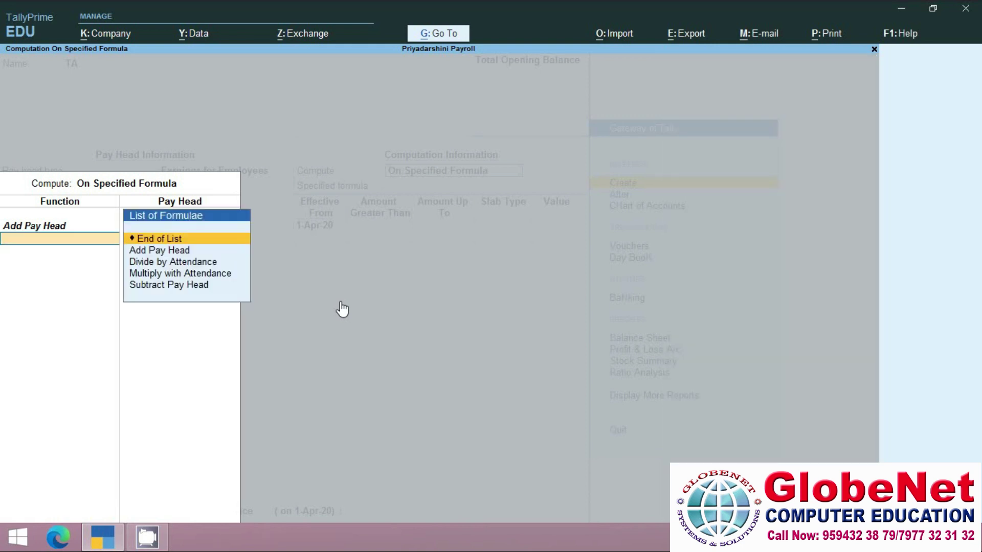
{"action": "key", "text": "Down"}
{"action": "key", "text": "Return"}
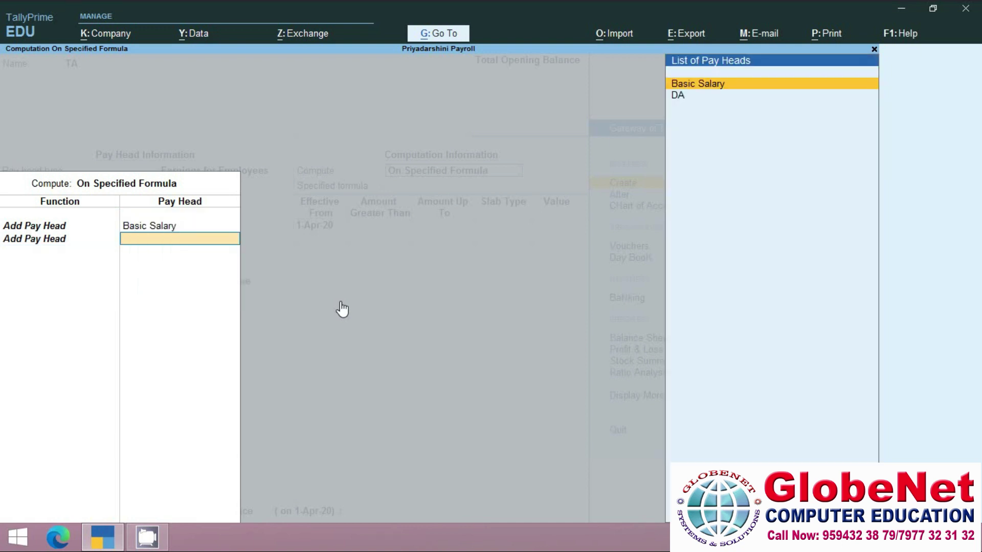
{"action": "key", "text": "Down"}
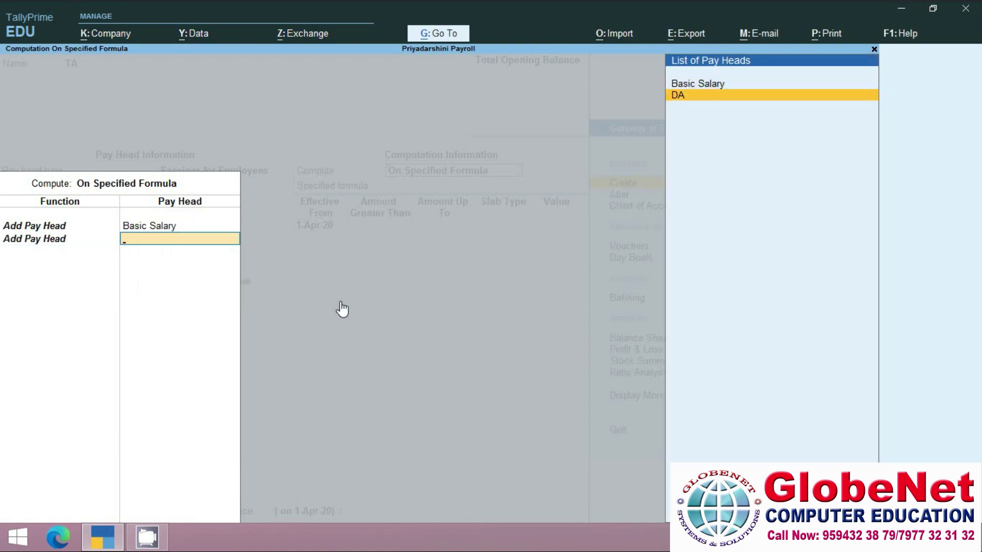
{"action": "key", "text": "Return"}
{"action": "key", "text": "Return"}
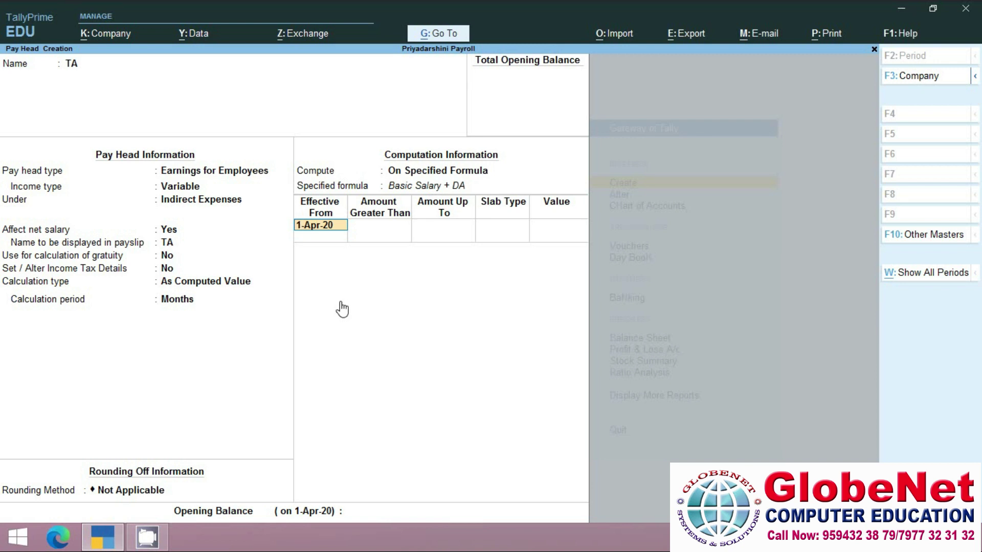
Keep 1-Apr-20 effective and add a first Value slab of 500 up to 18,000.
{"action": "key", "text": "Return"}
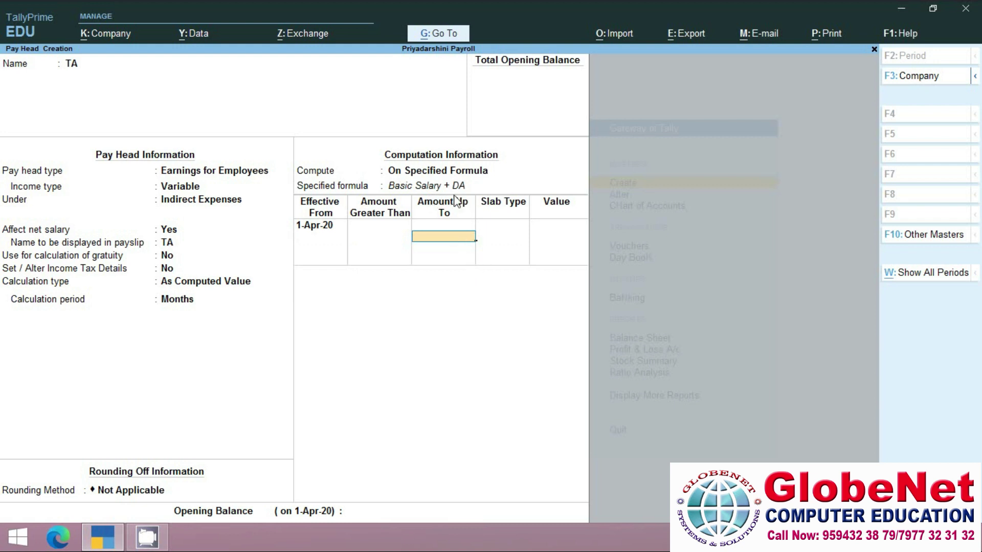
{"action": "type", "text": "8000"}
{"action": "key", "text": "Return"}
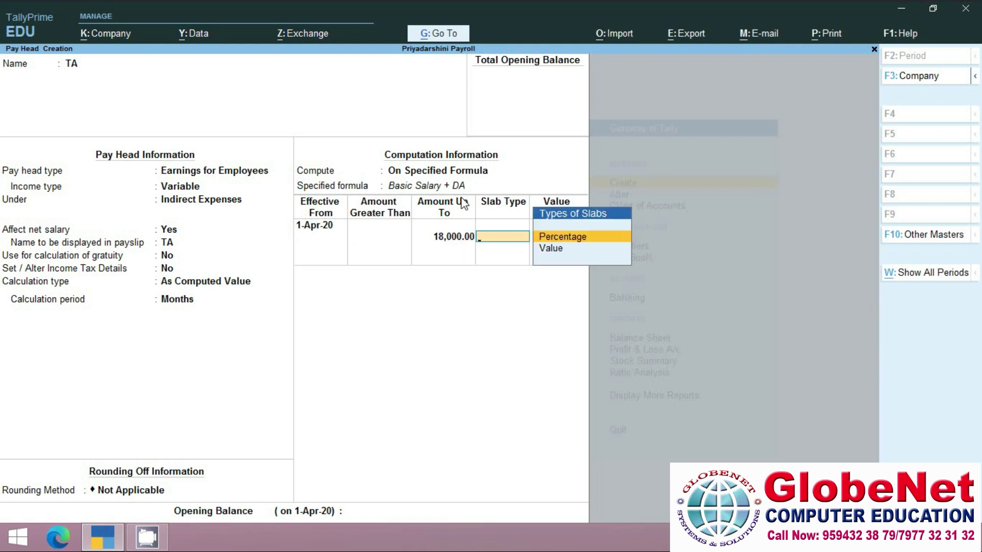
{"action": "key", "text": "Down"}
{"action": "key", "text": "Return"}
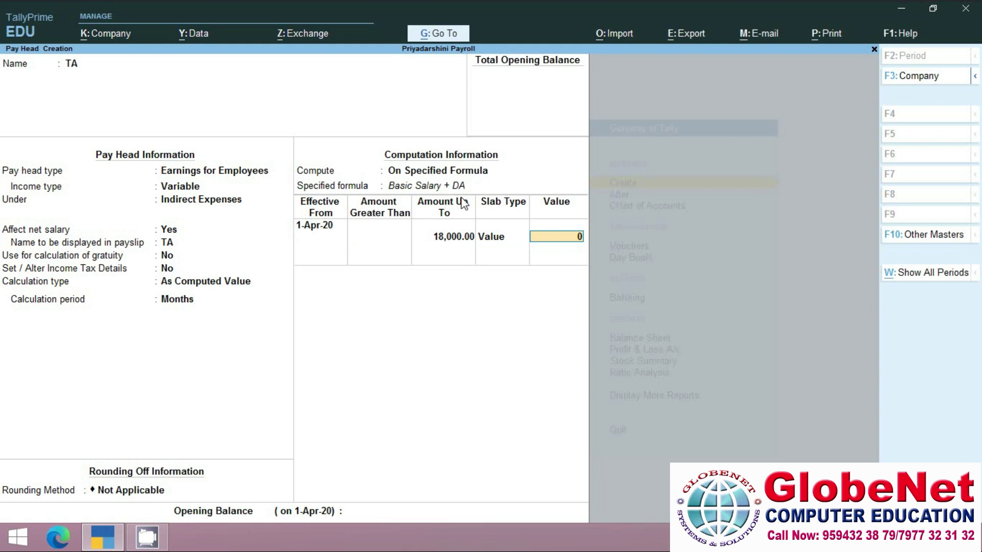
{"action": "type", "text": "500"}
{"action": "key", "text": "Return"}
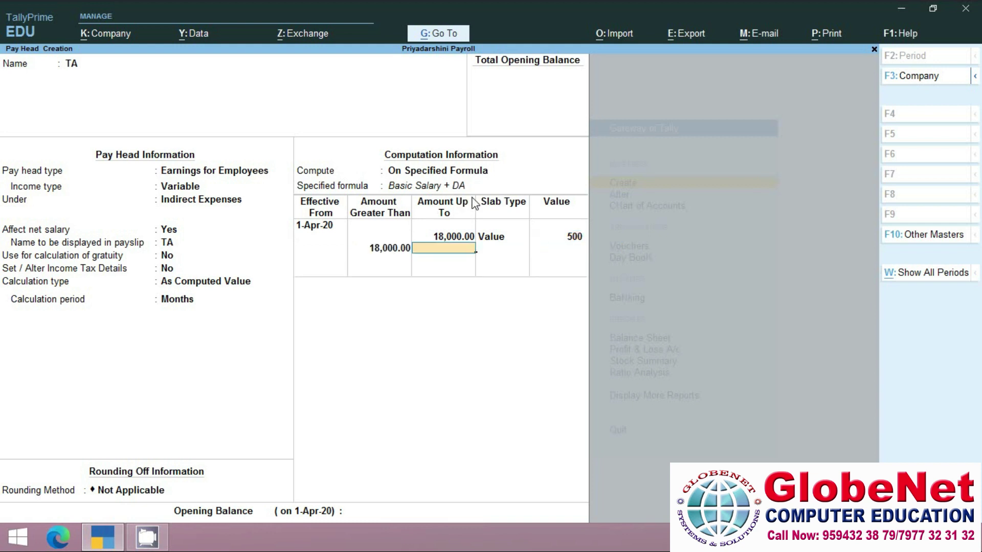
Add a second Value slab of 1,000 up to 26,000.
{"action": "type", "text": "2500"}
{"action": "key", "text": "BackSpace"}
{"action": "key", "text": "BackSpace"}
{"action": "key", "text": "BackSpace"}
{"action": "type", "text": "6000"}
{"action": "key", "text": "Return"}
{"action": "key", "text": "Down"}
{"action": "key", "text": "Return"}
{"action": "type", "text": "1000"}
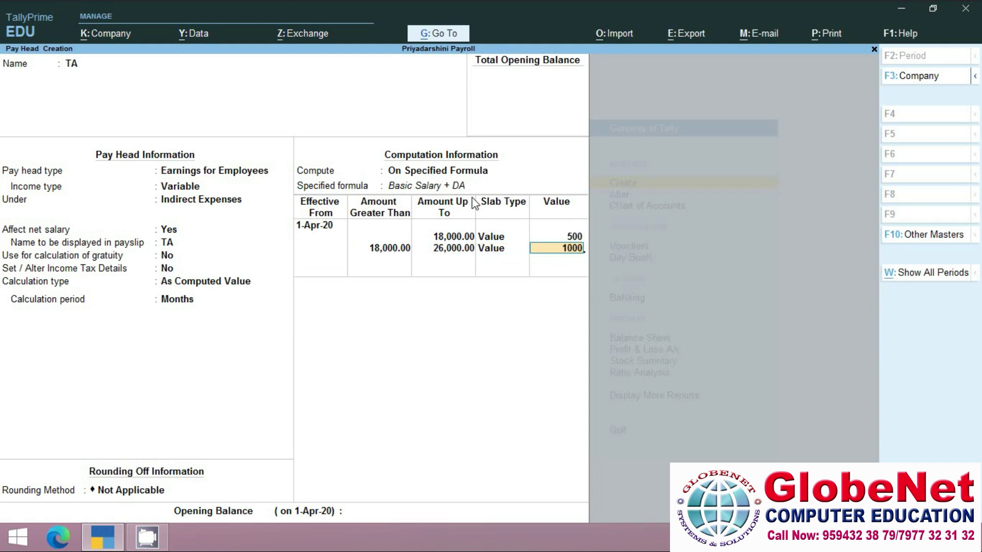
{"action": "key", "text": "Return"}
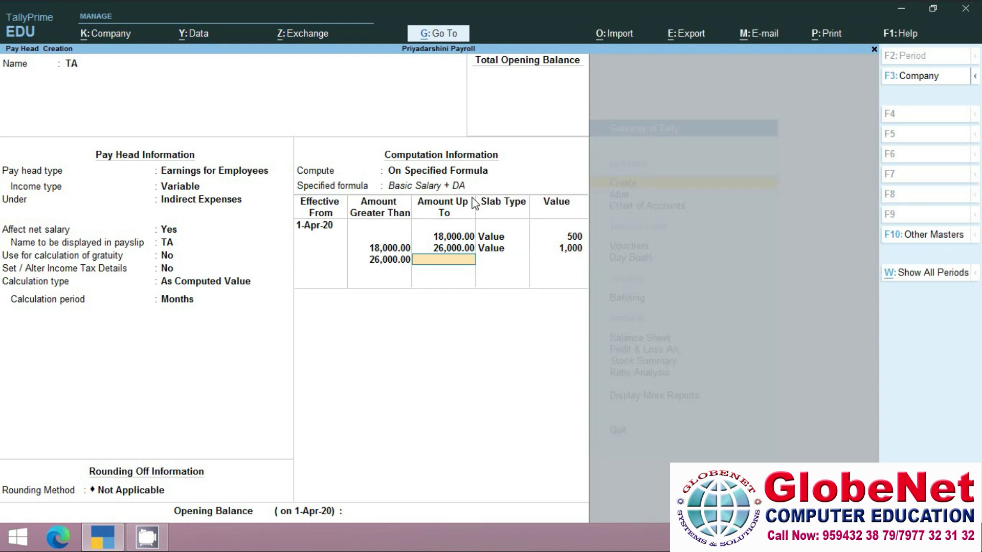
Set the top Value slab to 1,500 with no upper limit and save TA.
{"action": "key", "text": "Return"}
{"action": "key", "text": "Down"}
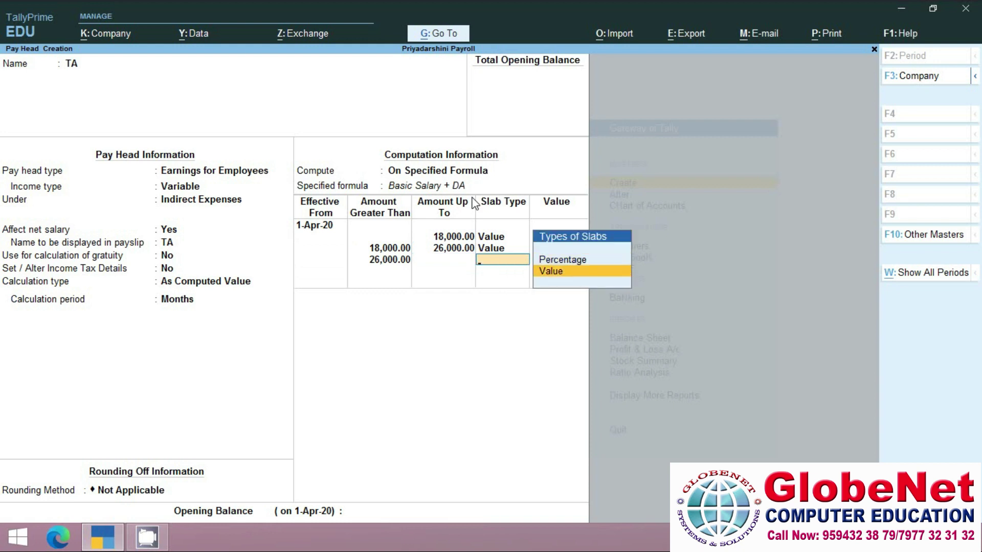
{"action": "key", "text": "Return"}
{"action": "type", "text": "1500"}
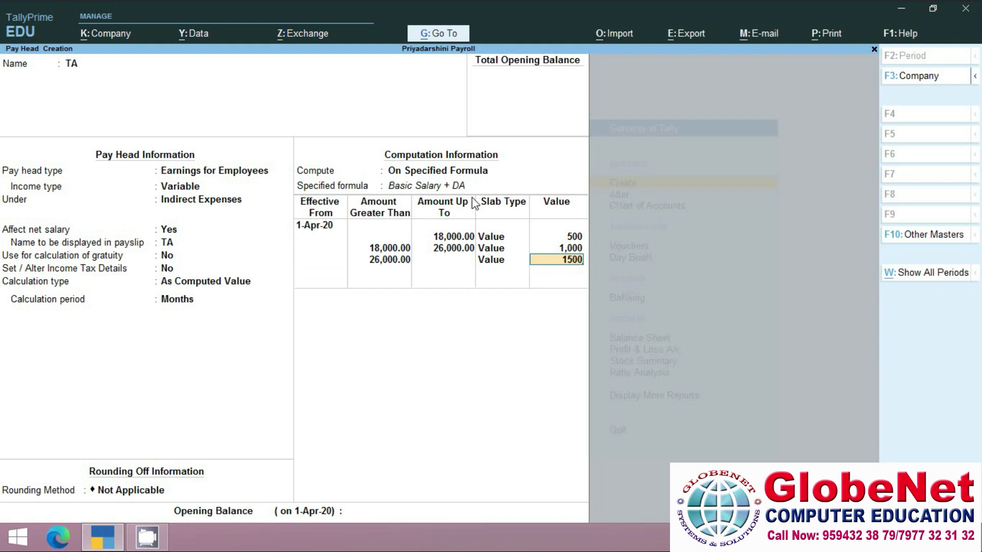
{"action": "key", "text": "Return"}
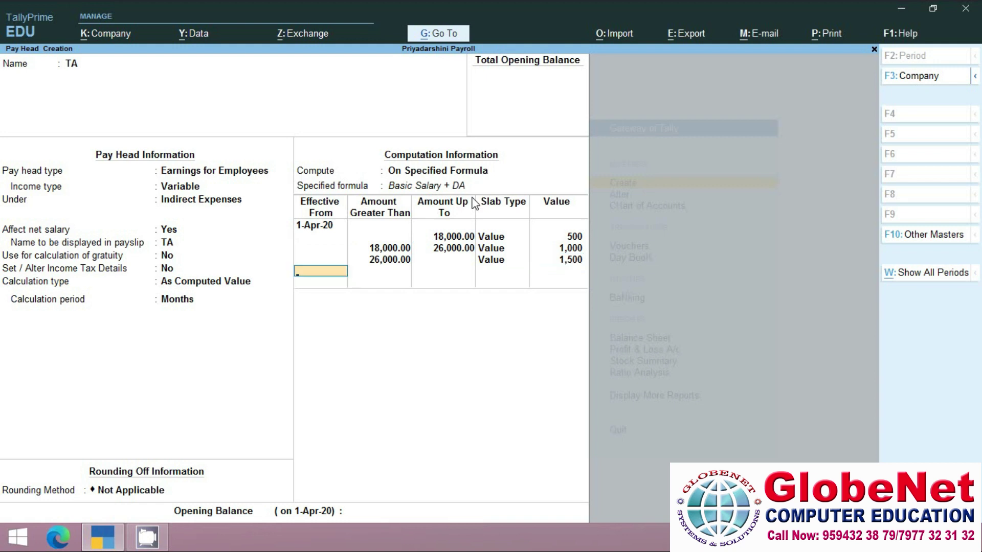
{"action": "key", "text": "Return"}
{"action": "key", "text": "Return"}
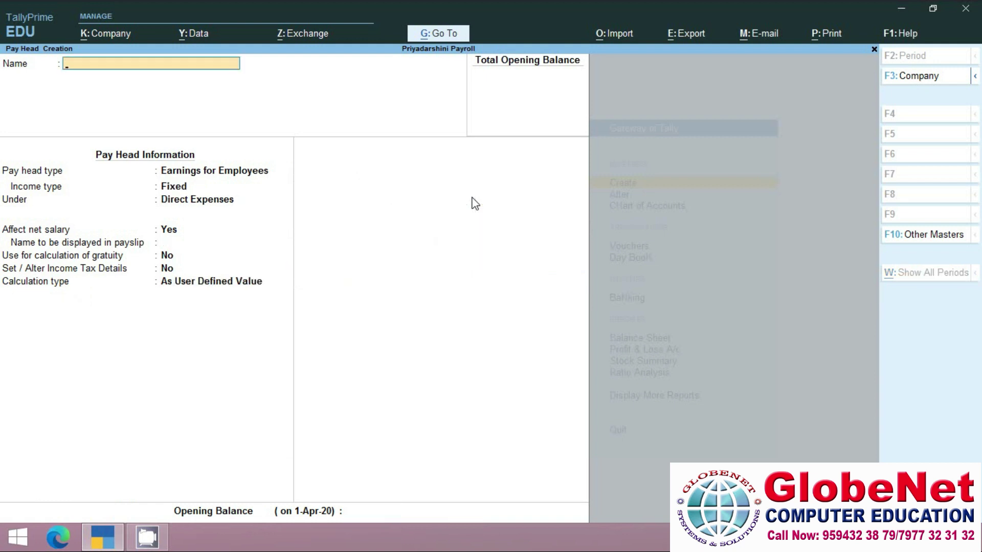
Create HRA as a Variable earning under Indirect Expenses, As Computed Value, rounding Not Applicable.
{"action": "type", "text": "HRA"}
{"action": "key", "text": "Return"}
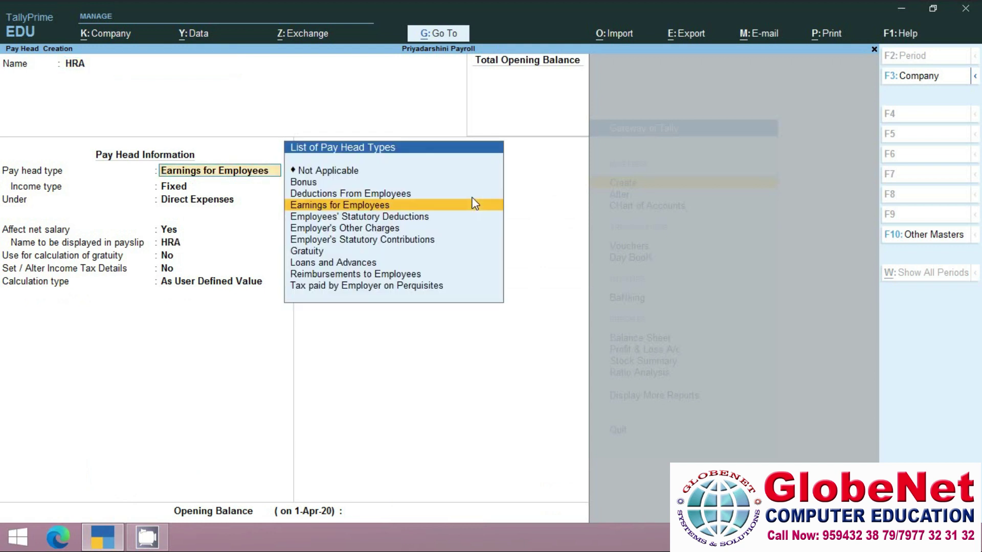
{"action": "key", "text": "Return"}
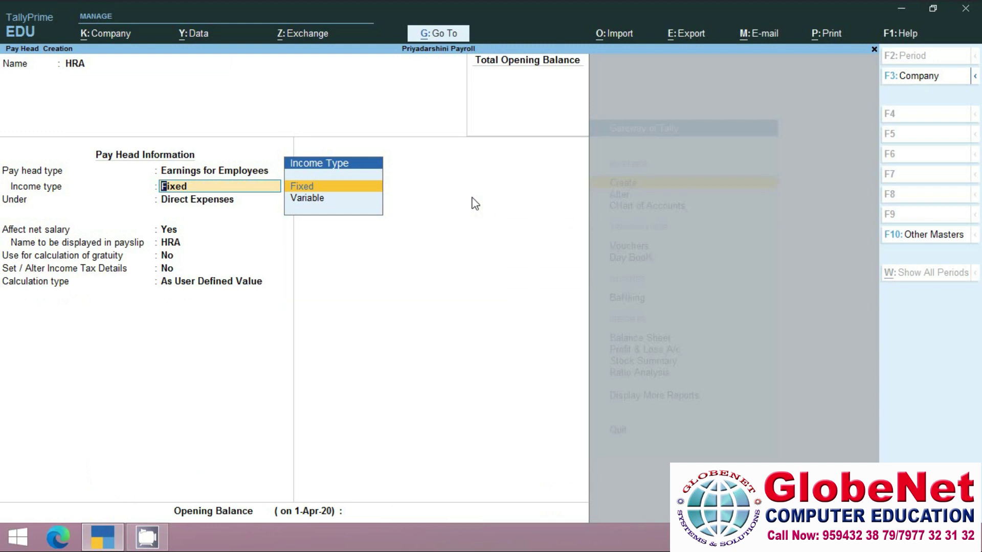
{"action": "key", "text": "Down"}
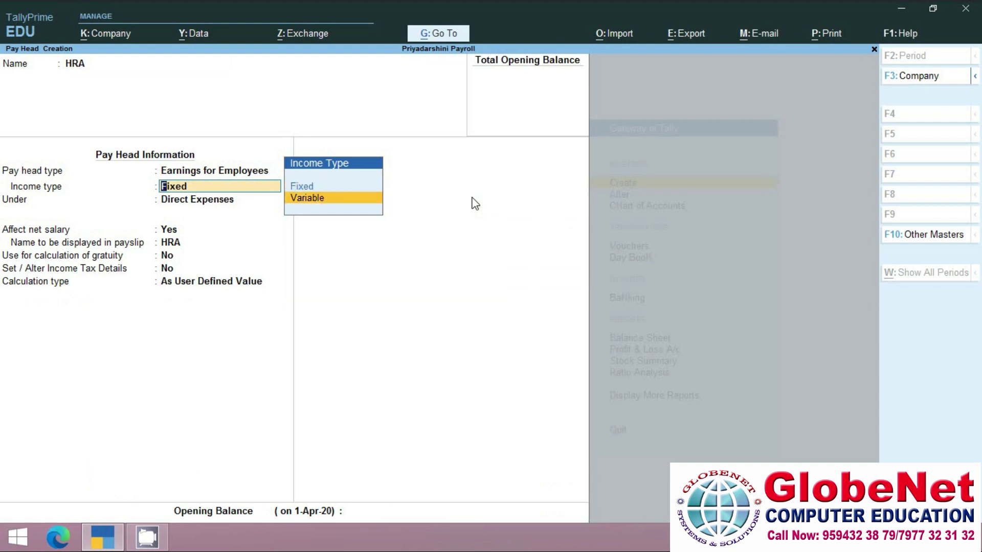
{"action": "key", "text": "Return"}
{"action": "type", "text": "I"}
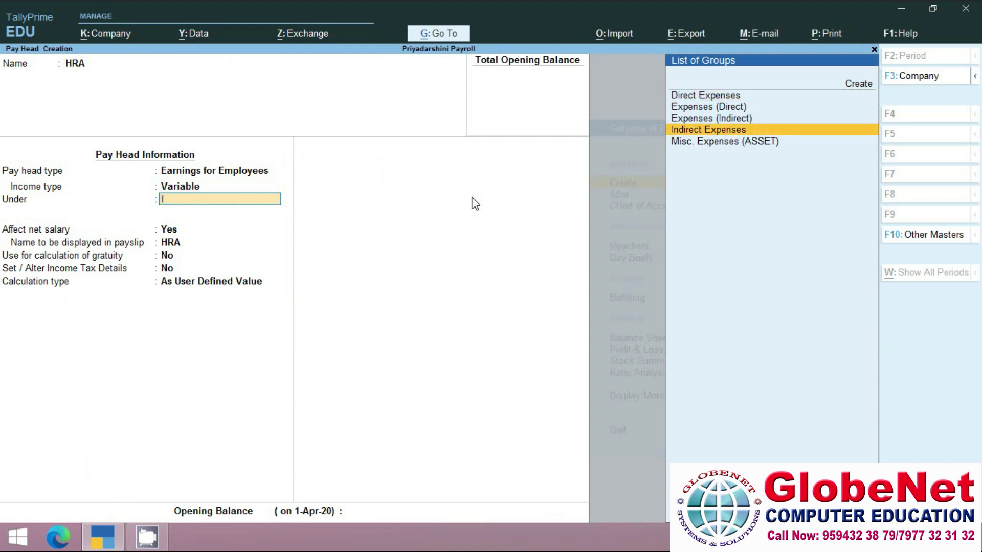
{"action": "key", "text": "Return"}
{"action": "key", "text": "Return"}
{"action": "key", "text": "Return"}
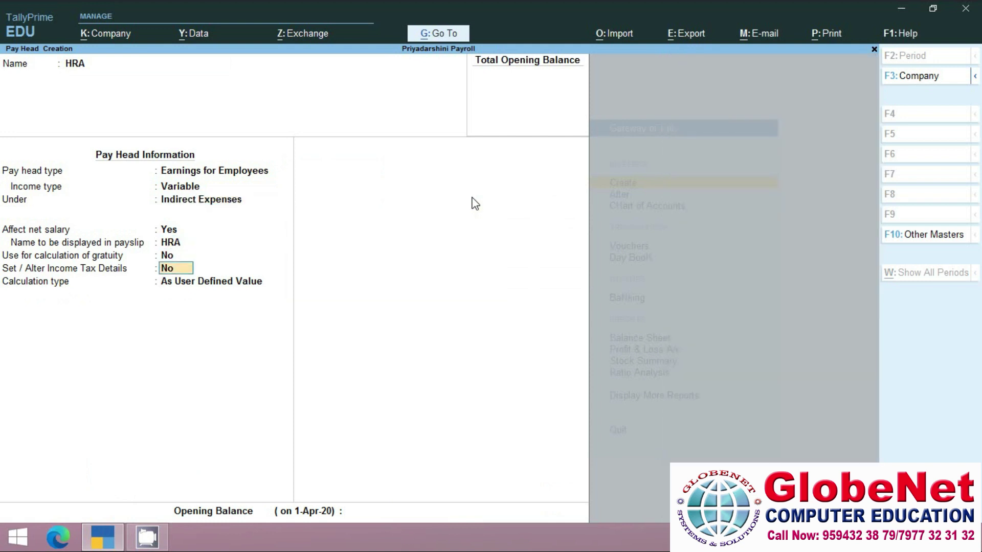
{"action": "key", "text": "Return"}
{"action": "key", "text": "Up"}
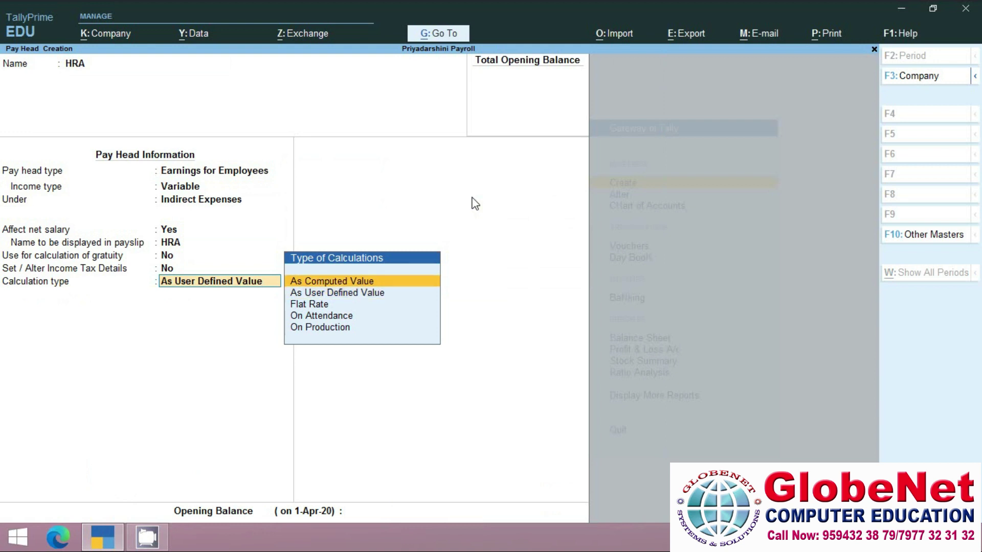
{"action": "key", "text": "Return"}
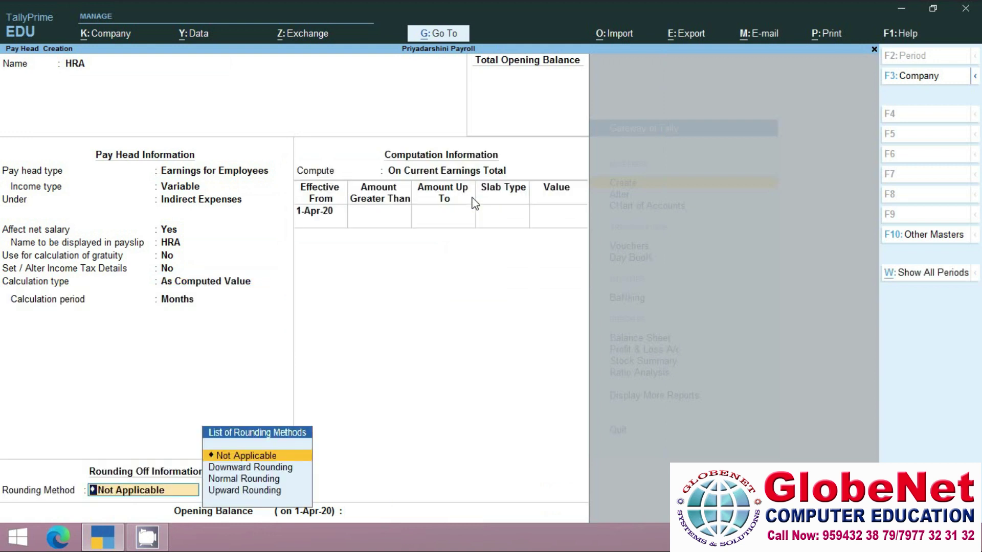
{"action": "key", "text": "Return"}
Compute HRA On Specified Formula using Basic Salary only.
{"action": "key", "text": "Down"}
{"action": "key", "text": "Down"}
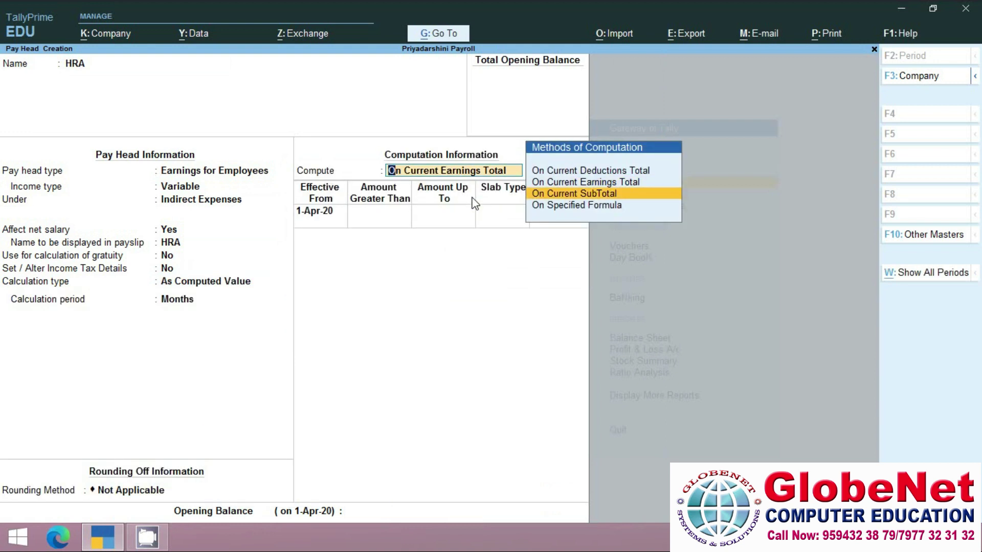
{"action": "key", "text": "Return"}
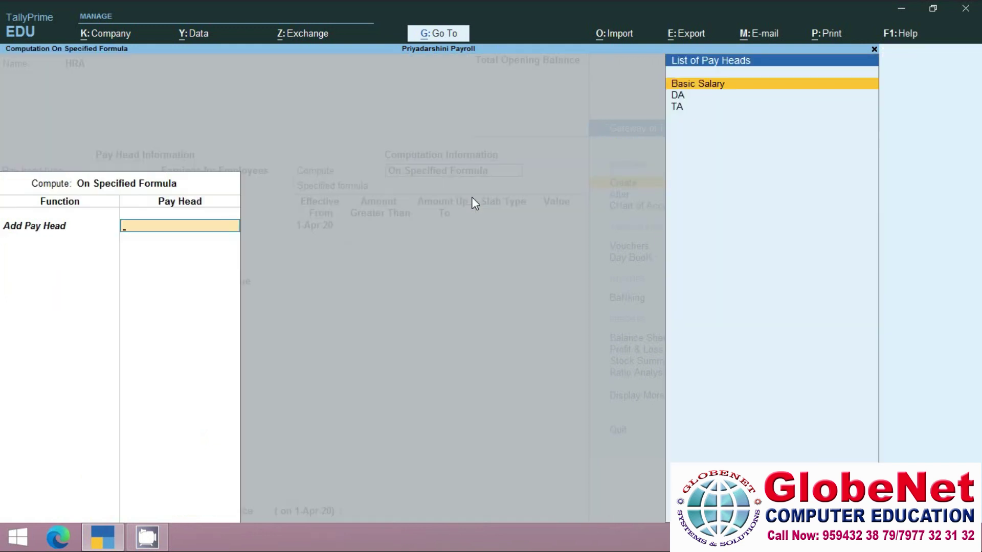
{"action": "key", "text": "Return"}
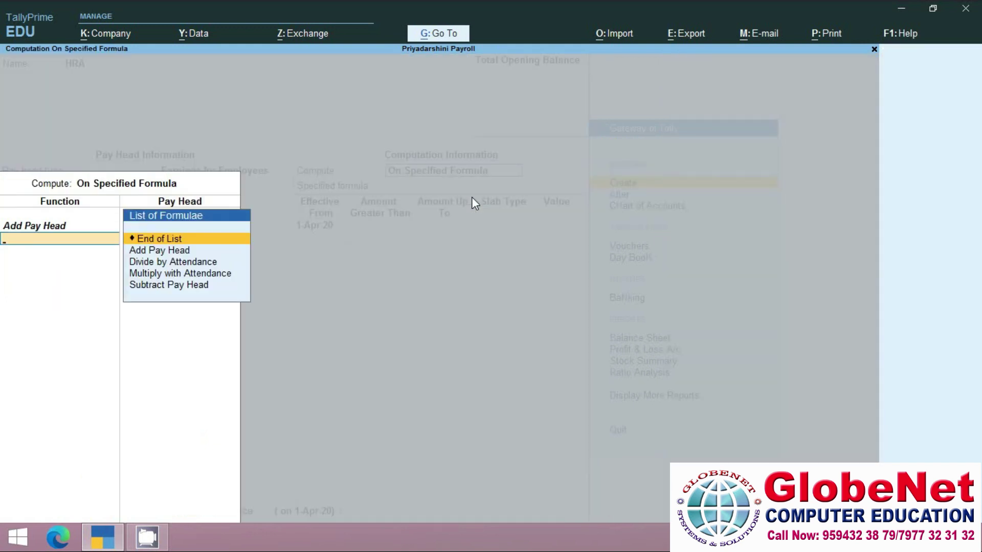
{"action": "key", "text": "Return"}
Enter HRA percentage slabs: 8% up to 15,000, 12% up to 25,000, 18% above.
{"action": "key", "text": "Return"}
{"action": "type", "text": "15000"}
{"action": "key", "text": "Return"}
{"action": "key", "text": "Return"}
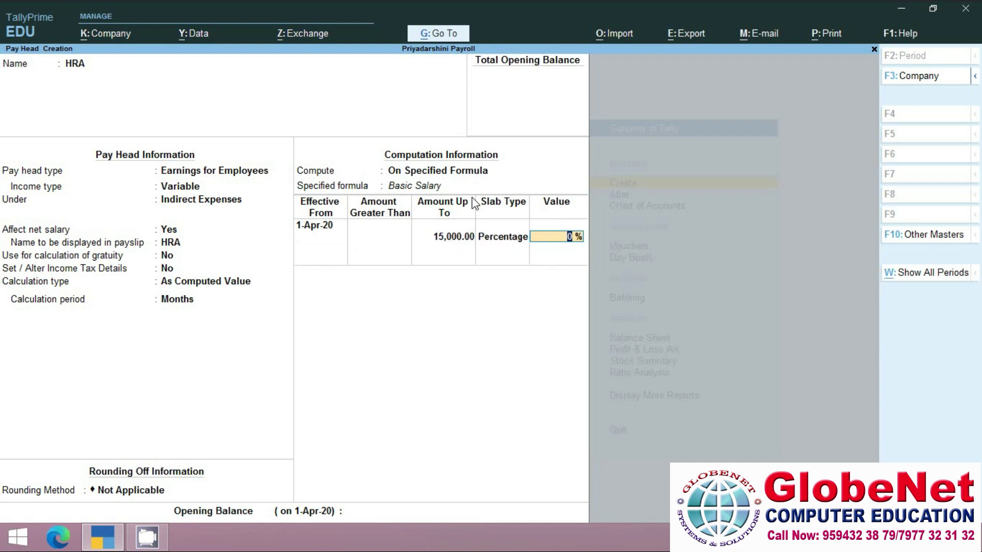
{"action": "type", "text": "8"}
{"action": "key", "text": "Return"}
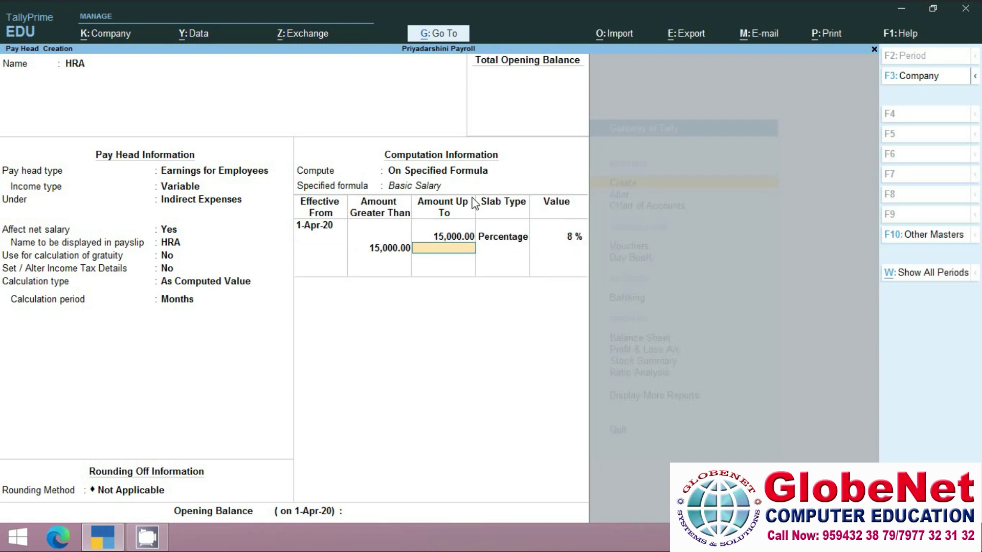
{"action": "type", "text": "25,000"}
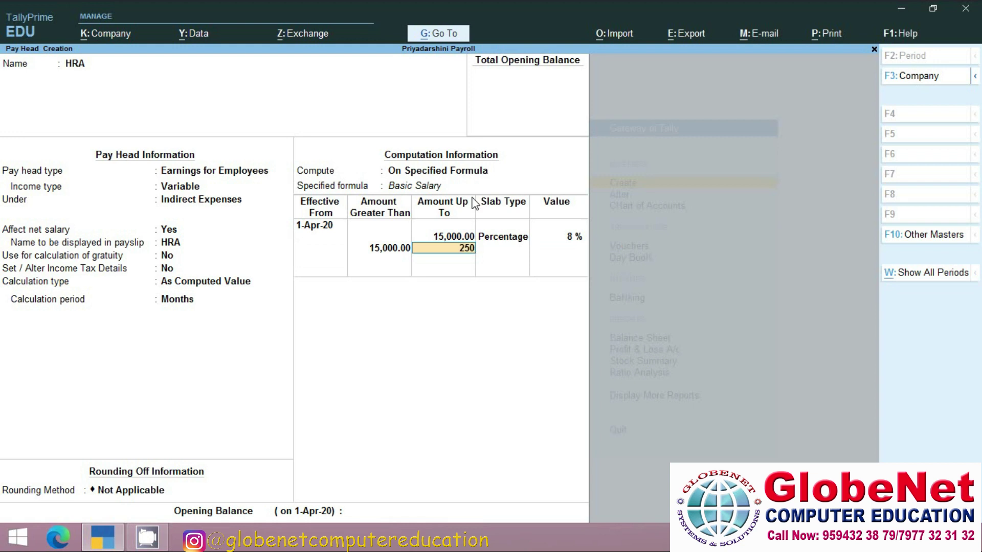
{"action": "key", "text": "Return"}
{"action": "key", "text": "Return"}
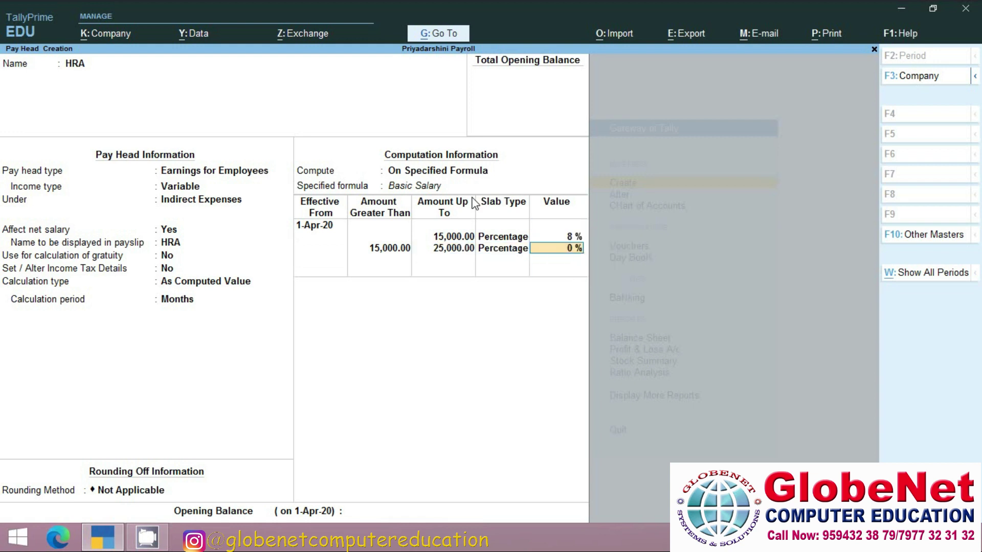
{"action": "type", "text": "12"}
{"action": "key", "text": "Return"}
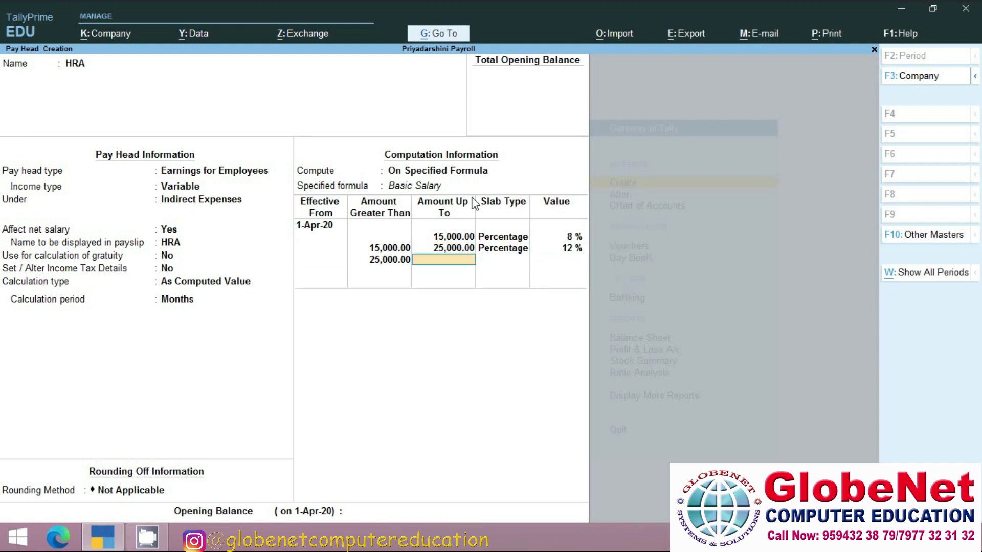
{"action": "key", "text": "Return"}
{"action": "key", "text": "Return"}
{"action": "type", "text": "18"}
{"action": "key", "text": "Return"}
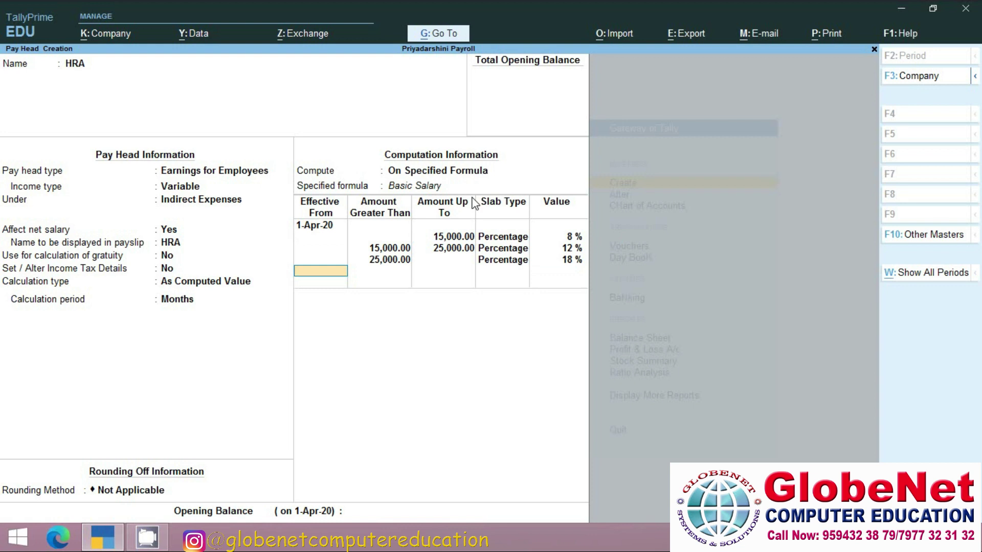
Save HRA and name a new Deductions From Employees pay head PF.
{"action": "key", "text": "Return"}
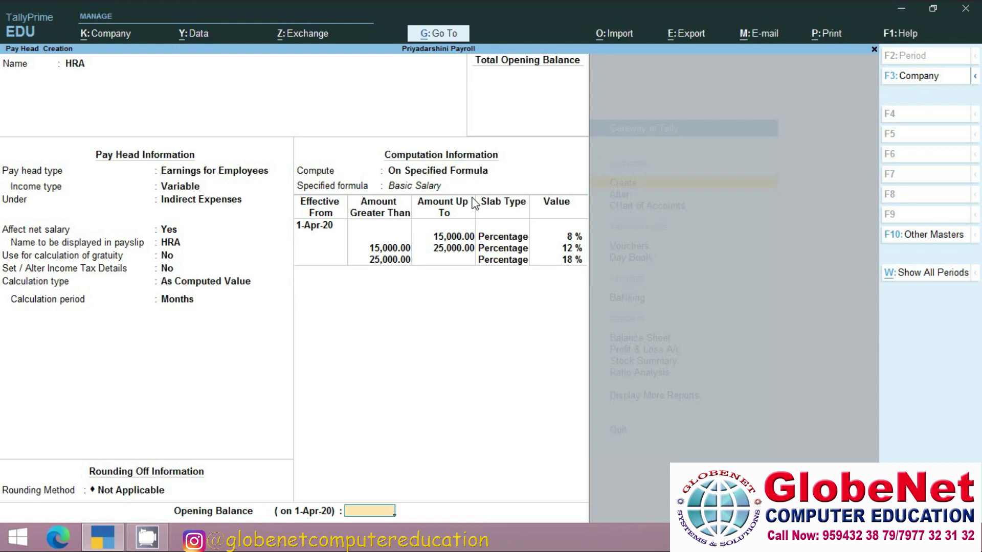
{"action": "key", "text": "Return"}
{"action": "key", "text": "Return"}
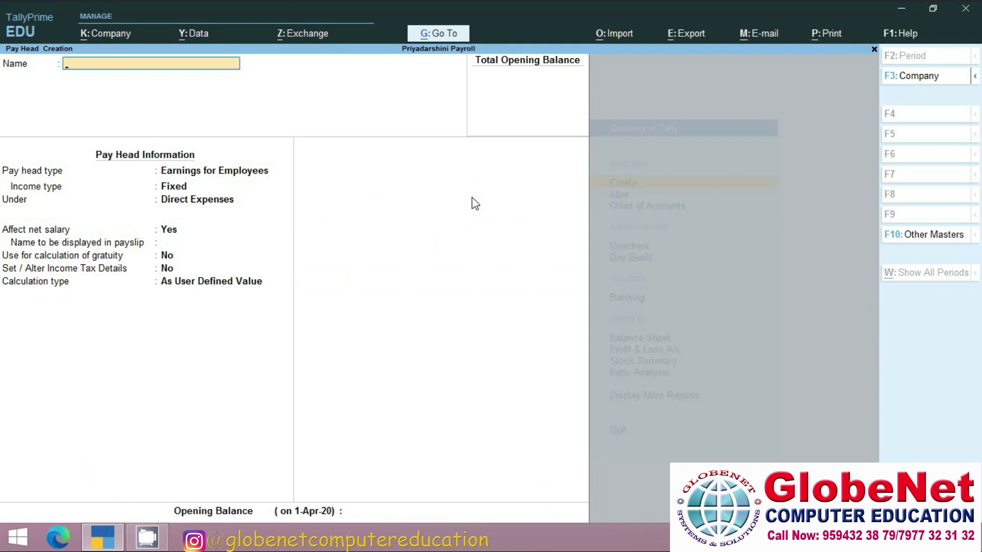
{"action": "type", "text": "PF"}
{"action": "key", "text": "Return"}
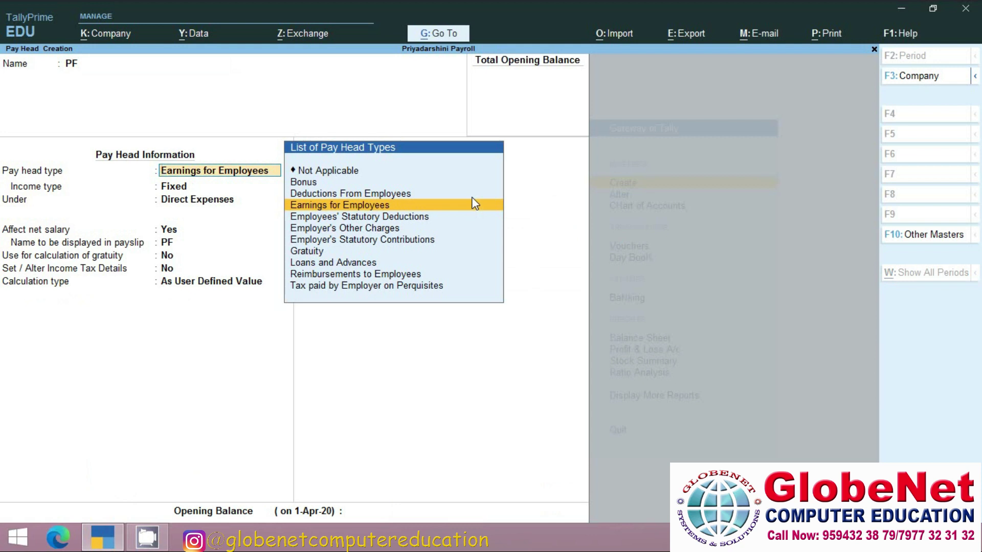
{"action": "key", "text": "Up"}
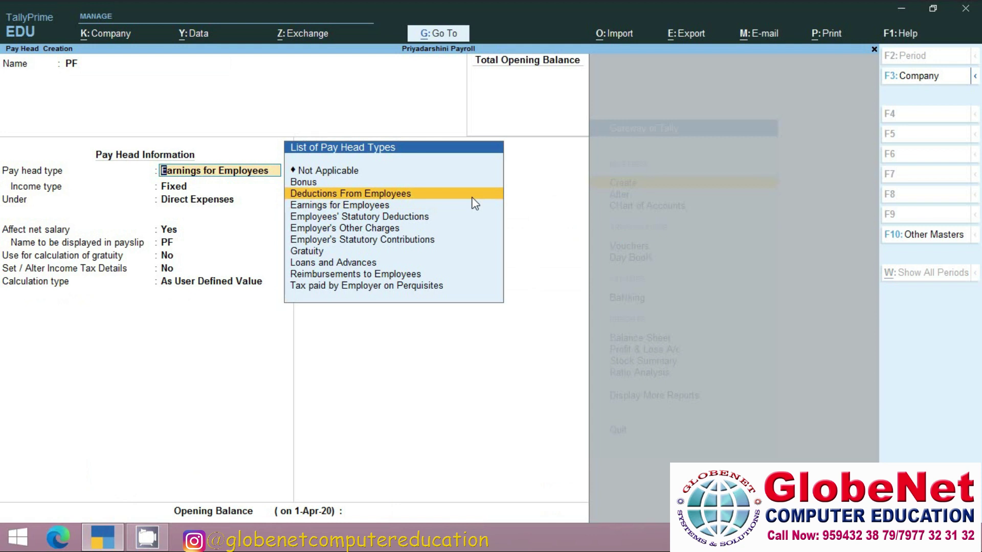
{"action": "key", "text": "Return"}
{"action": "key", "text": "Return"}
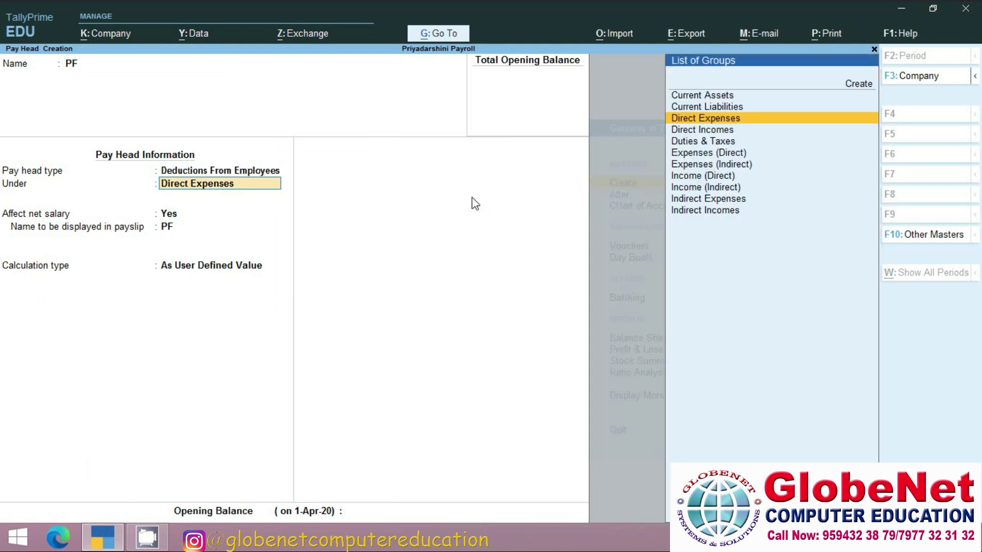
Place PF under Current Liabilities, As Computed Value On Specified Formula, rounding Not Applicable.
{"action": "key", "text": "Up"}
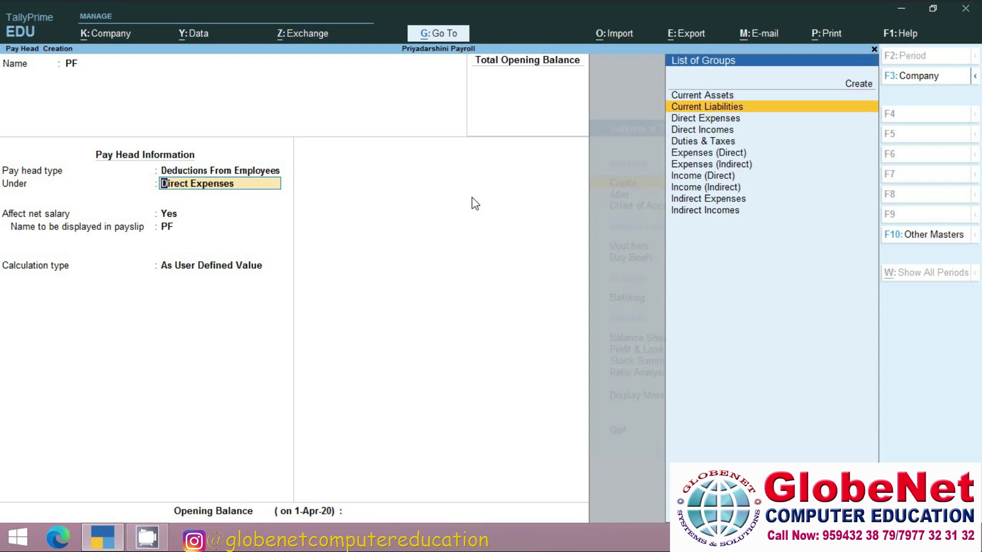
{"action": "key", "text": "Return"}
{"action": "key", "text": "Return"}
{"action": "key", "text": "Return"}
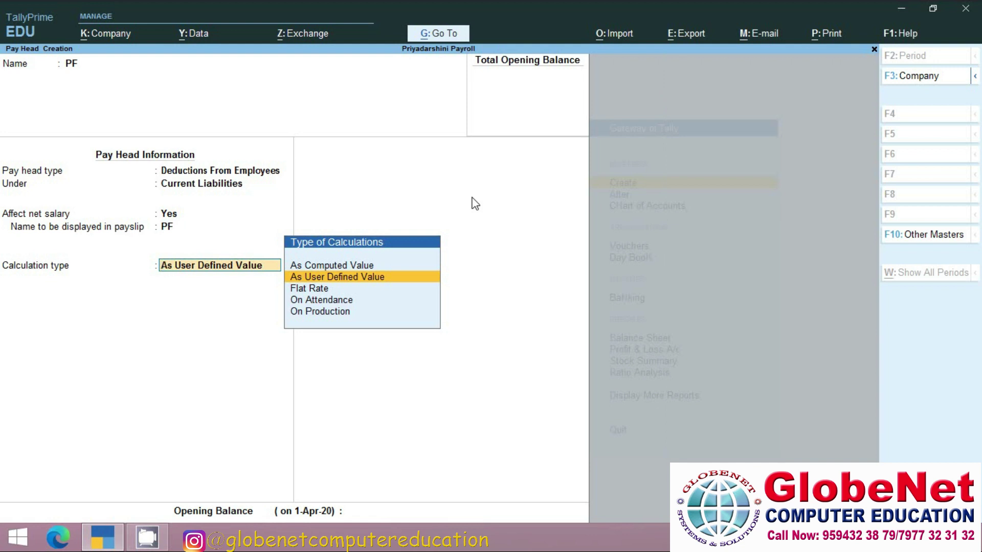
{"action": "key", "text": "Up"}
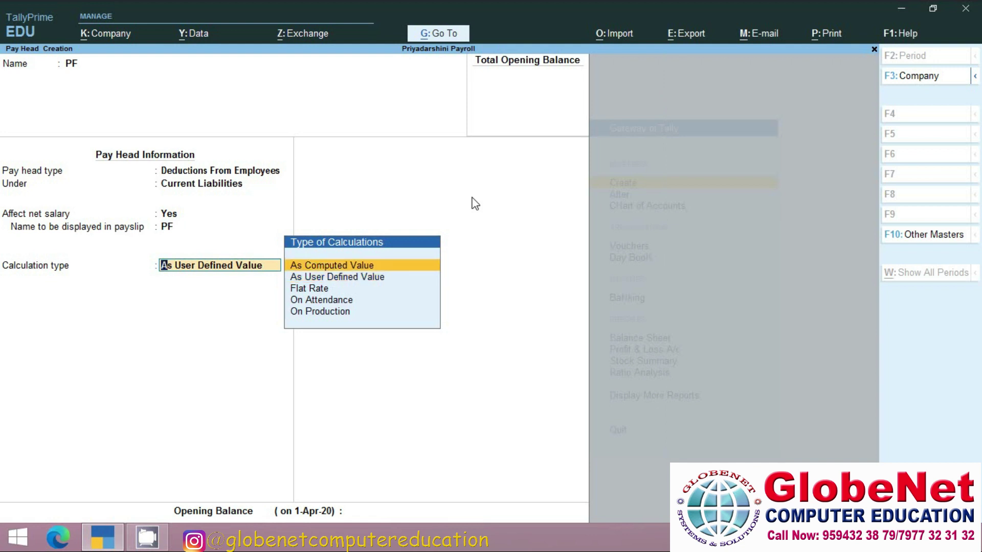
{"action": "key", "text": "Return"}
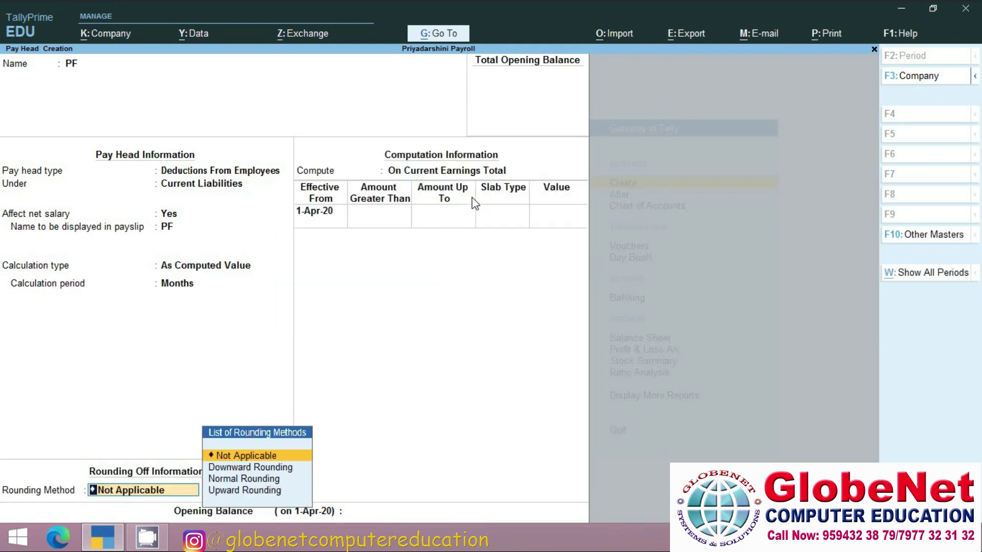
{"action": "key", "text": "Return"}
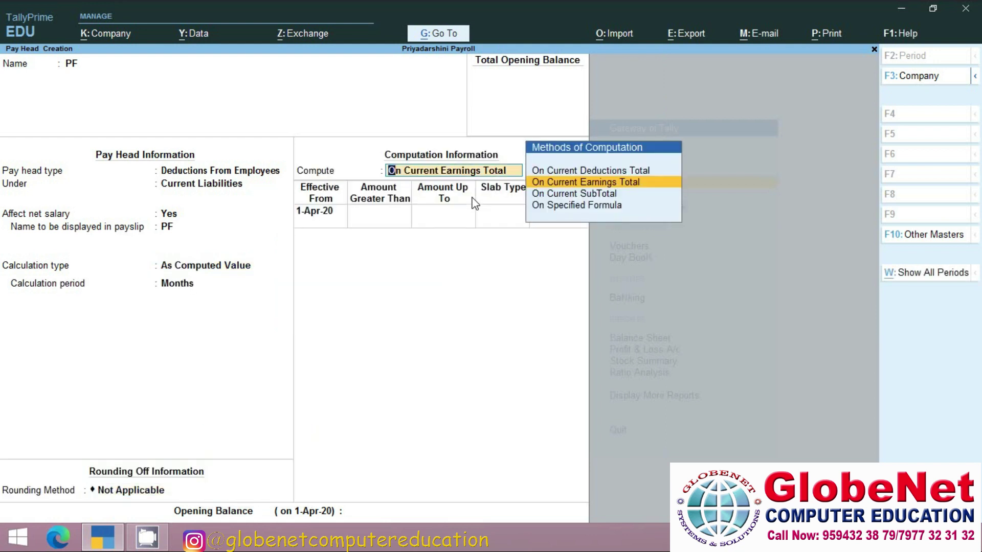
{"action": "key", "text": "Down"}
{"action": "key", "text": "Down"}
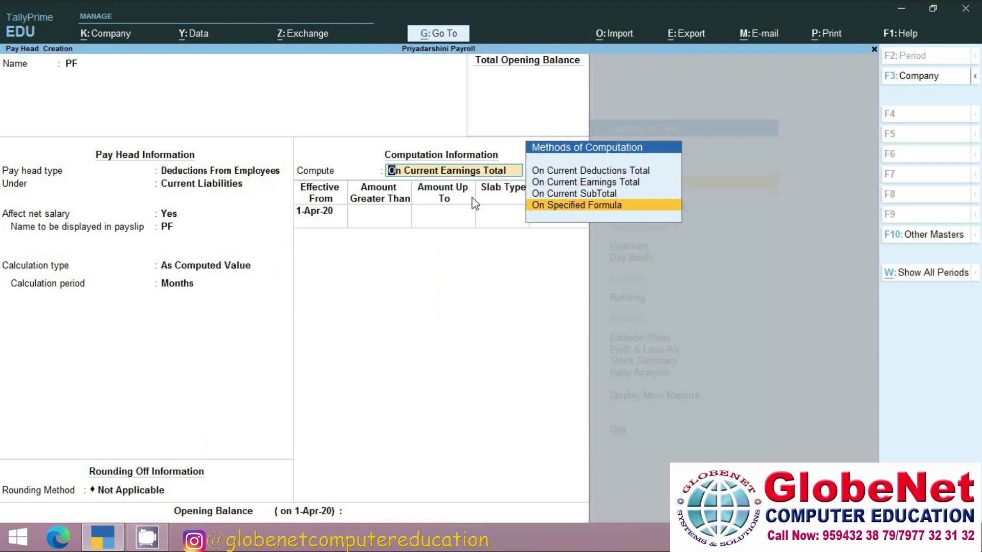
{"action": "key", "text": "Return"}
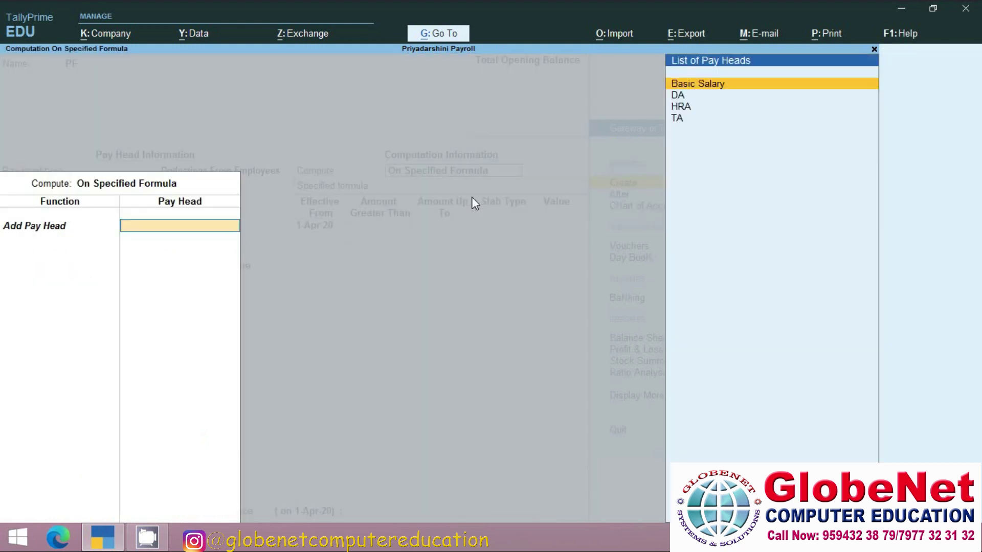
Base PF on Basic Salary with a first slab of 6% up to 15,000.
{"action": "key", "text": "Return"}
{"action": "key", "text": "Return"}
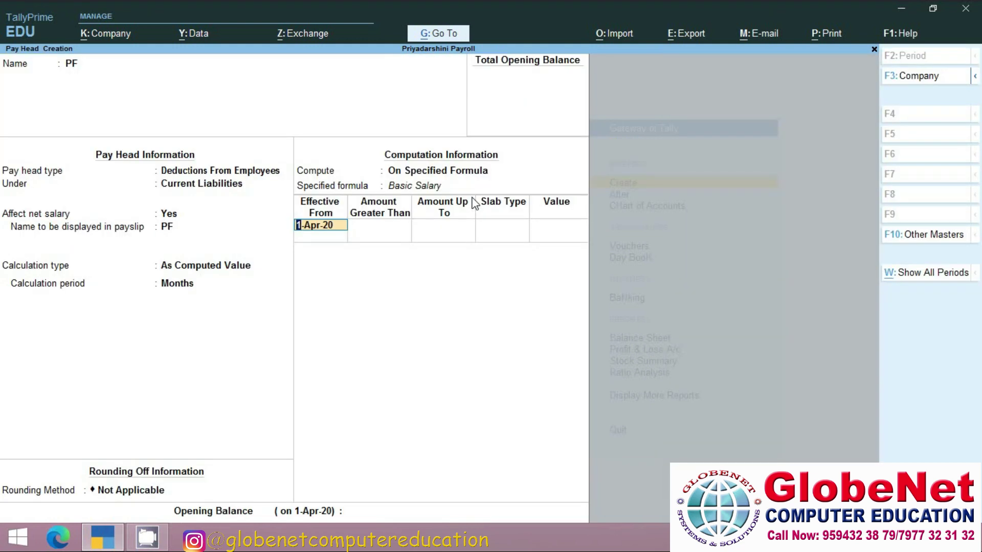
{"action": "key", "text": "Return"}
{"action": "type", "text": "15000"}
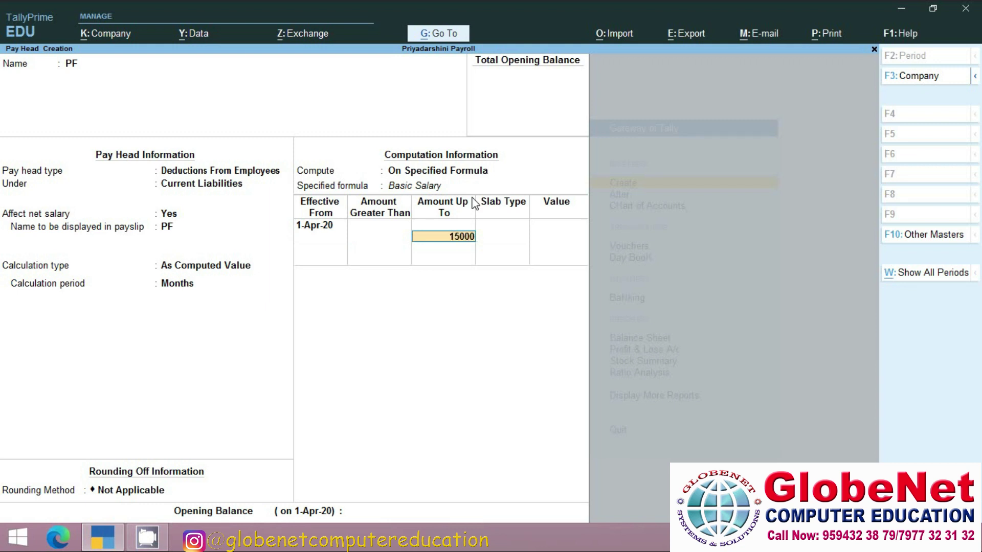
{"action": "key", "text": "Return"}
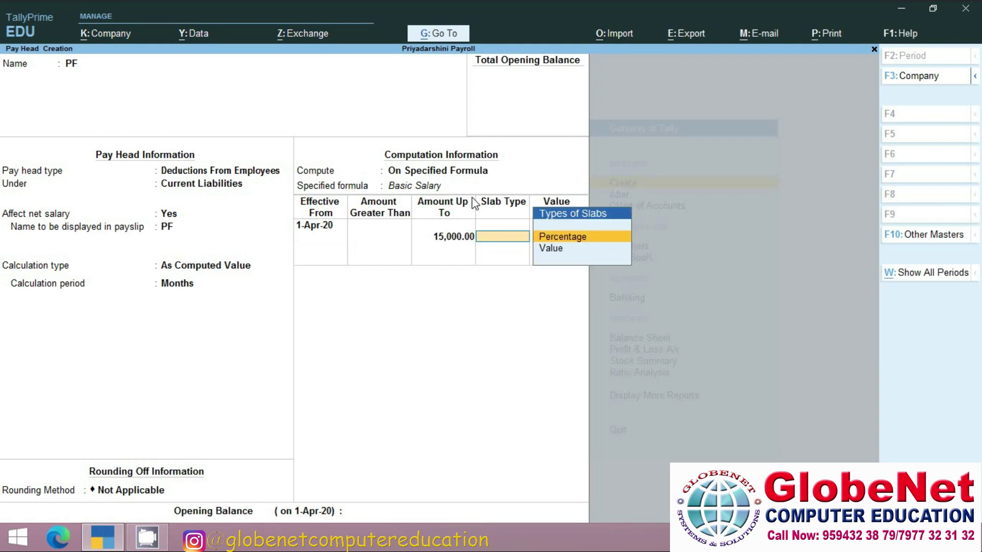
{"action": "key", "text": "Return"}
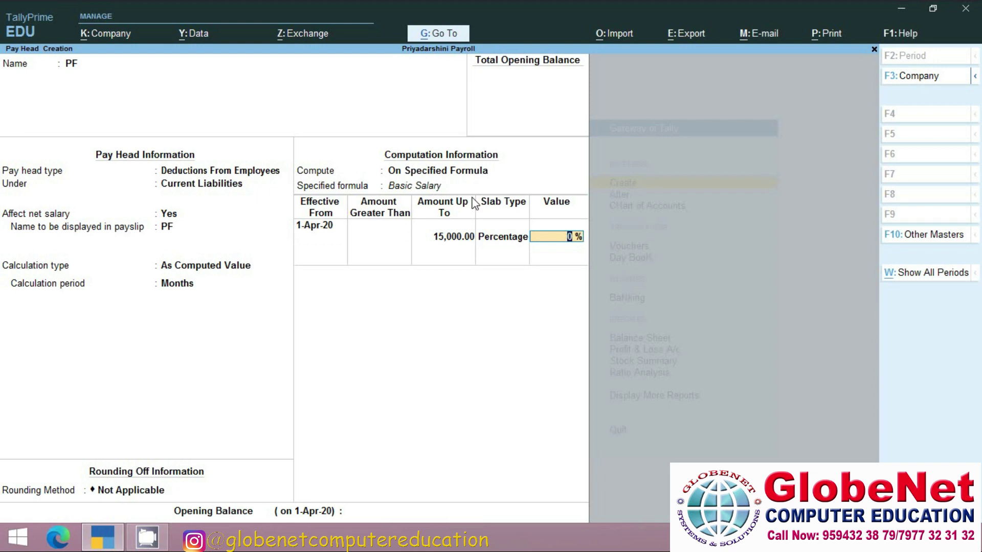
{"action": "type", "text": "6"}
{"action": "key", "text": "Return"}
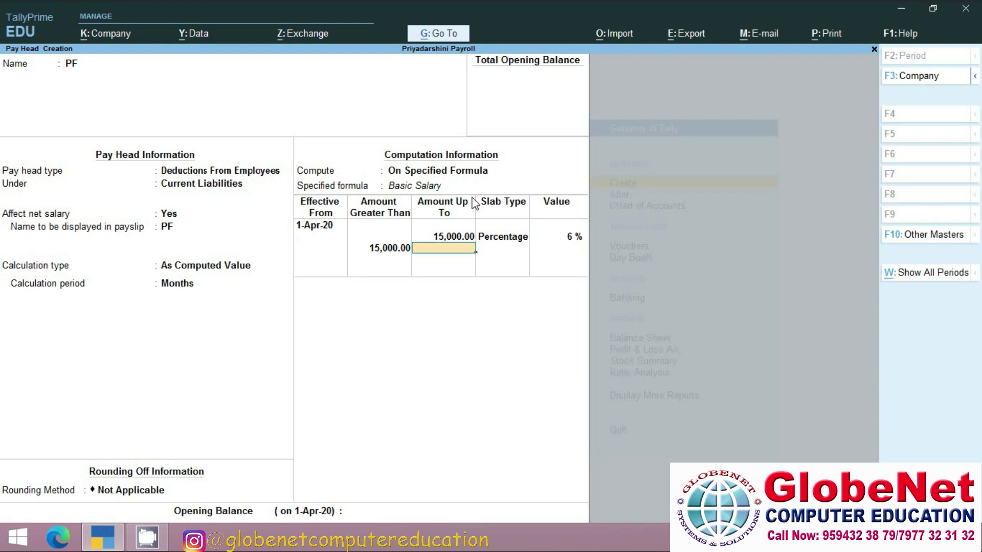
Add PF slabs of 9% up to 25,000 and 11% above, then save PF.
{"action": "type", "text": "25000"}
{"action": "key", "text": "Return"}
{"action": "key", "text": "Return"}
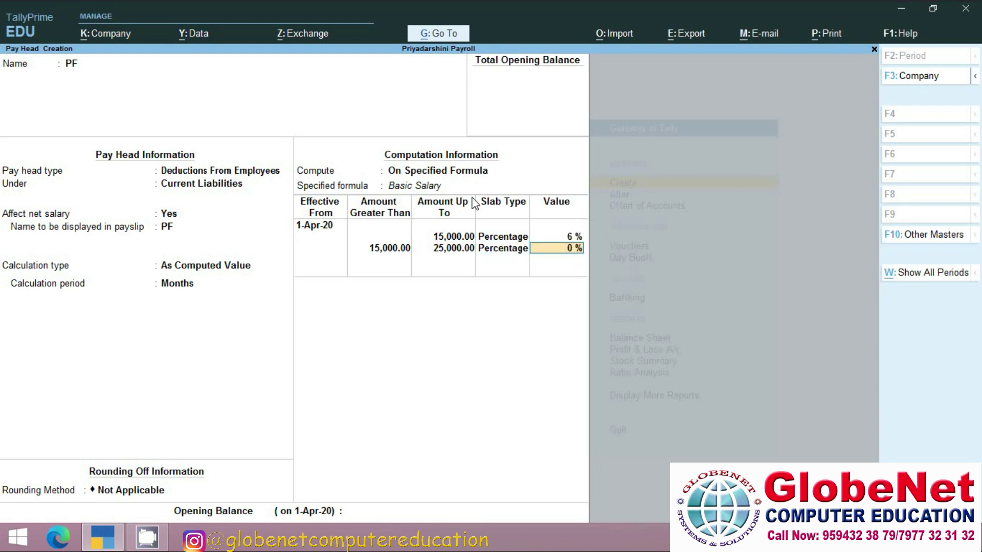
{"action": "type", "text": "9"}
{"action": "key", "text": "Return"}
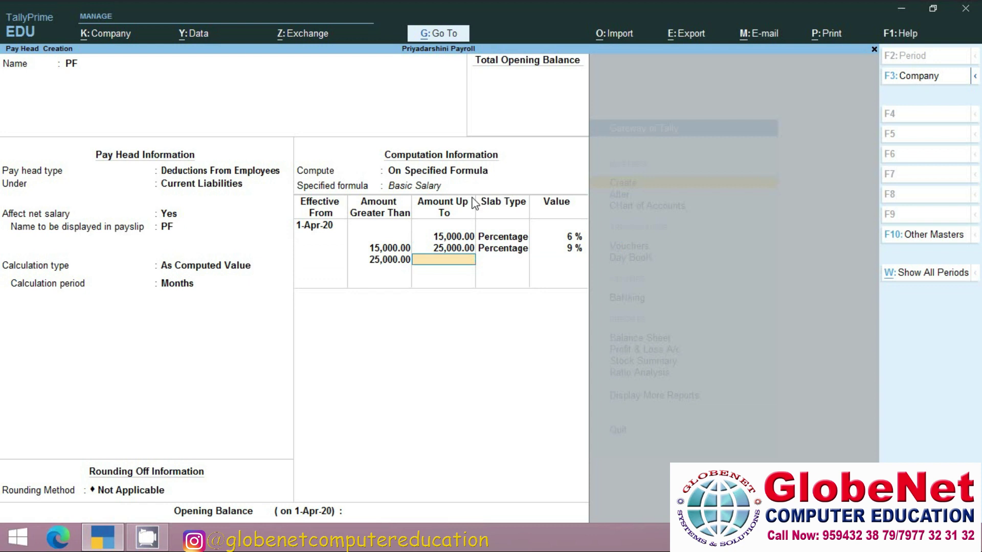
{"action": "key", "text": "Return"}
{"action": "key", "text": "Return"}
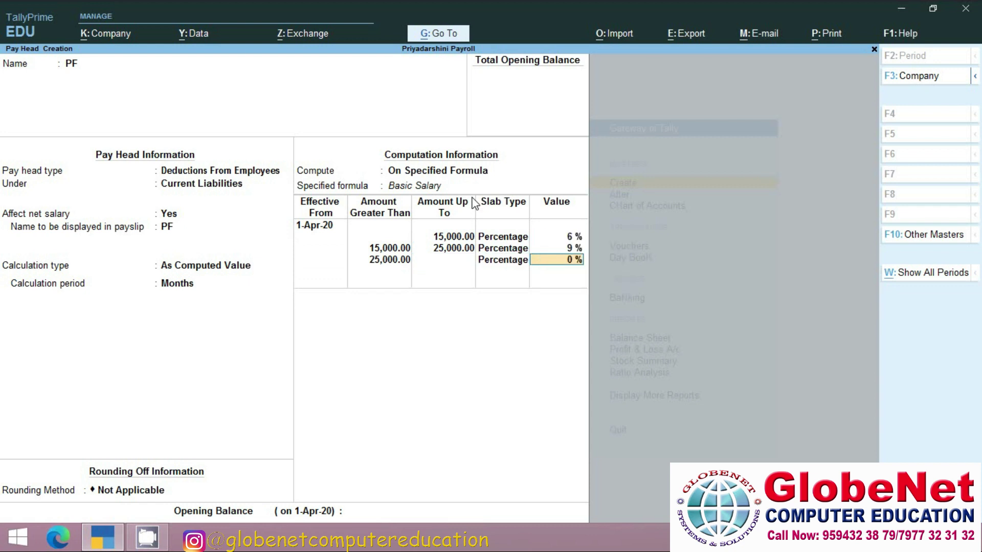
{"action": "type", "text": "11"}
{"action": "key", "text": "Return"}
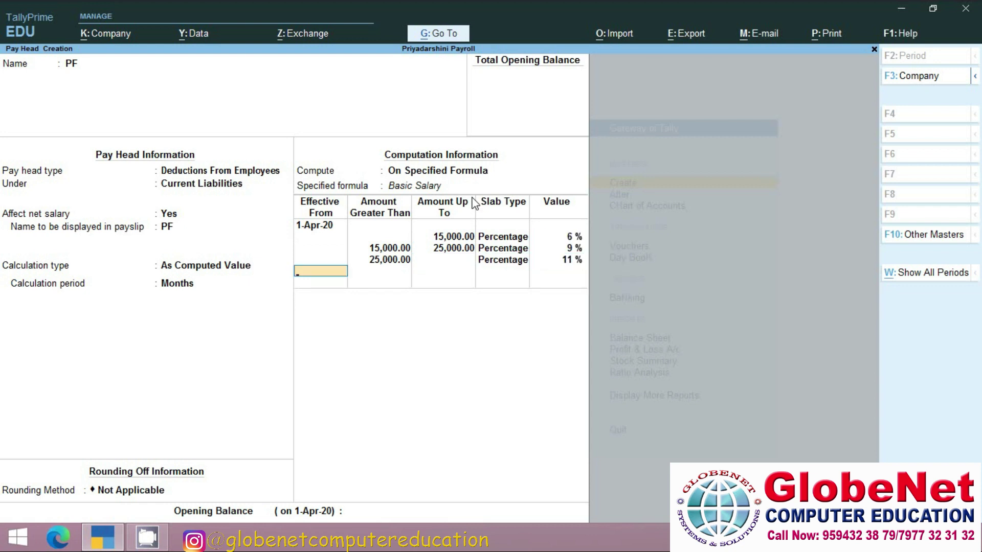
{"action": "key", "text": "Return"}
{"action": "key", "text": "Return"}
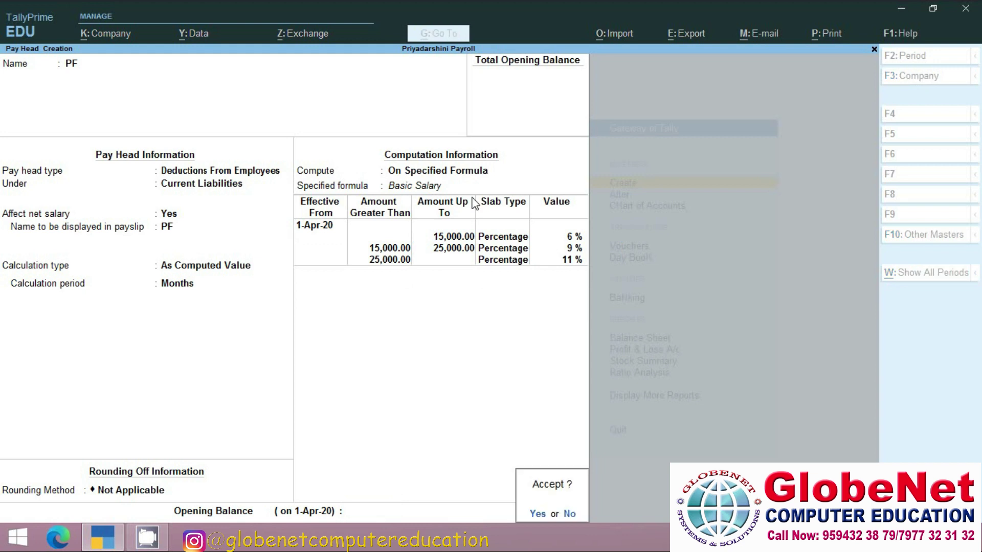
{"action": "key", "text": "Return"}
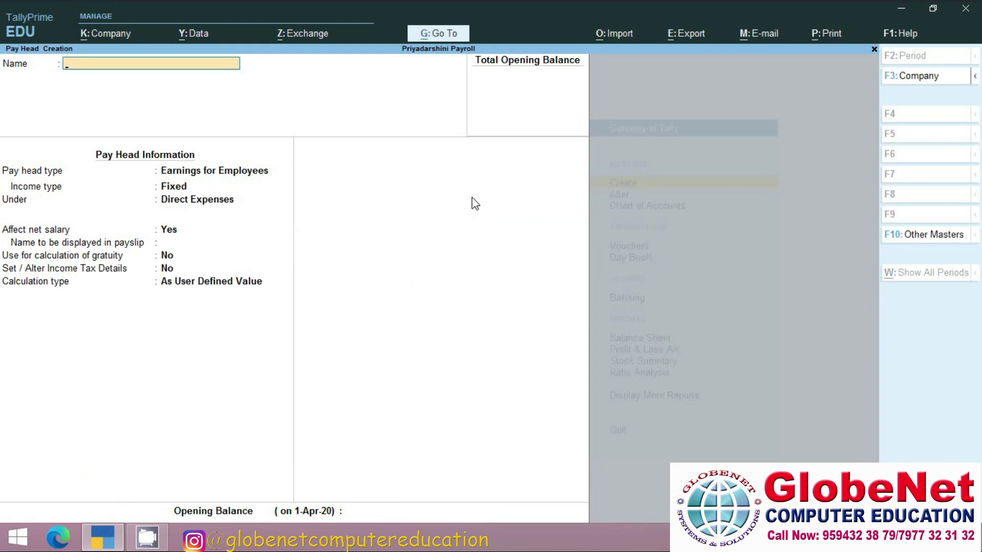
Name a new pay head ESI as a Deductions From Employees type under Current Liabilities.
{"action": "type", "text": "ESI"}
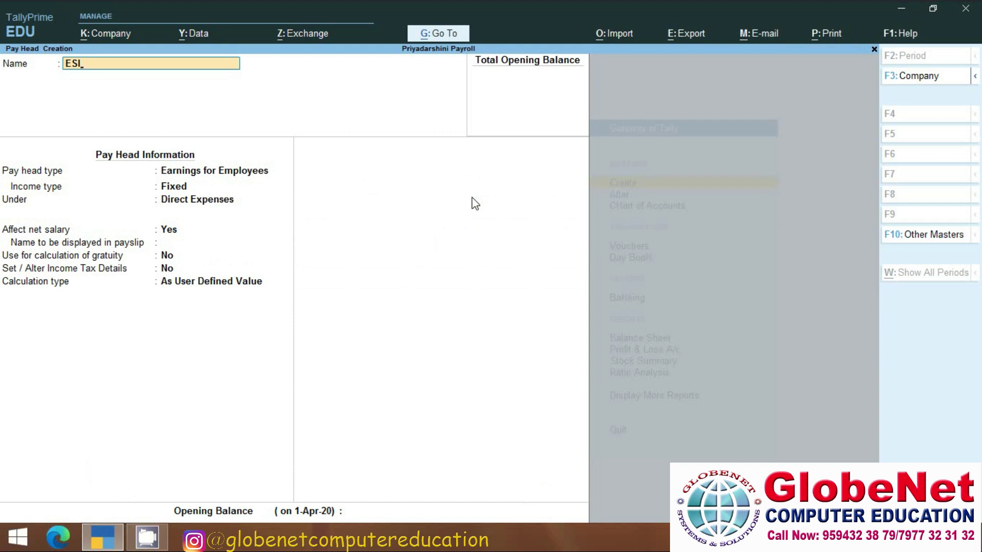
{"action": "key", "text": "Return"}
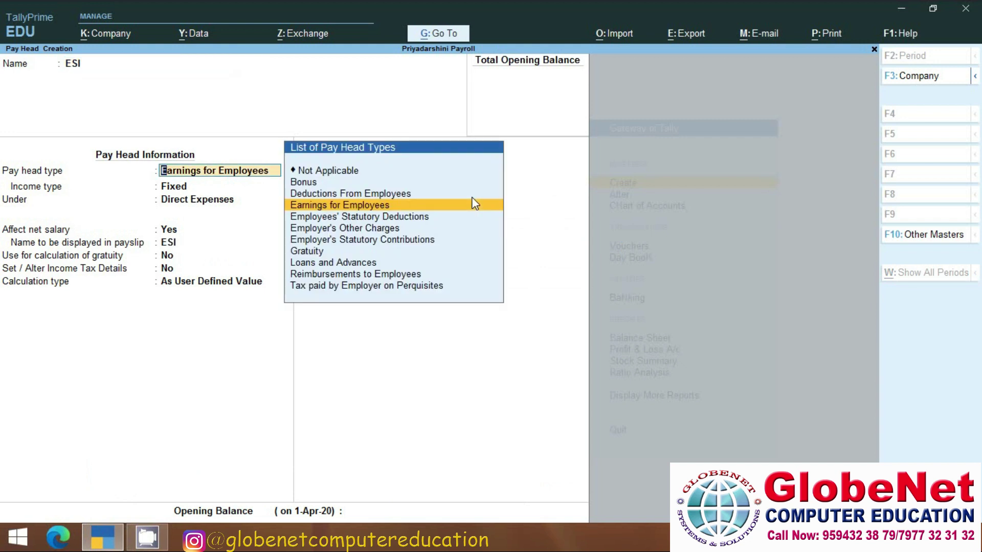
{"action": "key", "text": "Up"}
{"action": "key", "text": "Return"}
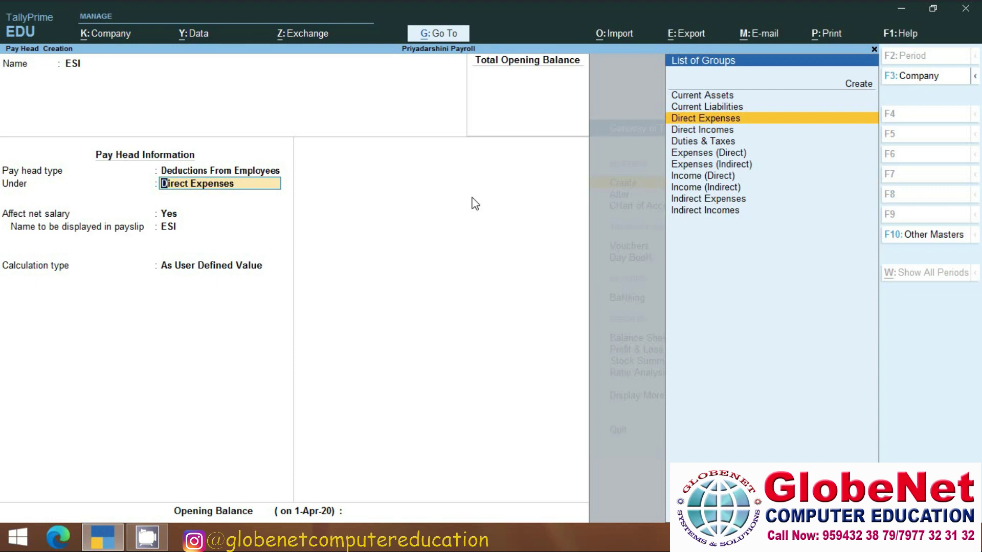
{"action": "key", "text": "Up"}
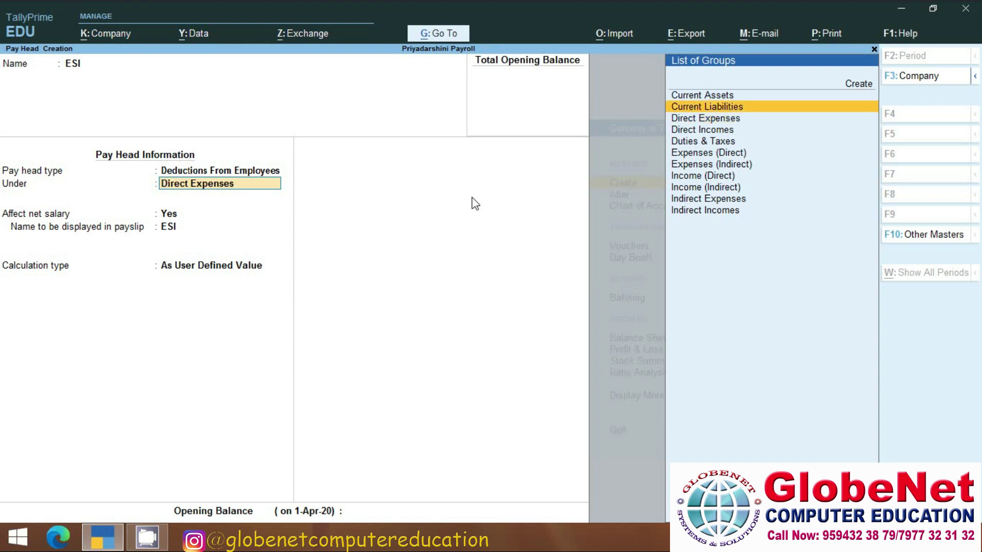
{"action": "key", "text": "Return"}
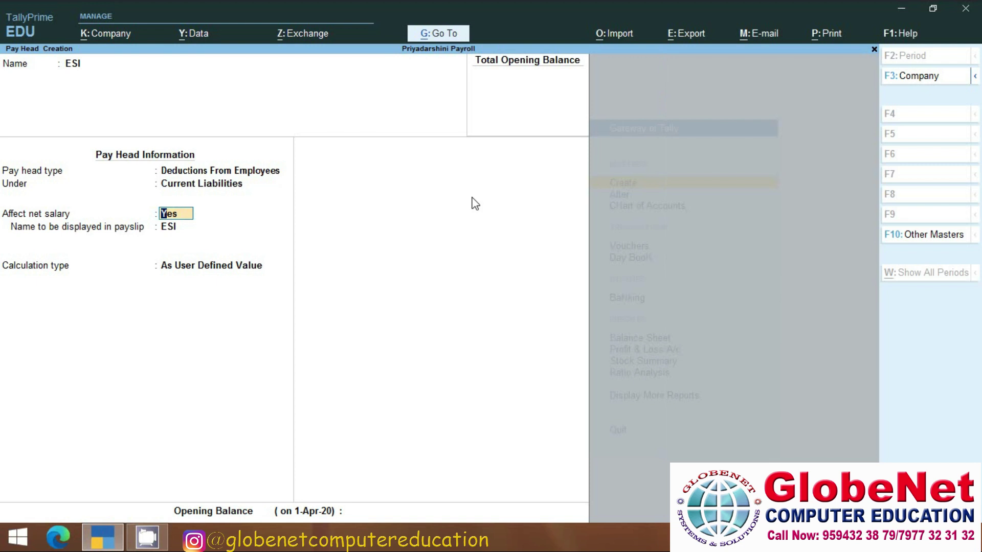
Set ESI calculation As Computed Value with rounding Not Applicable.
{"action": "key", "text": "Return"}
{"action": "key", "text": "Return"}
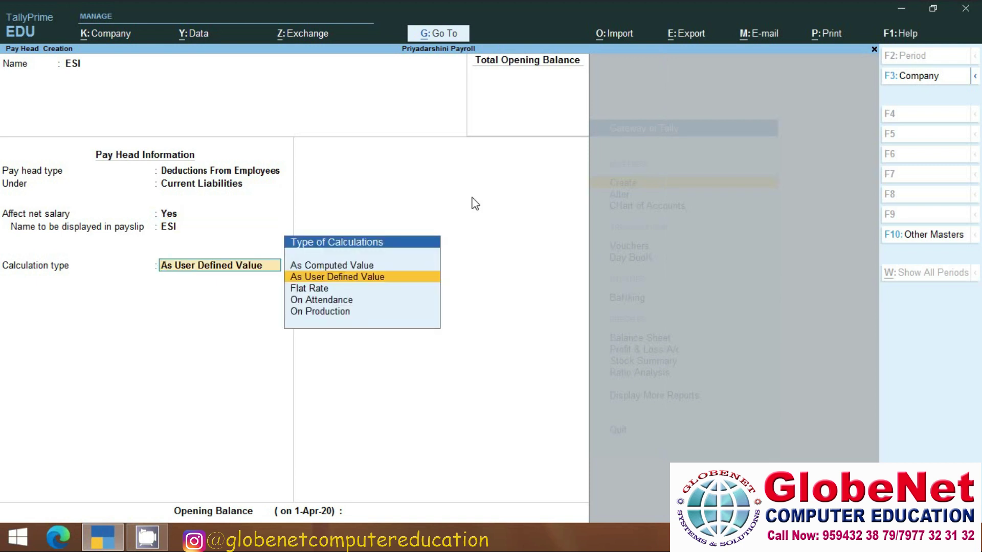
{"action": "key", "text": "Up"}
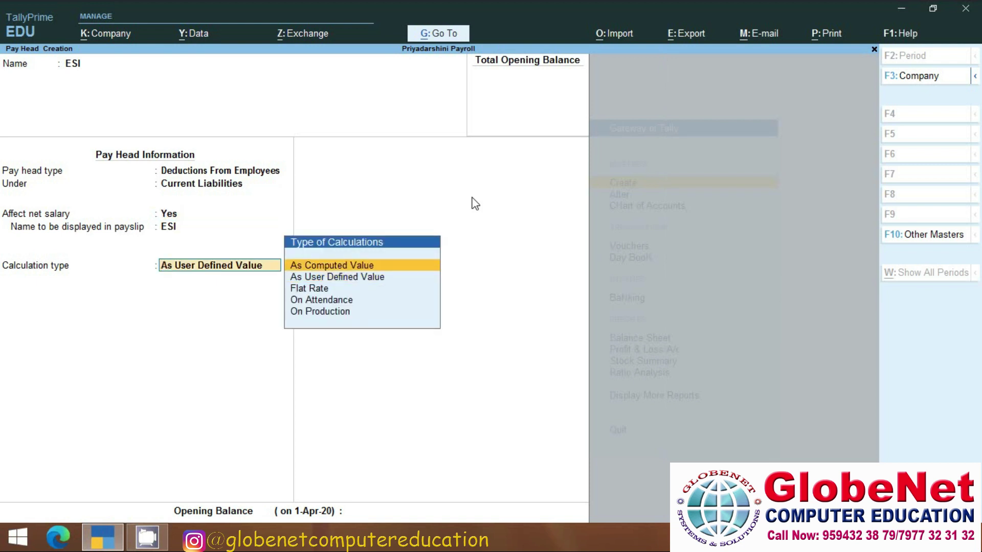
{"action": "key", "text": "Return"}
{"action": "key", "text": "Return"}
{"action": "key", "text": "Down"}
{"action": "key", "text": "Down"}
Compute ESI on Basic Salary from 1-Apr-20 with a first slab of 5% up to 15,000.
{"action": "key", "text": "Return"}
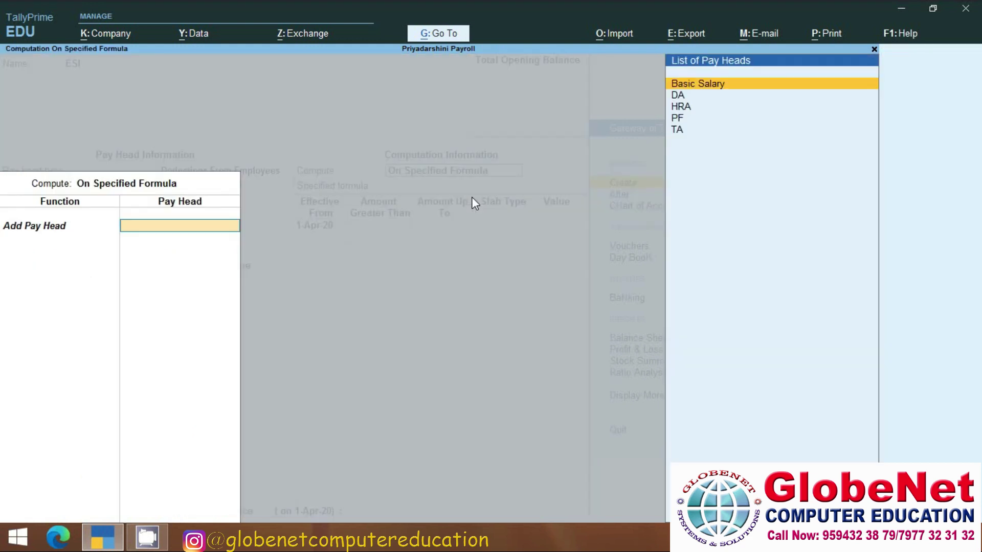
{"action": "key", "text": "Return"}
{"action": "key", "text": "Return"}
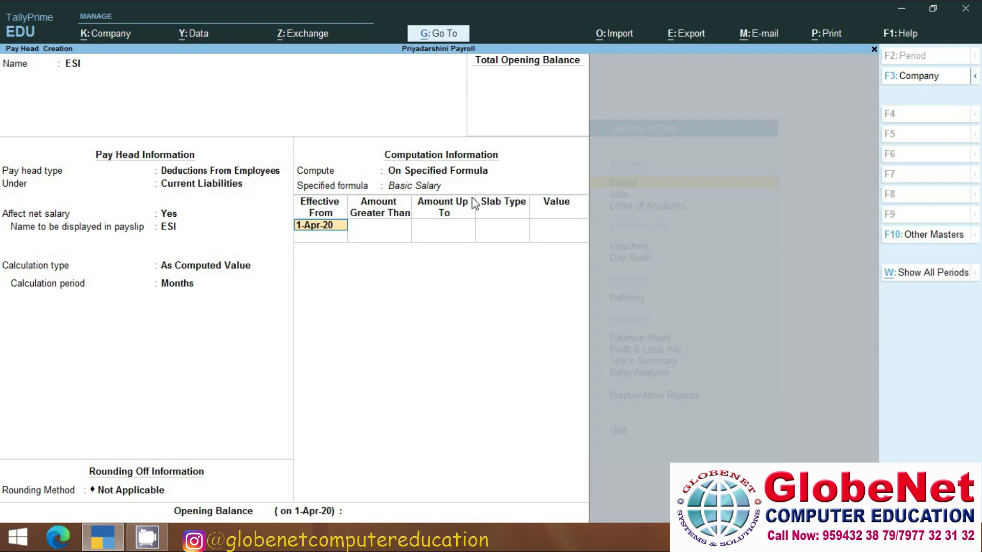
{"action": "key", "text": "Return"}
{"action": "type", "text": "15000"}
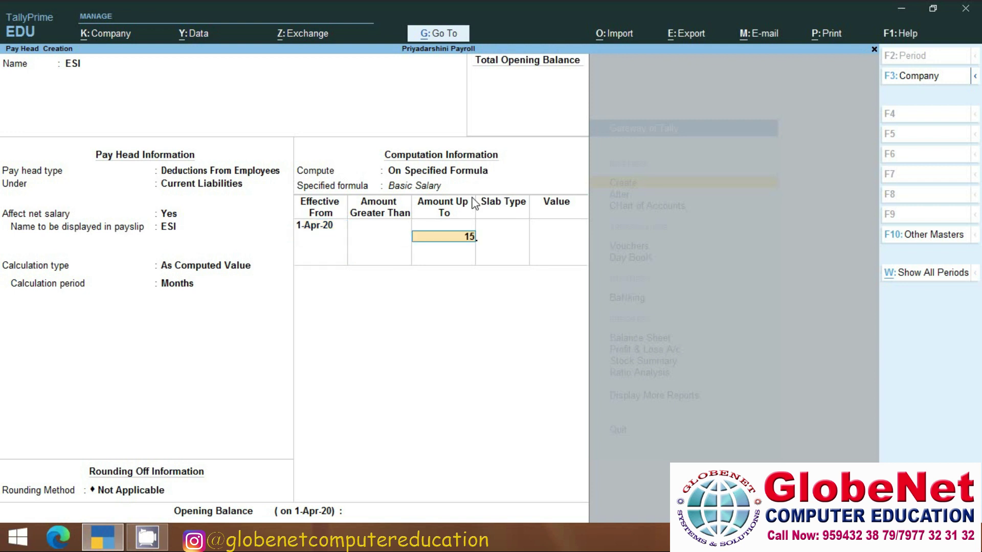
{"action": "key", "text": "Return"}
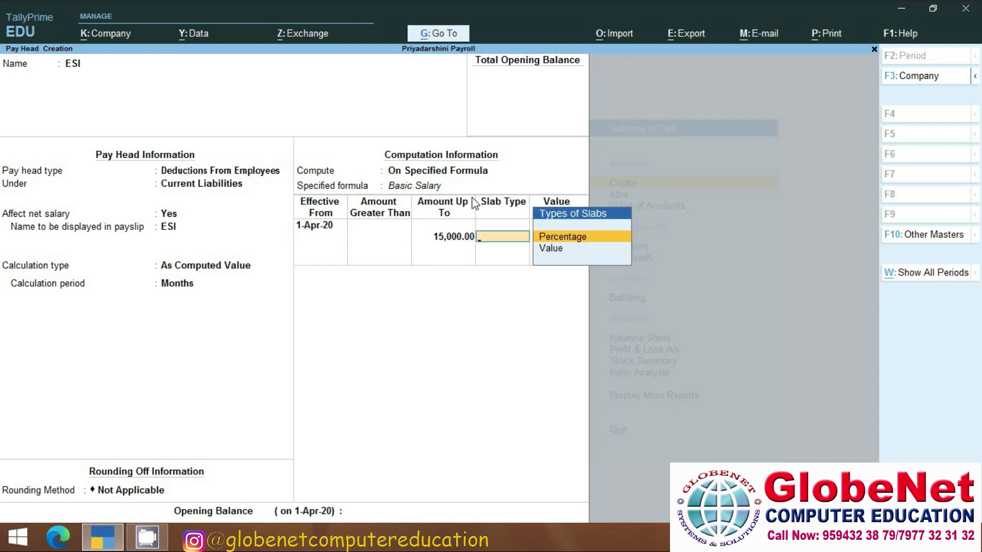
{"action": "key", "text": "Return"}
{"action": "type", "text": "5"}
Add ESI slabs of 8% up to 25,000 and 13% above, then save ESI.
{"action": "key", "text": "Return"}
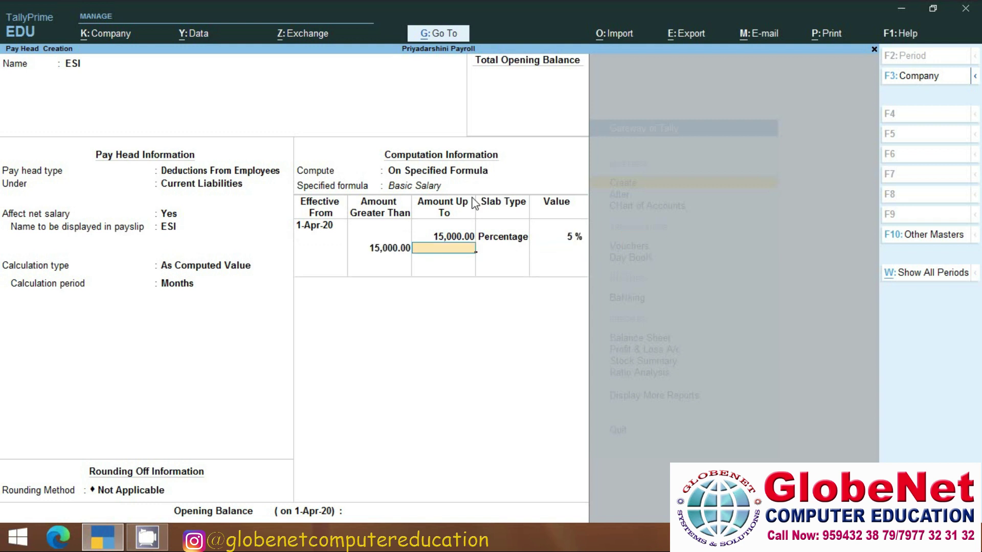
{"action": "type", "text": "25000"}
{"action": "key", "text": "Return"}
{"action": "type", "text": "8"}
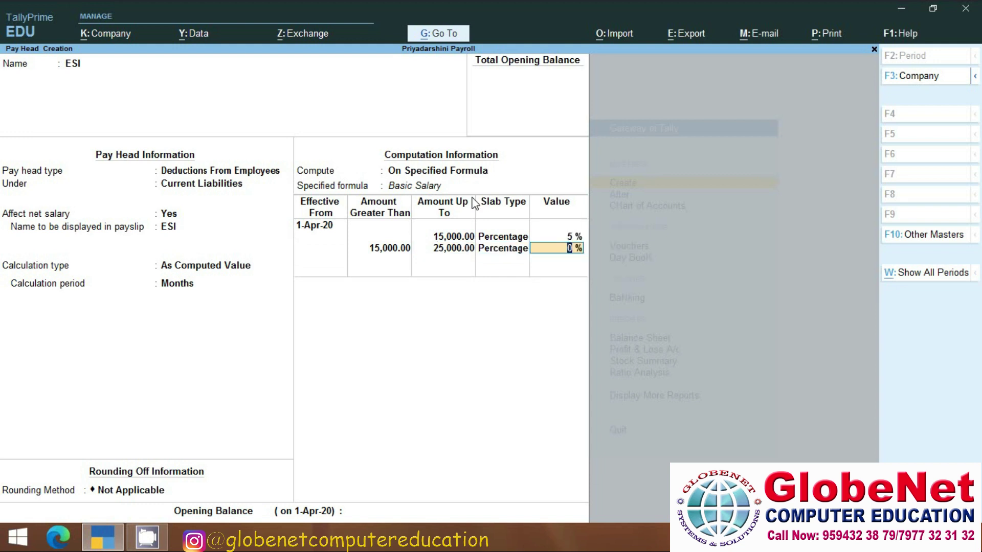
{"action": "key", "text": "Return"}
{"action": "type", "text": "35000"}
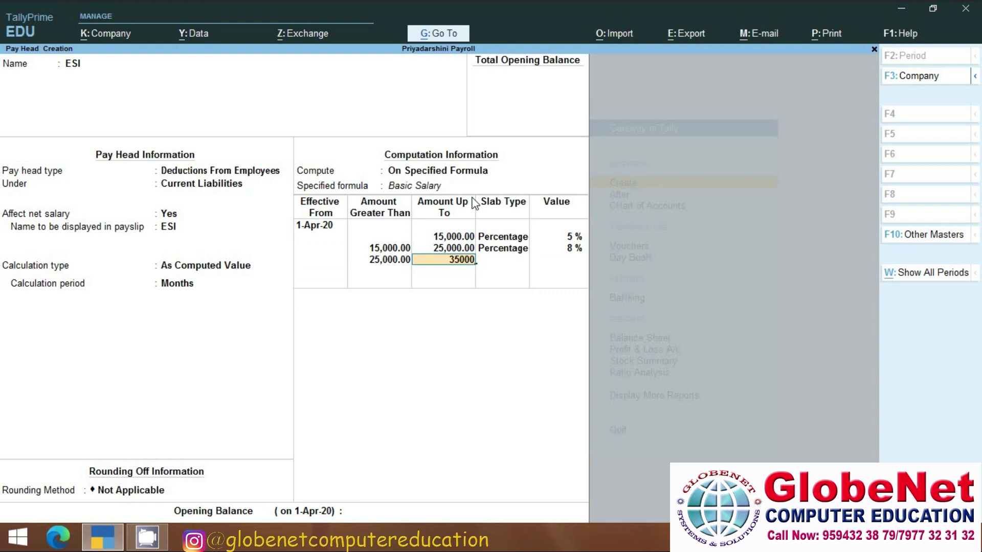
{"action": "key", "text": "BackSpace"}
{"action": "key", "text": "BackSpace"}
{"action": "key", "text": "BackSpace"}
{"action": "key", "text": "BackSpace"}
{"action": "key", "text": "BackSpace"}
{"action": "key", "text": "Return"}
{"action": "key", "text": "Return"}
{"action": "type", "text": "13"}
{"action": "key", "text": "Return"}
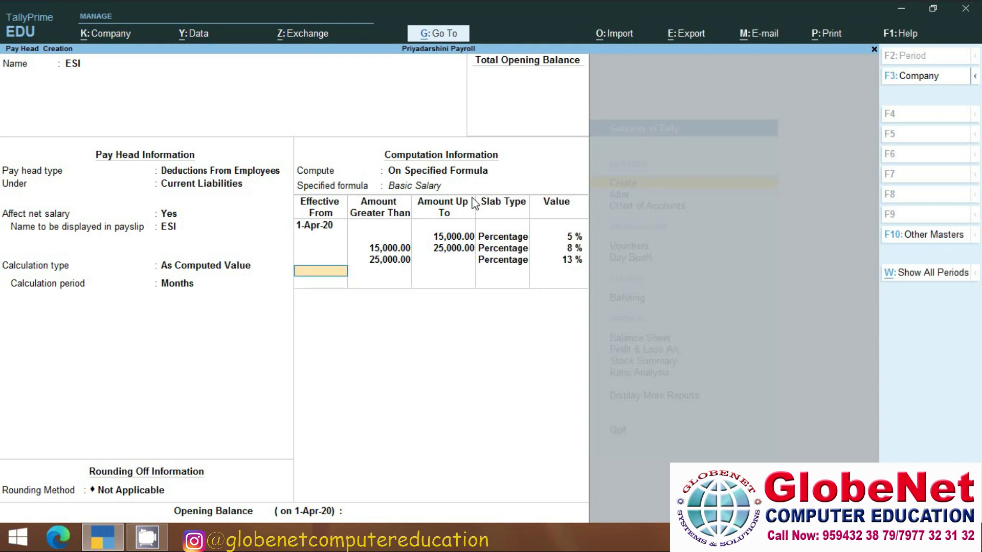
{"action": "key", "text": "Return"}
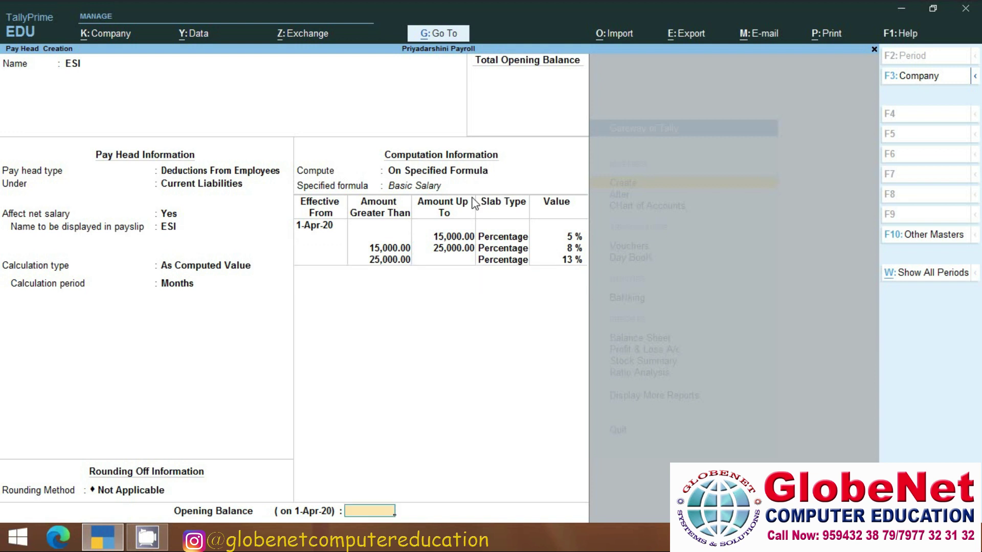
{"action": "key", "text": "Return"}
{"action": "key", "text": "Return"}
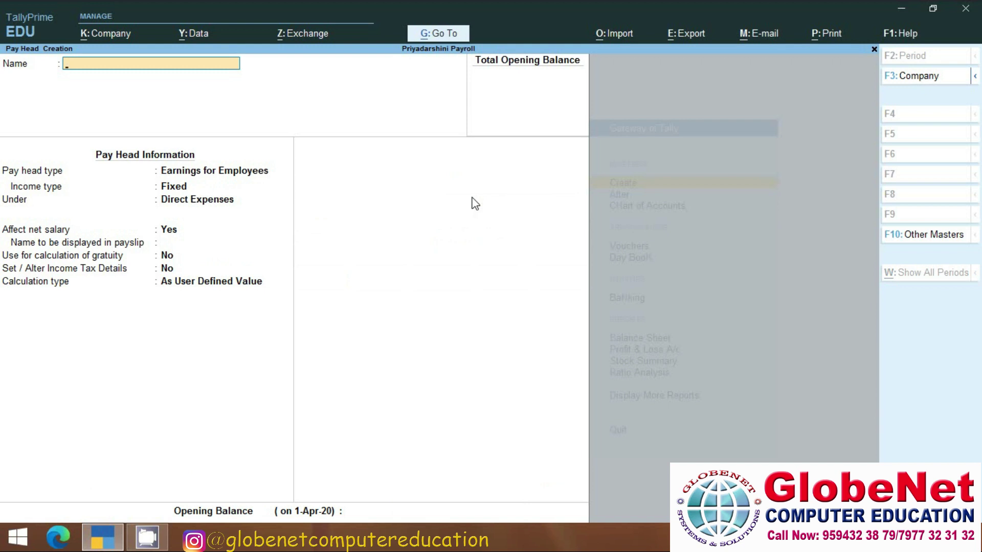
Create Reimbursment as a Variable employee earning under Direct Expenses, As User Defined Value.
{"action": "type", "text": "Reimbursment"}
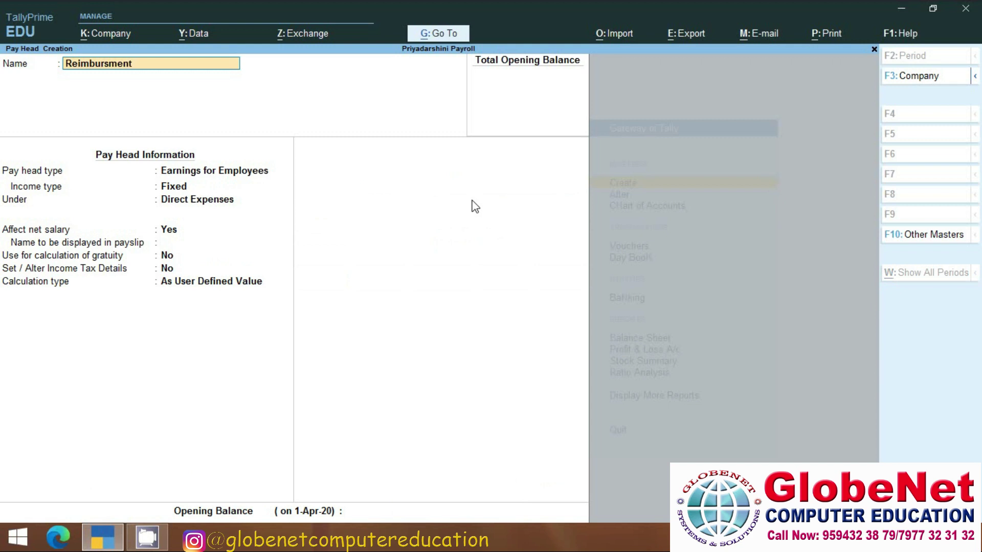
{"action": "key", "text": "Return"}
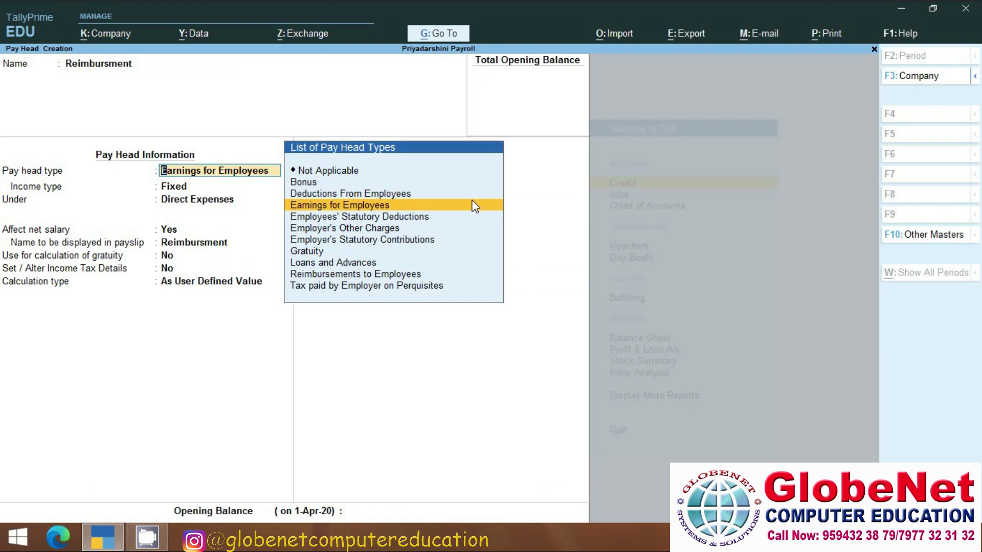
{"action": "key", "text": "Return"}
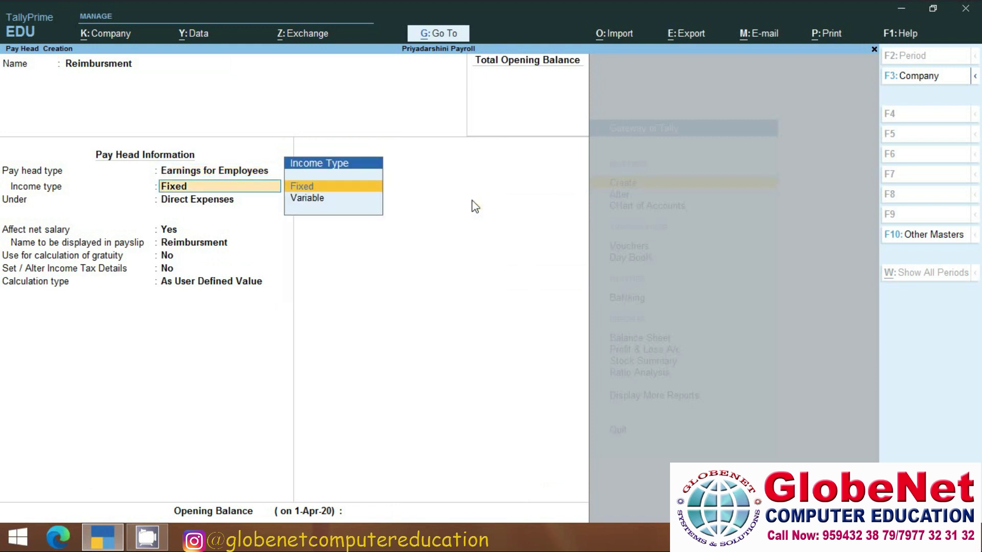
{"action": "key", "text": "Down"}
{"action": "key", "text": "Return"}
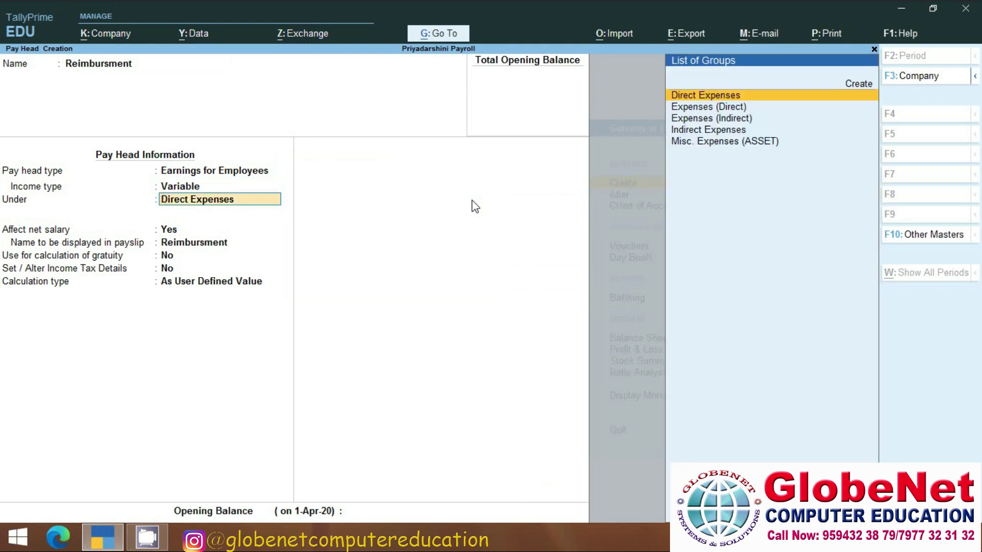
{"action": "key", "text": "Return"}
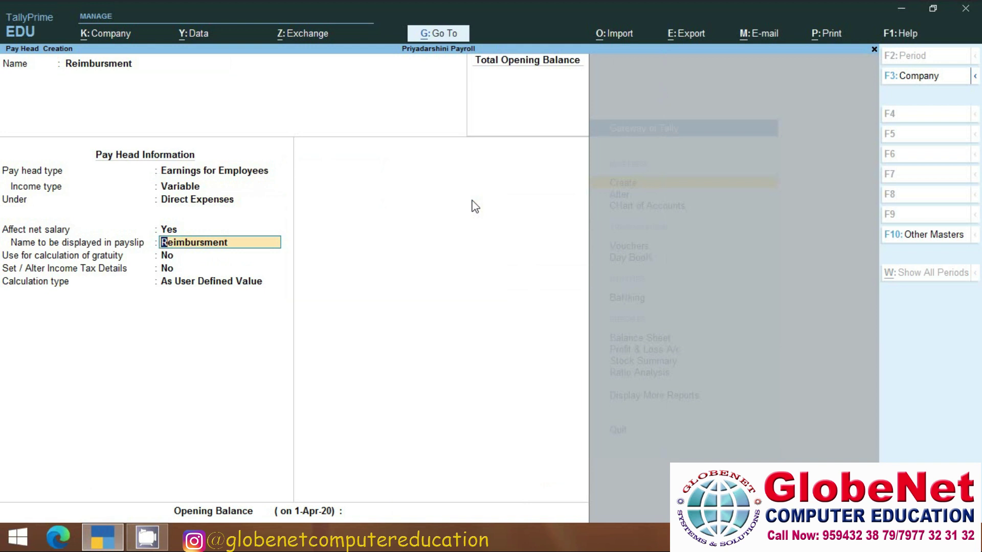
{"action": "key", "text": "Return"}
{"action": "key", "text": "Return"}
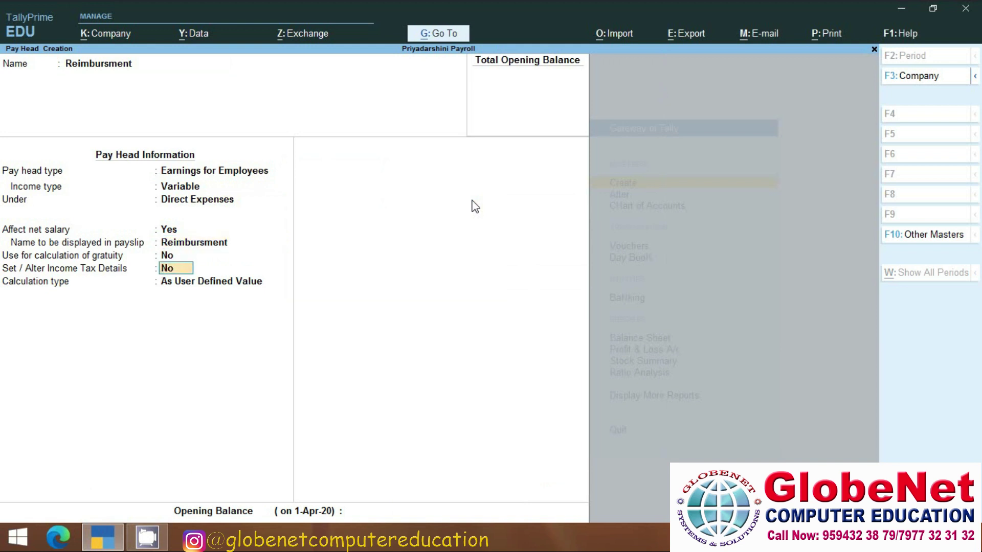
{"action": "key", "text": "Return"}
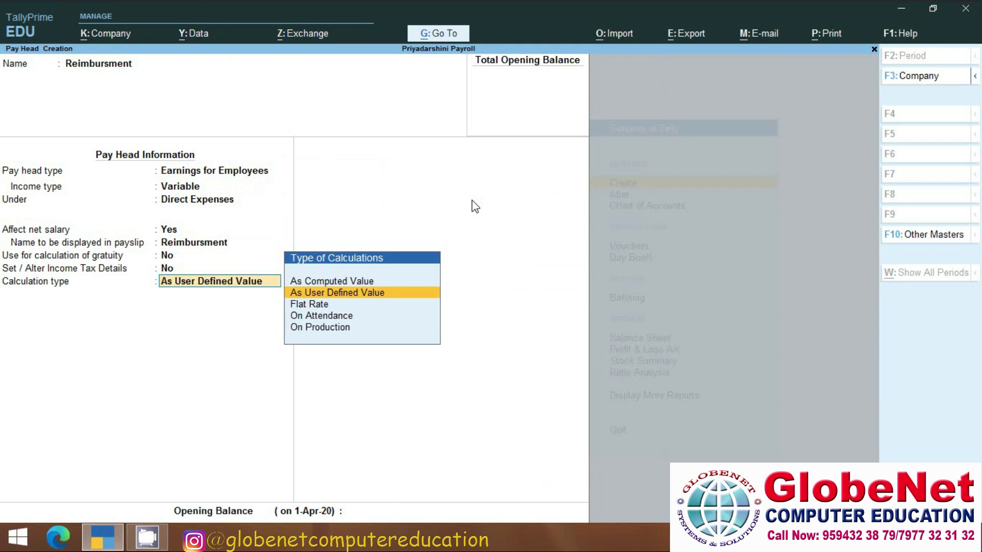
{"action": "key", "text": "Return"}
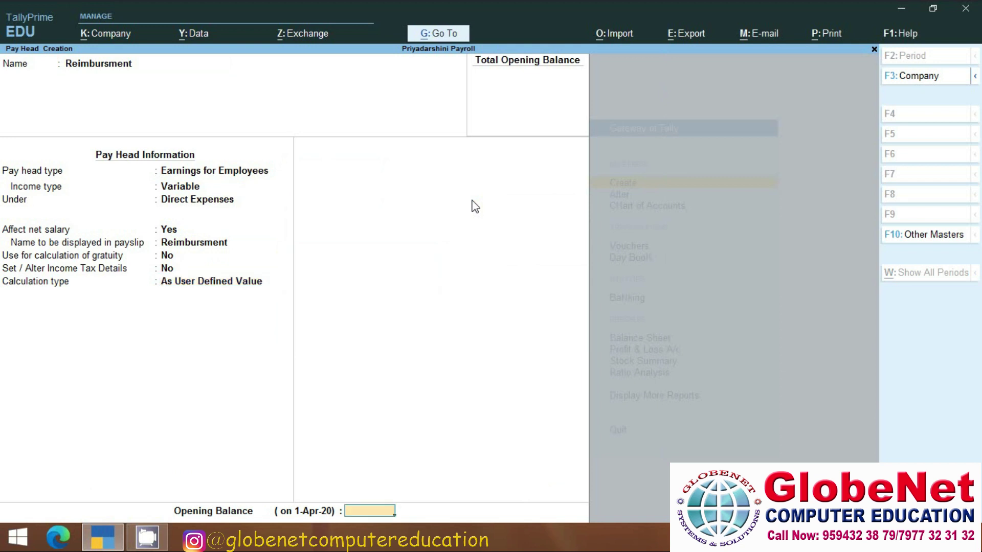
{"action": "key", "text": "Return"}
{"action": "key", "text": "Return"}
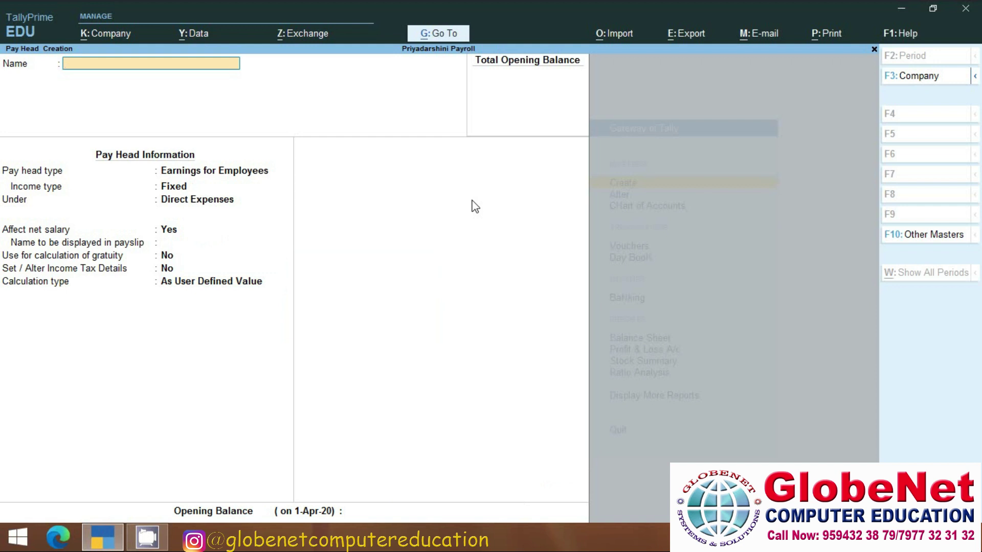
Name the pay head Bonus, a variable employee earning under Indirect Expenses that affects net salary.
{"action": "type", "text": "Bonus"}
{"action": "key", "text": "Return"}
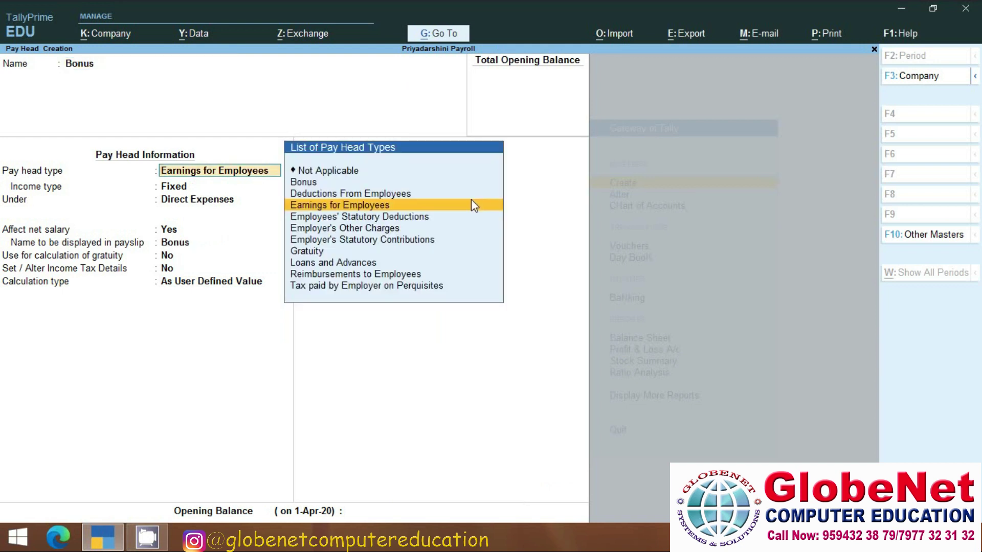
{"action": "left_click", "coordinate": [473, 205]}
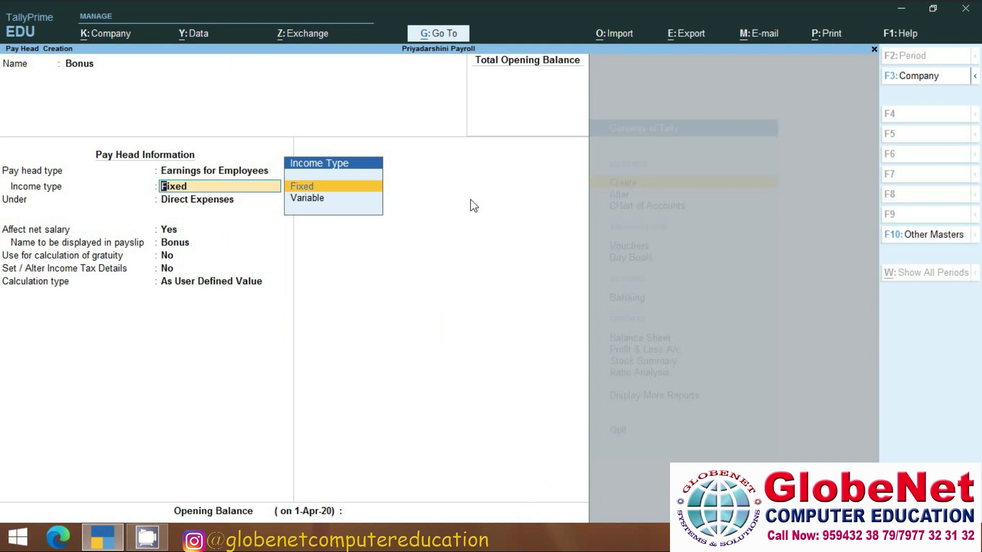
{"action": "key", "text": "Down"}
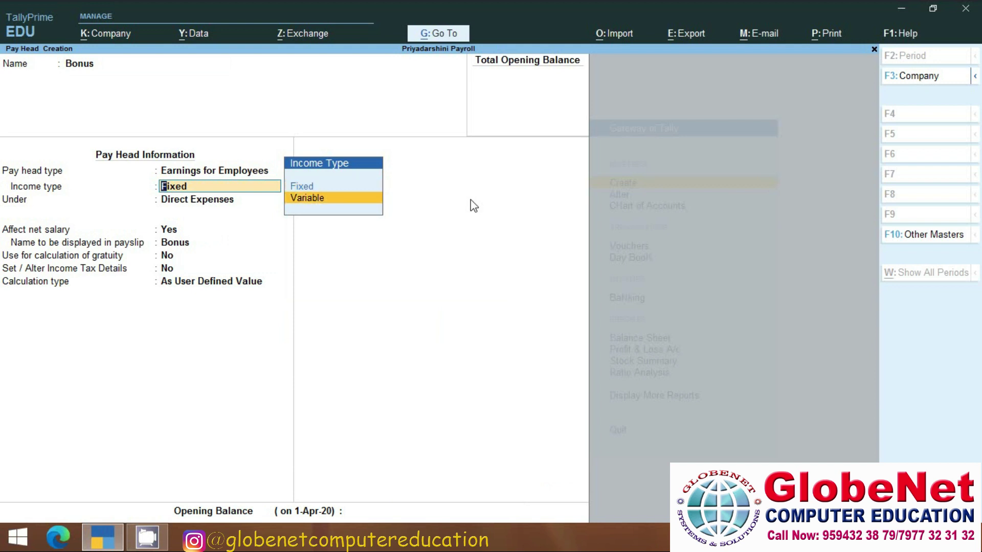
{"action": "key", "text": "Return"}
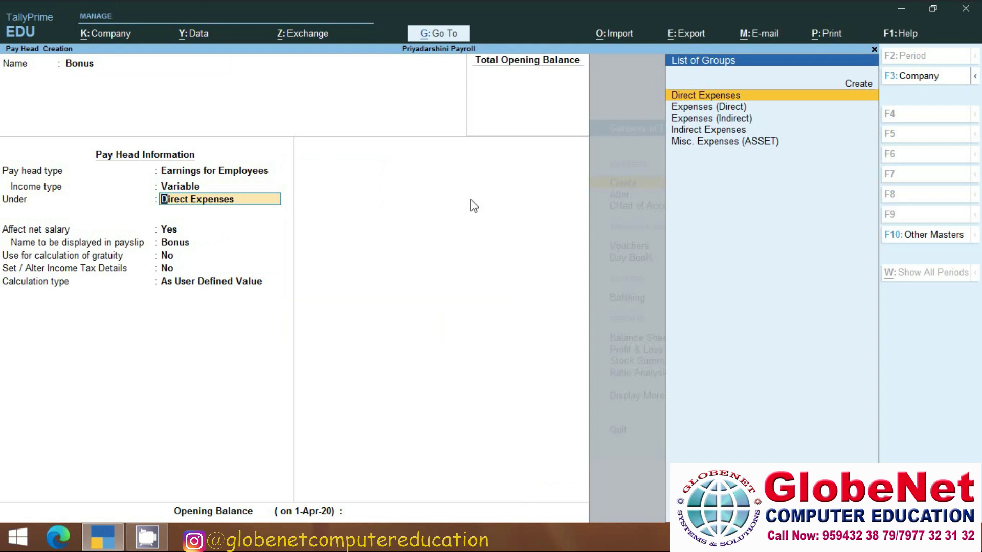
{"action": "key", "text": "Down"}
{"action": "key", "text": "Down"}
{"action": "key", "text": "Down"}
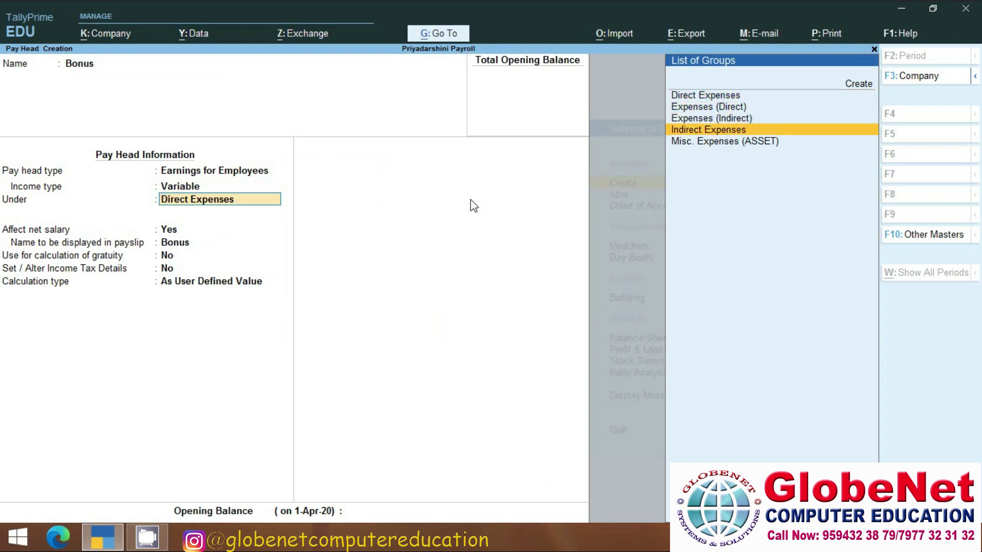
{"action": "key", "text": "Return"}
{"action": "key", "text": "Return"}
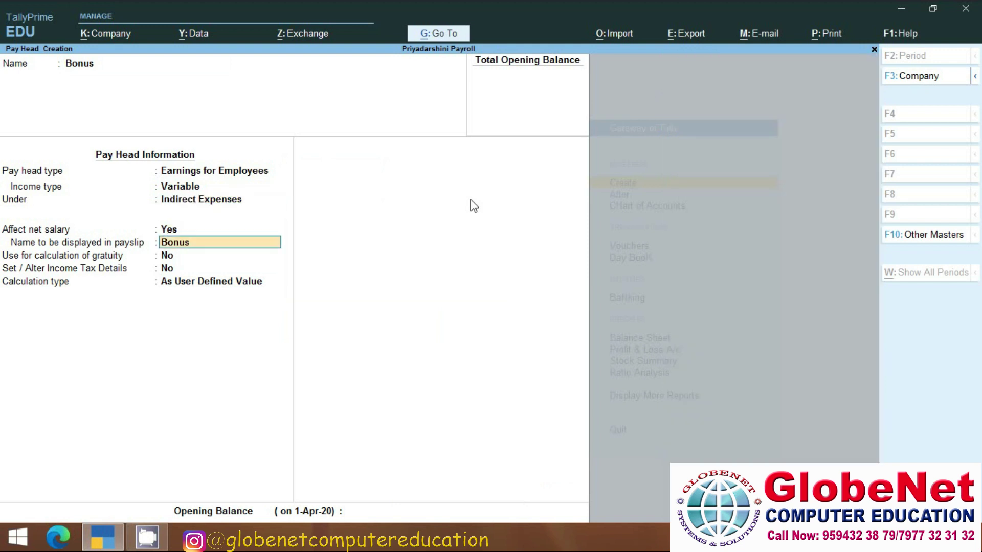
{"action": "key", "text": "Return"}
{"action": "key", "text": "Return"}
{"action": "key", "text": "Return"}
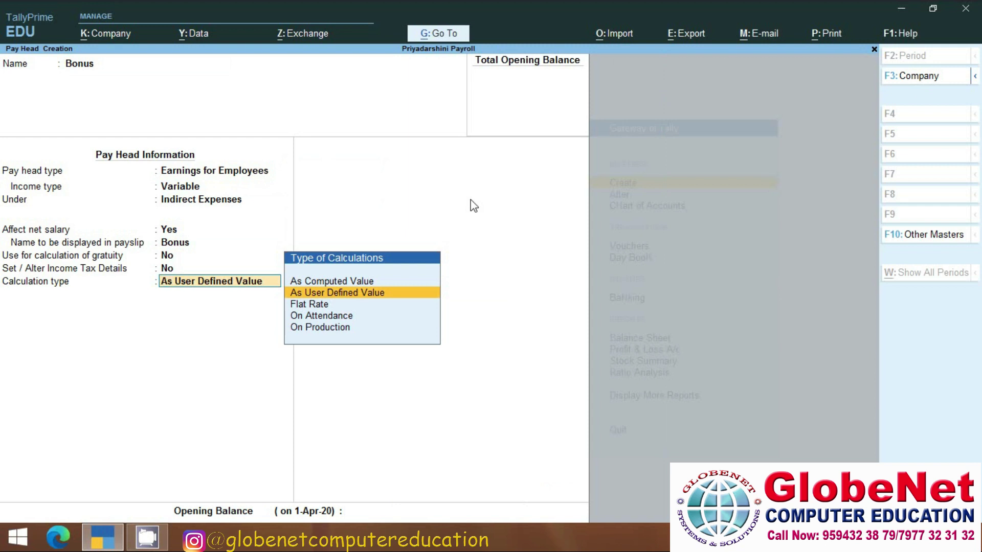
Calculate Bonus at a Flat Rate per Months with rounding Not Applicable, and save it.
{"action": "key", "text": "Down"}
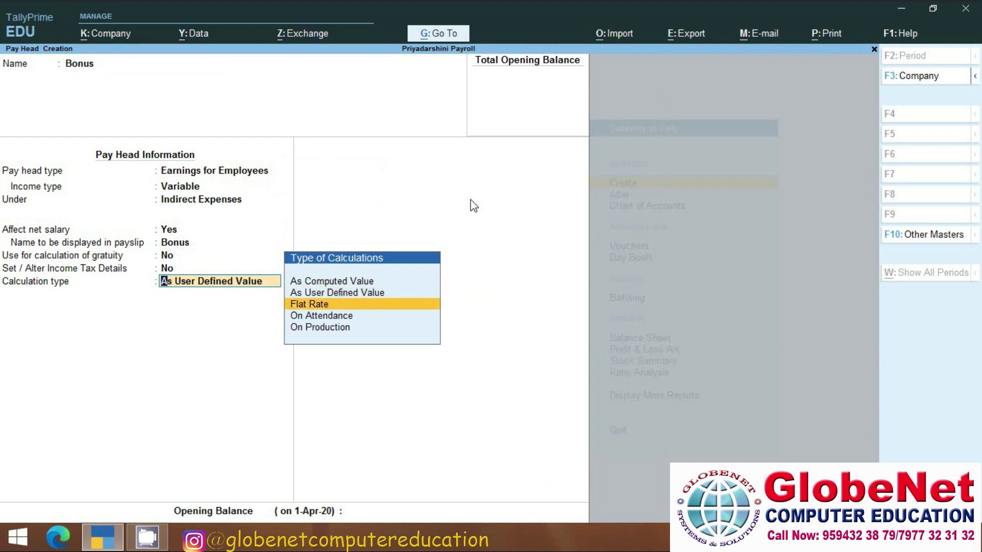
{"action": "key", "text": "Return"}
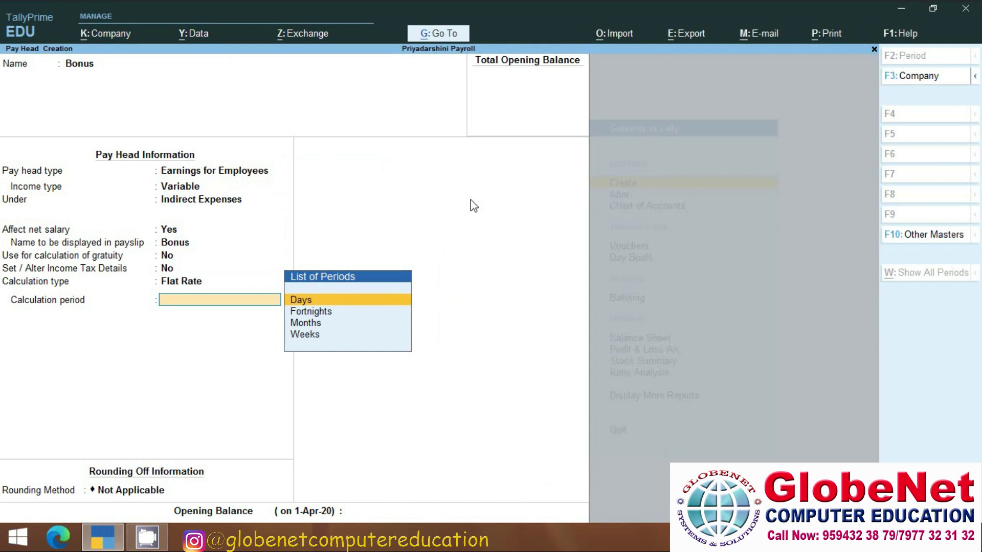
{"action": "key", "text": "Down"}
{"action": "key", "text": "Down"}
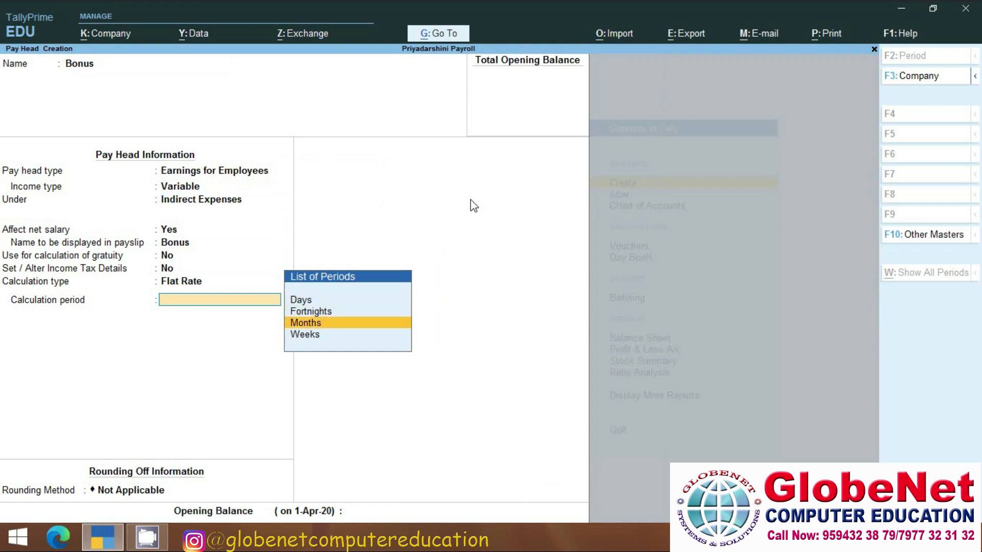
{"action": "key", "text": "Return"}
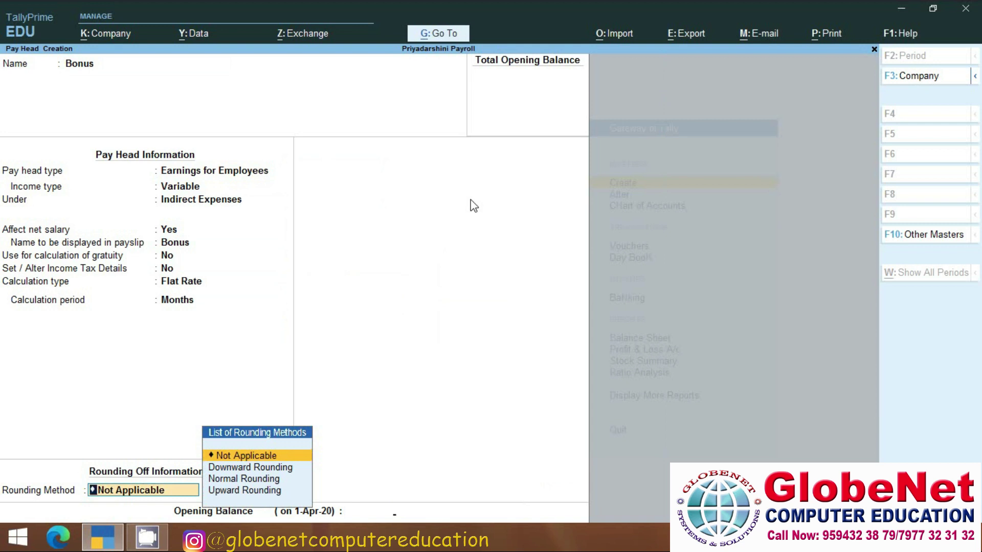
{"action": "key", "text": "Return"}
{"action": "key", "text": "Return"}
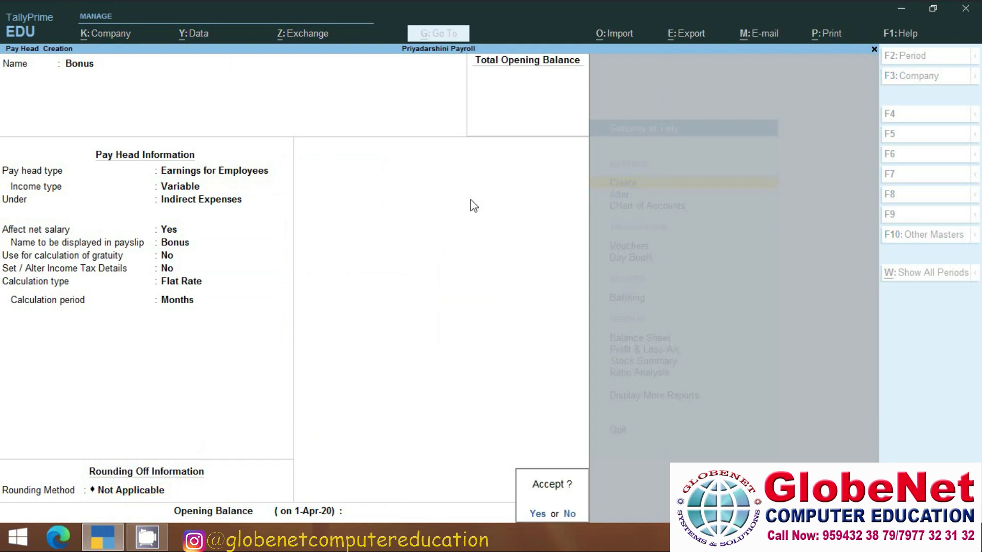
{"action": "key", "text": "Return"}
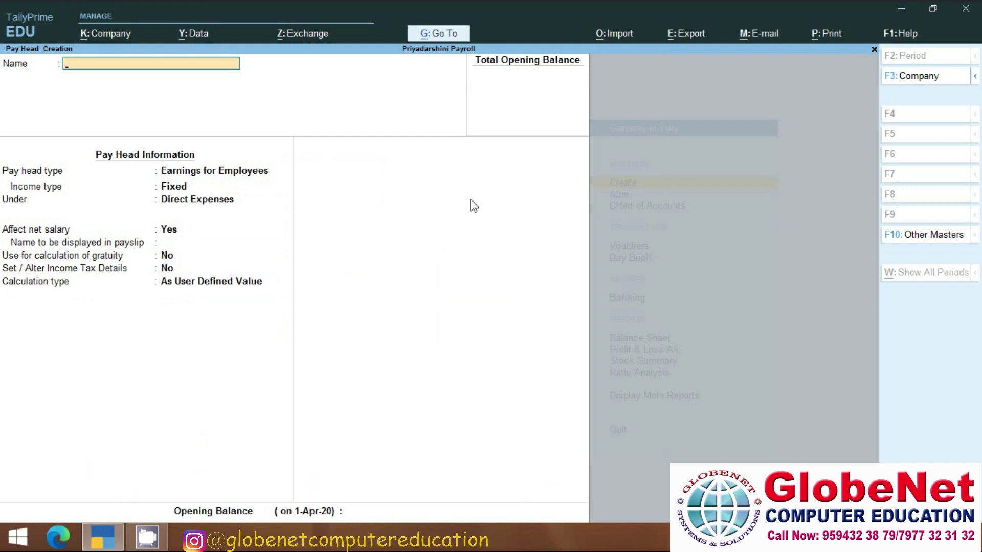
Name the pay head Absent, a deduction from employees under Current Liabilities, keeping default payslip settings.
{"action": "type", "text": "Absent"}
{"action": "key", "text": "Return"}
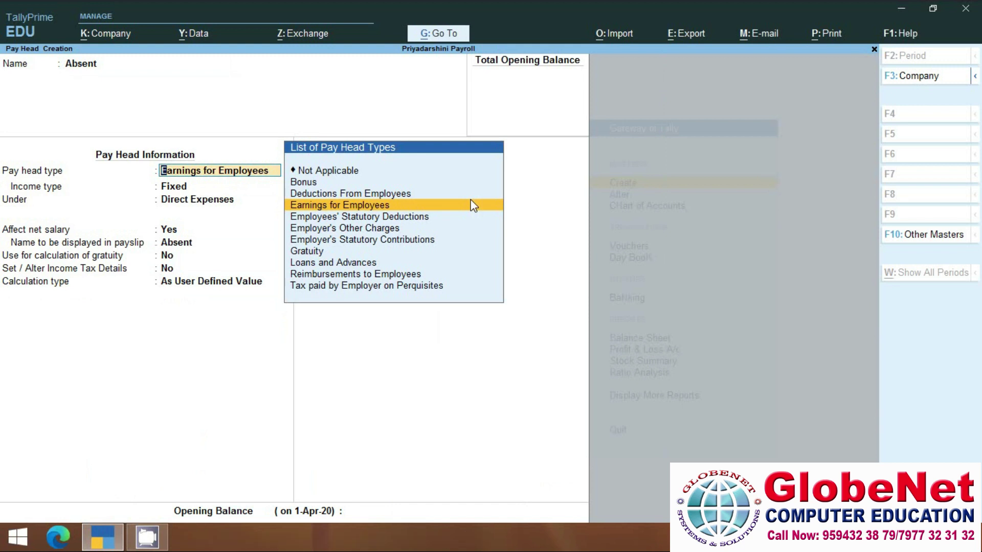
{"action": "key", "text": "Up"}
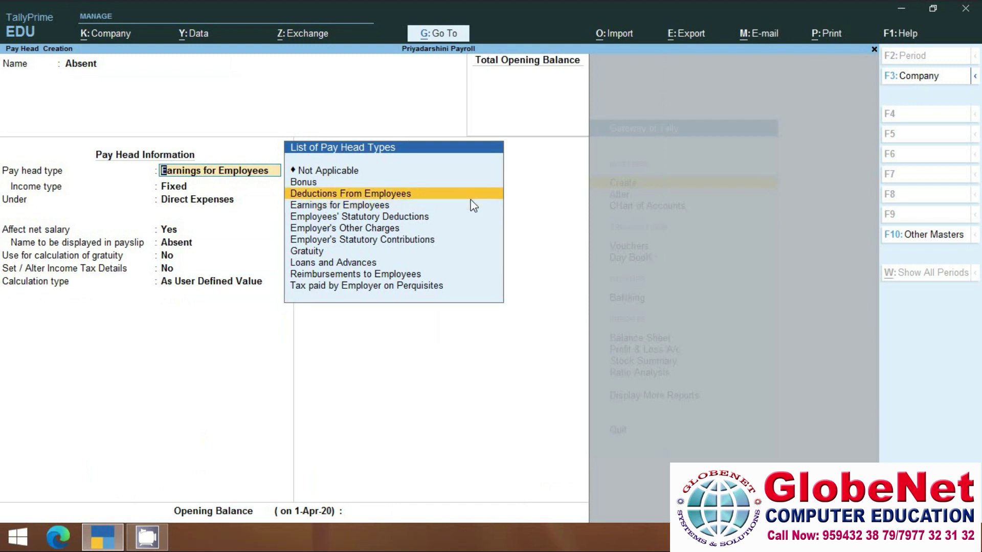
{"action": "key", "text": "Return"}
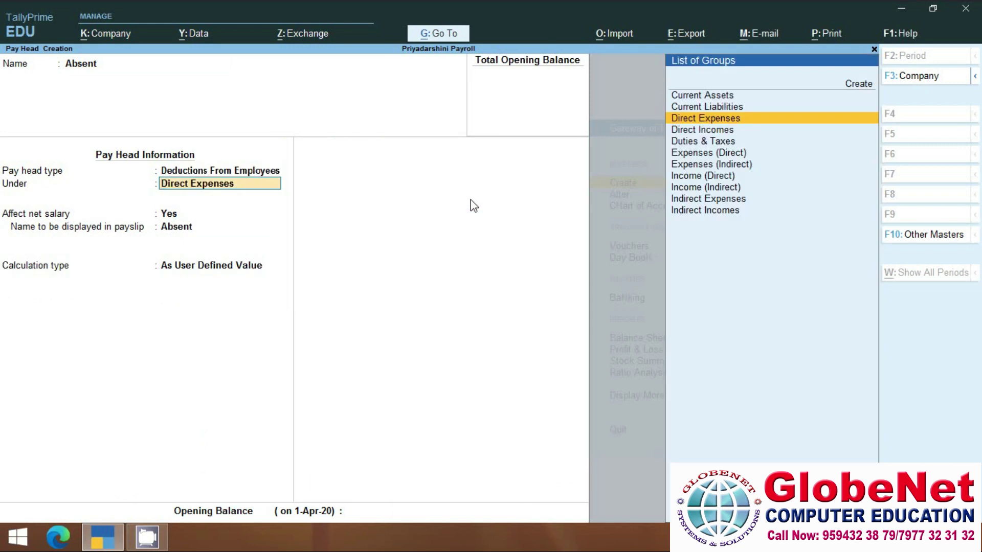
{"action": "key", "text": "Up"}
{"action": "key", "text": "Return"}
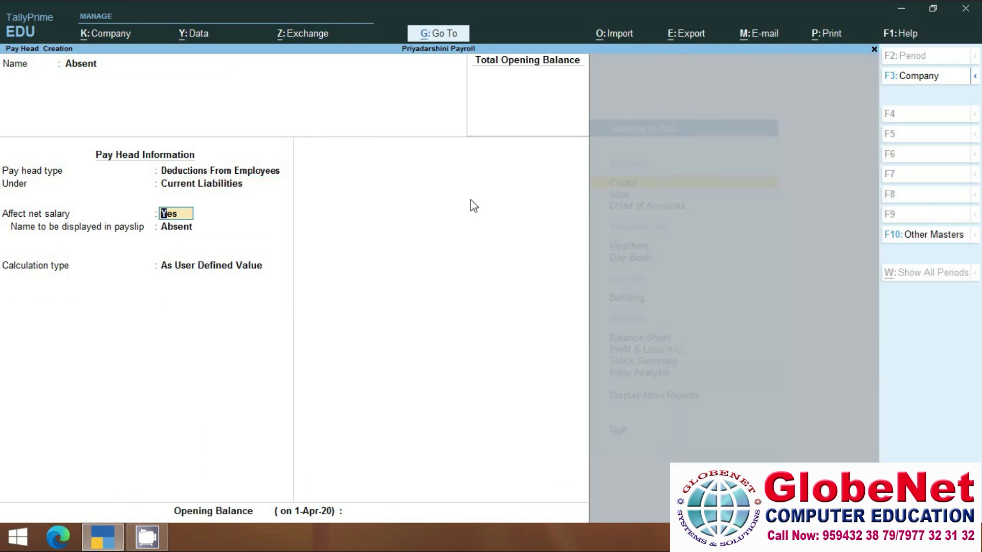
{"action": "key", "text": "Return"}
{"action": "key", "text": "Return"}
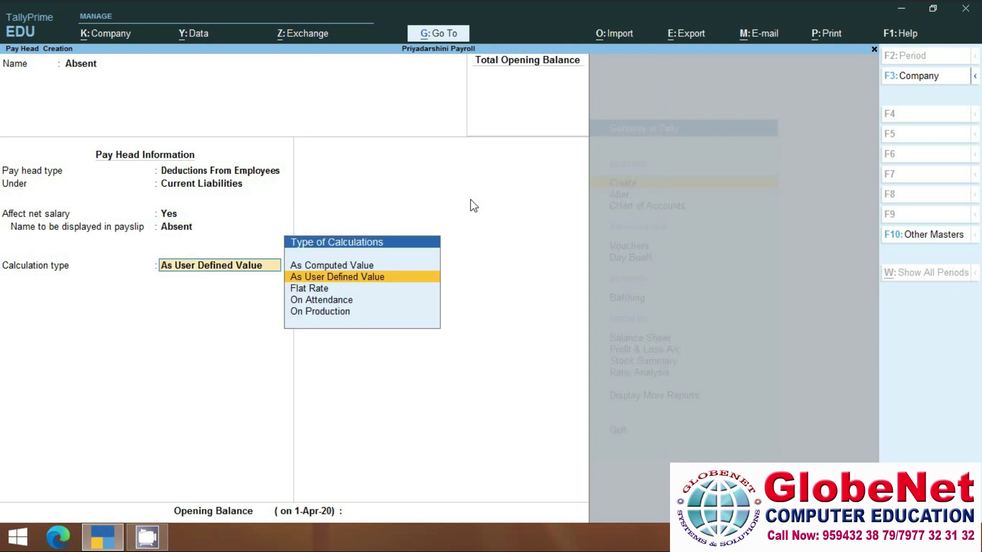
Calculate Absent On Attendance per Days with Absent as leave without pay, and save it.
{"action": "key", "text": "Down"}
{"action": "key", "text": "Down"}
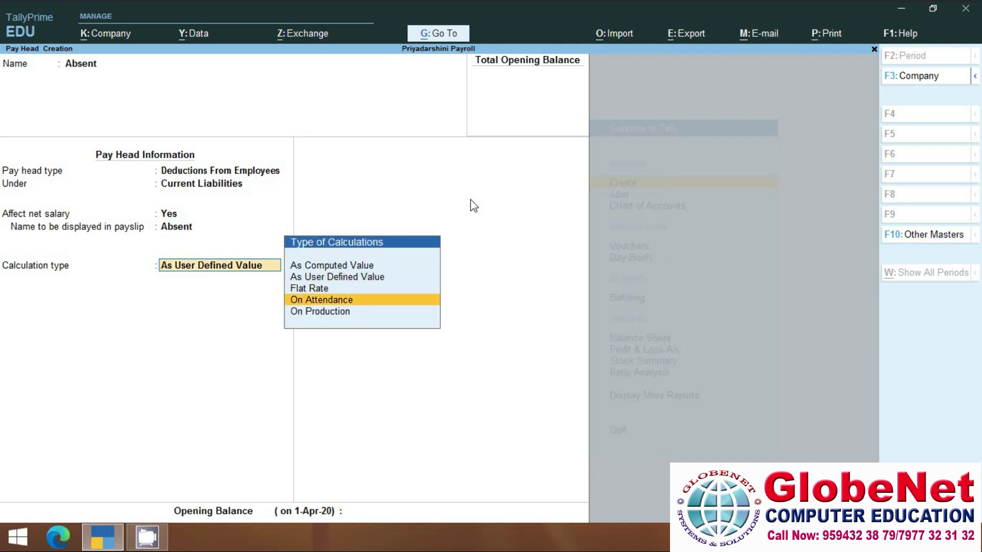
{"action": "key", "text": "Return"}
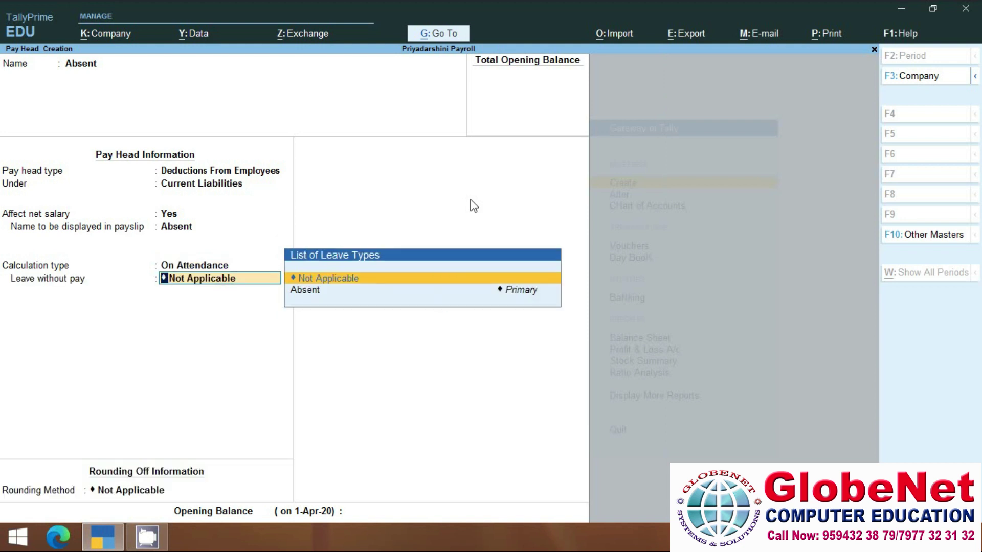
{"action": "key", "text": "Down"}
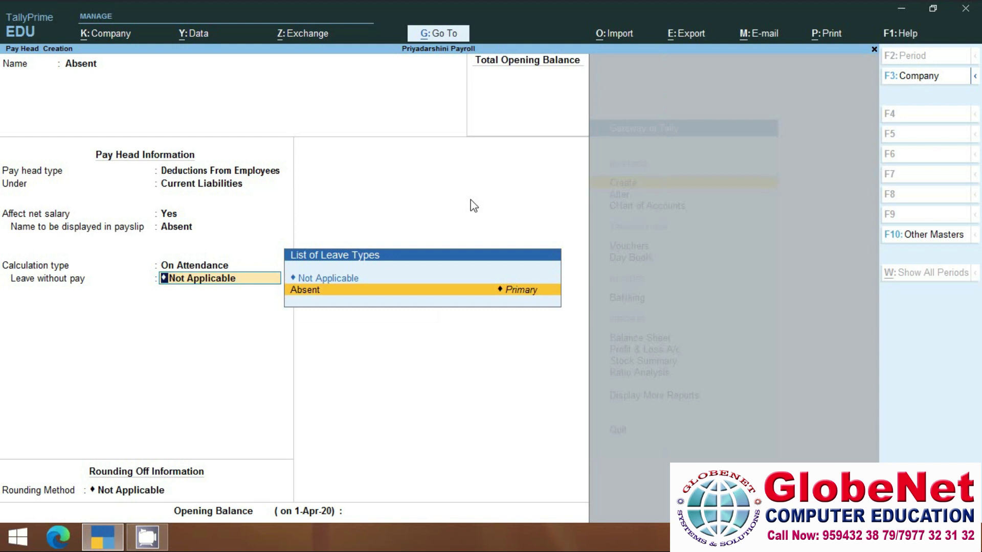
{"action": "key", "text": "Return"}
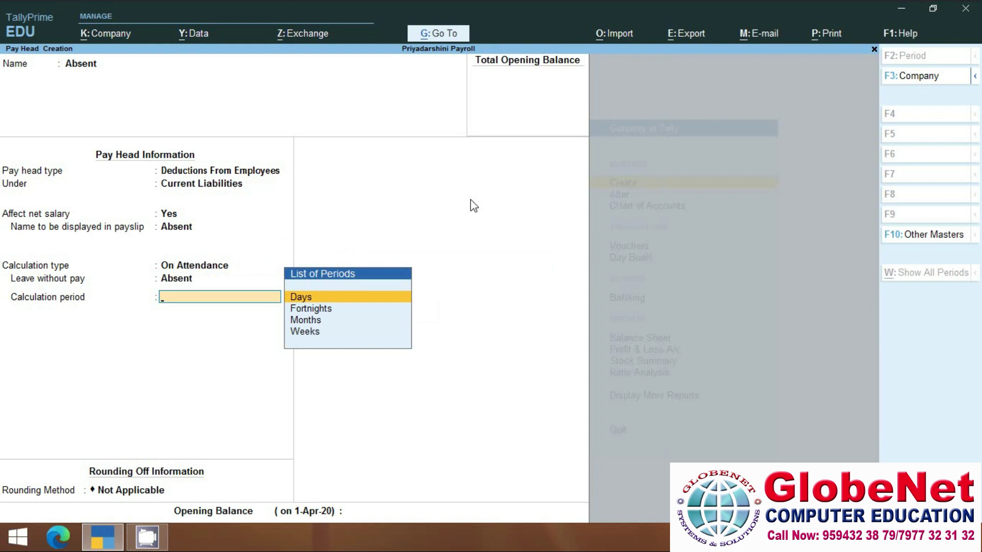
{"action": "key", "text": "Return"}
{"action": "key", "text": "Return"}
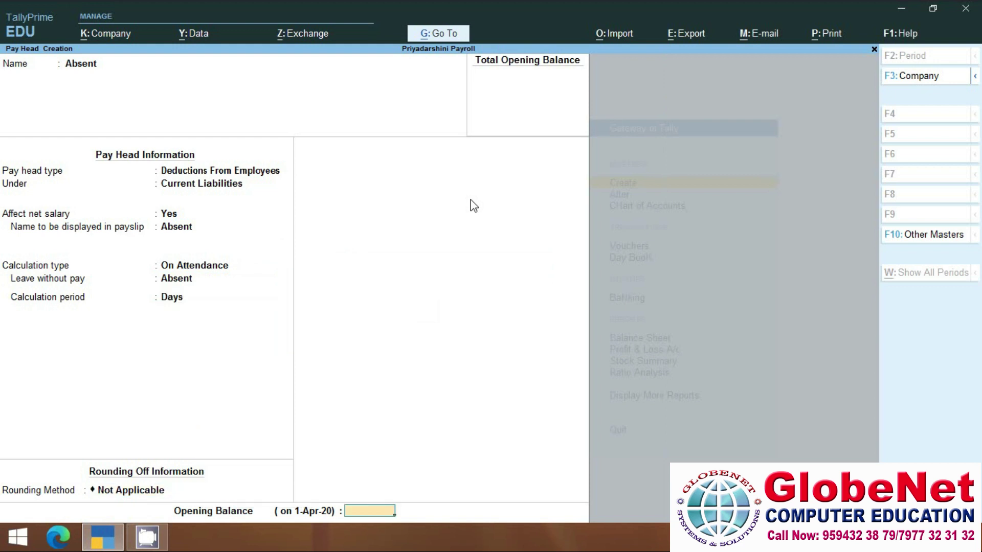
{"action": "key", "text": "Return"}
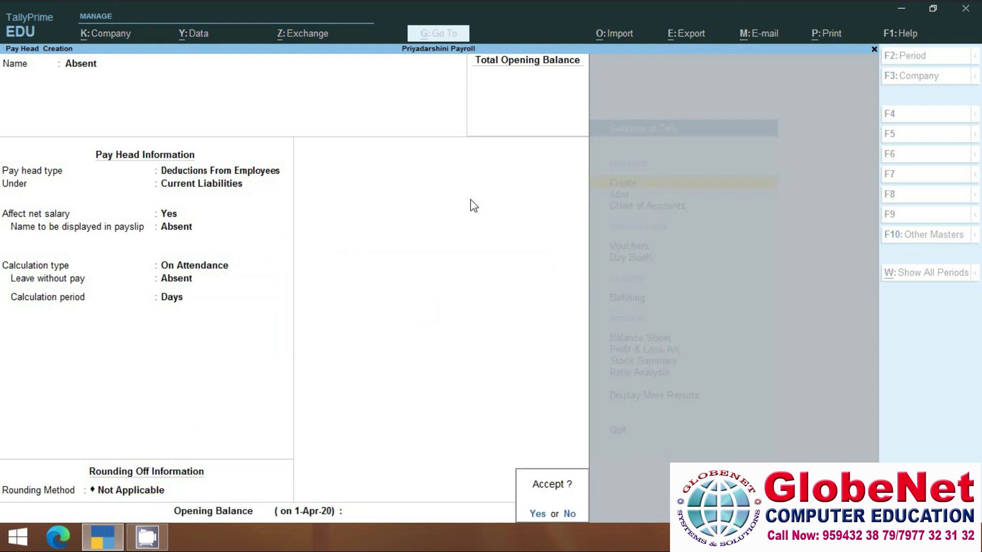
{"action": "key", "text": "Return"}
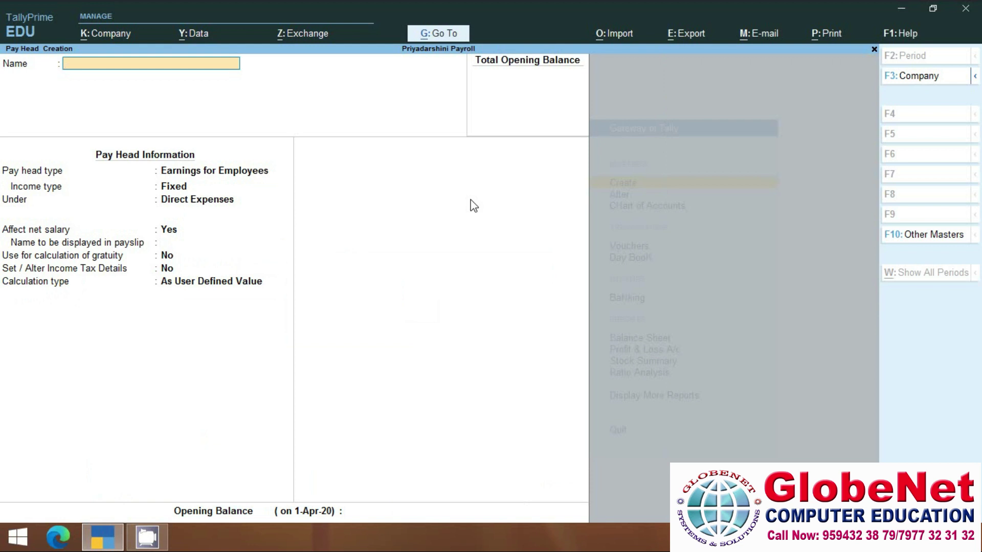
Define Overtime as a variable employee earning under Direct Expenses, calculated On Production of Overtime.
{"action": "type", "text": "Overtime"}
{"action": "key", "text": "Return"}
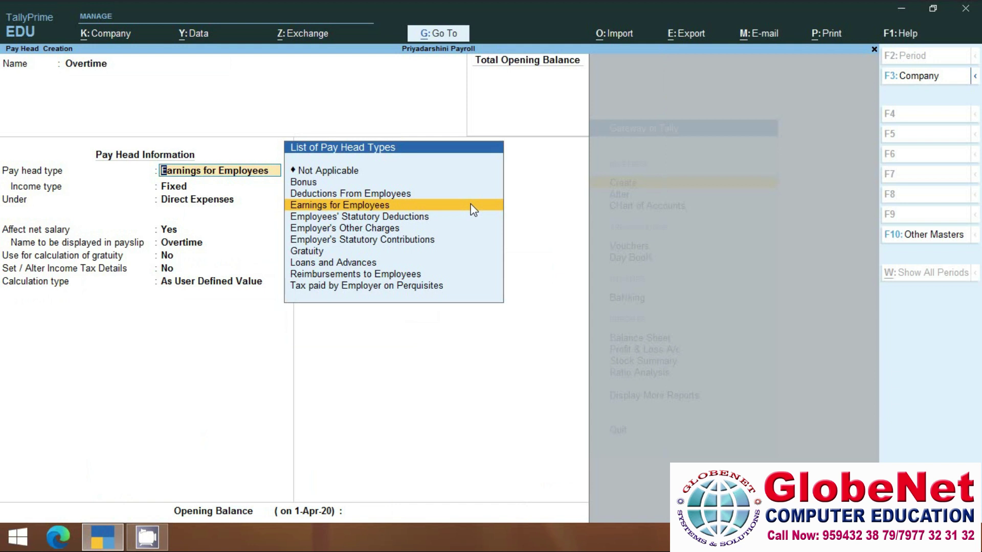
{"action": "key", "text": "Return"}
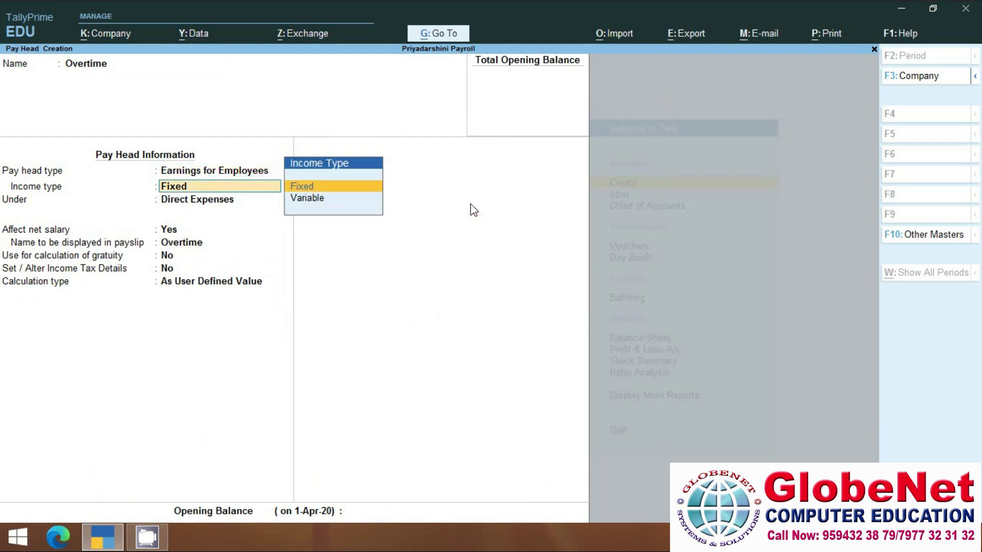
{"action": "key", "text": "Down"}
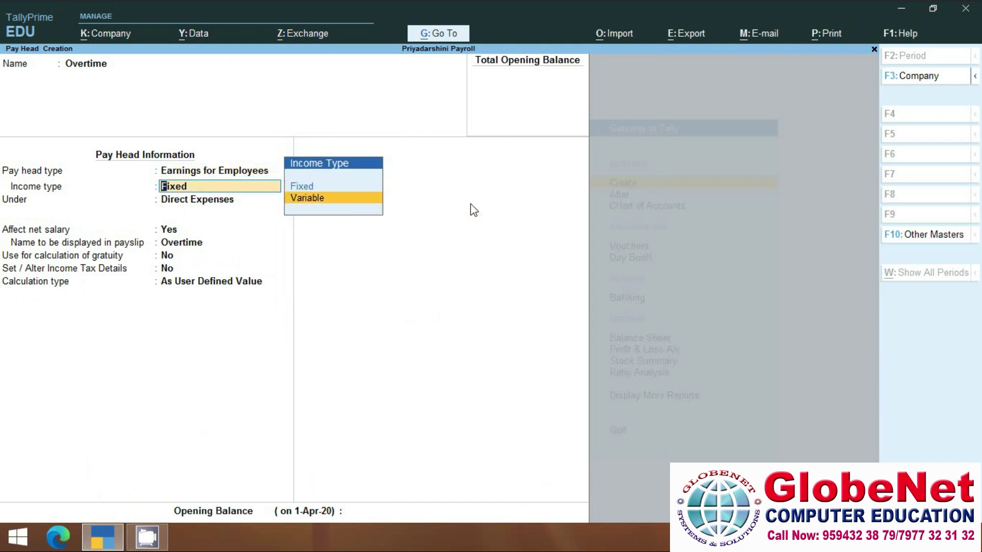
{"action": "key", "text": "Return"}
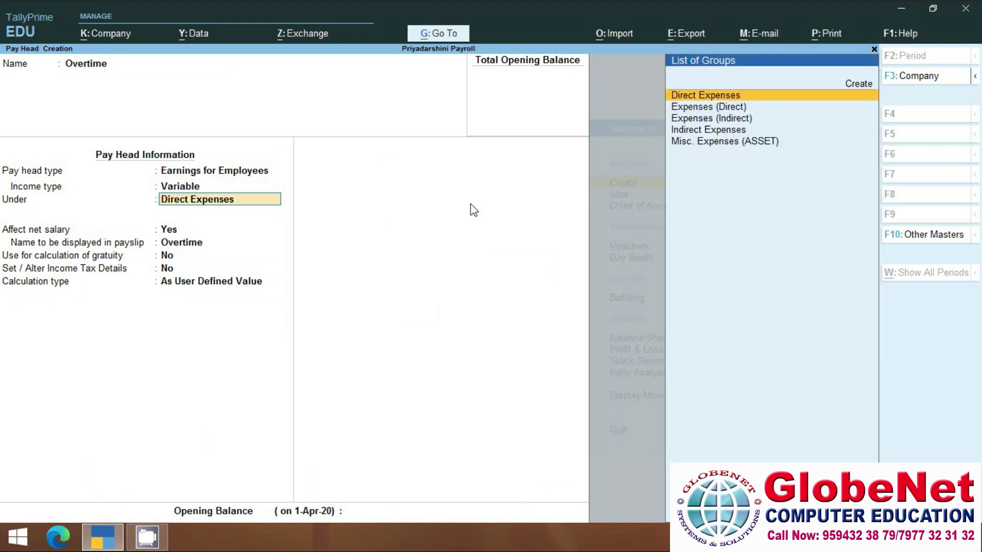
{"action": "key", "text": "Return"}
{"action": "key", "text": "Return"}
{"action": "key", "text": "Return"}
{"action": "key", "text": "Return"}
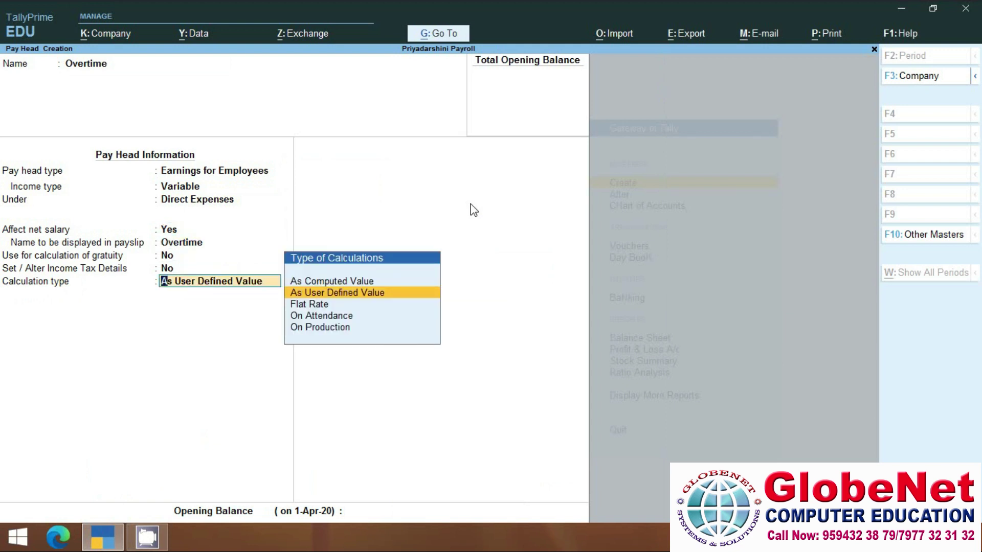
{"action": "key", "text": "Down"}
{"action": "key", "text": "Down"}
{"action": "key", "text": "Down"}
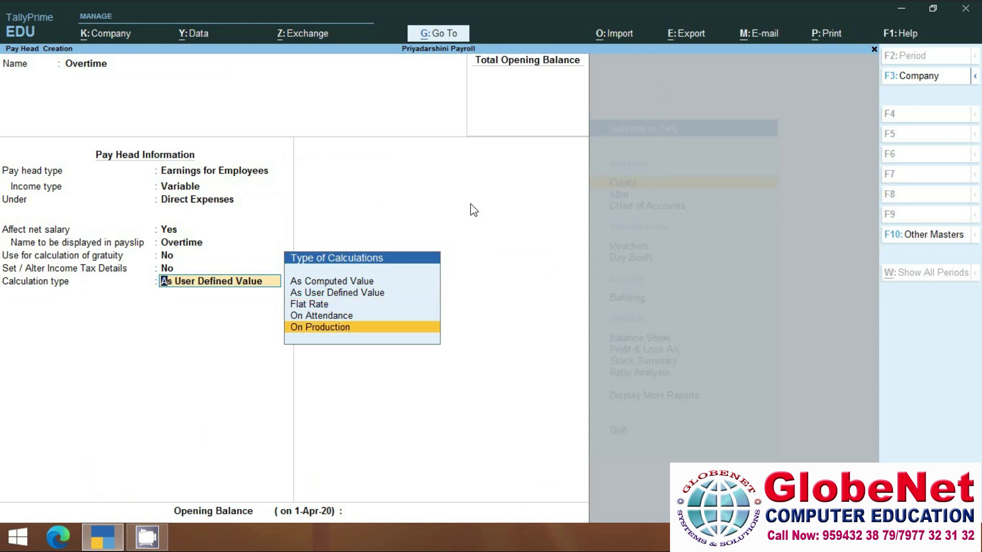
{"action": "key", "text": "Return"}
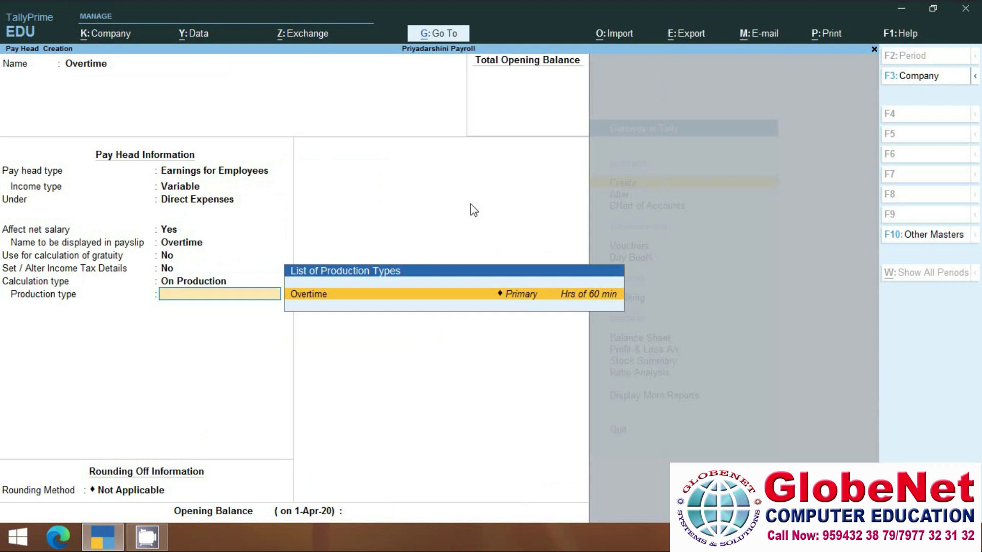
{"action": "key", "text": "Return"}
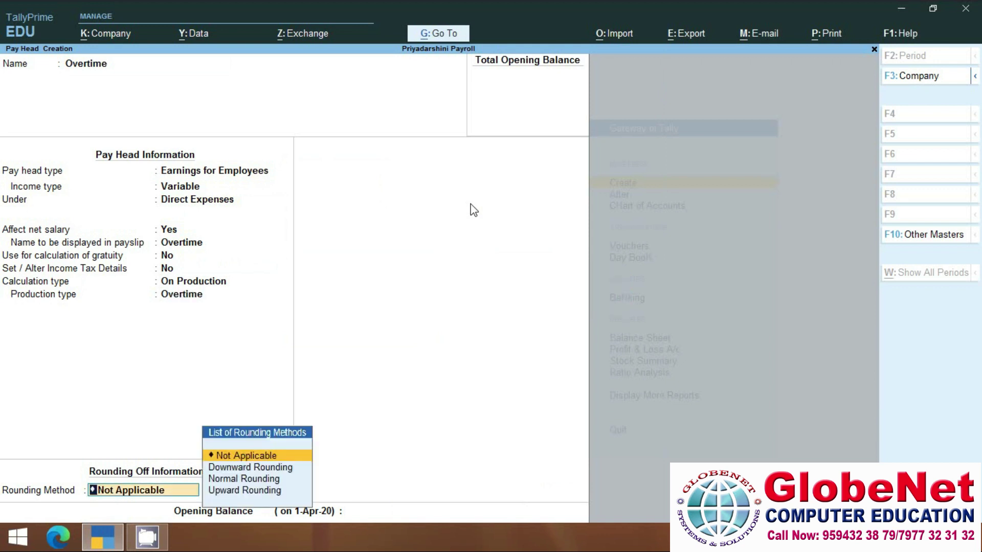
{"action": "key", "text": "Return"}
{"action": "key", "text": "Return"}
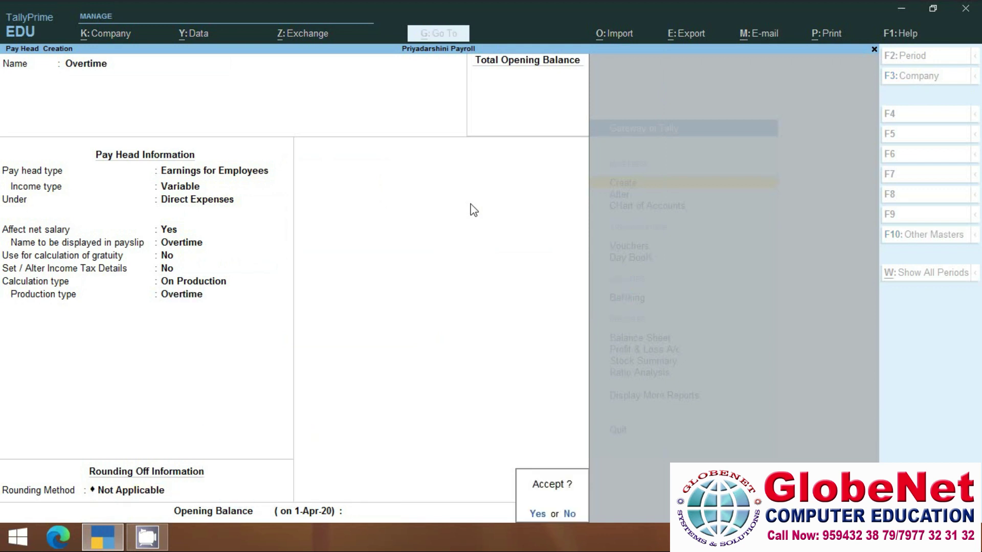
{"action": "key", "text": "Return"}
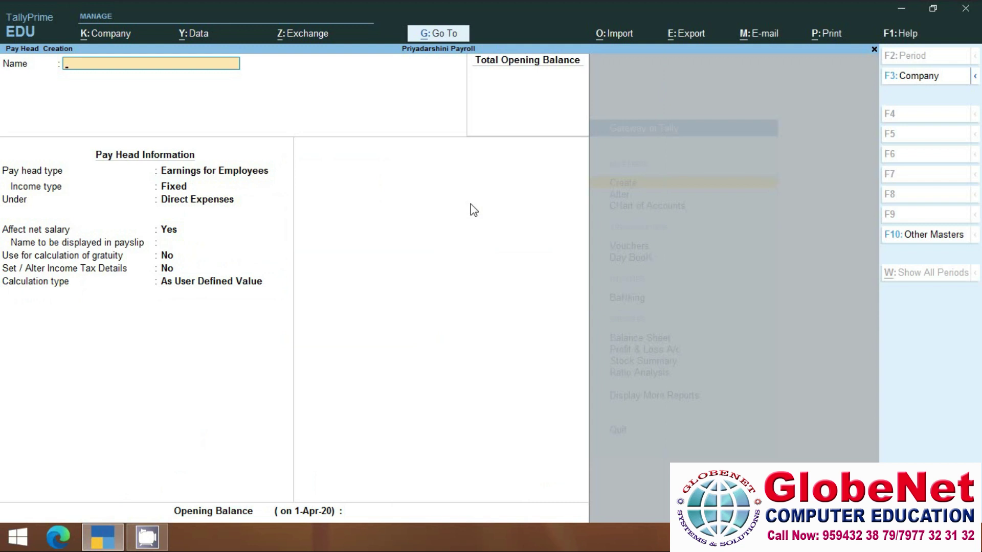
Create Salary Payable as a Not Applicable pay head under Current Liabilities with no opening balance.
{"action": "type", "text": "Salary Payable"}
{"action": "key", "text": "Return"}
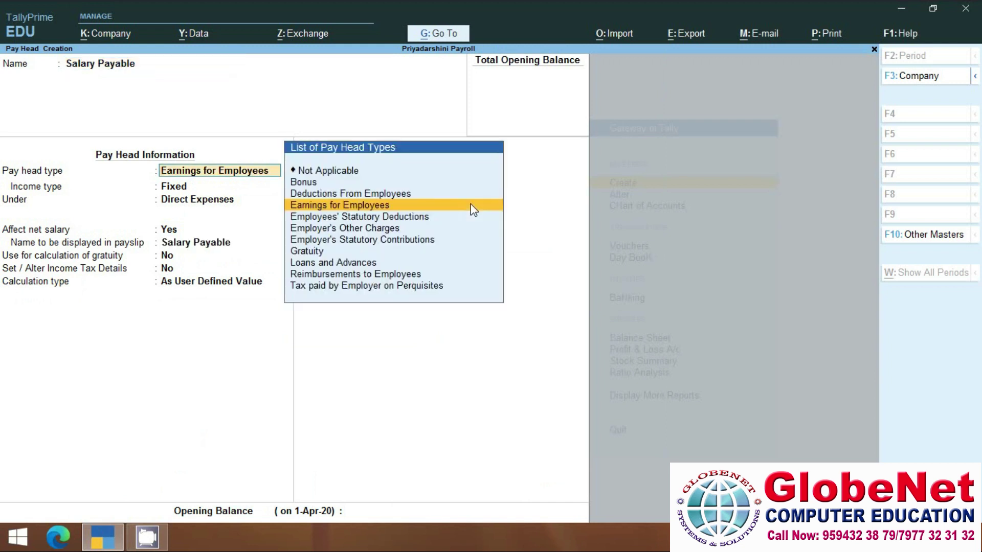
{"action": "key", "text": "Up"}
{"action": "key", "text": "Up"}
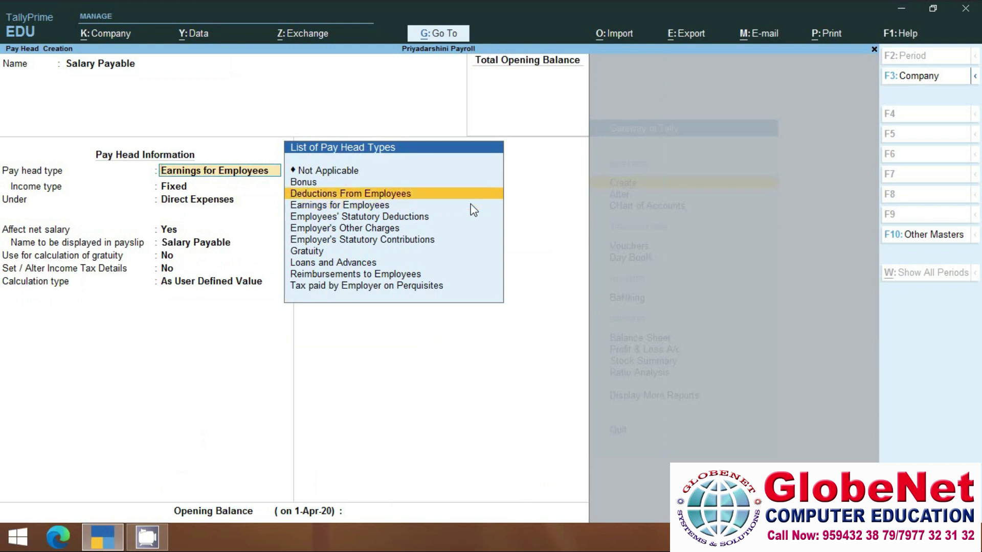
{"action": "key", "text": "Up"}
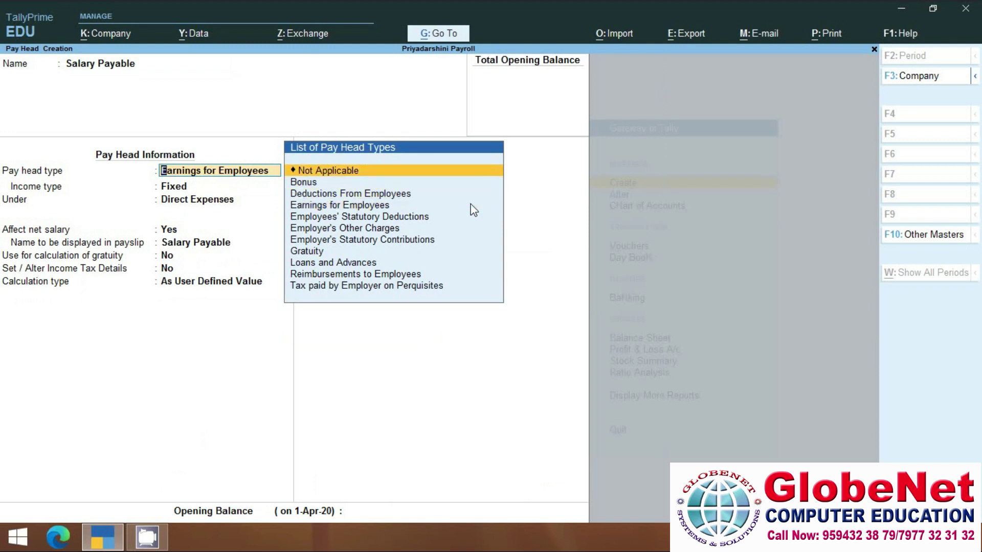
{"action": "key", "text": "Return"}
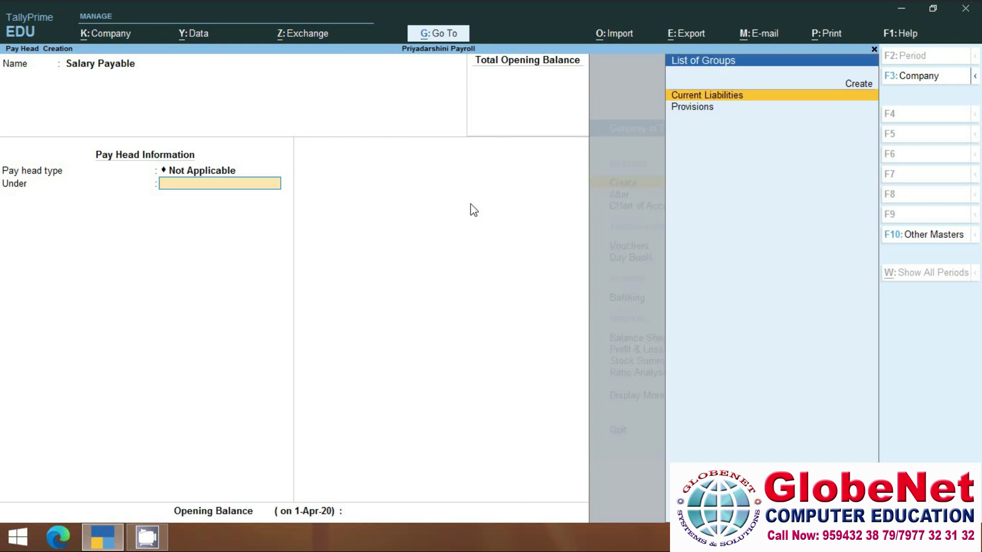
{"action": "key", "text": "Return"}
{"action": "key", "text": "Return"}
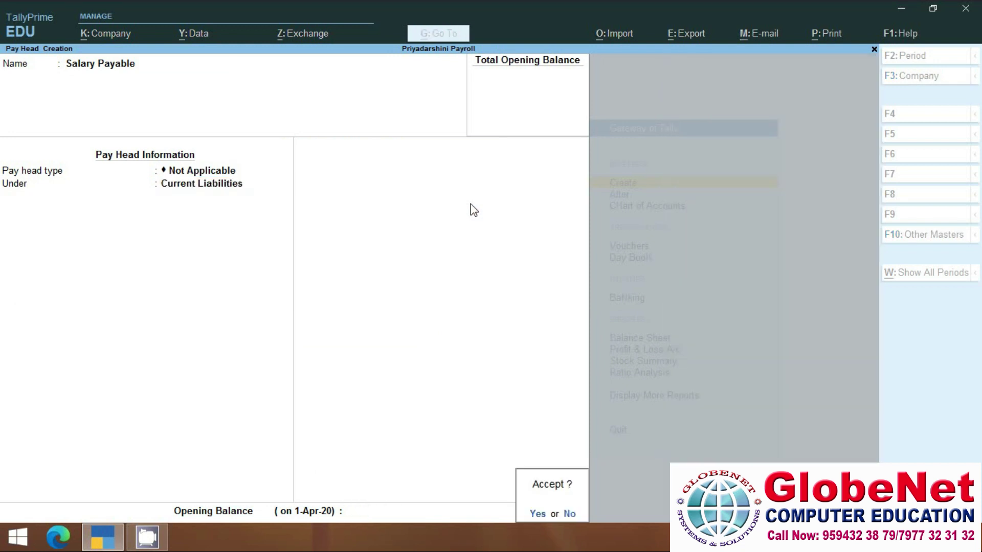
{"action": "key", "text": "Return"}
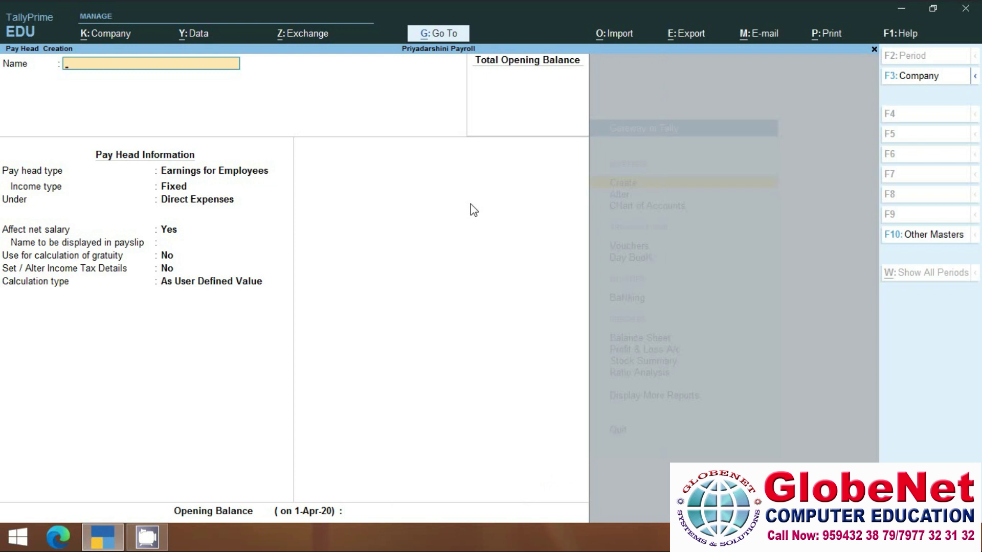
{"action": "key", "text": "Escape"}
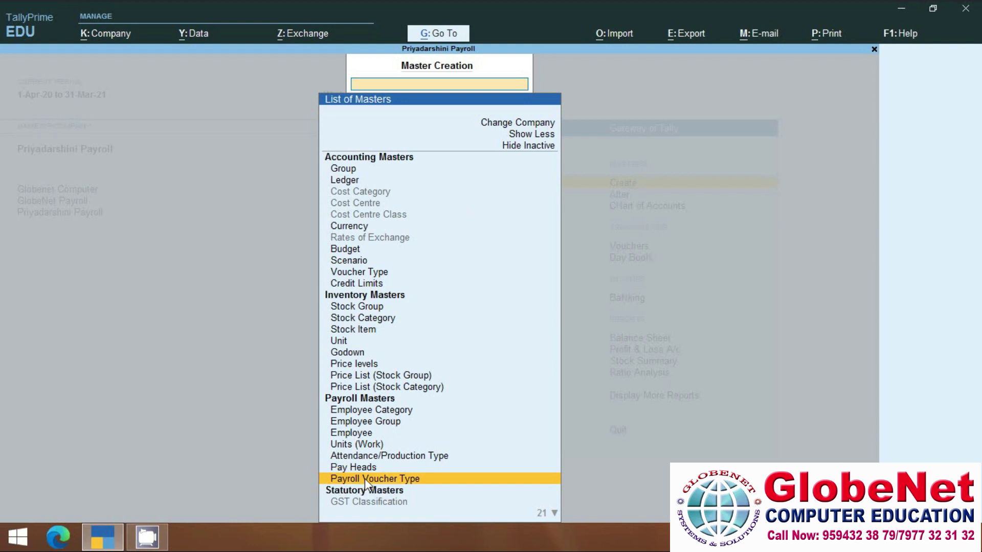
Create voucher type Salary Slip of Payroll type with abbreviation Pyrl, automatic numbering, and class Salary Slip.
{"action": "left_click", "coordinate": [364, 479]}
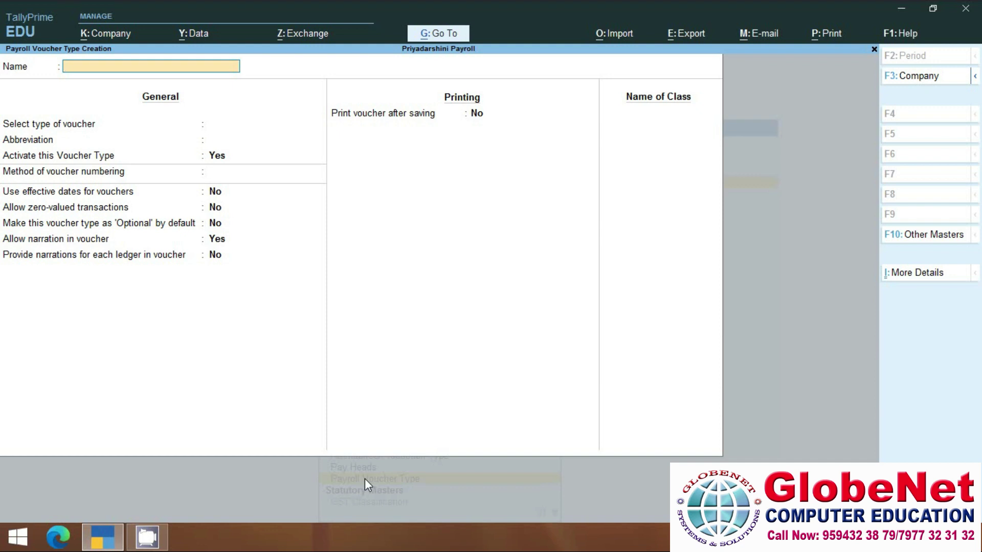
{"action": "type", "text": "Salary Slip"}
{"action": "key", "text": "Return"}
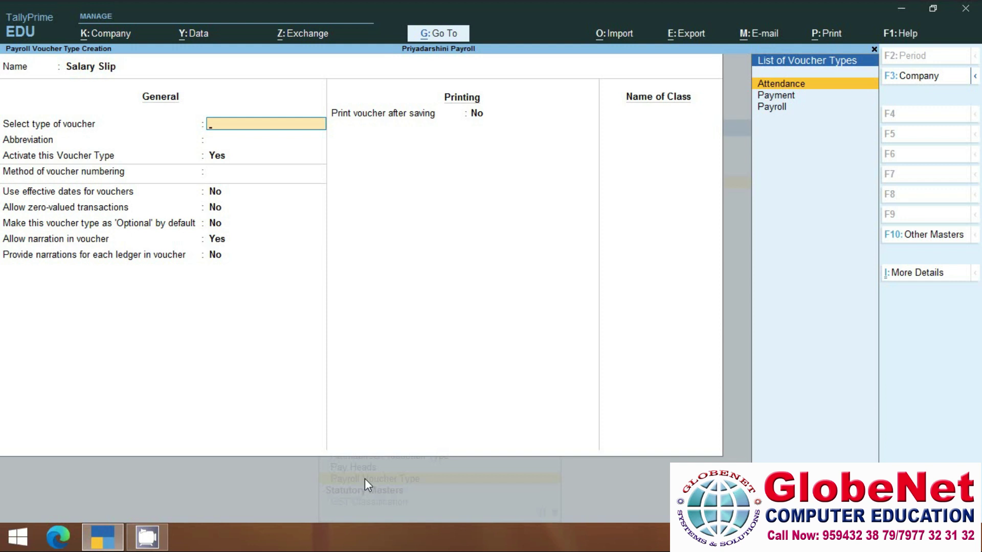
{"action": "key", "text": "Down"}
{"action": "key", "text": "Down"}
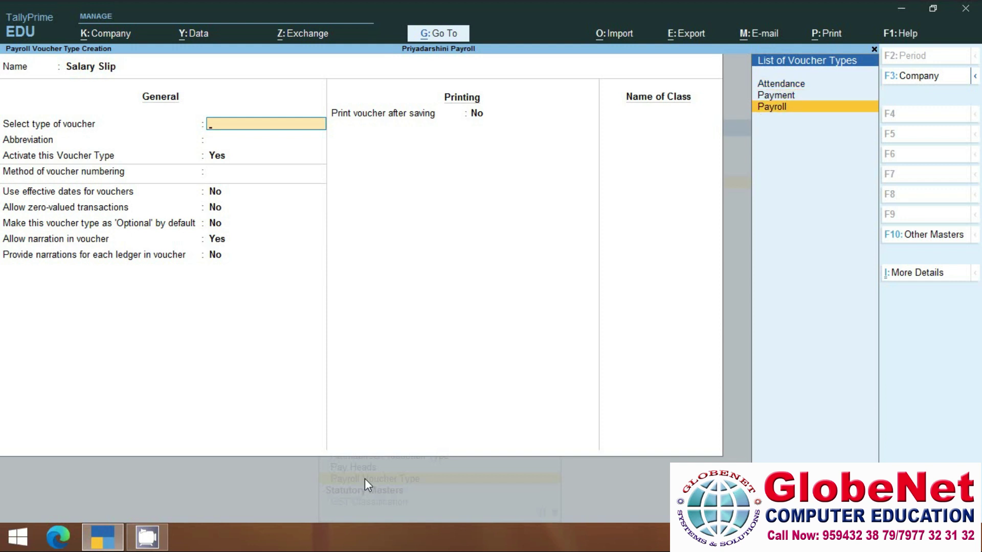
{"action": "key", "text": "Return"}
{"action": "key", "text": "Return"}
{"action": "key", "text": "Return"}
{"action": "key", "text": "Return"}
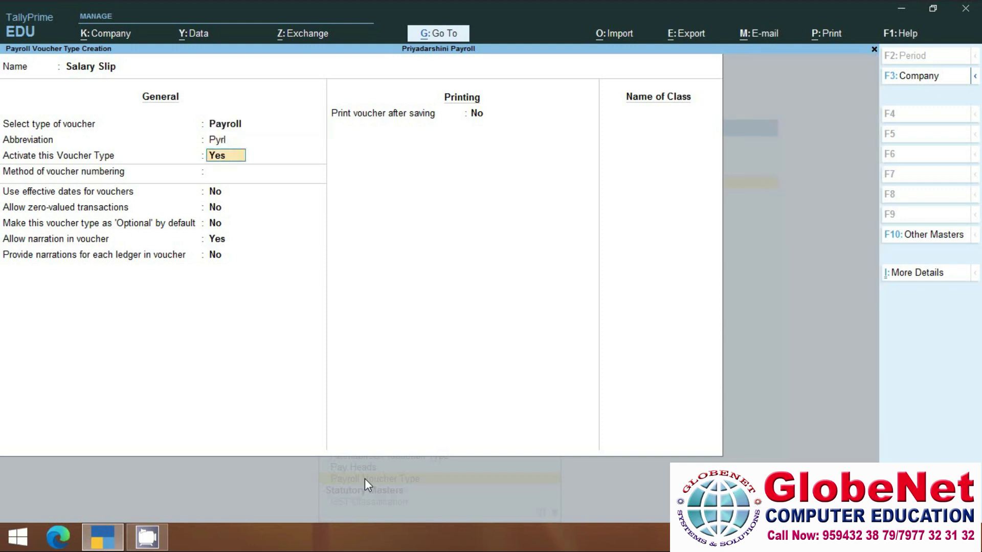
{"action": "key", "text": "Return"}
{"action": "key", "text": "Return"}
{"action": "key", "text": "Return"}
{"action": "key", "text": "Return"}
{"action": "key", "text": "Return"}
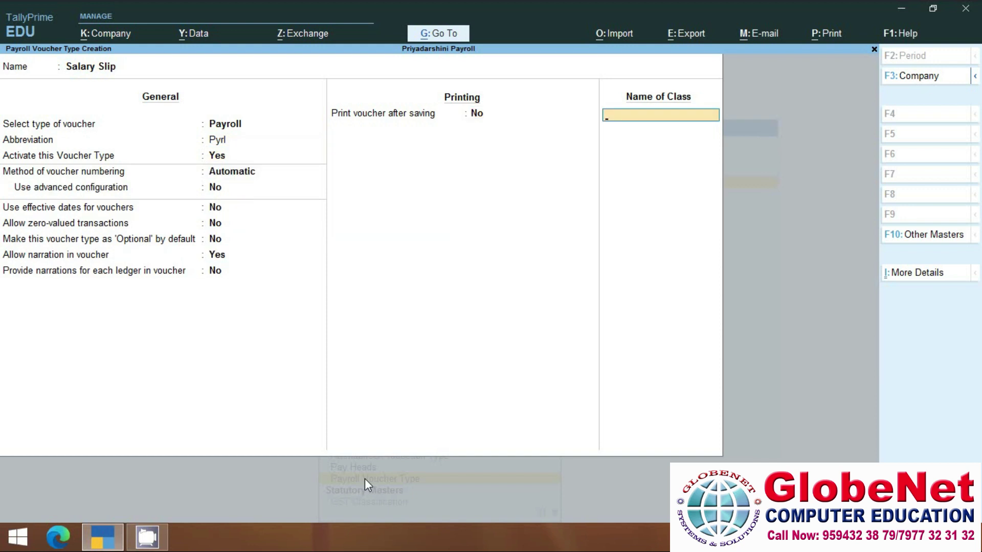
{"action": "type", "text": "Salary Slip"}
{"action": "key", "text": "Return"}
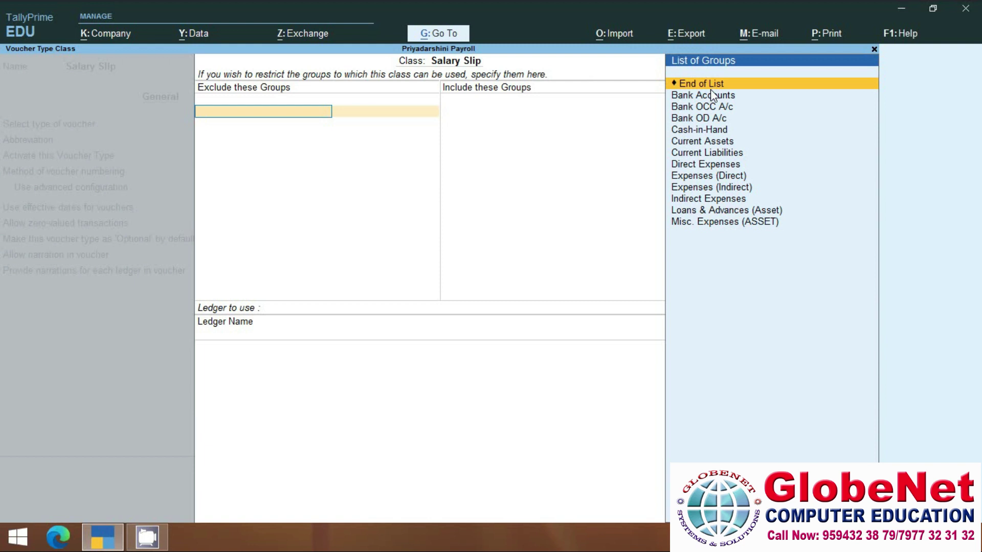
Leave the Salary Slip class with no excluded or included groups, save the voucher type, and return to Master Creation.
{"action": "key", "text": "Return"}
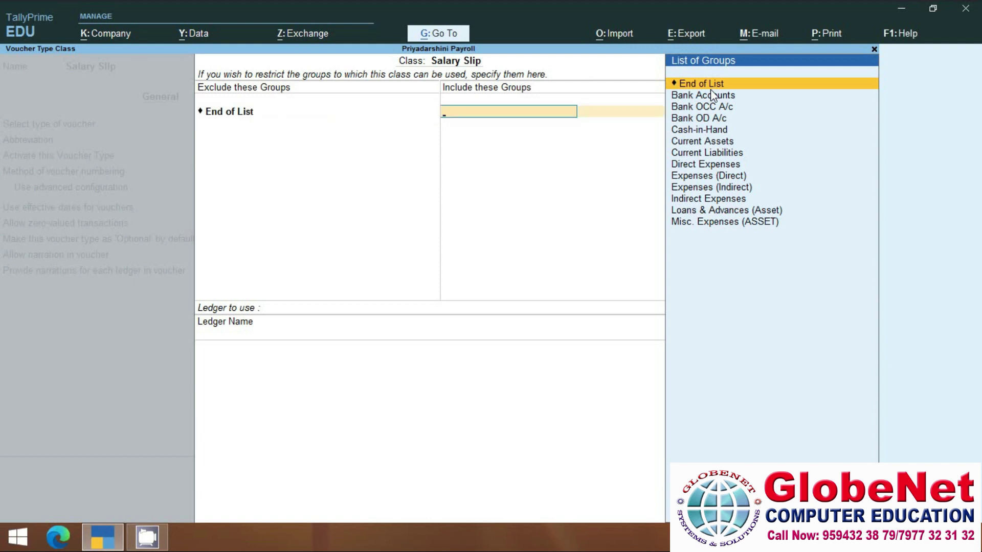
{"action": "key", "text": "Return"}
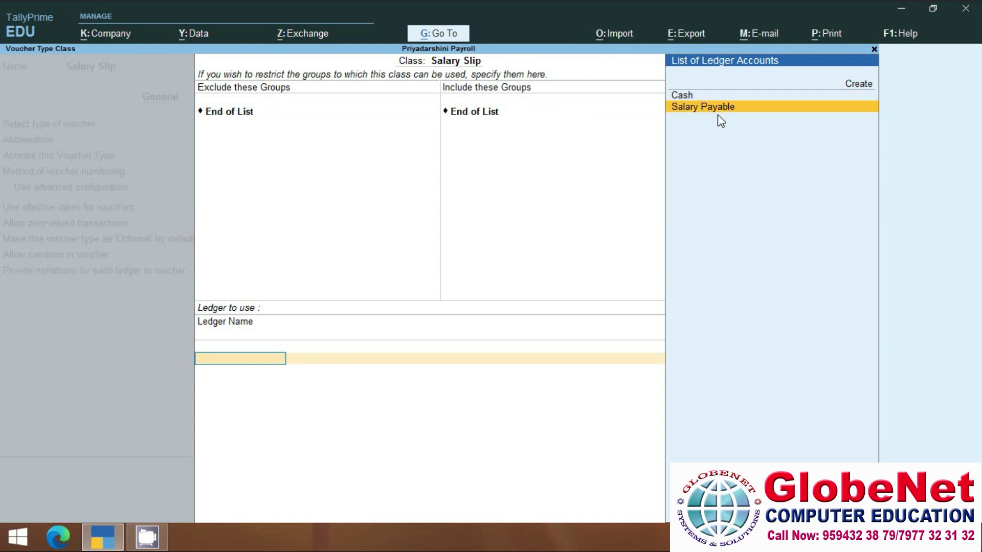
{"action": "key", "text": "ctrl+a"}
{"action": "key", "text": "Return"}
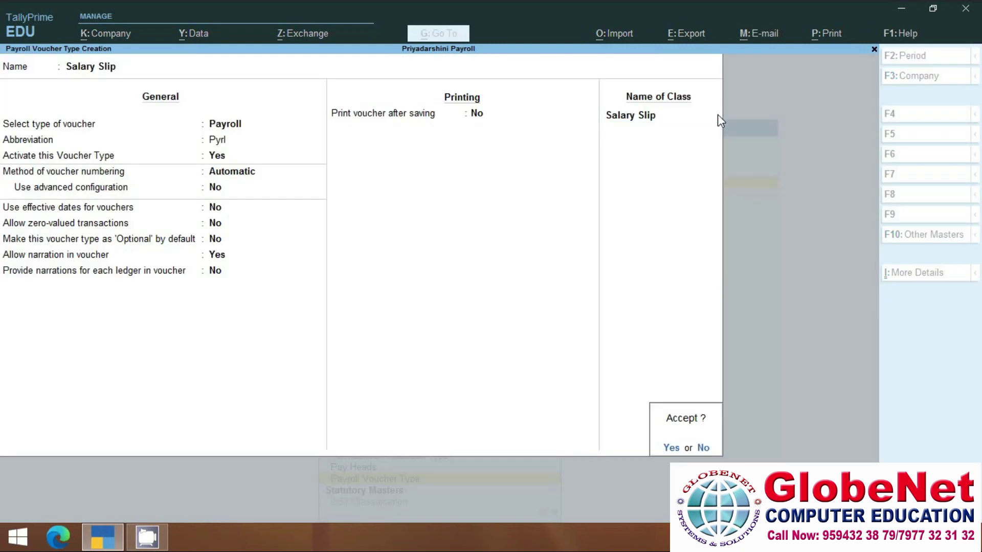
{"action": "key", "text": "Return"}
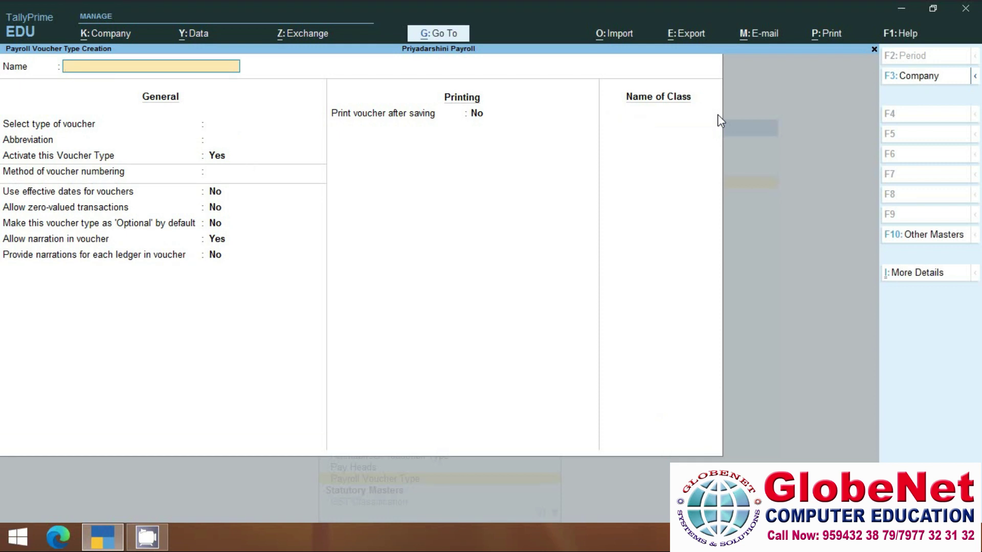
{"action": "key", "text": "Escape"}
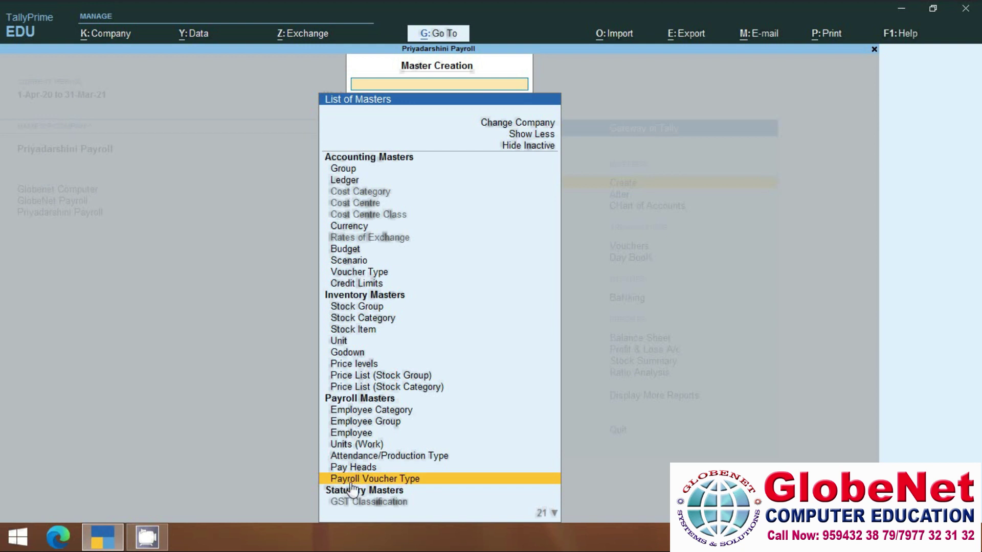
Begin a new employee record and set its employee category to Head Office.
{"action": "left_click", "coordinate": [352, 438]}
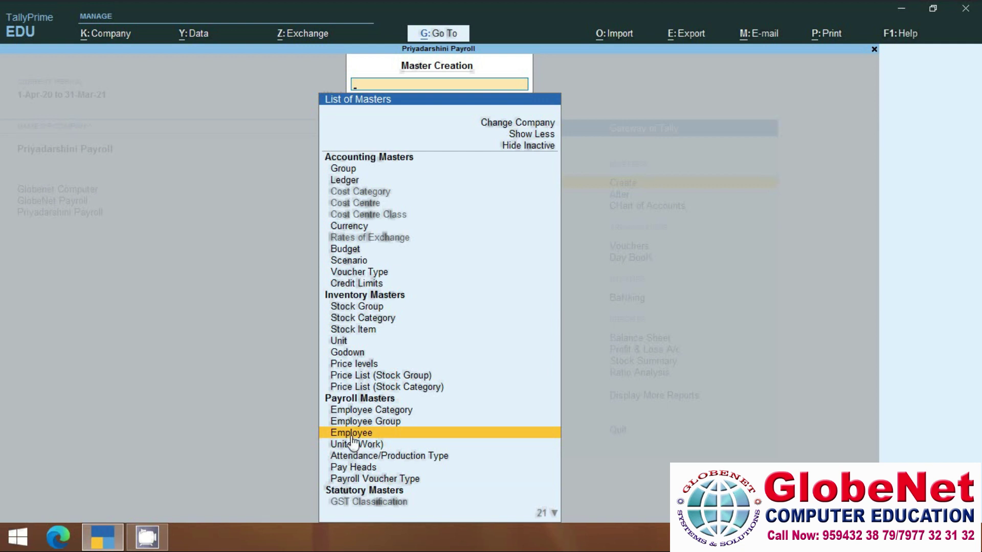
{"action": "left_click", "coordinate": [351, 435]}
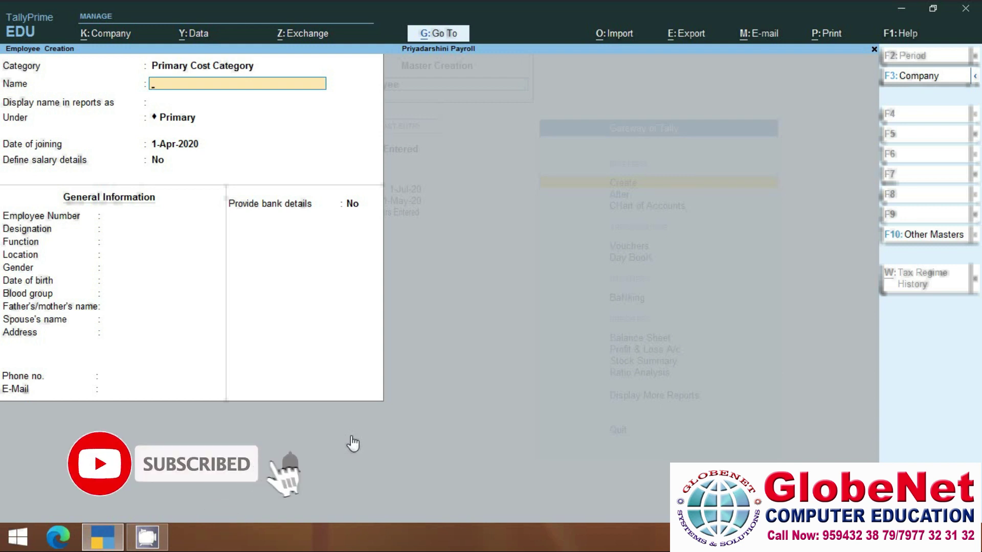
{"action": "key", "text": "BackSpace"}
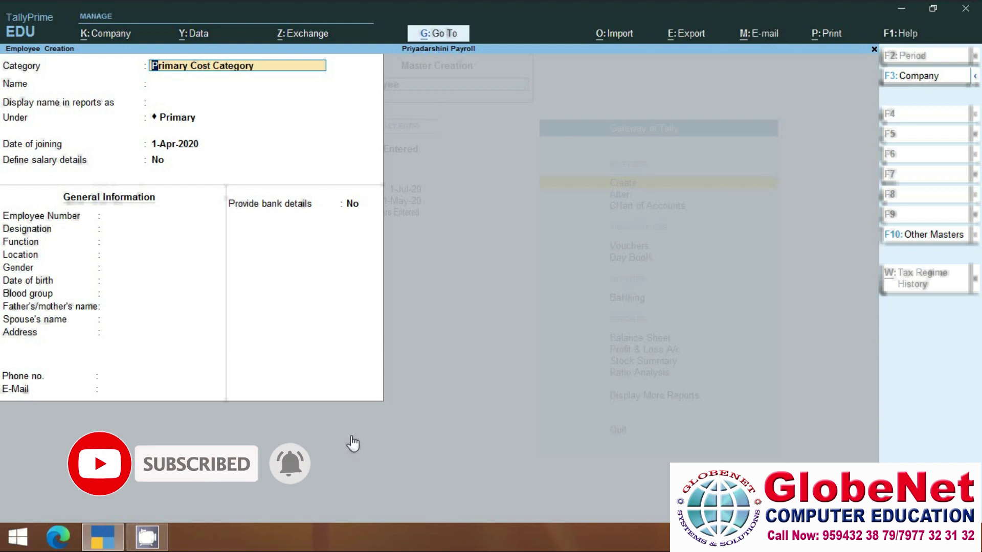
{"action": "key", "text": "BackSpace"}
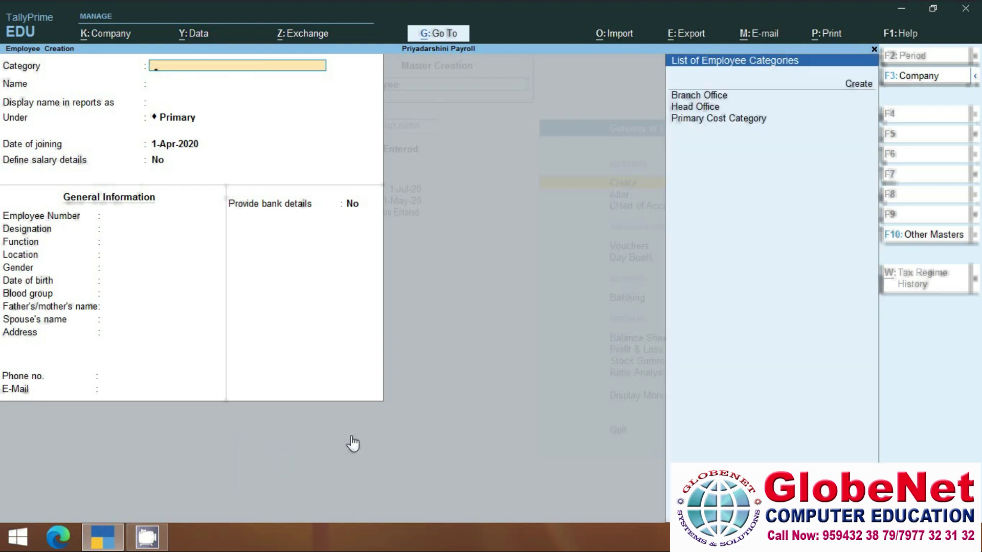
{"action": "key", "text": "Down"}
{"action": "key", "text": "Down"}
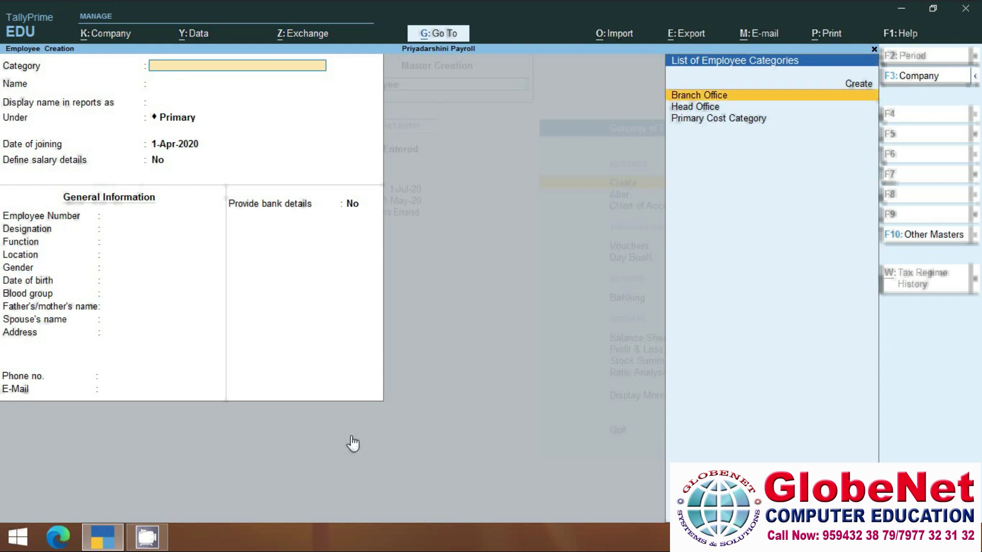
{"action": "key", "text": "Down"}
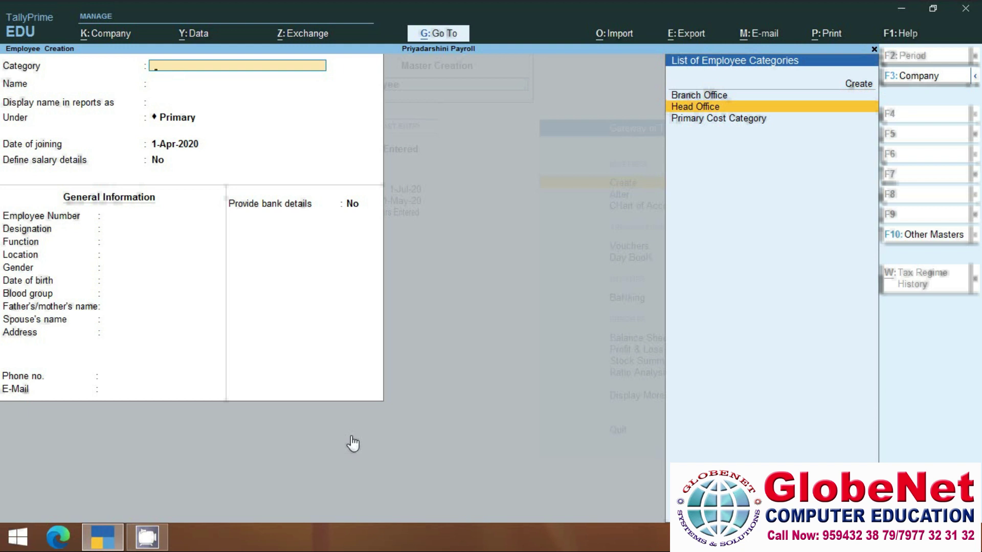
{"action": "key", "text": "Return"}
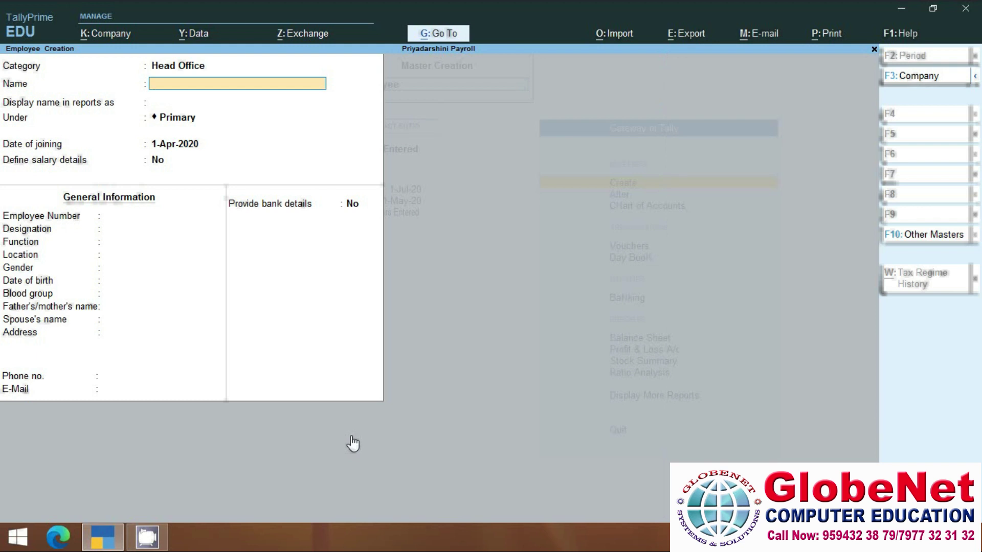
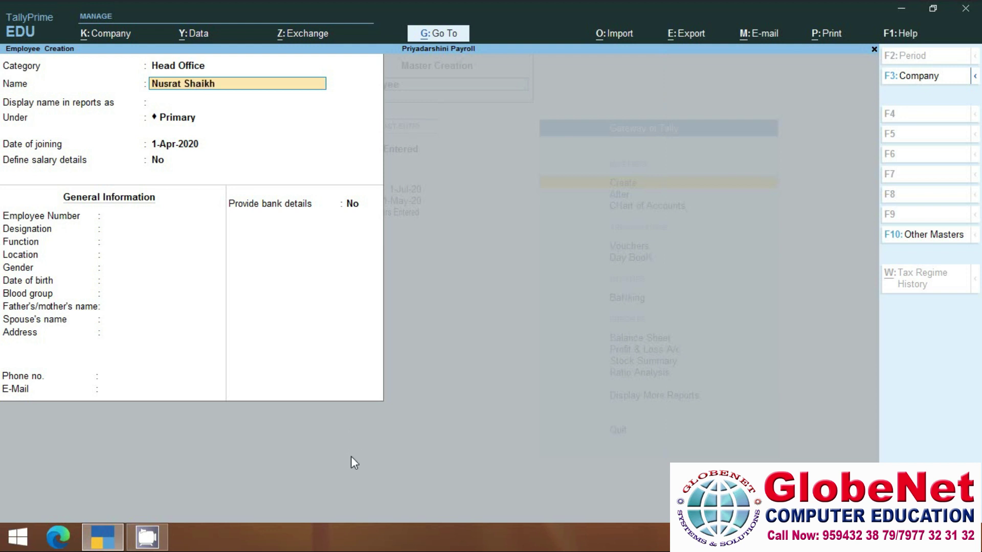
Enter the employee's full name and place them under the Markeitng Dept group.
{"action": "key", "text": "Return"}
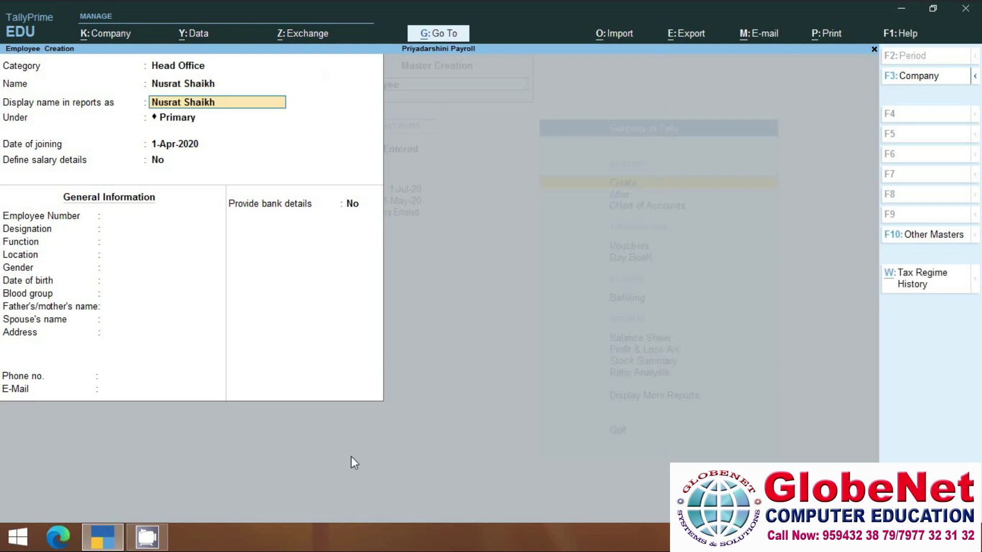
{"action": "key", "text": "Return"}
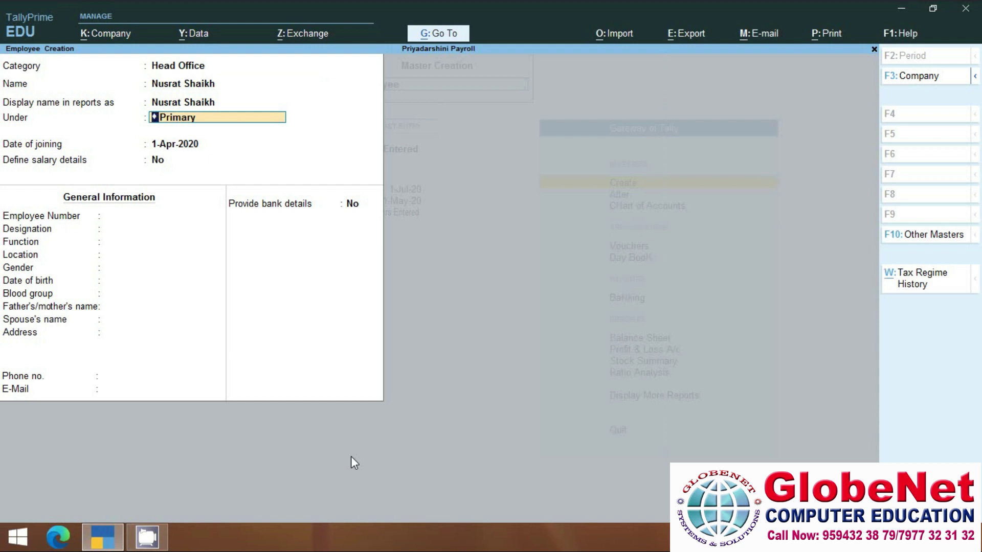
{"action": "key", "text": "BackSpace"}
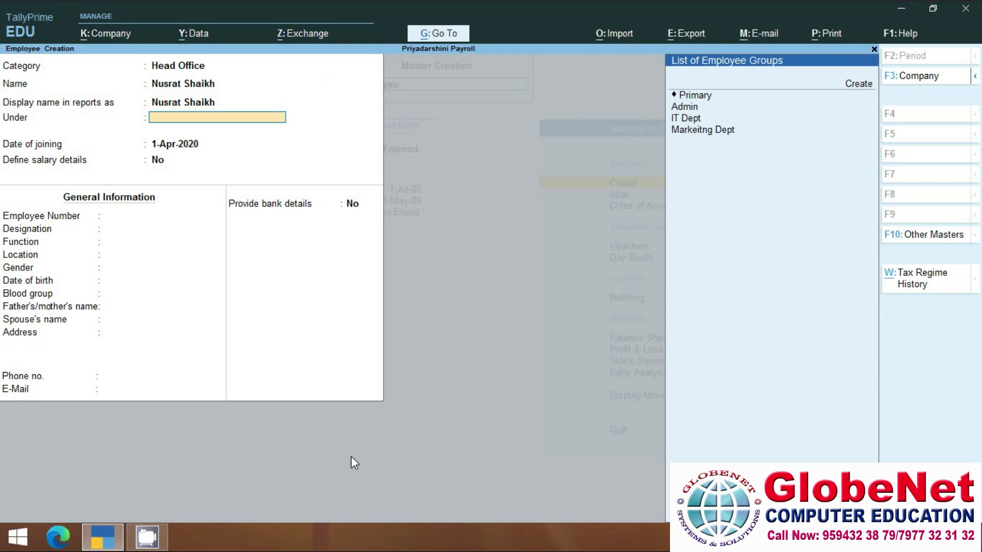
{"action": "key", "text": "Down"}
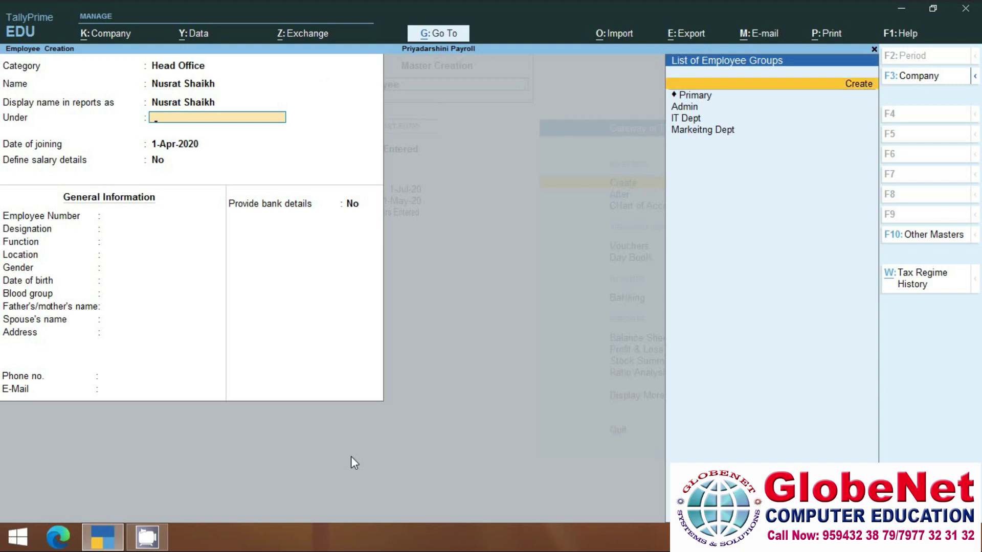
{"action": "key", "text": "Down"}
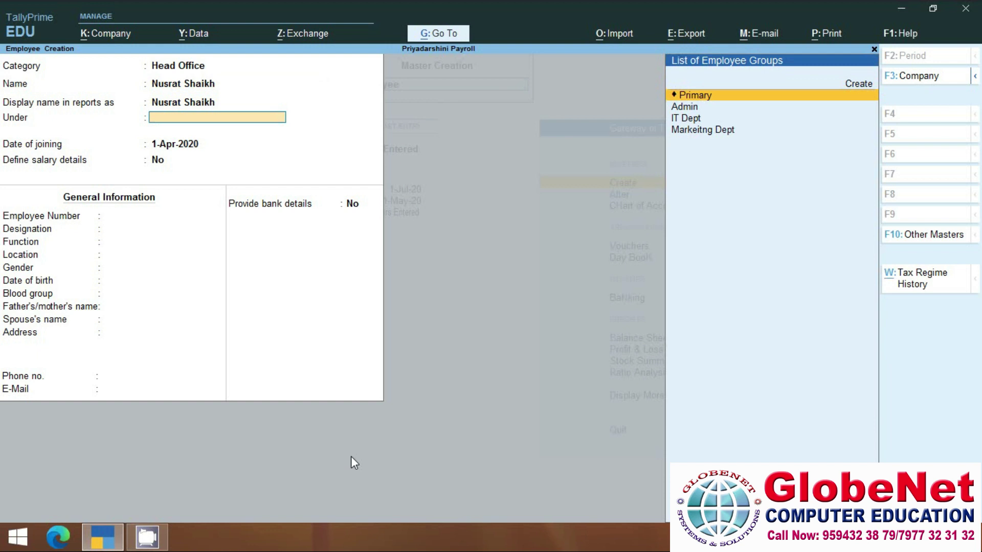
{"action": "key", "text": "Down"}
{"action": "key", "text": "Down"}
{"action": "key", "text": "Down"}
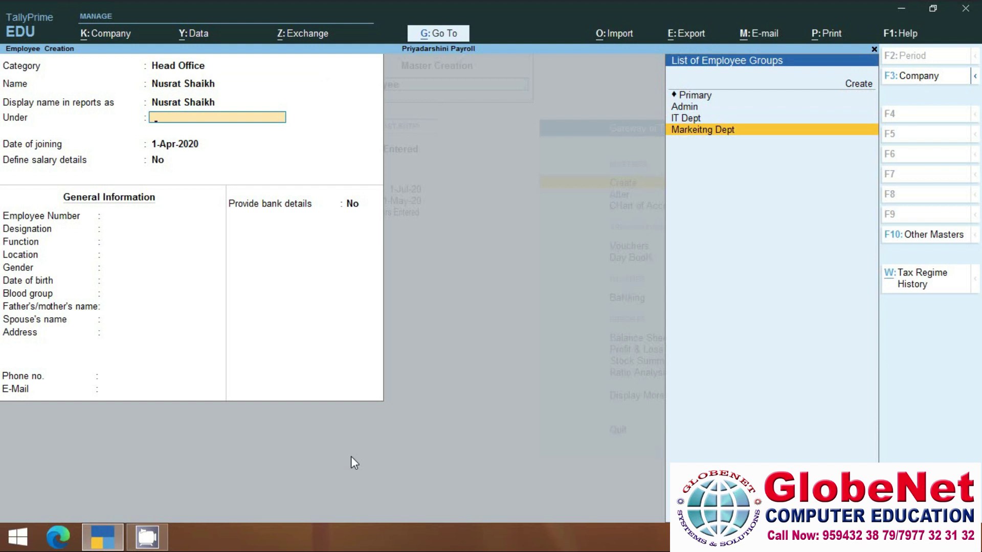
{"action": "key", "text": "Return"}
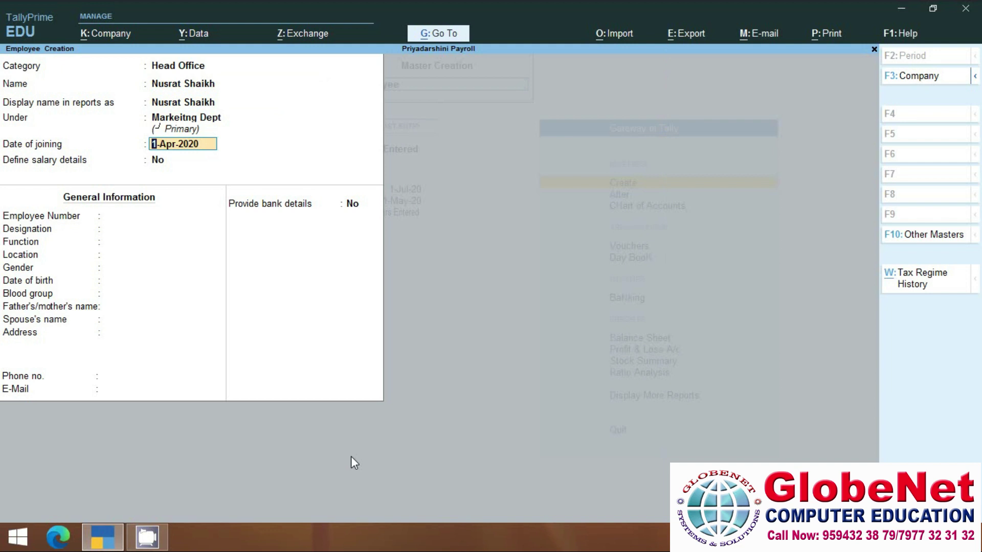
Keep the joining date 1-Apr-2020 and choose Yes to define salary details.
{"action": "key", "text": "Return"}
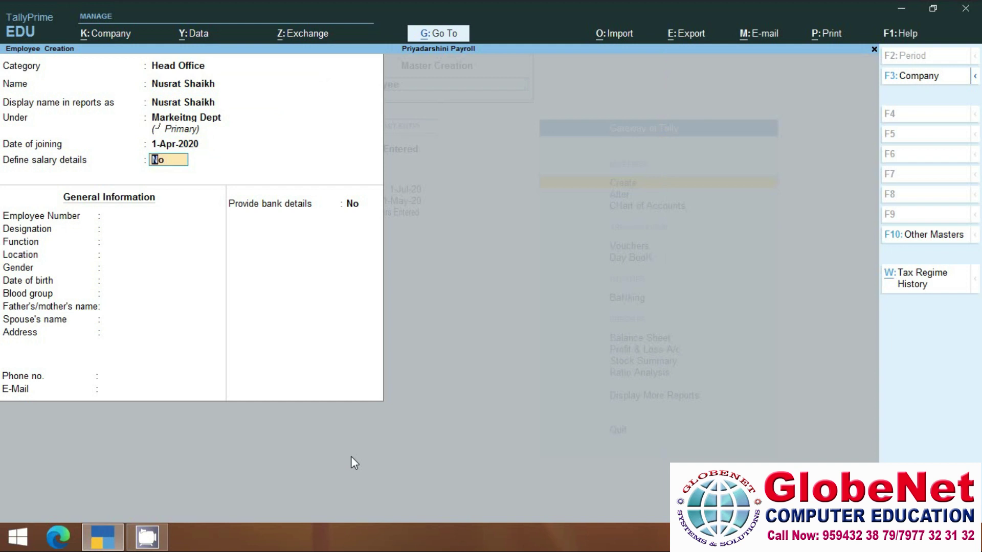
{"action": "type", "text": "y"}
{"action": "key", "text": "Return"}
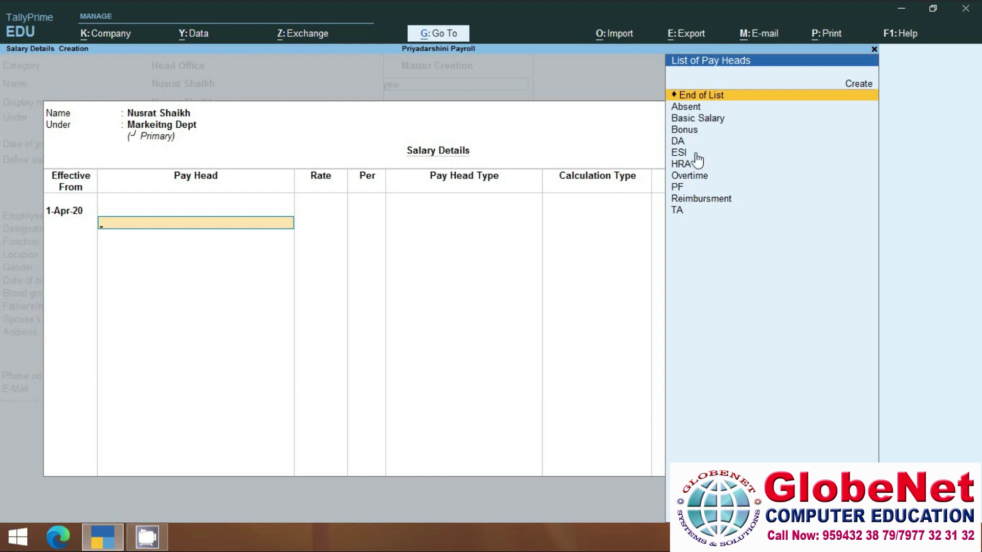
Add Basic Salary, DA, HRA, TA and Absent as the employee's pay heads from 1-Apr-20.
{"action": "left_click", "coordinate": [692, 122]}
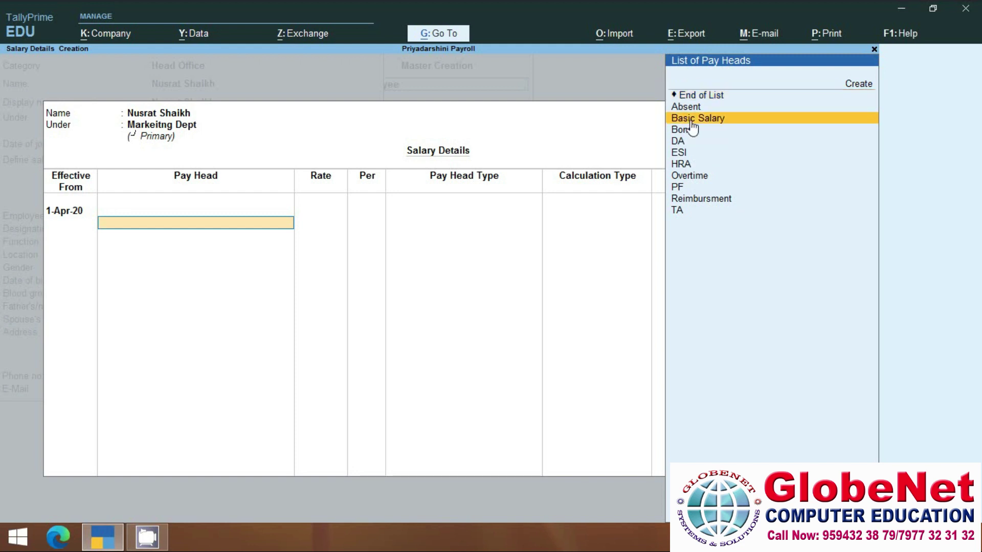
{"action": "key", "text": "Return"}
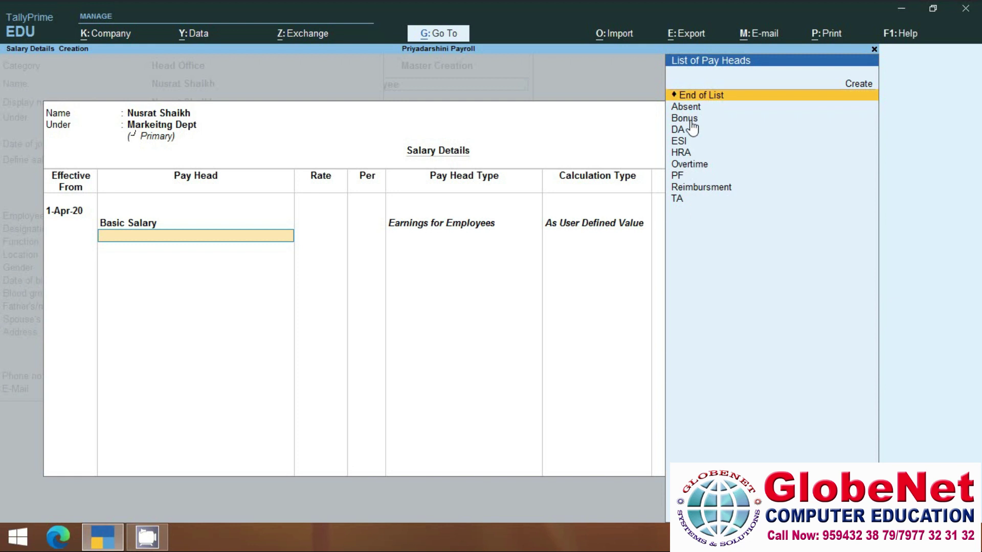
{"action": "key", "text": "Down"}
{"action": "key", "text": "Down"}
{"action": "key", "text": "Down"}
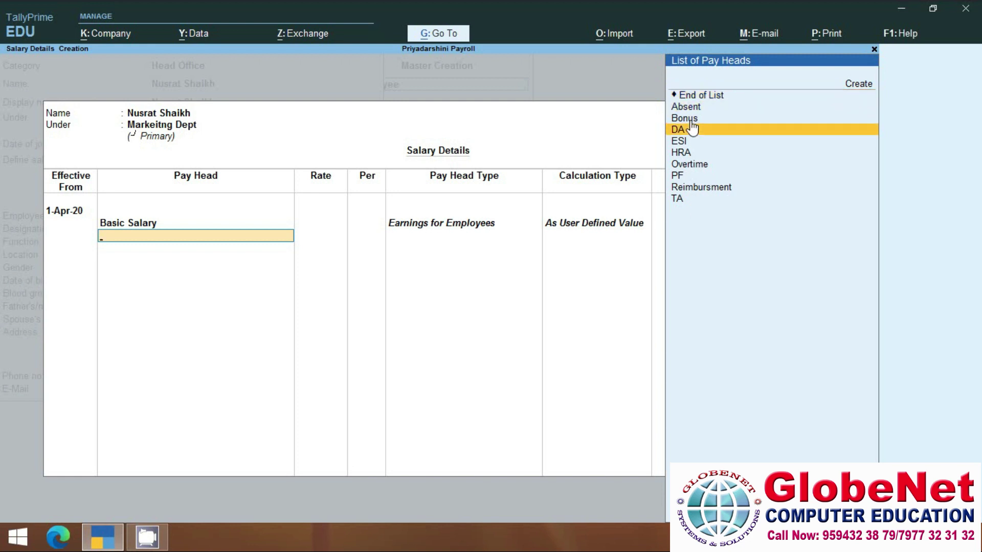
{"action": "key", "text": "Return"}
{"action": "key", "text": "Down"}
{"action": "key", "text": "Down"}
{"action": "key", "text": "Down"}
{"action": "key", "text": "Down"}
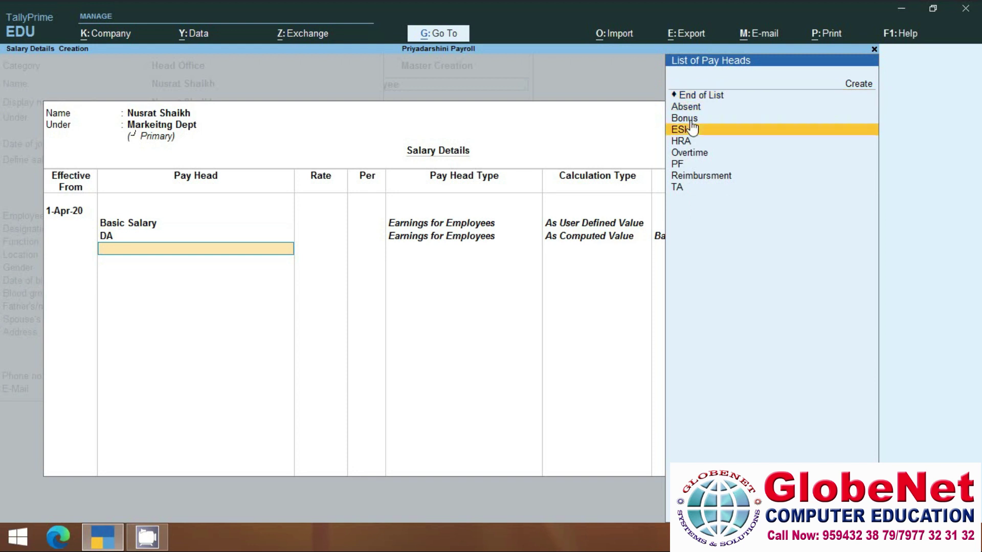
{"action": "key", "text": "Return"}
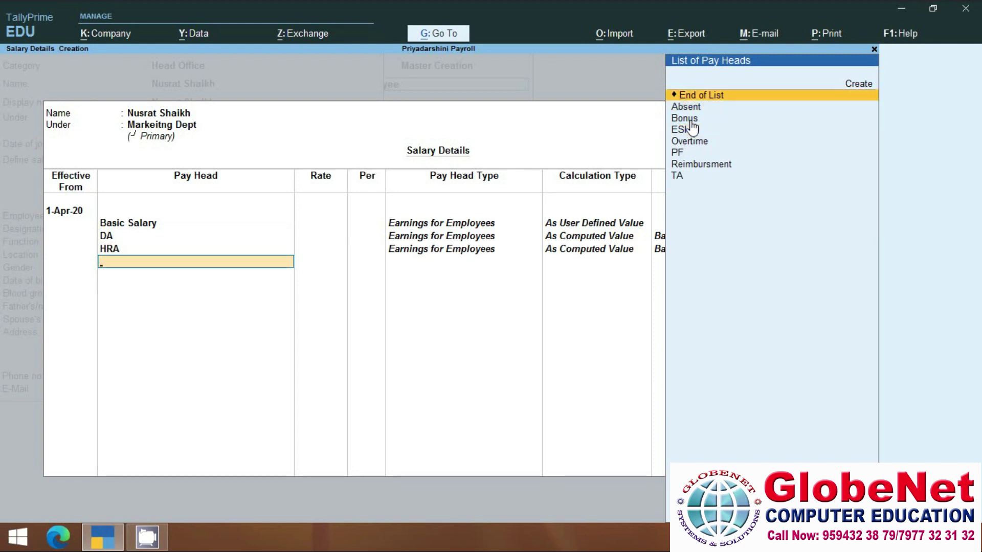
{"action": "key", "text": "Down"}
{"action": "key", "text": "Down"}
{"action": "key", "text": "Down"}
{"action": "key", "text": "Down"}
{"action": "key", "text": "Down"}
{"action": "key", "text": "Down"}
{"action": "key", "text": "Down"}
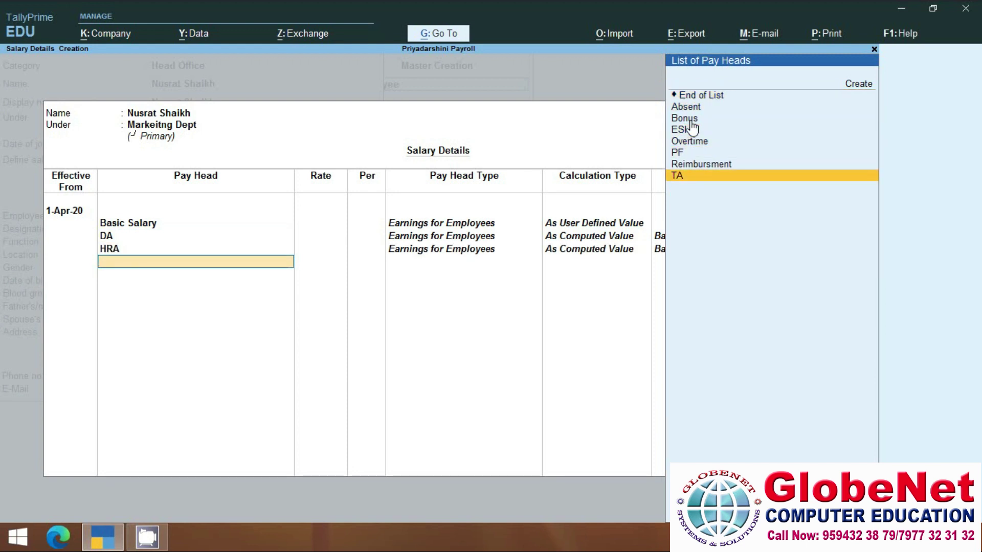
{"action": "key", "text": "Return"}
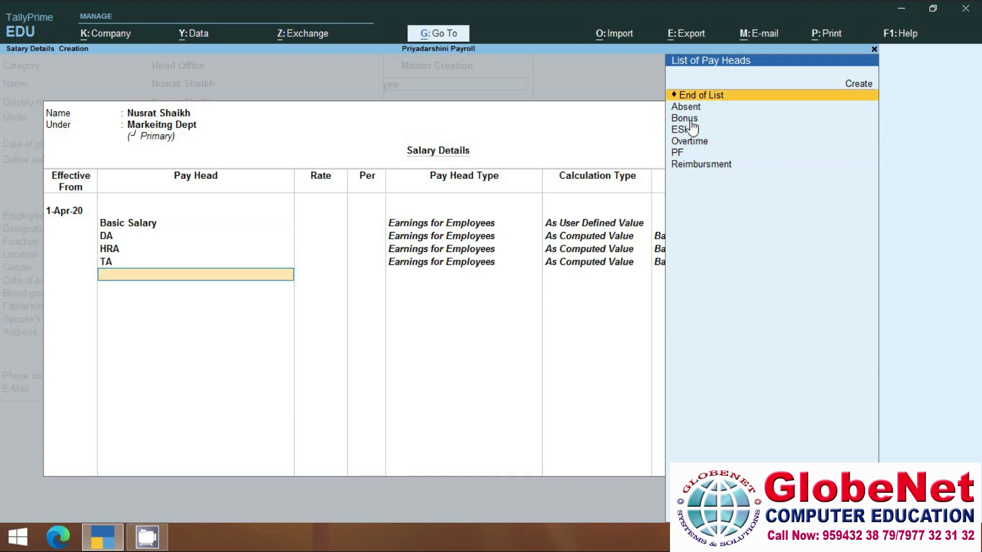
{"action": "key", "text": "Down"}
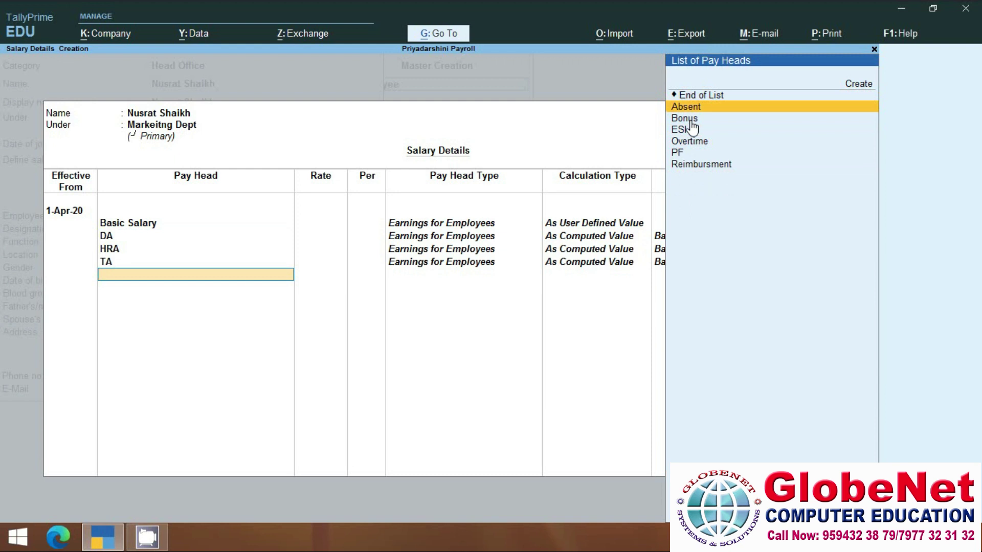
{"action": "key", "text": "Return"}
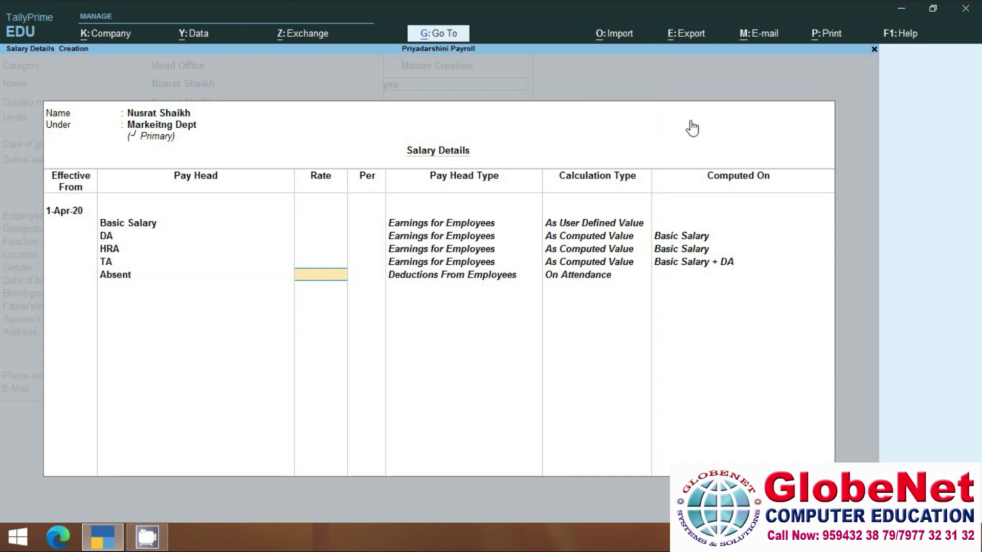
Rate Absent at 150 per day, then add Bonus at 3,000 per month and Overtime at 200 per hour.
{"action": "type", "text": "150"}
{"action": "key", "text": "Return"}
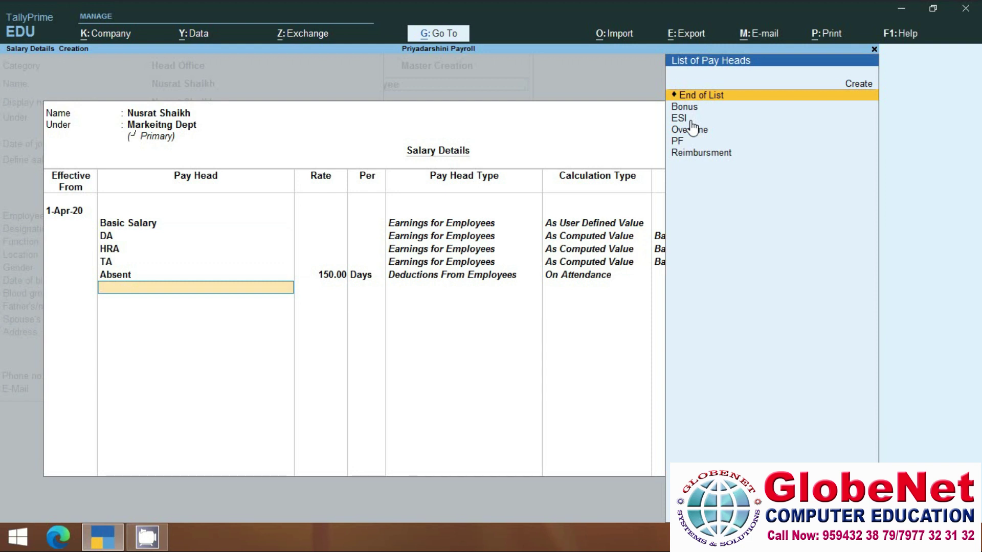
{"action": "key", "text": "Down"}
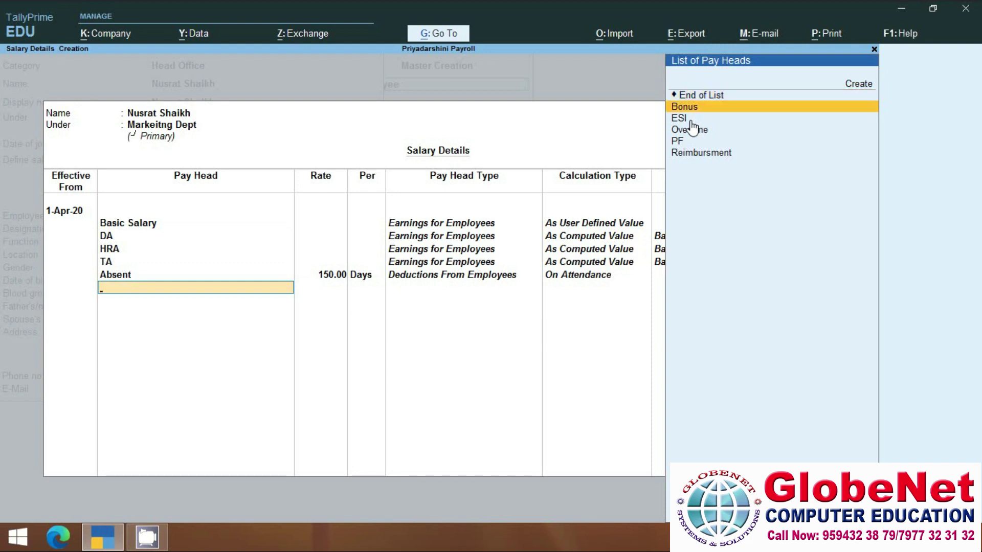
{"action": "key", "text": "Return"}
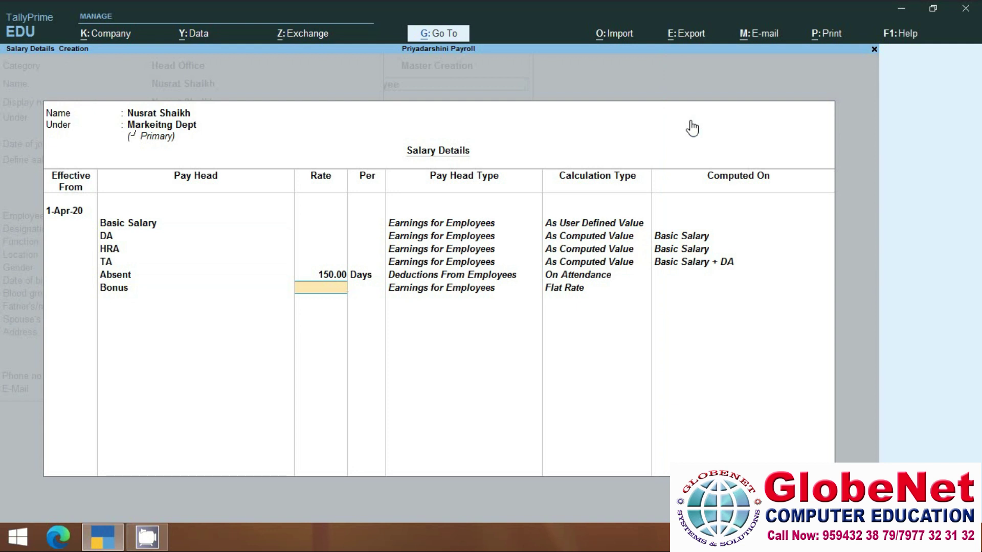
{"action": "type", "text": "3000"}
{"action": "key", "text": "Return"}
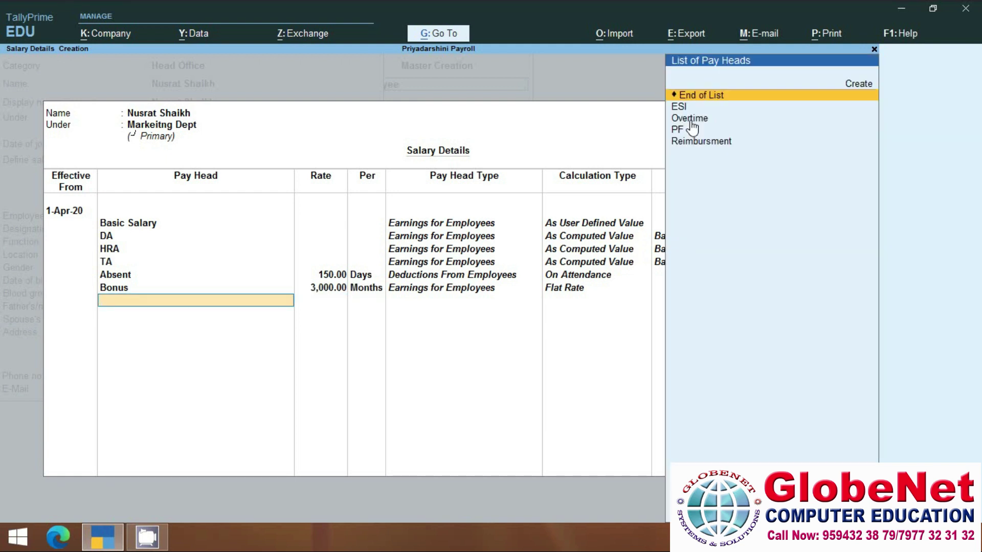
{"action": "key", "text": "Down"}
{"action": "key", "text": "Down"}
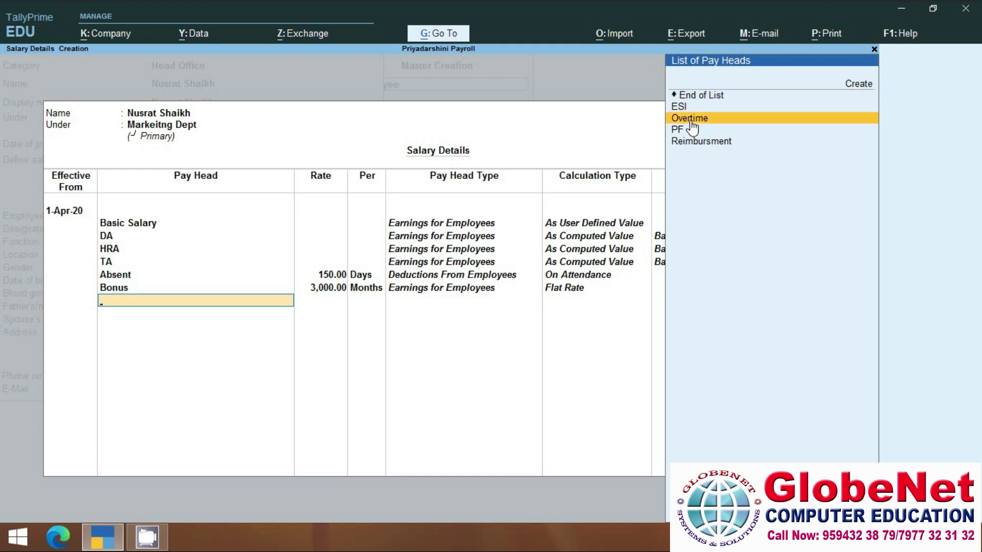
{"action": "key", "text": "Return"}
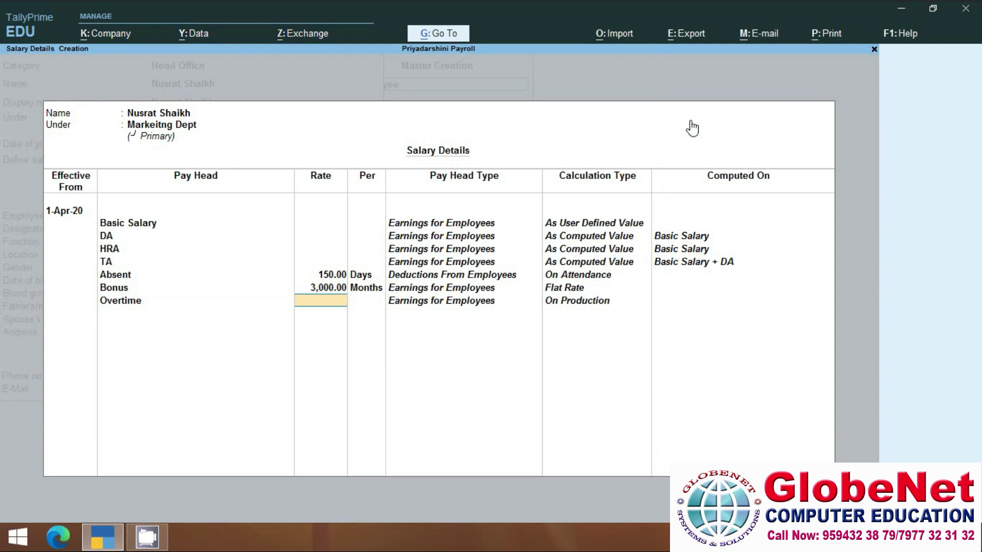
{"action": "type", "text": "200"}
{"action": "key", "text": "Return"}
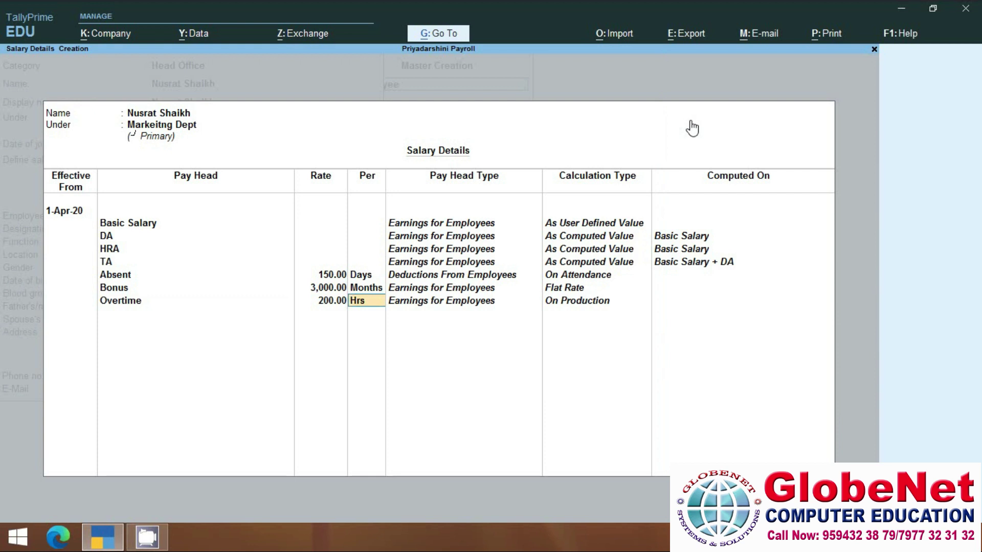
{"action": "key", "text": "Return"}
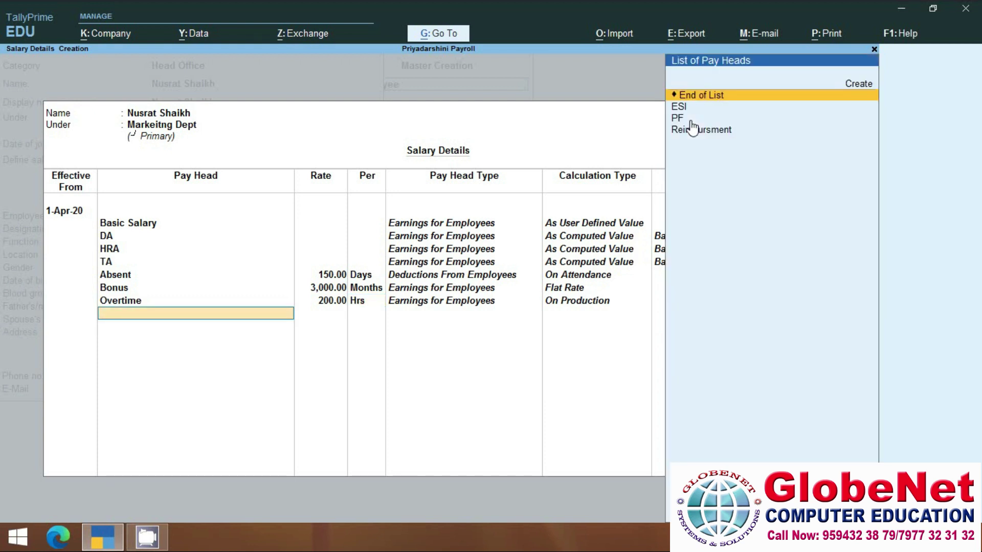
Add PF, ESI and Reimbursment pay heads and close the salary details list.
{"action": "key", "text": "Down"}
{"action": "key", "text": "Down"}
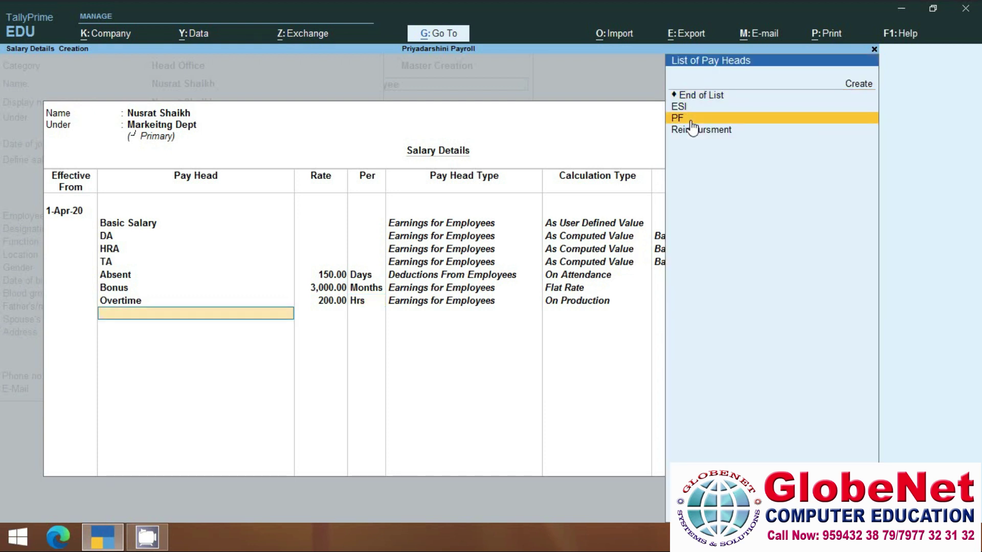
{"action": "key", "text": "Return"}
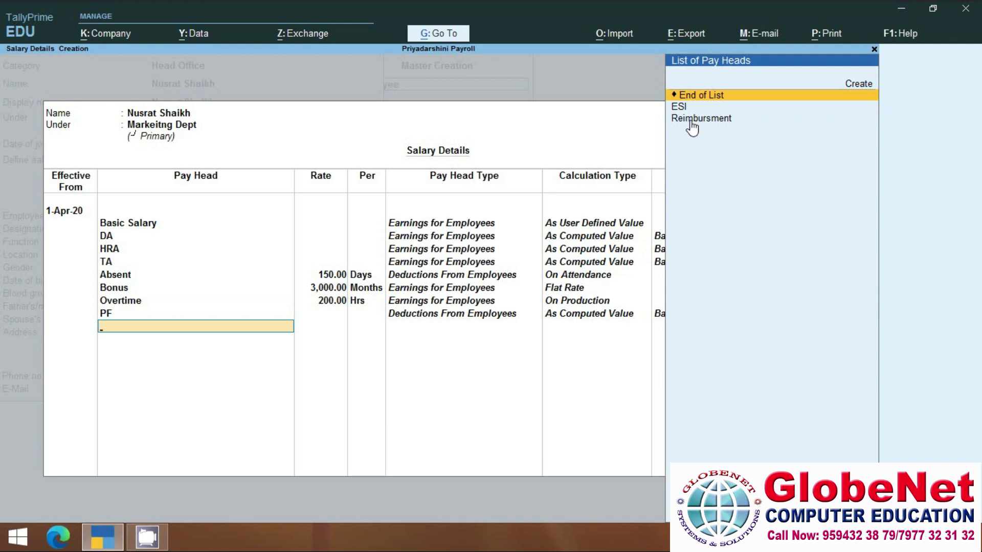
{"action": "key", "text": "Down"}
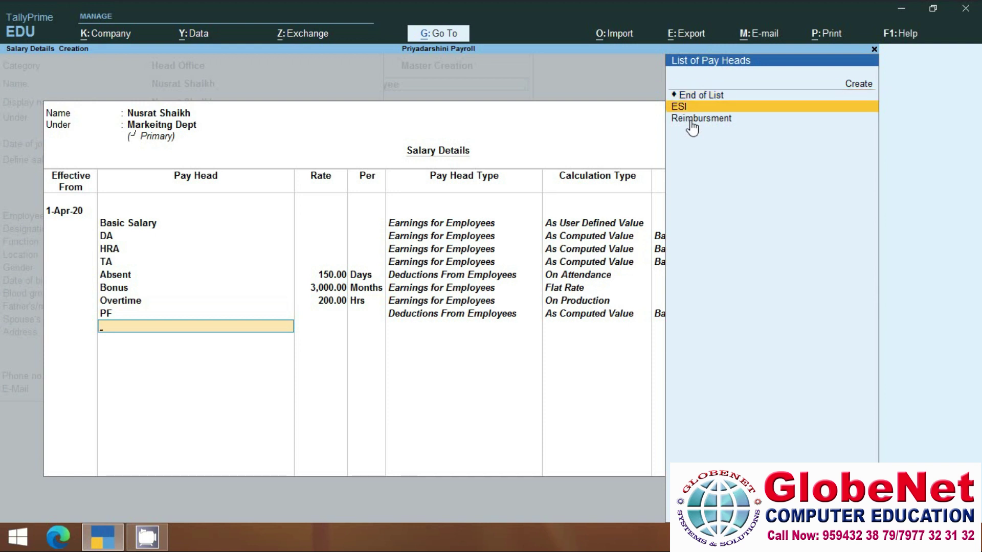
{"action": "key", "text": "Return"}
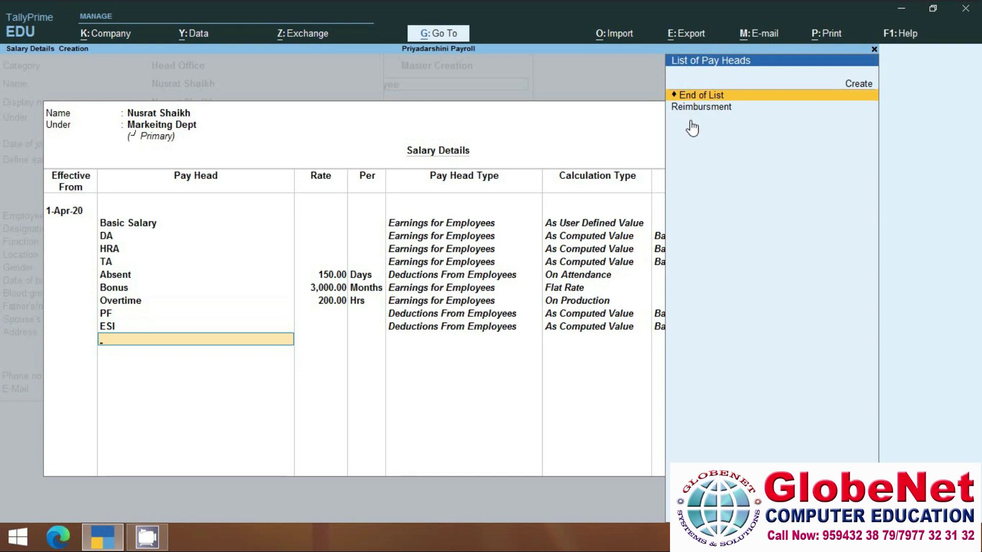
{"action": "key", "text": "Down"}
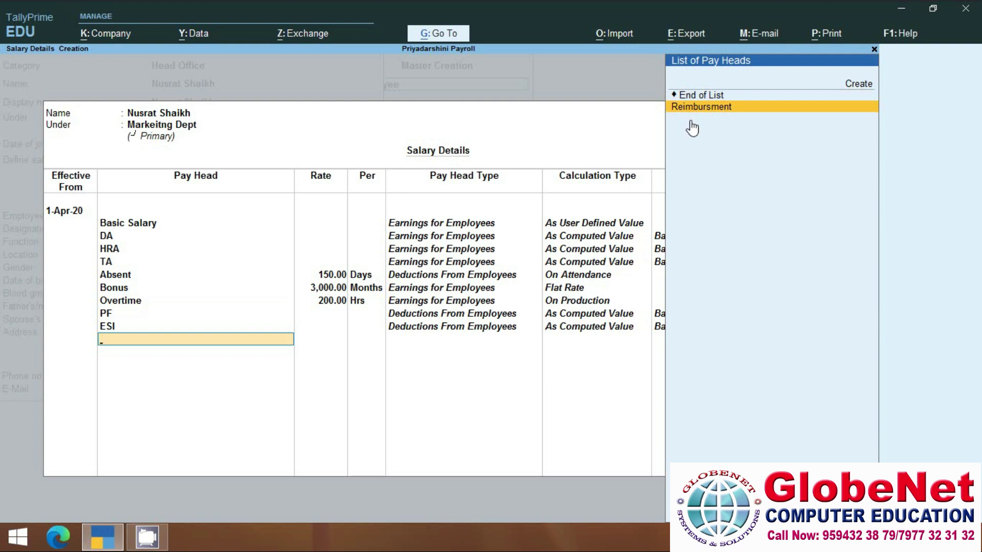
{"action": "key", "text": "Return"}
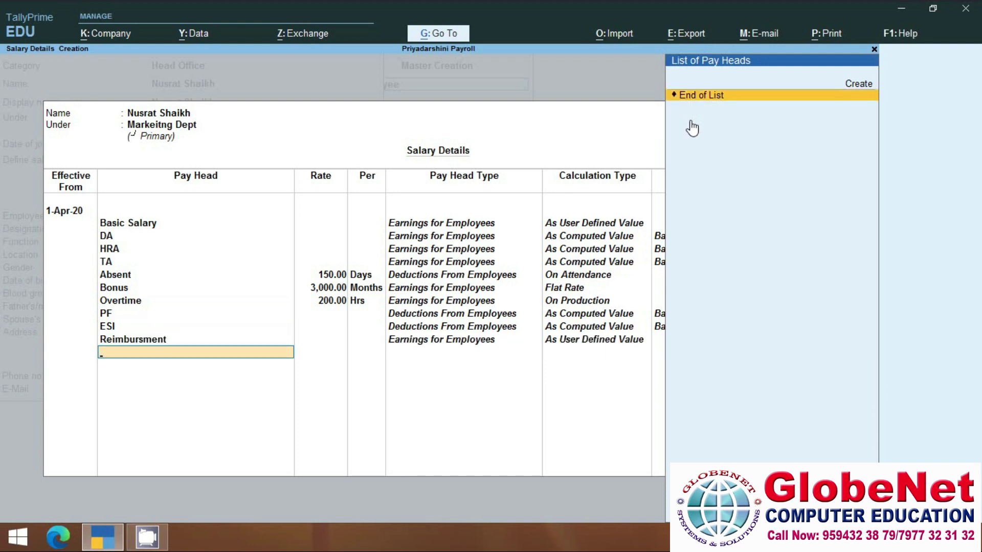
{"action": "key", "text": "Return"}
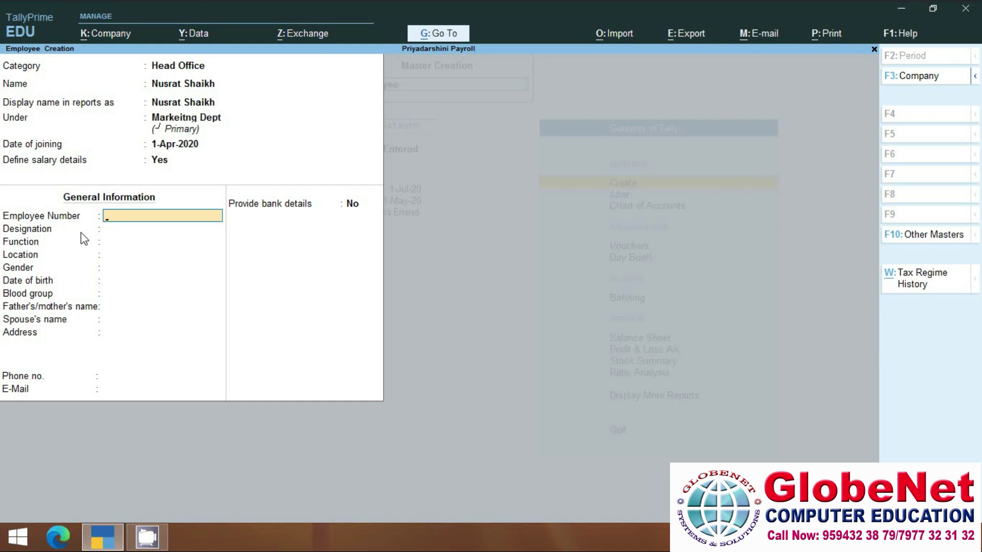
Enter employee number 001, designation Marketing Manager and function Markting.
{"action": "type", "text": "001"}
{"action": "key", "text": "Return"}
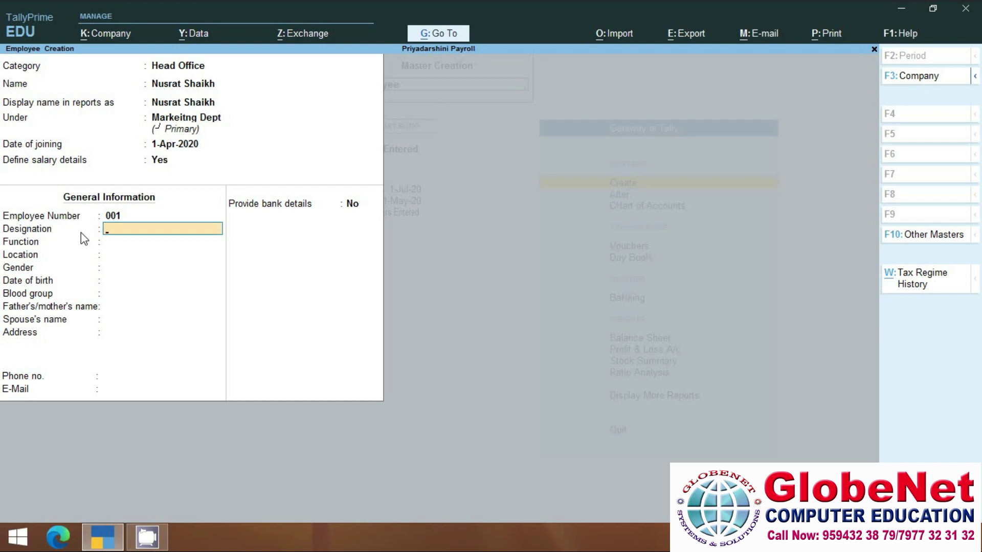
{"action": "type", "text": "Marketing Manager"}
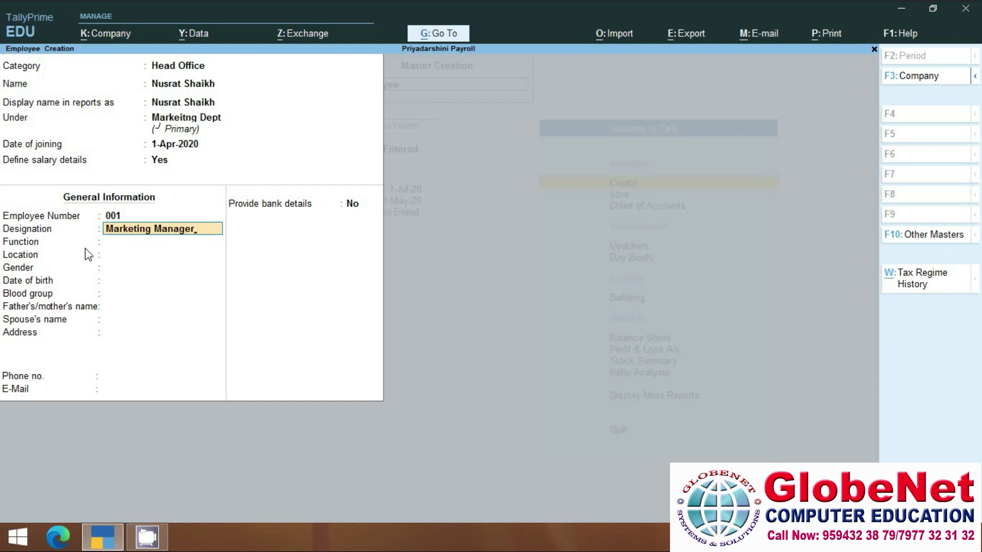
{"action": "key", "text": "Return"}
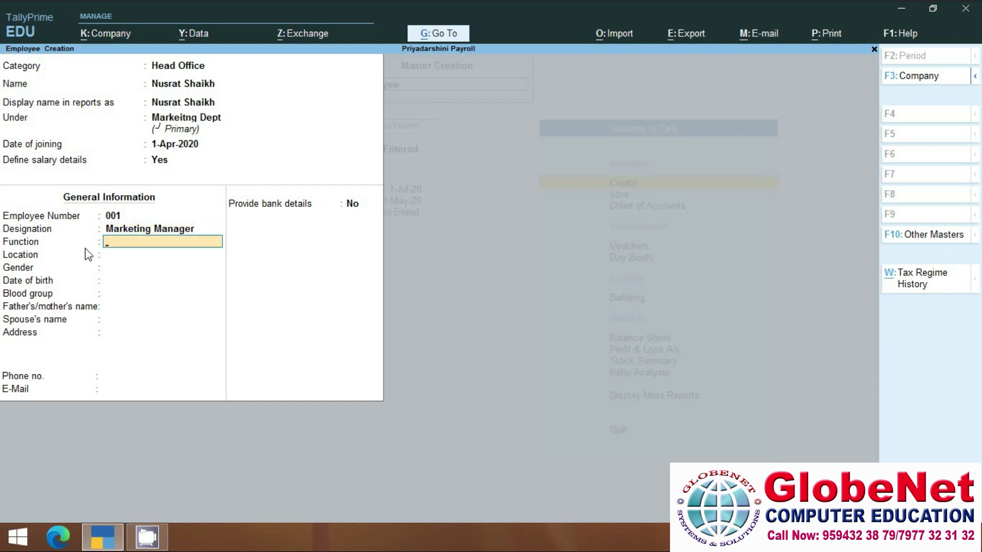
{"action": "type", "text": "Markting"}
{"action": "key", "text": "Return"}
Set location Kalina and gender Female, leaving date of birth, blood group and parent's name at defaults.
{"action": "type", "text": "Kalina"}
{"action": "key", "text": "Return"}
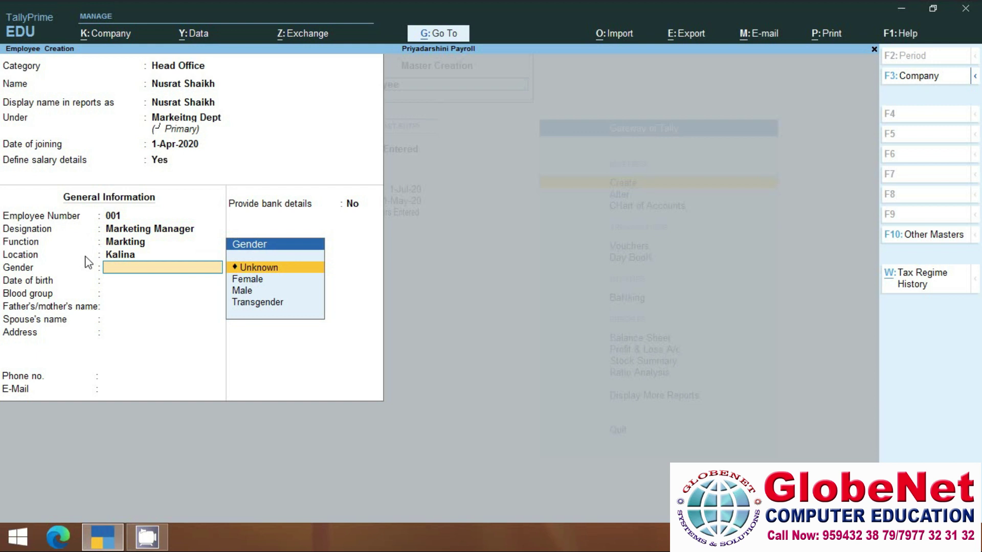
{"action": "key", "text": "Down"}
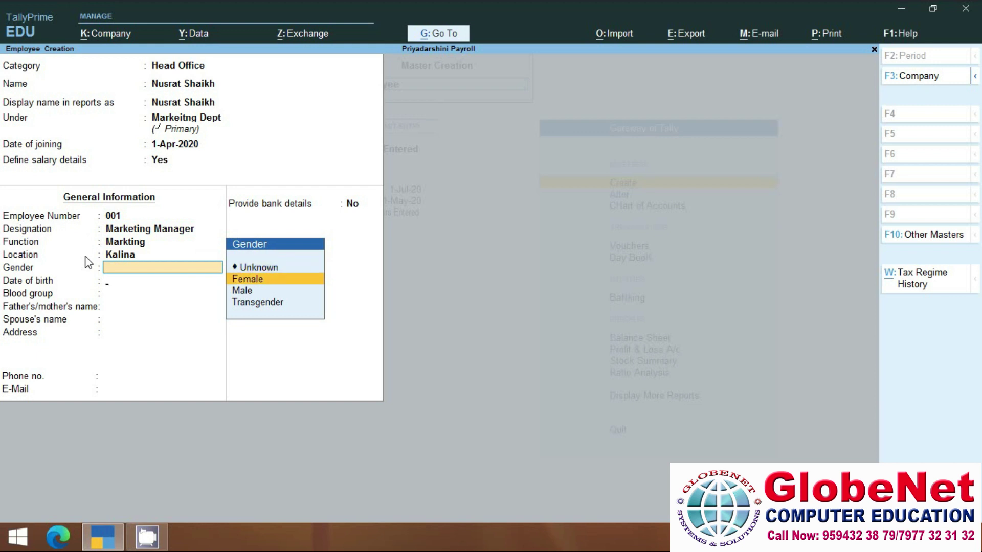
{"action": "key", "text": "Return"}
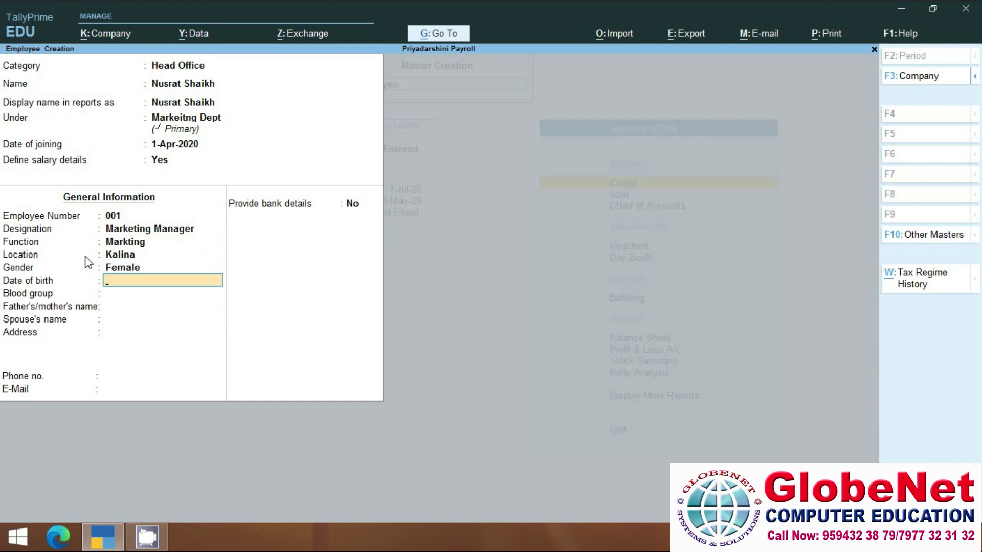
{"action": "key", "text": "Return"}
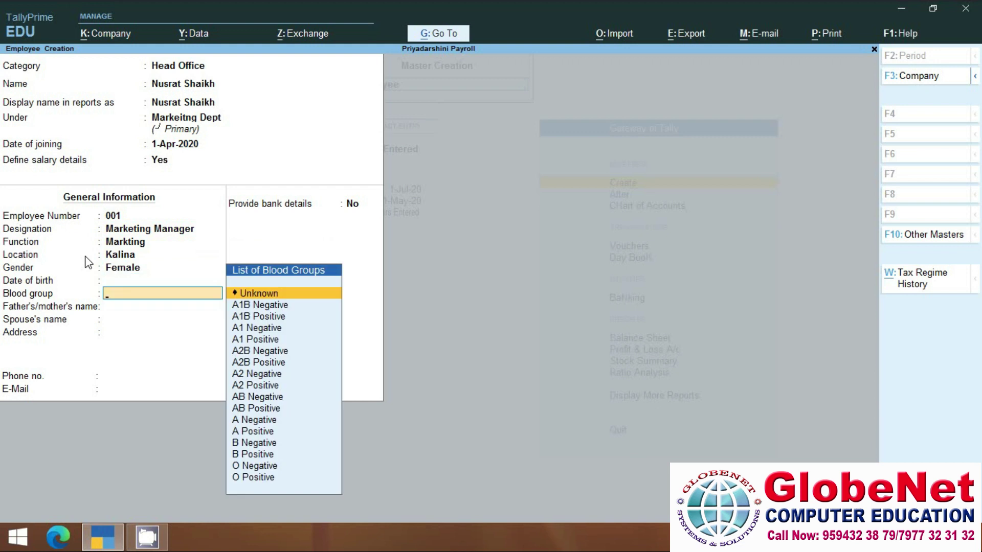
{"action": "key", "text": "Return"}
{"action": "key", "text": "Return"}
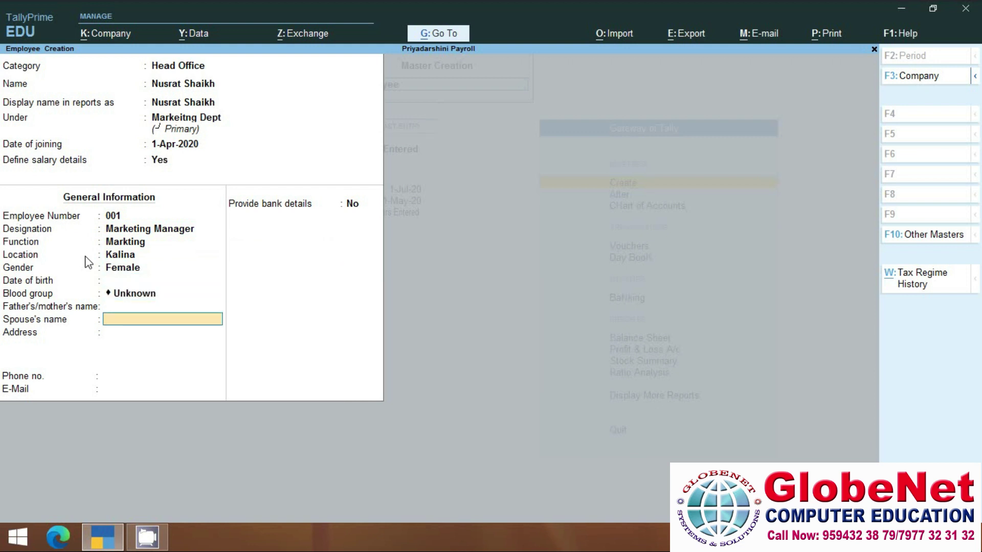
{"action": "key", "text": "Return"}
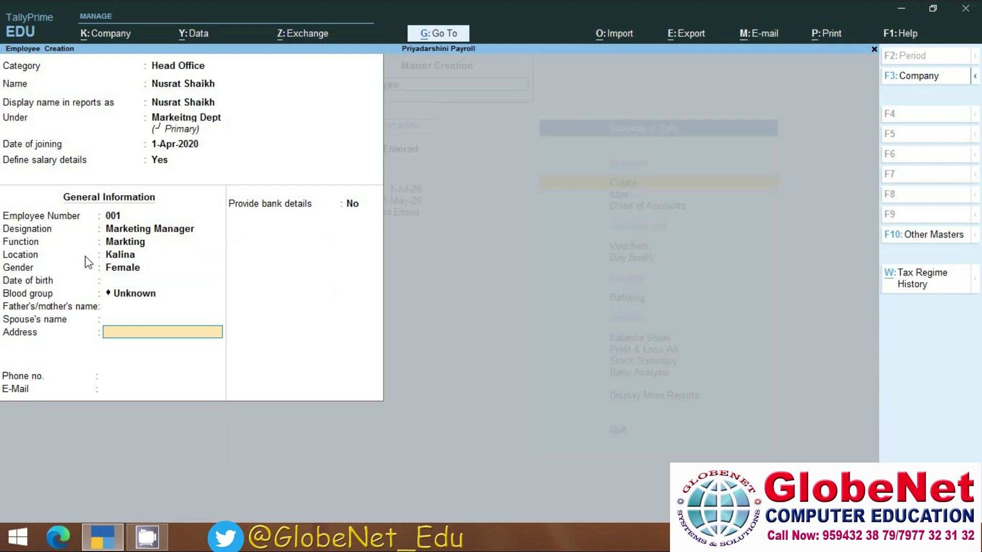
Fill in the employee's address, phone number and e-mail, and choose Yes to provide bank details.
{"action": "type", "text": "Kurla West"}
{"action": "key", "text": "Return"}
{"action": "key", "text": "Return"}
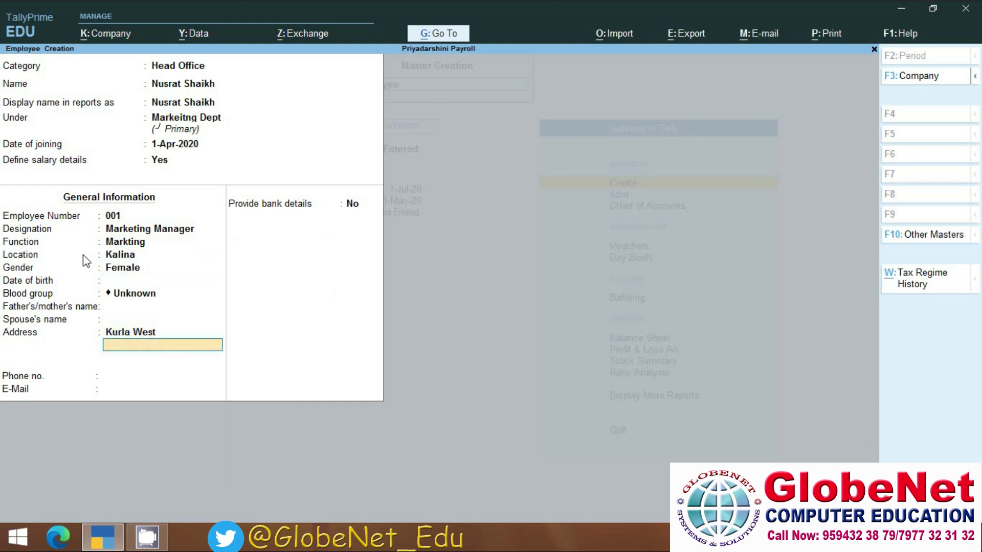
{"action": "type", "text": "26544545"}
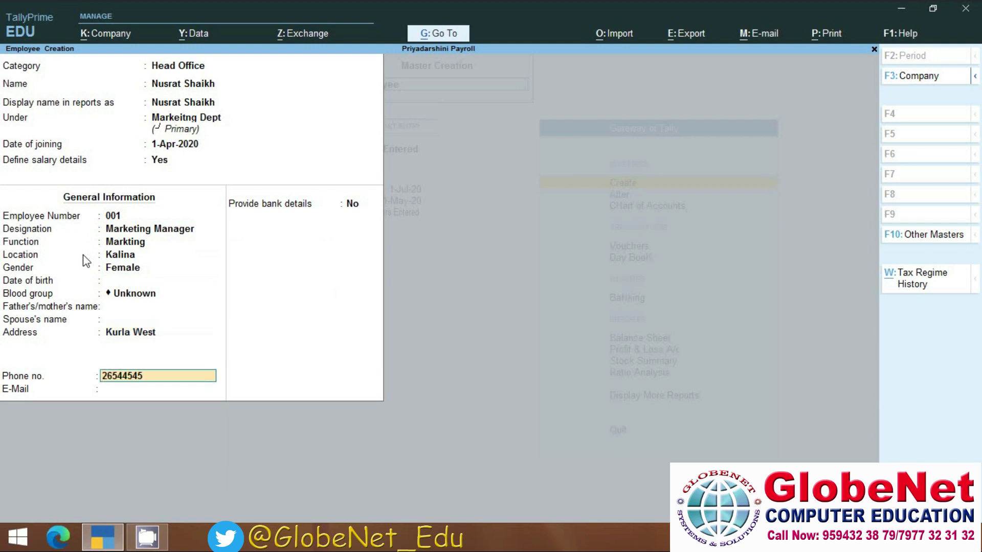
{"action": "key", "text": "Return"}
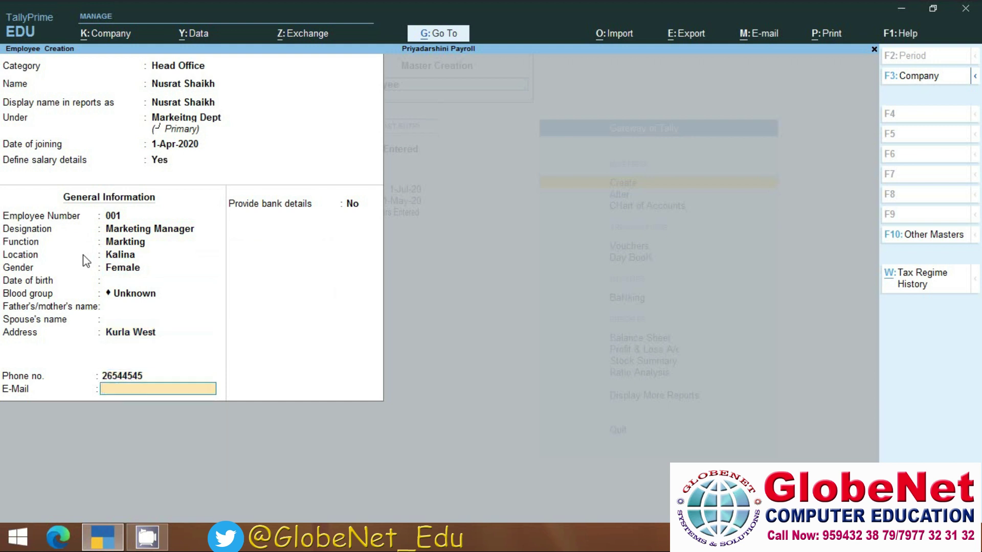
{"action": "key", "text": "Return"}
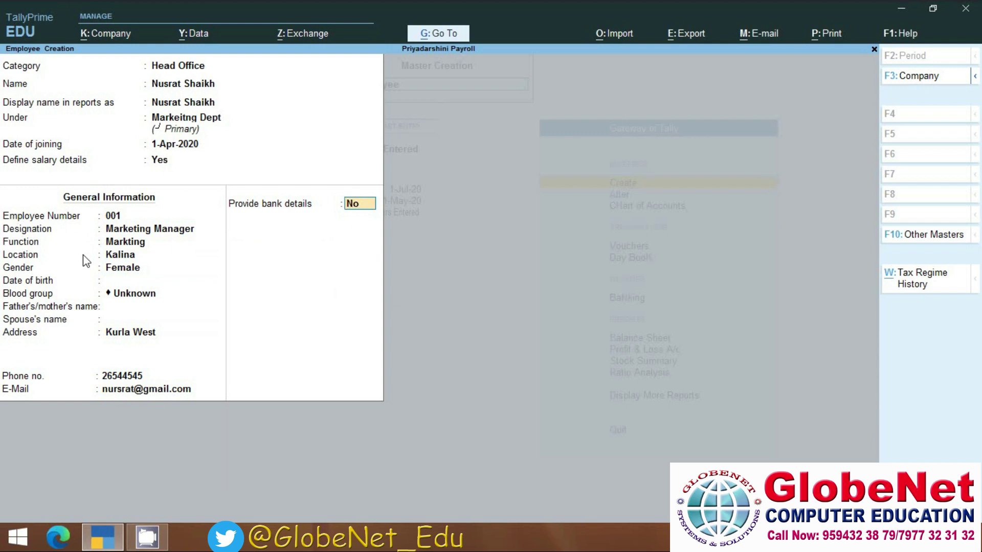
{"action": "type", "text": "y"}
{"action": "key", "text": "Return"}
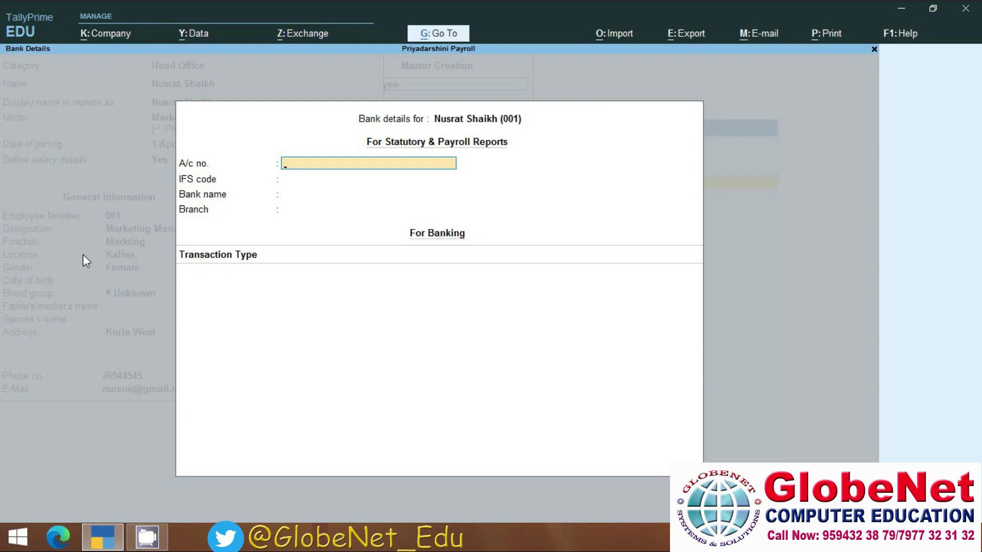
Enter the bank account number, IFS code CAN1254, bank Canara Bank and branch Kalina.
{"action": "key", "text": "Return"}
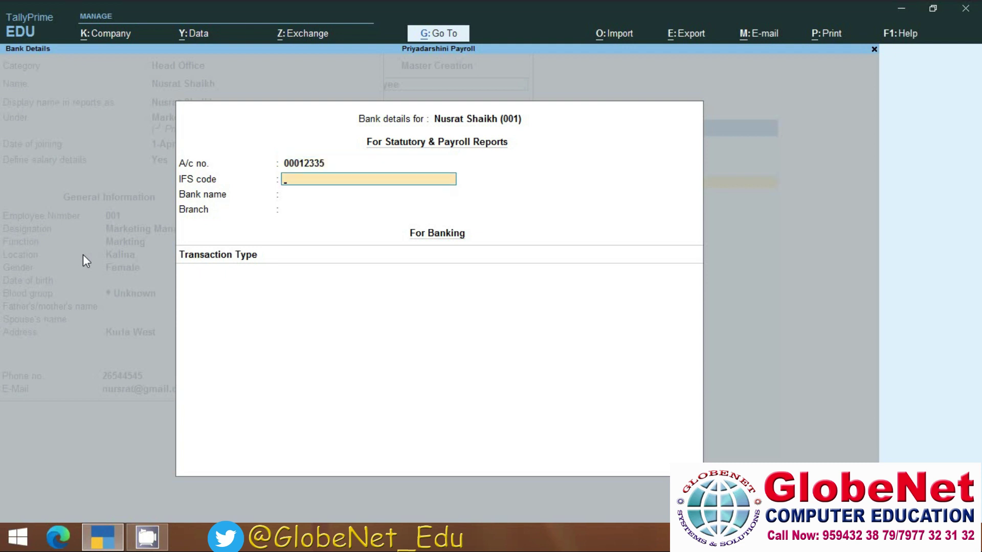
{"action": "type", "text": "CAN1254"}
{"action": "key", "text": "Return"}
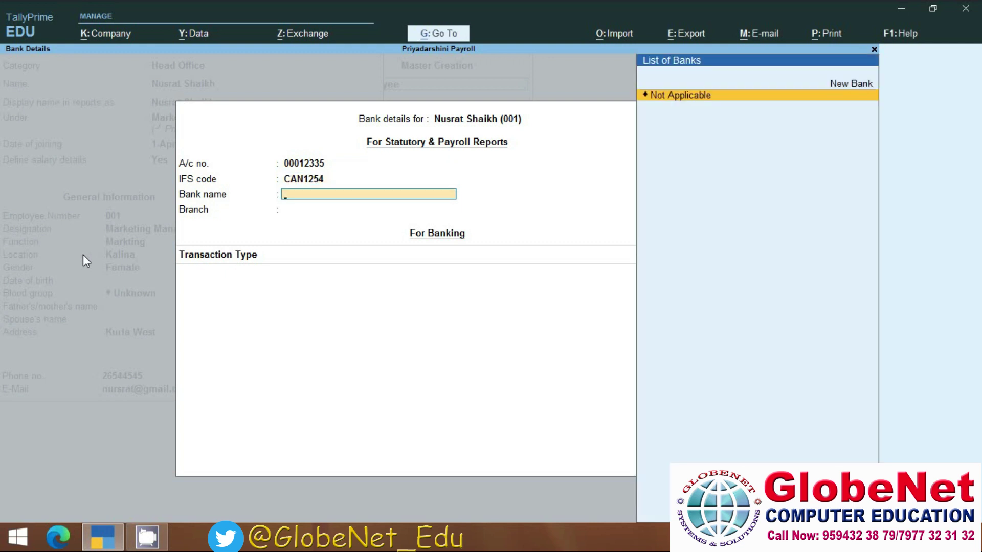
{"action": "type", "text": "Canara Bank"}
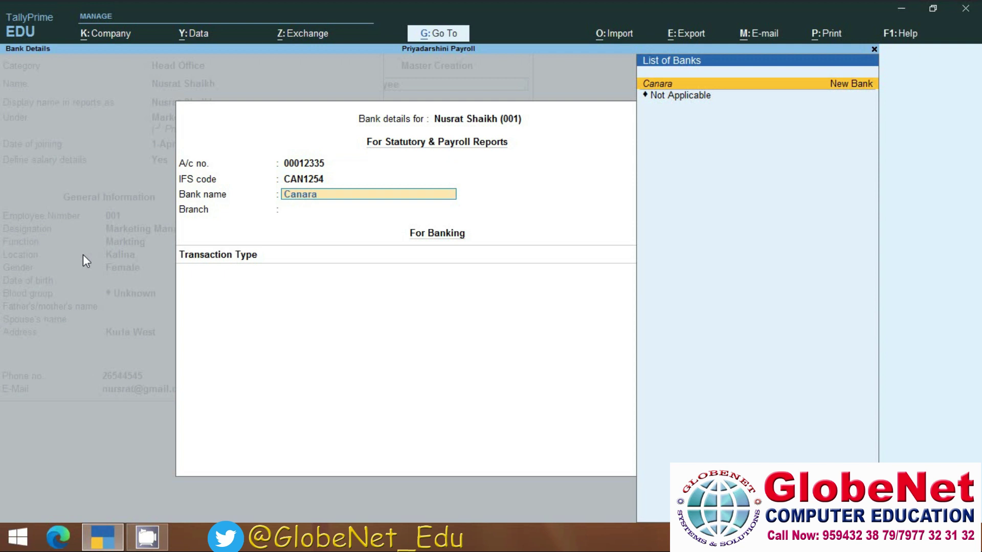
{"action": "key", "text": "Return"}
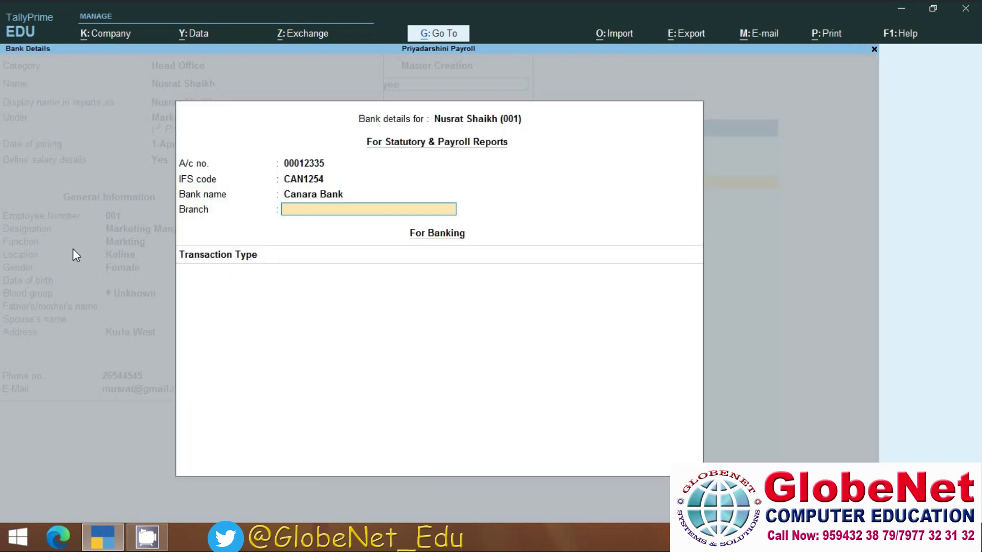
{"action": "type", "text": "Kalina"}
{"action": "key", "text": "Return"}
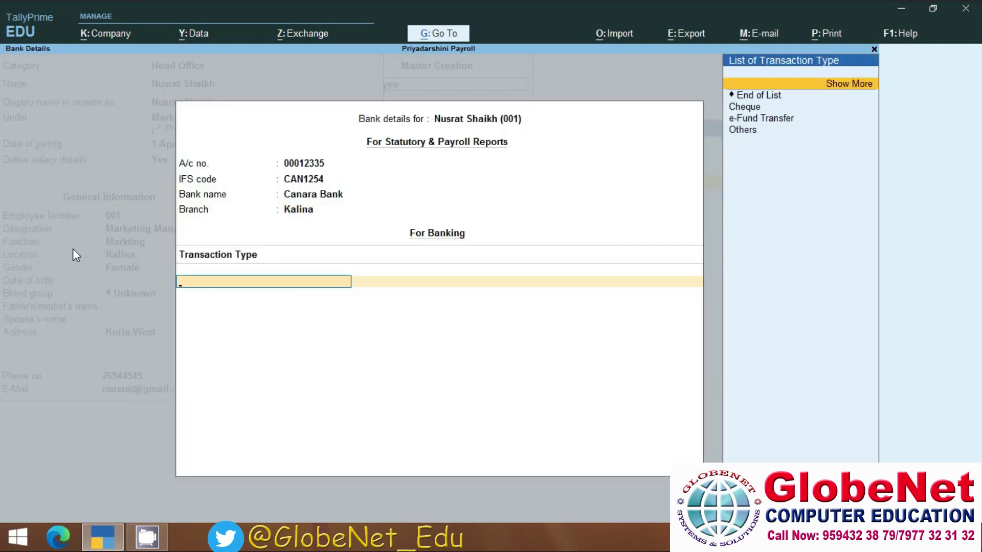
Choose e-Fund Transfer as the transaction type and save the employee record.
{"action": "key", "text": "Down"}
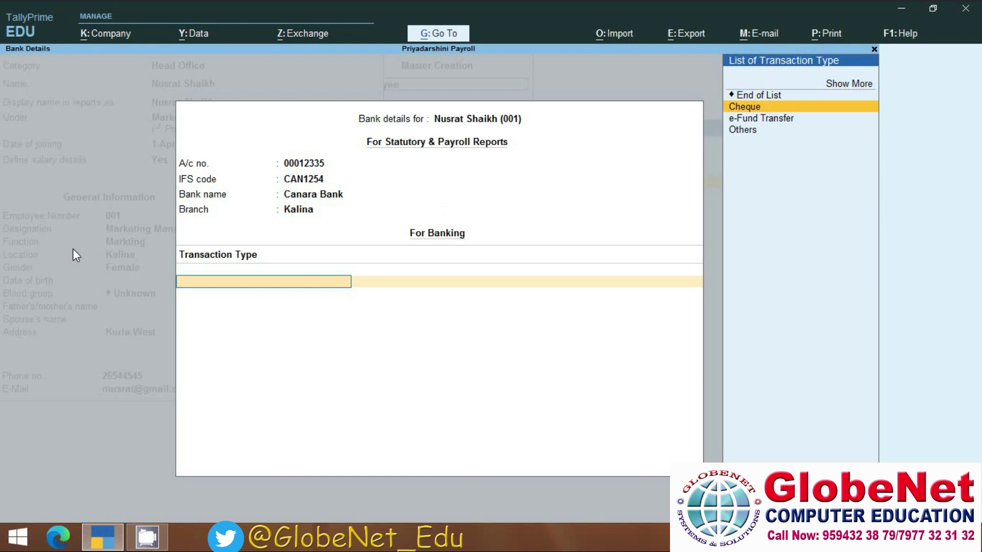
{"action": "key", "text": "Down"}
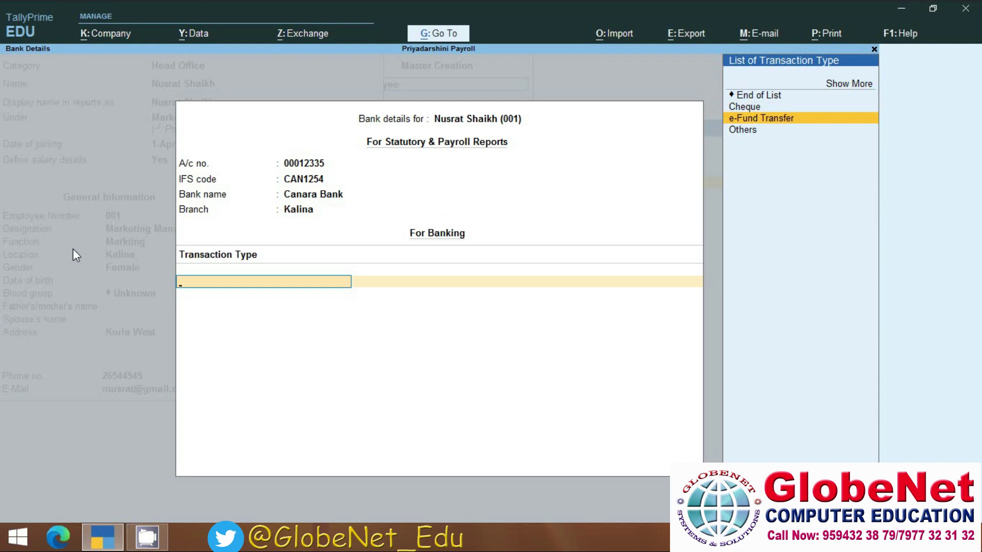
{"action": "key", "text": "Return"}
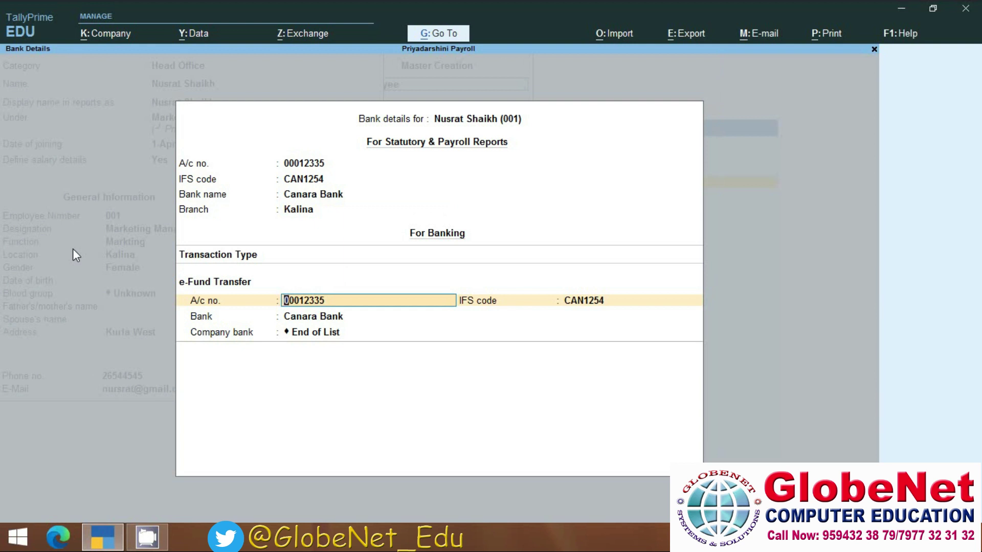
{"action": "key", "text": "Return"}
{"action": "key", "text": "Return"}
{"action": "key", "text": "Return"}
{"action": "key", "text": "Return"}
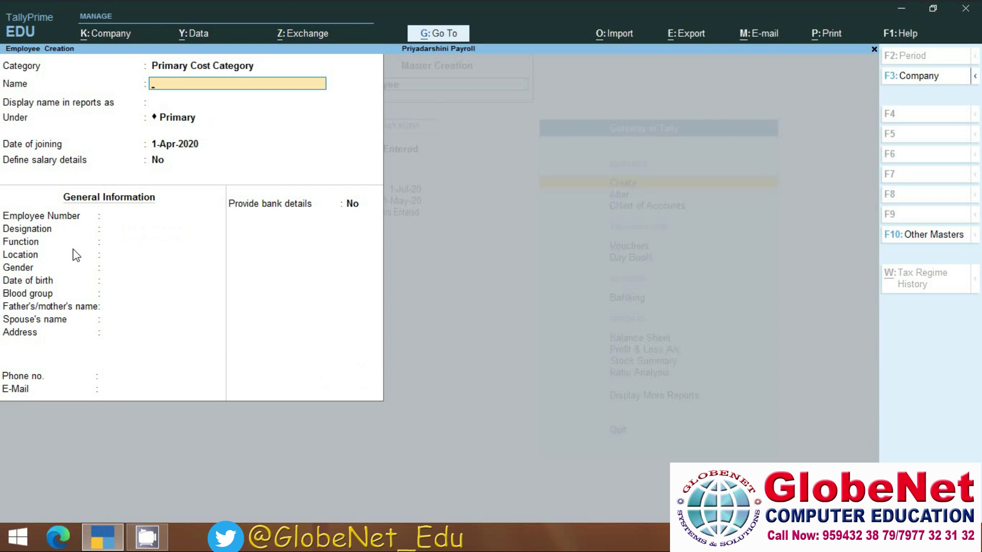
Start a second employee in the Head Office category and enter the employee's full name.
{"action": "key", "text": "BackSpace"}
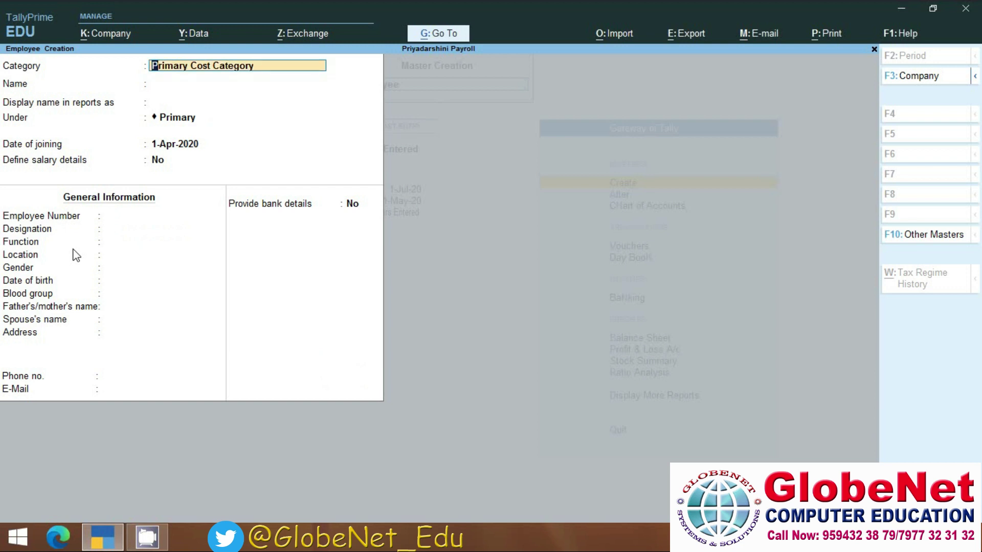
{"action": "key", "text": "BackSpace"}
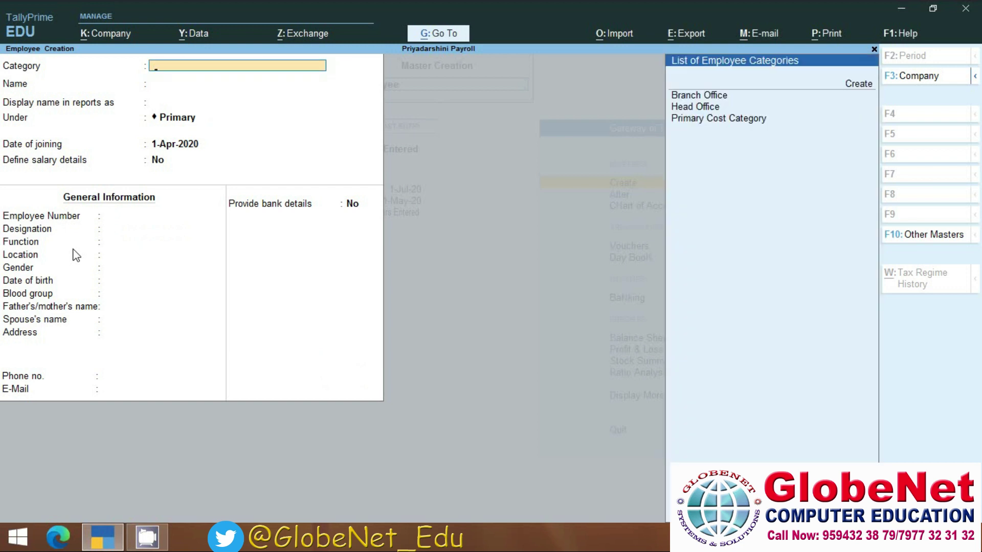
{"action": "key", "text": "Down"}
{"action": "key", "text": "Down"}
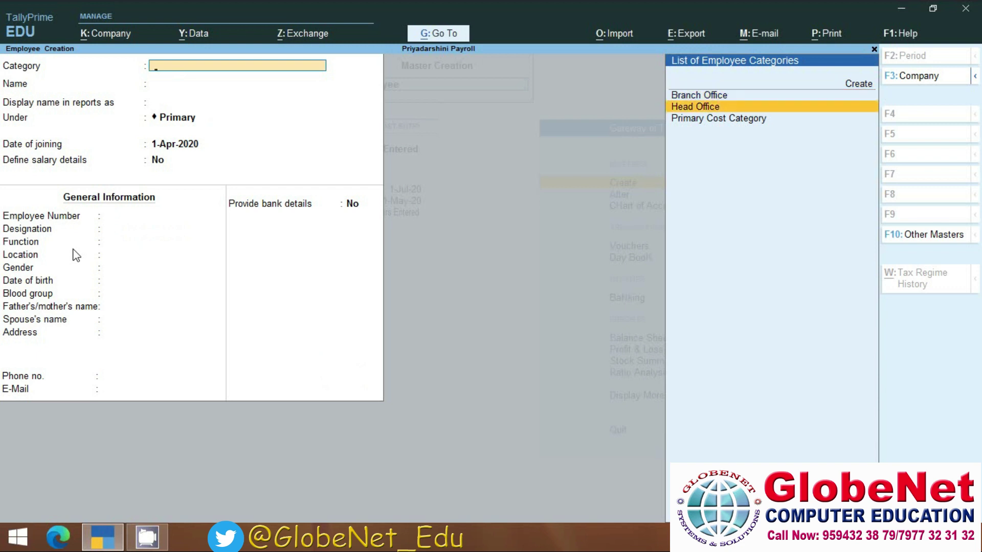
{"action": "key", "text": "Return"}
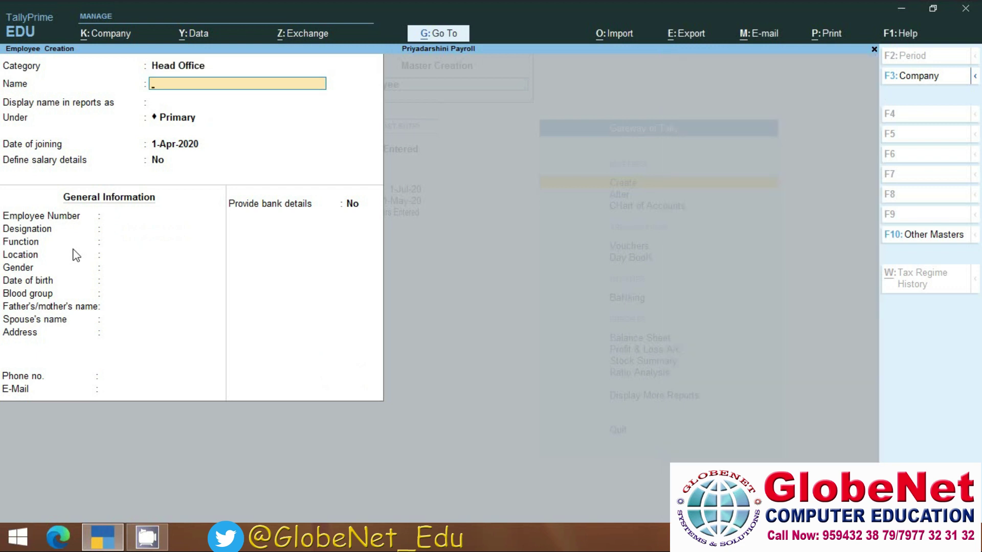
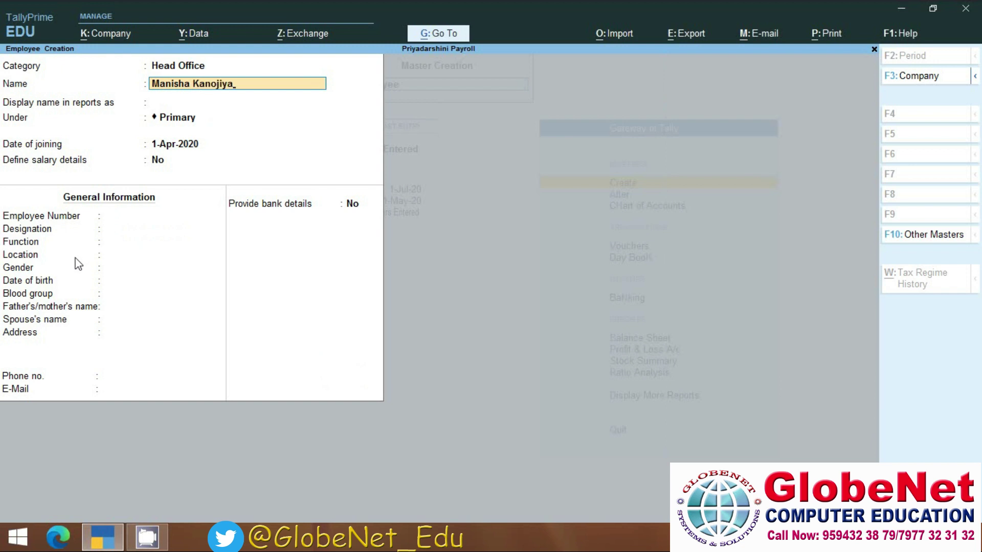
{"action": "key", "text": "Return"}
{"action": "key", "text": "Return"}
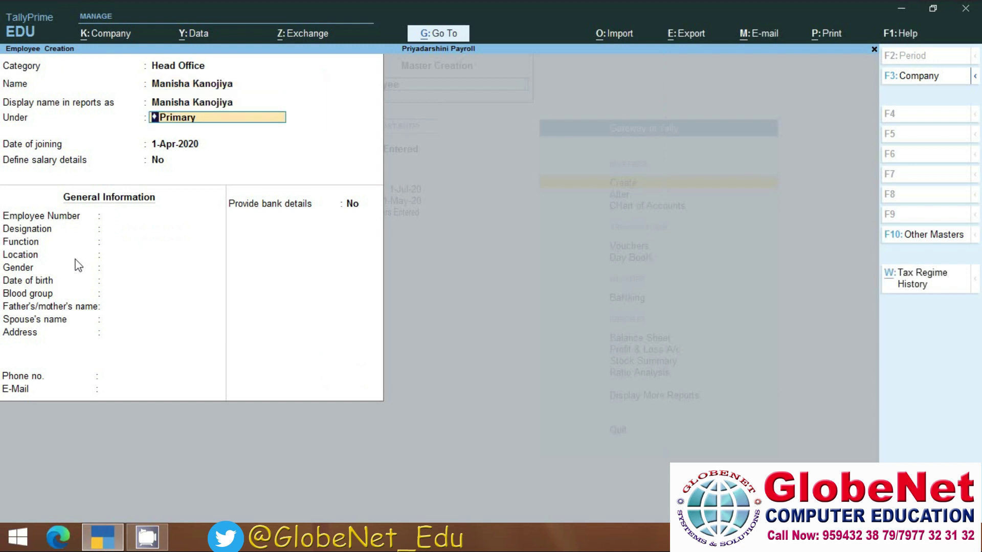
Place the employee under IT Dept, joining 1-May-2019, and choose Yes to define salary details.
{"action": "key", "text": "BackSpace"}
{"action": "key", "text": "Down"}
{"action": "key", "text": "Down"}
{"action": "key", "text": "Down"}
{"action": "key", "text": "Down"}
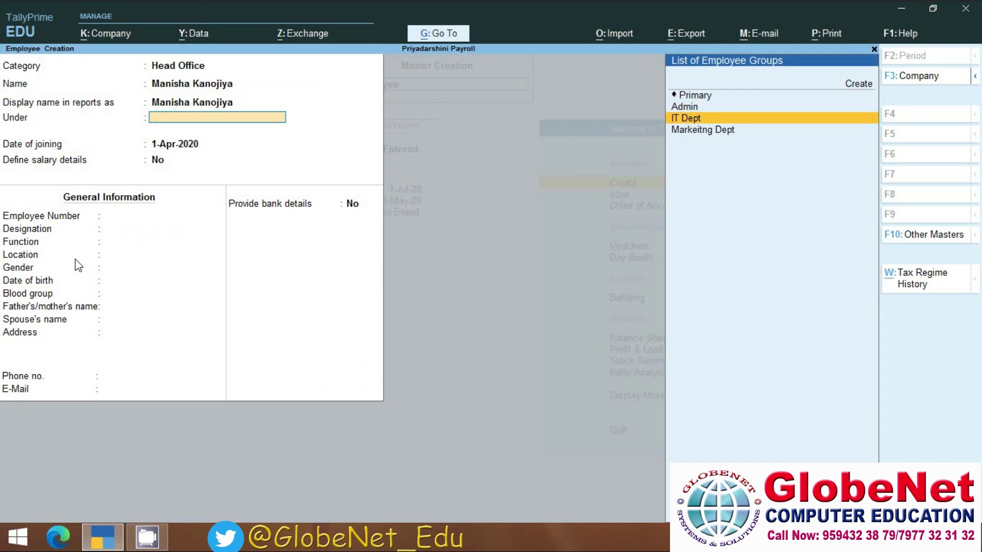
{"action": "key", "text": "Return"}
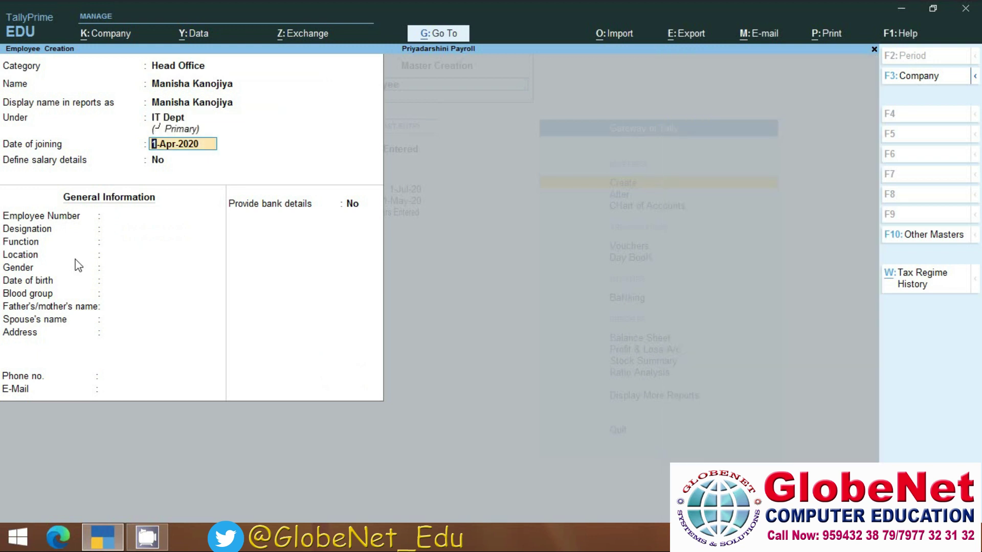
{"action": "type", "text": "1/5/2019"}
{"action": "key", "text": "Return"}
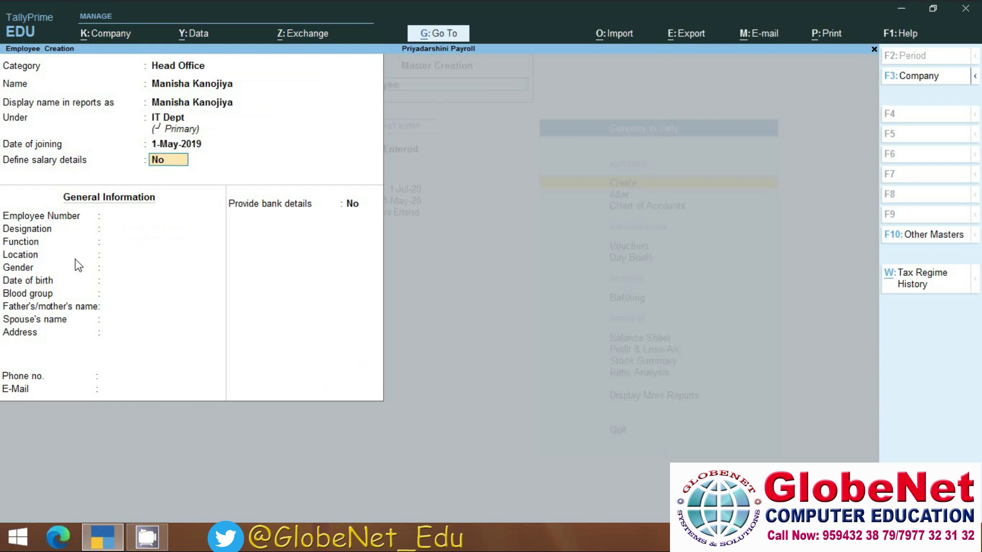
{"action": "type", "text": "y"}
{"action": "key", "text": "Return"}
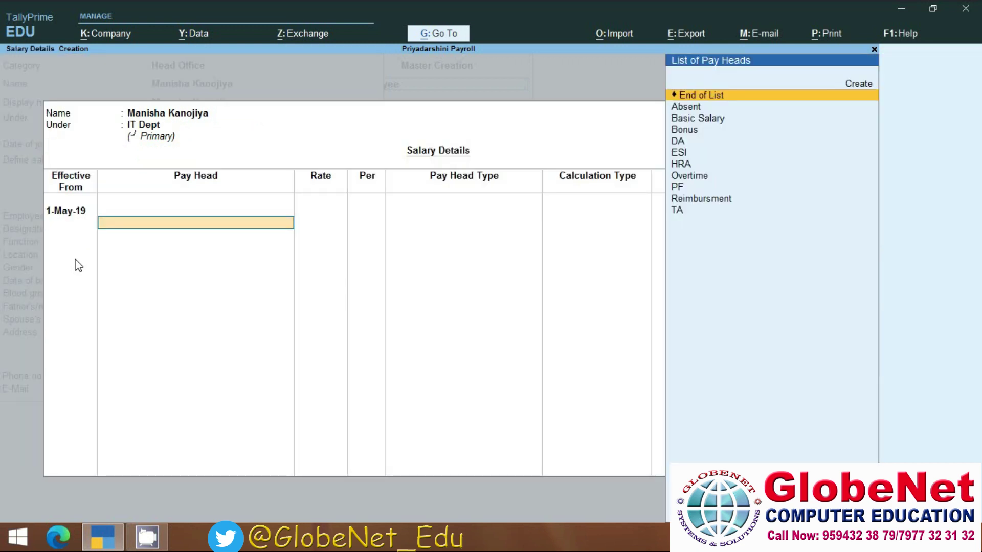
Add Basic Salary, DA and HRA pay heads, plus Overtime at 100 per hour.
{"action": "left_click", "coordinate": [688, 122]}
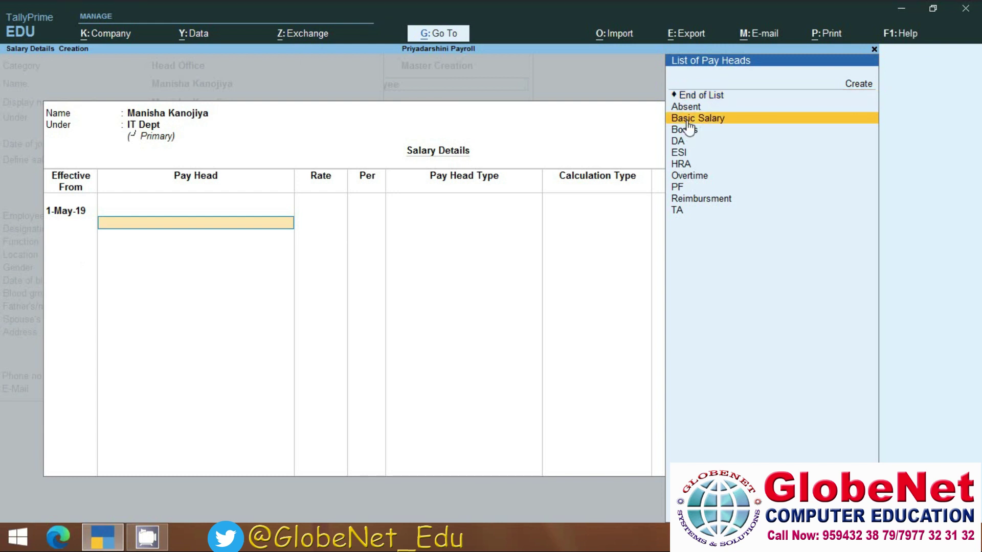
{"action": "left_click", "coordinate": [688, 122]}
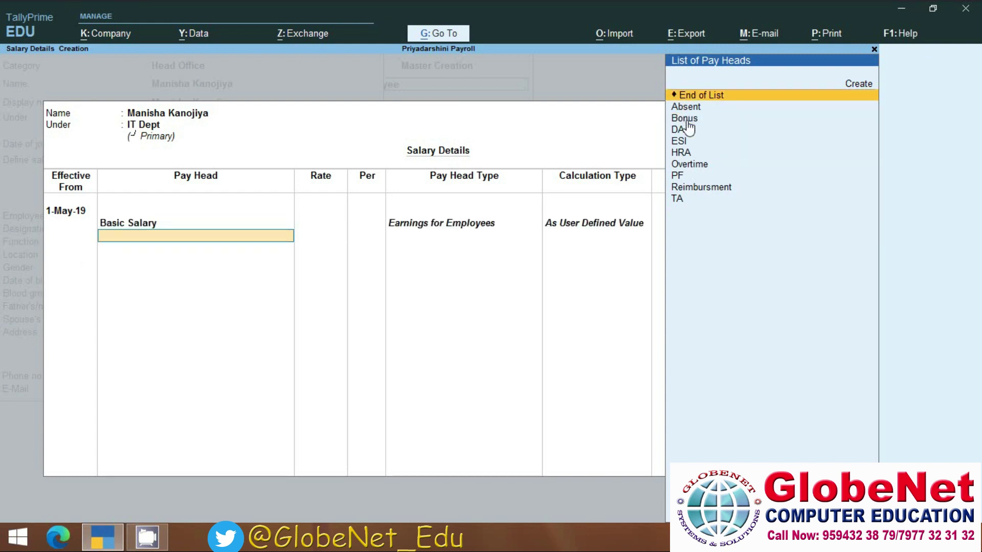
{"action": "key", "text": "Down"}
{"action": "key", "text": "Down"}
{"action": "key", "text": "Down"}
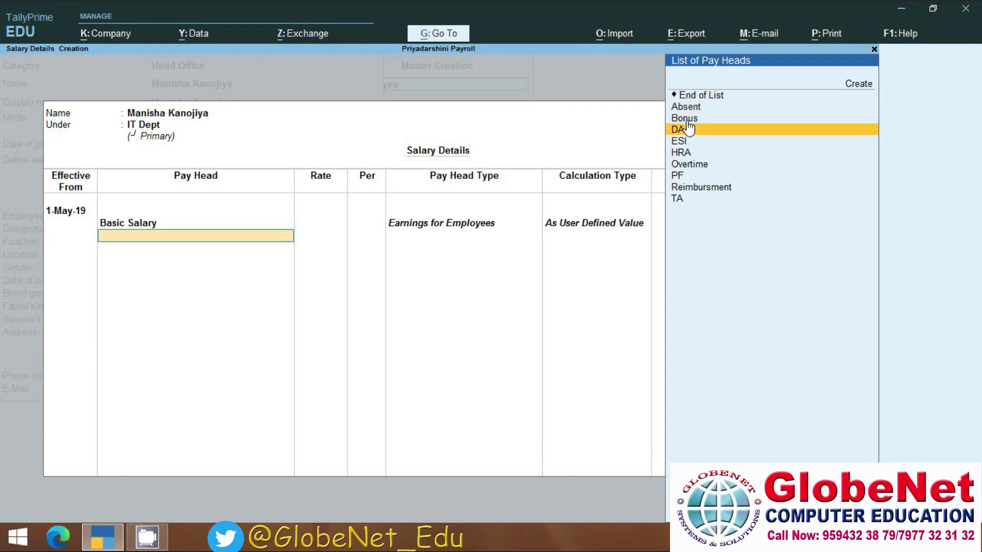
{"action": "key", "text": "Return"}
{"action": "key", "text": "Down"}
{"action": "key", "text": "Down"}
{"action": "key", "text": "Down"}
{"action": "key", "text": "Down"}
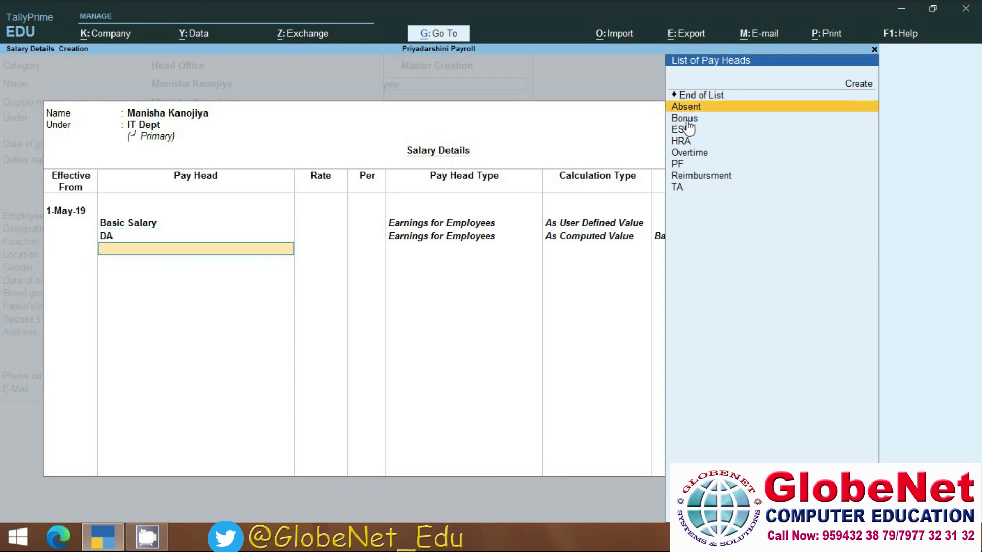
{"action": "key", "text": "Return"}
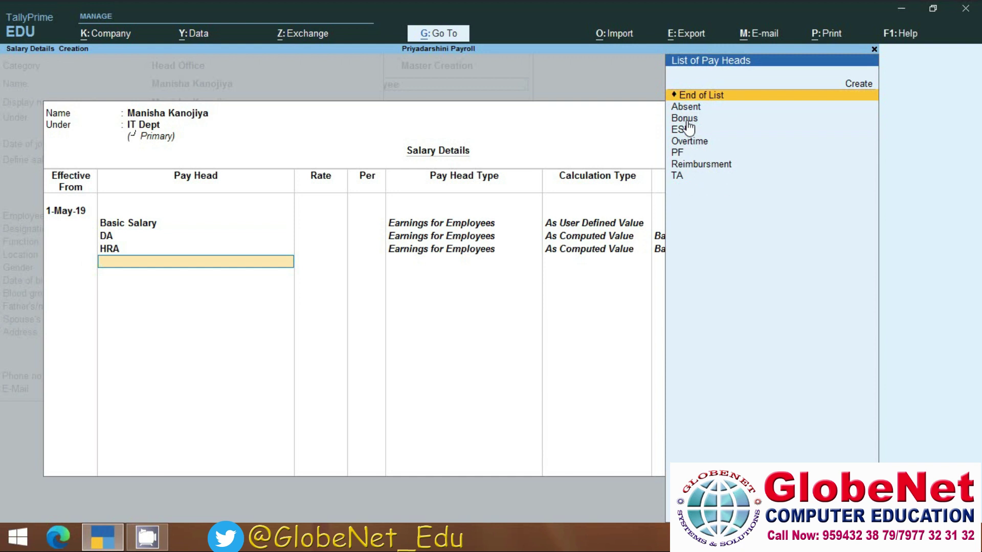
{"action": "key", "text": "Down"}
{"action": "key", "text": "Down"}
{"action": "key", "text": "Down"}
{"action": "key", "text": "Down"}
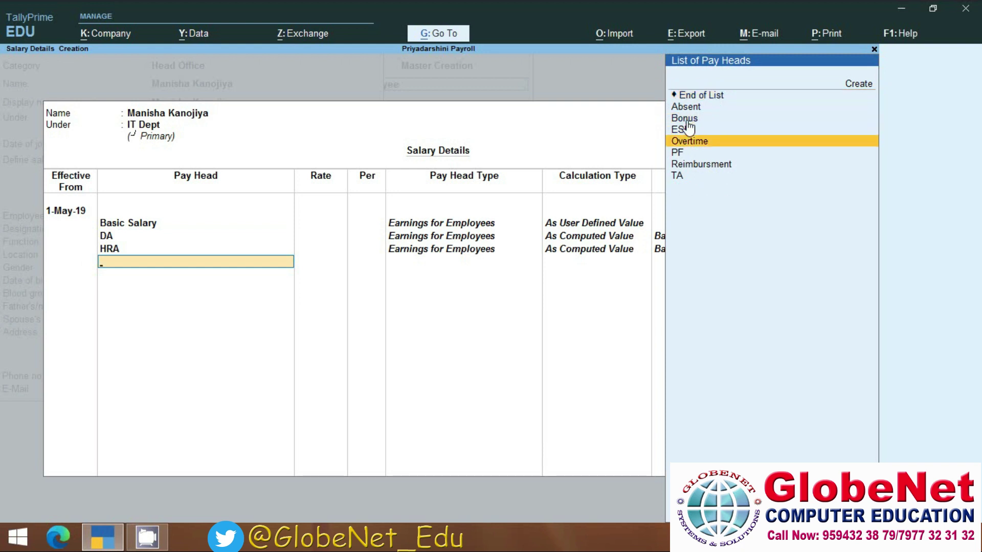
{"action": "key", "text": "Return"}
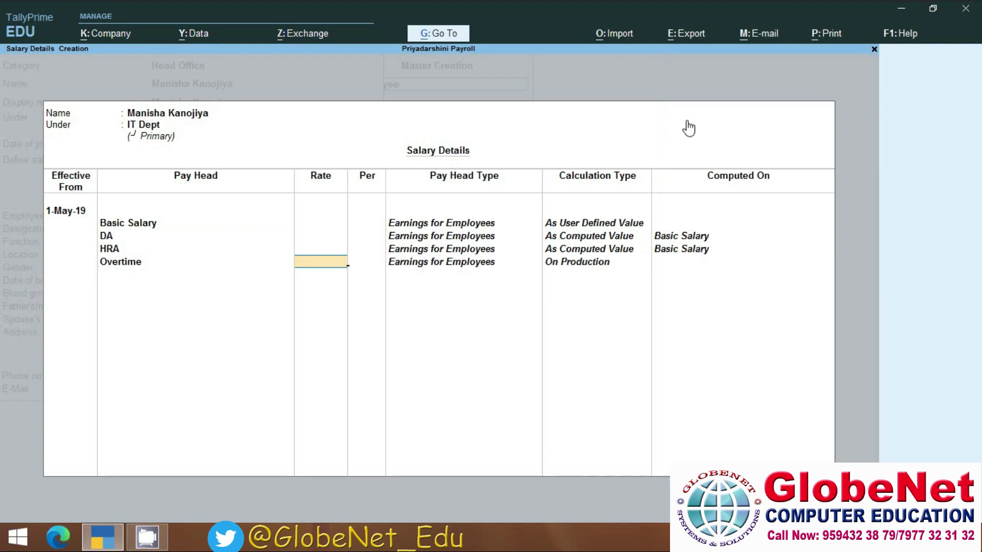
{"action": "type", "text": "100"}
{"action": "key", "text": "Return"}
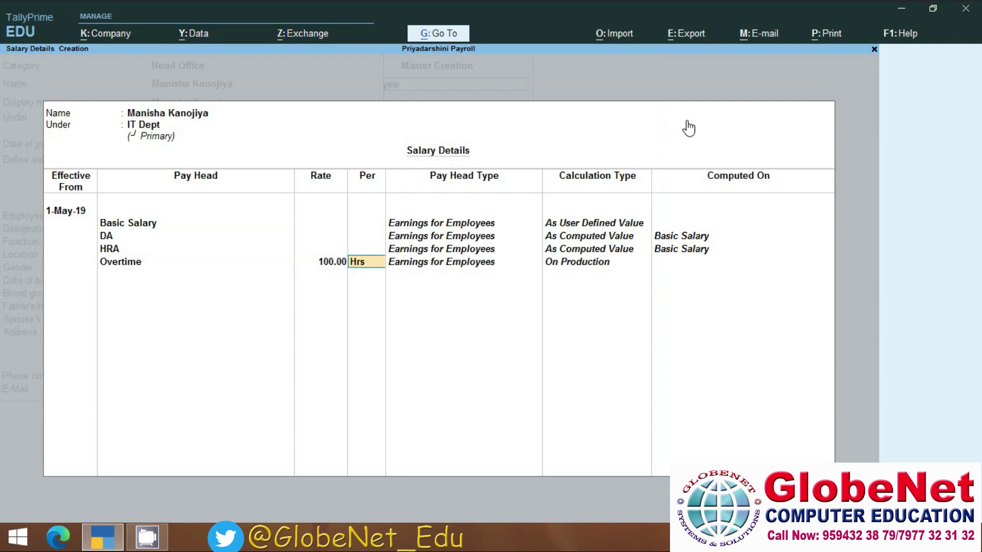
{"action": "key", "text": "Return"}
Add Absent at 200 per day and Bonus at 5,000 per month.
{"action": "key", "text": "Down"}
{"action": "key", "text": "Return"}
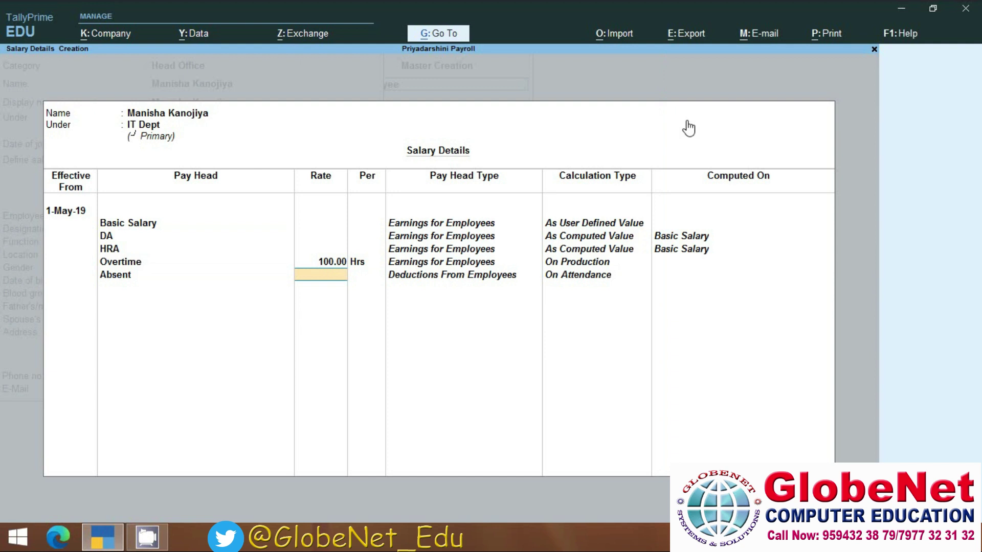
{"action": "type", "text": "200"}
{"action": "key", "text": "Return"}
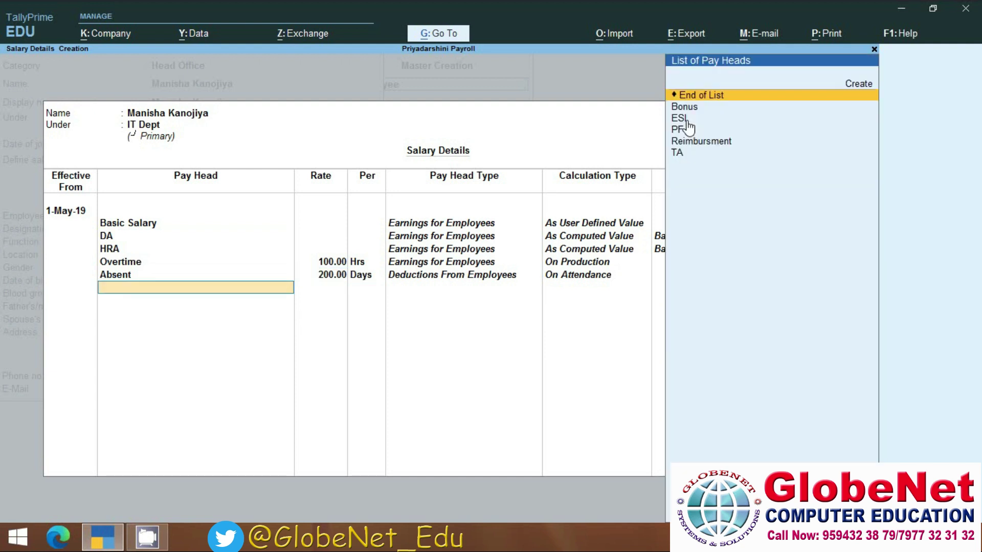
{"action": "key", "text": "Down"}
{"action": "key", "text": "Down"}
{"action": "key", "text": "Up"}
{"action": "key", "text": "Return"}
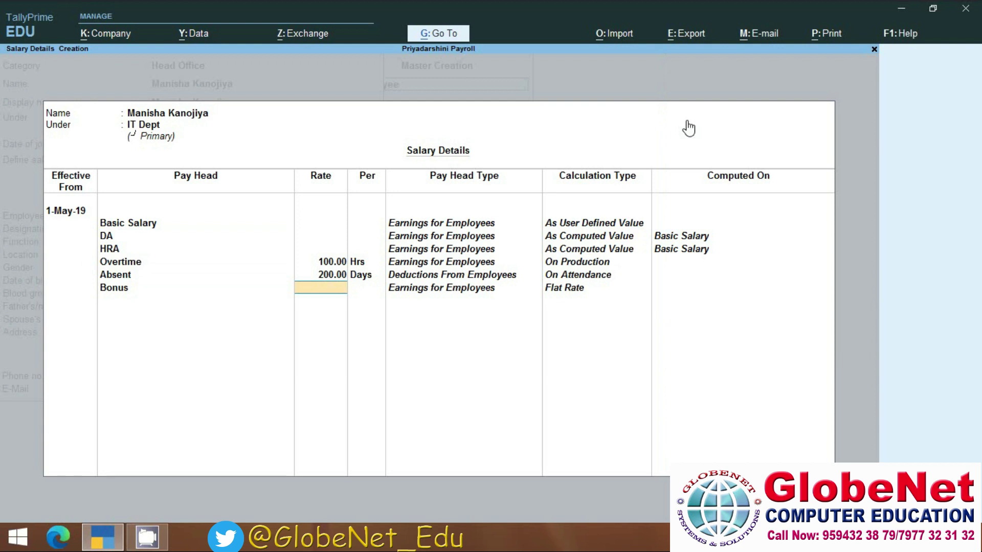
{"action": "type", "text": "5000"}
{"action": "key", "text": "Return"}
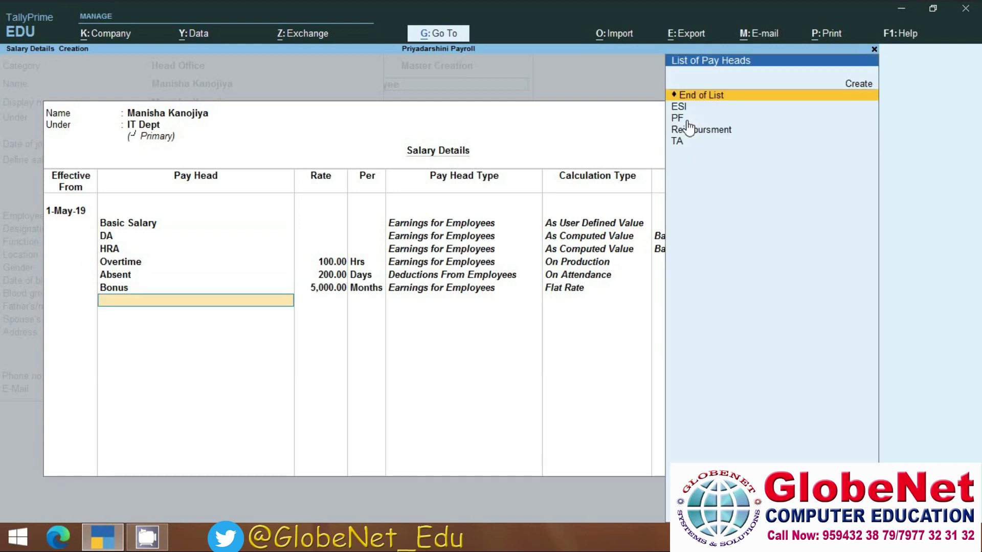
Add Reimbursment and PF pay heads and accept the salary details.
{"action": "key", "text": "Down"}
{"action": "key", "text": "Down"}
{"action": "key", "text": "Down"}
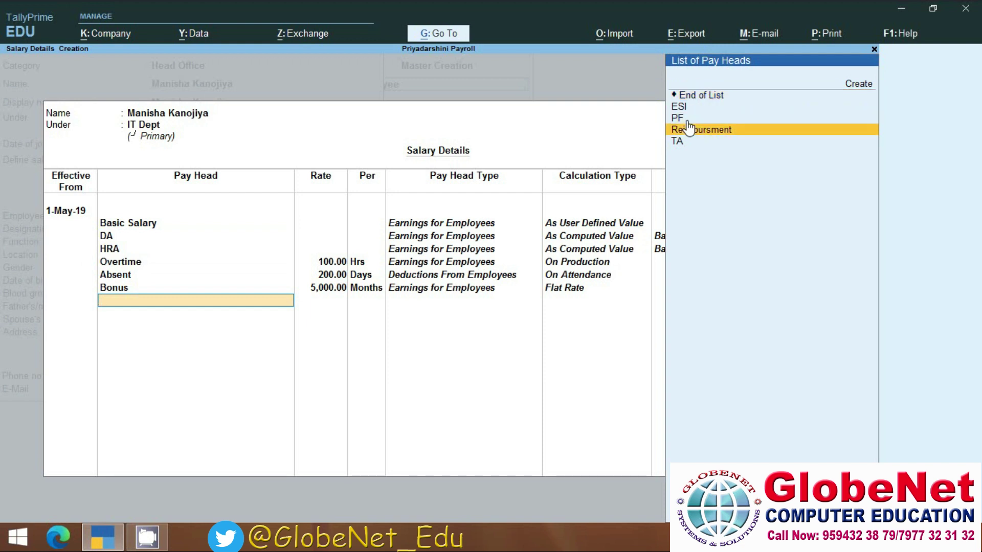
{"action": "key", "text": "Return"}
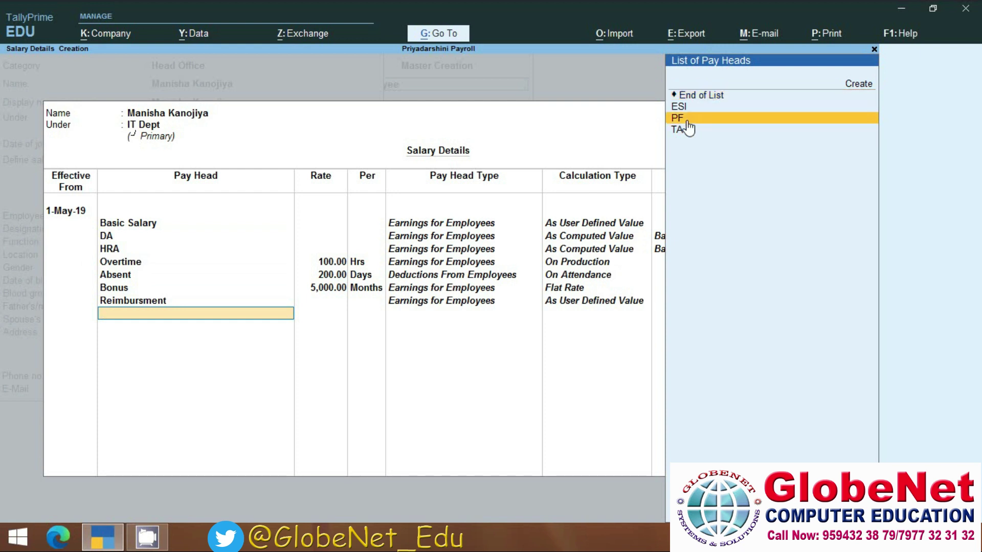
{"action": "key", "text": "Down"}
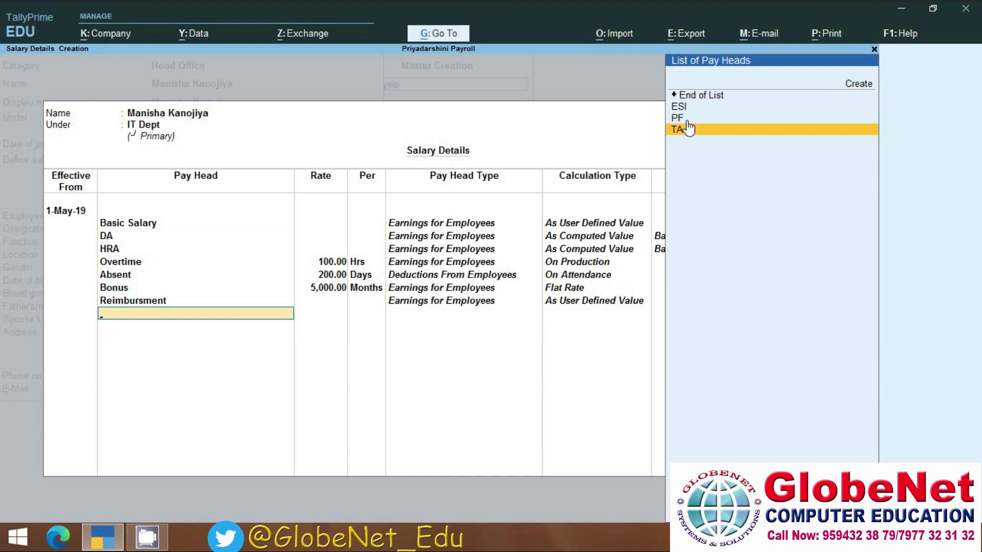
{"action": "key", "text": "Up"}
{"action": "key", "text": "Return"}
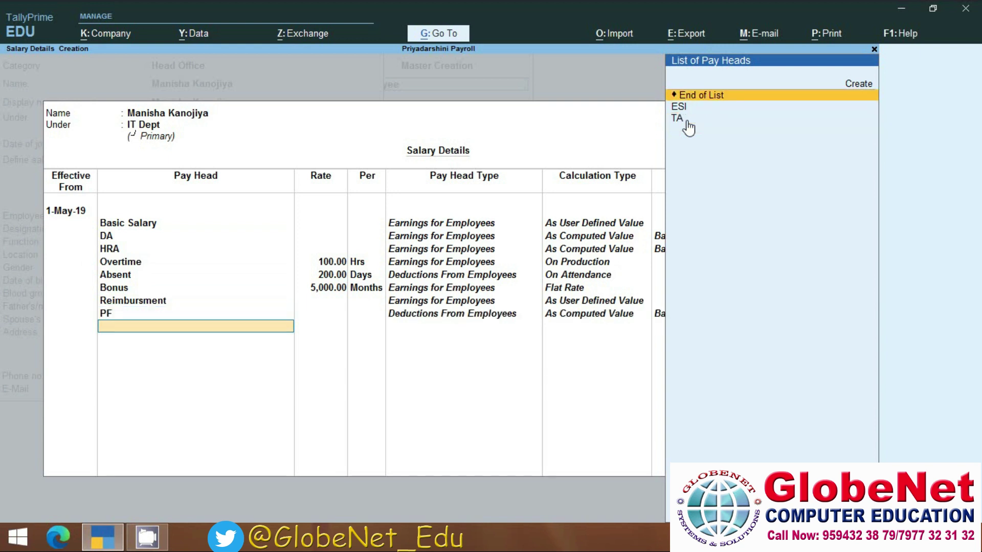
{"action": "key", "text": "Return"}
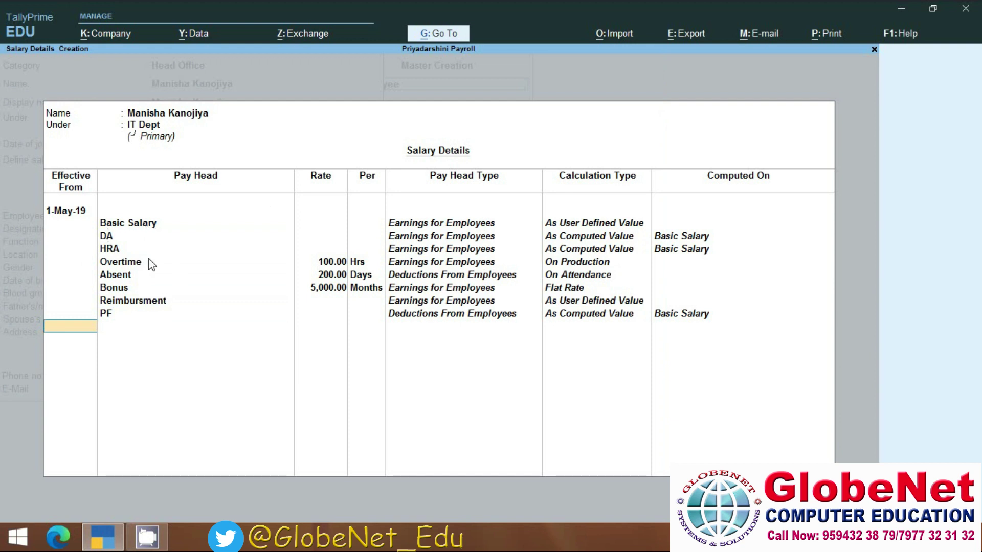
{"action": "key", "text": "Return"}
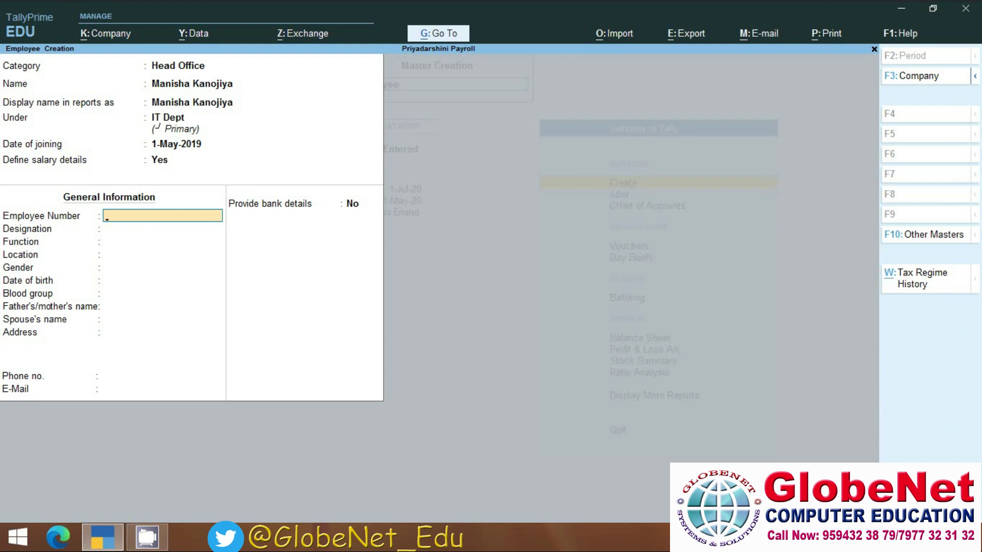
Enable Passport and Visa Details and Contract Details in the employee form's F12 configuration.
{"action": "key", "text": "F12"}
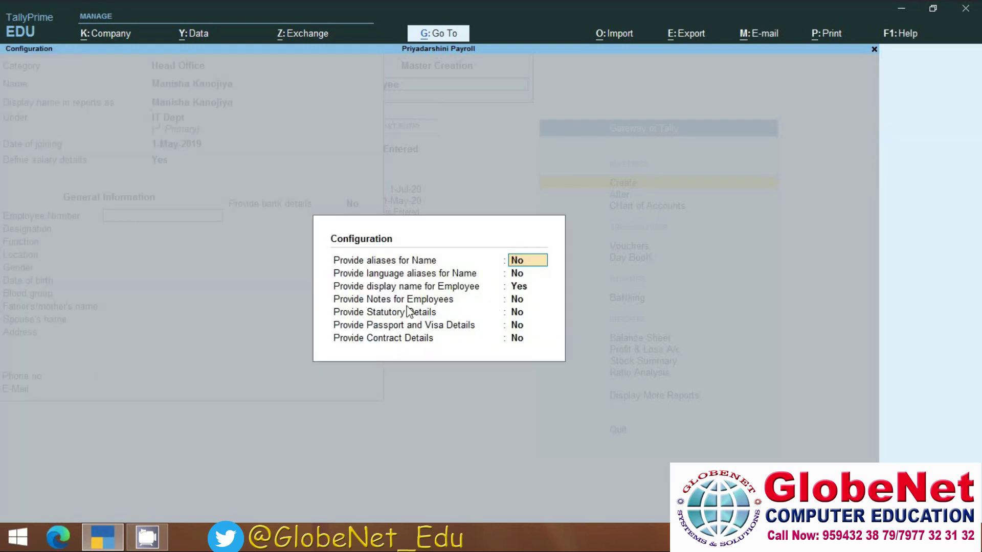
{"action": "left_click", "coordinate": [521, 327]}
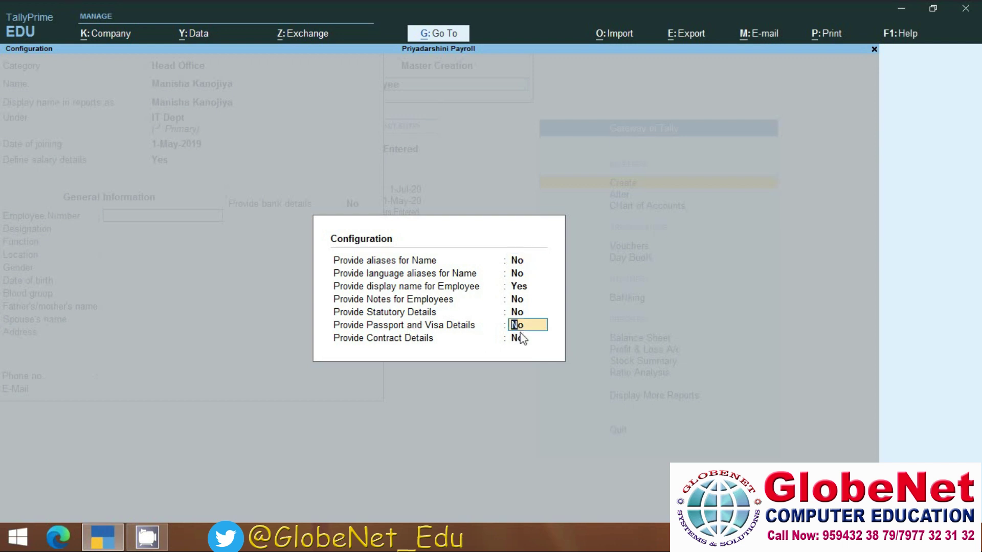
{"action": "type", "text": "y"}
{"action": "key", "text": "Return"}
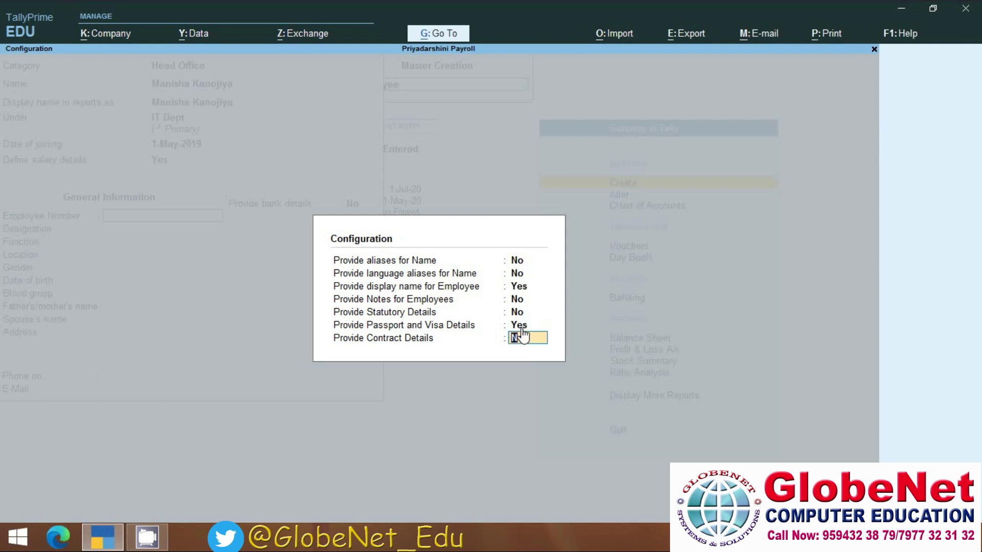
{"action": "type", "text": "y"}
{"action": "key", "text": "Return"}
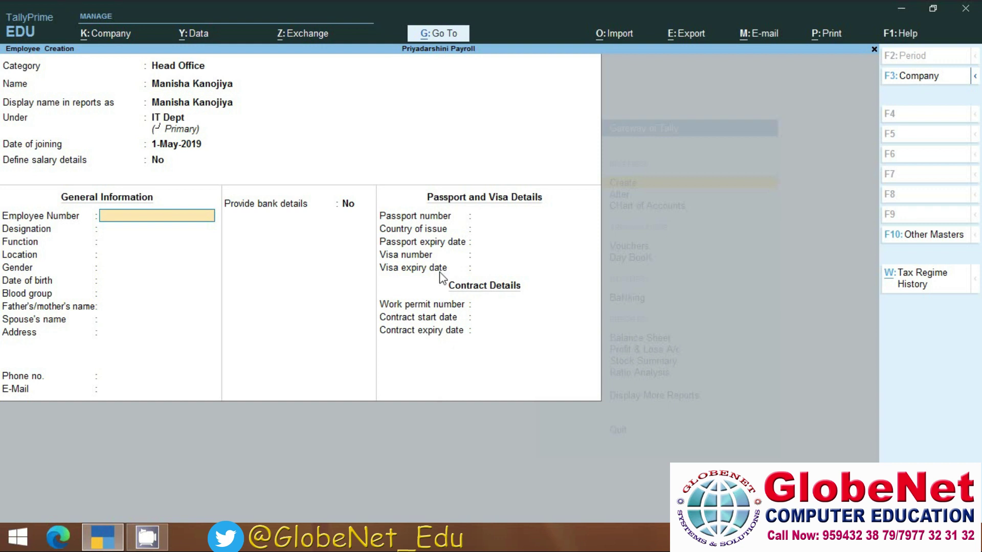
Enter employee number 002, designation Faculty, function Teaching, location Kalina and gender Female.
{"action": "type", "text": "002"}
{"action": "key", "text": "Return"}
{"action": "type", "text": "Faculty"}
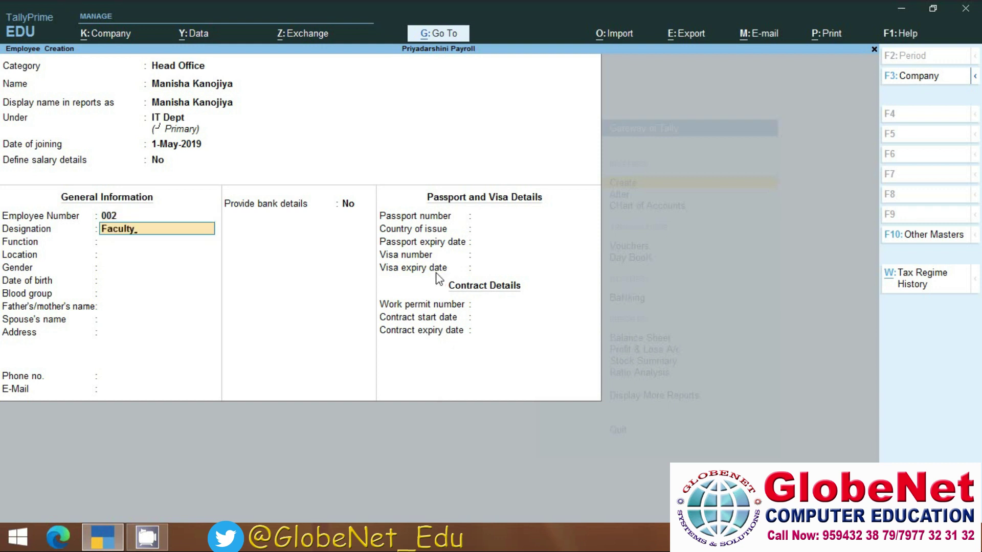
{"action": "key", "text": "Return"}
{"action": "type", "text": "Teaching"}
{"action": "key", "text": "Return"}
{"action": "type", "text": "Kalina"}
{"action": "key", "text": "Return"}
{"action": "key", "text": "Down"}
{"action": "key", "text": "Return"}
Fill in the employee's address, phone and e-mail, turn on bank details and enter the account number.
{"action": "key", "text": "Return"}
{"action": "key", "text": "Return"}
{"action": "key", "text": "Return"}
{"action": "key", "text": "Return"}
{"action": "type", "text": "Kalina Santacruz East"}
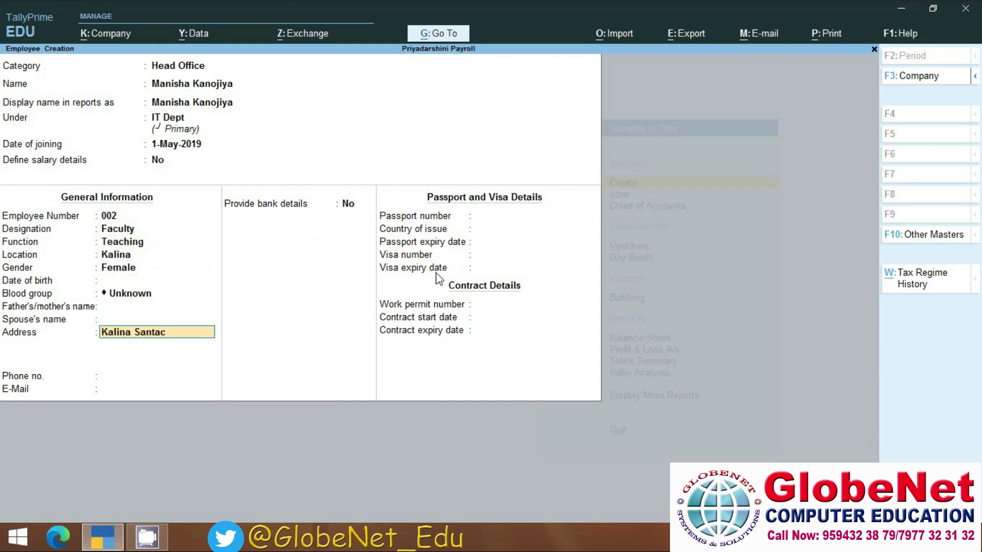
{"action": "key", "text": "Return"}
{"action": "key", "text": "Return"}
{"action": "type", "text": "5646464"}
{"action": "key", "text": "Return"}
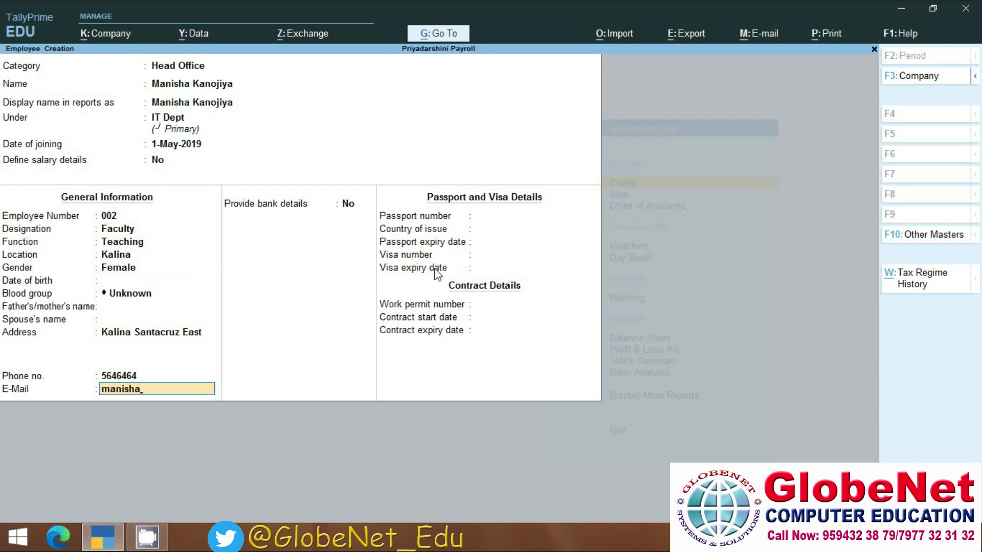
{"action": "key", "text": "Return"}
{"action": "type", "text": "y"}
{"action": "key", "text": "Return"}
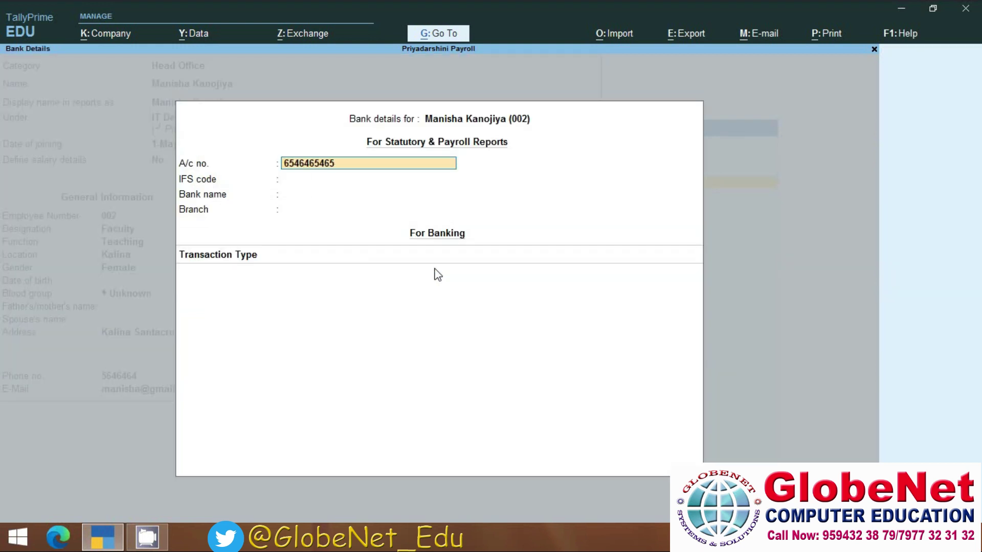
Enter IFS code ICI00121, bank Icici, branch Bkc with e-Fund Transfer, and save the employee.
{"action": "key", "text": "Return"}
{"action": "type", "text": "ICI00121"}
{"action": "key", "text": "Return"}
{"action": "type", "text": "Icici"}
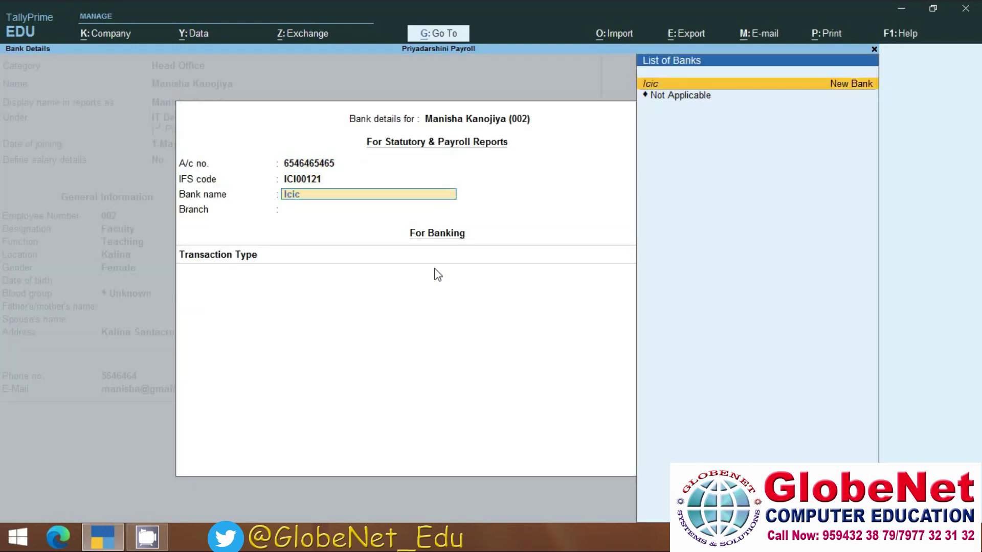
{"action": "key", "text": "Return"}
{"action": "type", "text": "Bkc"}
{"action": "key", "text": "Return"}
{"action": "key", "text": "Down"}
{"action": "key", "text": "Down"}
{"action": "key", "text": "Down"}
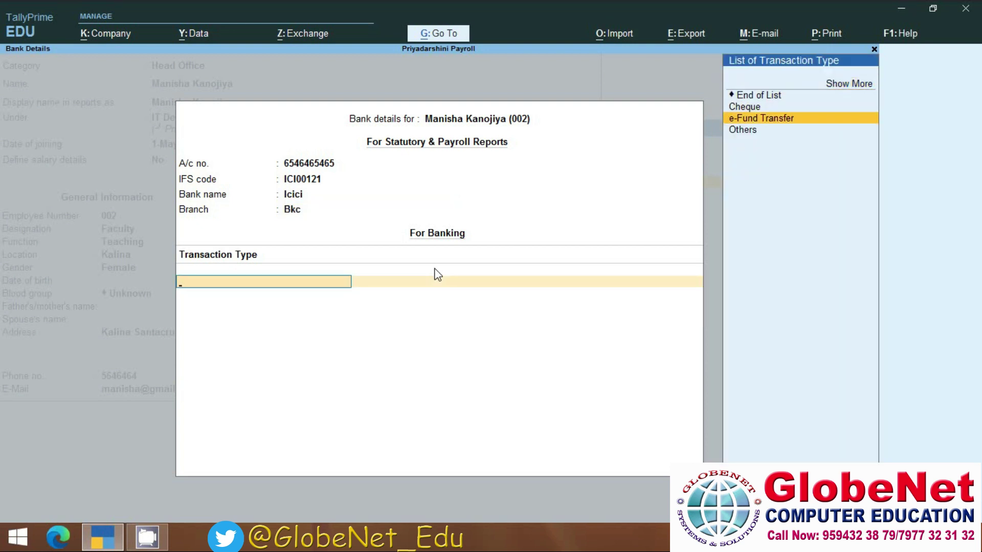
{"action": "key", "text": "Return"}
{"action": "key", "text": "Return"}
{"action": "key", "text": "Return"}
{"action": "key", "text": "Return"}
{"action": "key", "text": "Return"}
{"action": "key", "text": "Return"}
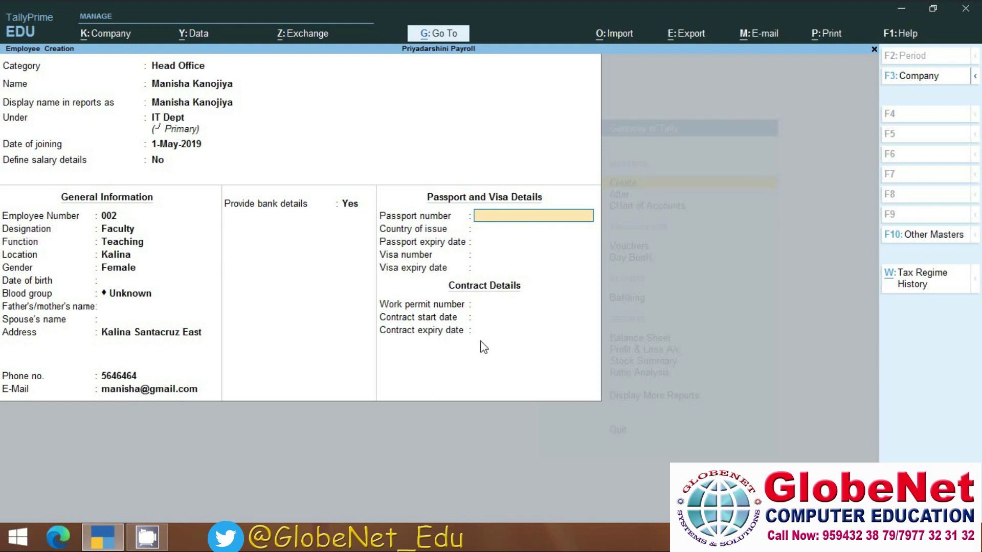
{"action": "key", "text": "Return"}
{"action": "key", "text": "Return"}
{"action": "key", "text": "Return"}
{"action": "key", "text": "Return"}
{"action": "key", "text": "Return"}
{"action": "key", "text": "Return"}
{"action": "key", "text": "Return"}
{"action": "key", "text": "Return"}
{"action": "key", "text": "Return"}
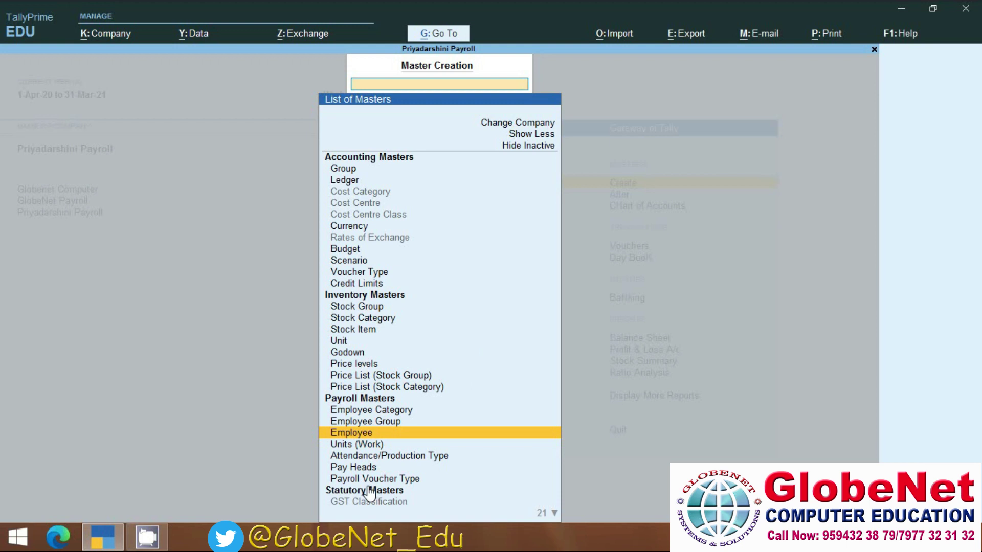
Go back to the main menu and open a new Attendance voucher from Other Vouchers.
{"action": "key", "text": "Escape"}
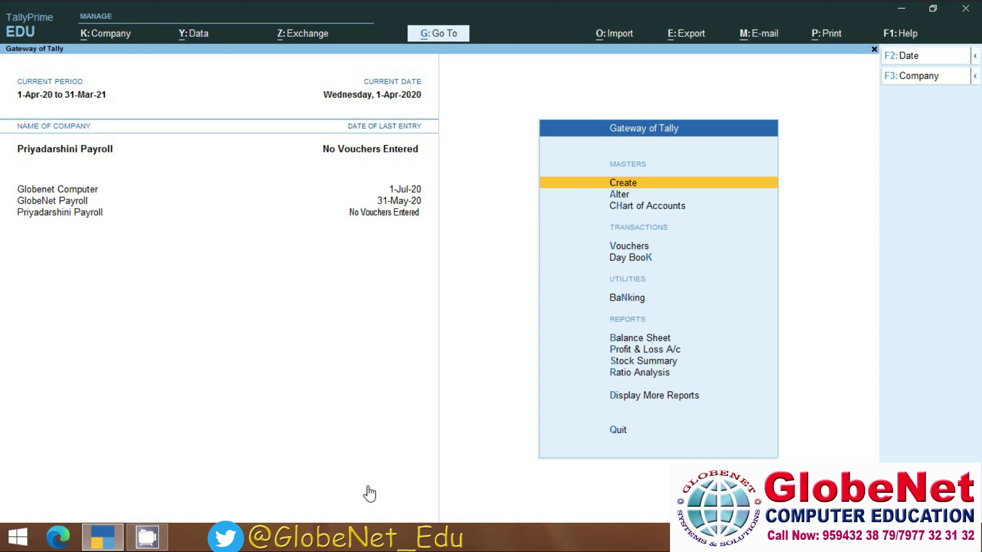
{"action": "key", "text": "Down"}
{"action": "key", "text": "Down"}
{"action": "key", "text": "Down"}
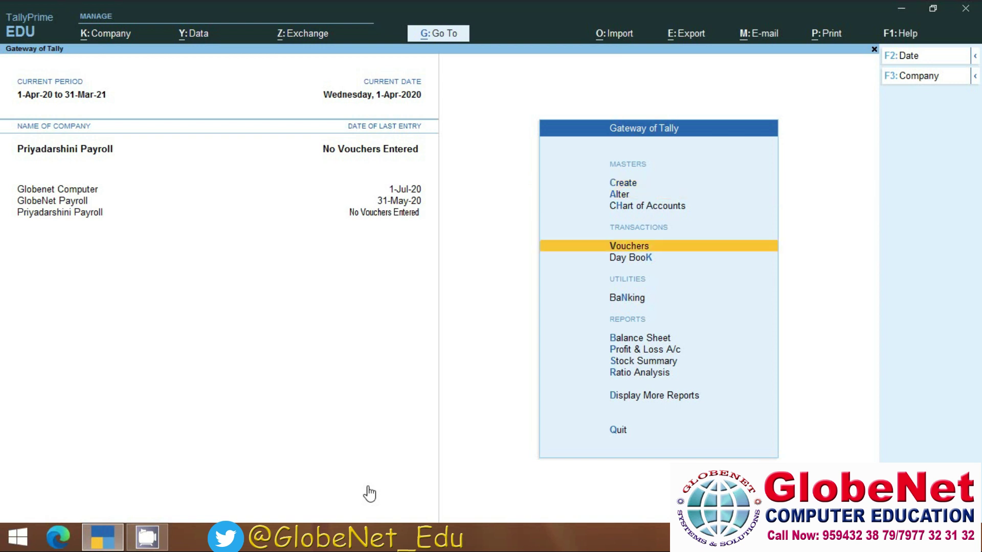
{"action": "key", "text": "Return"}
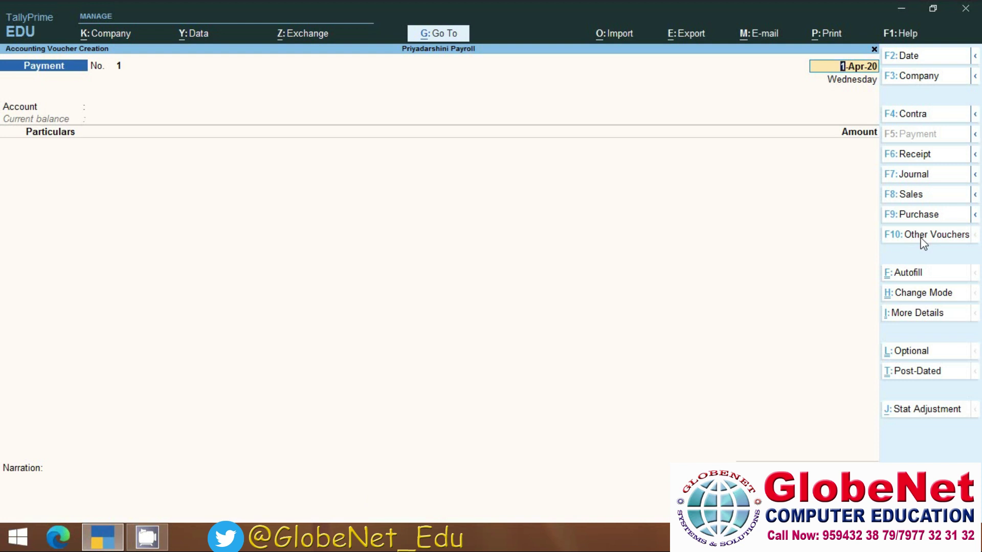
{"action": "left_click", "coordinate": [923, 236]}
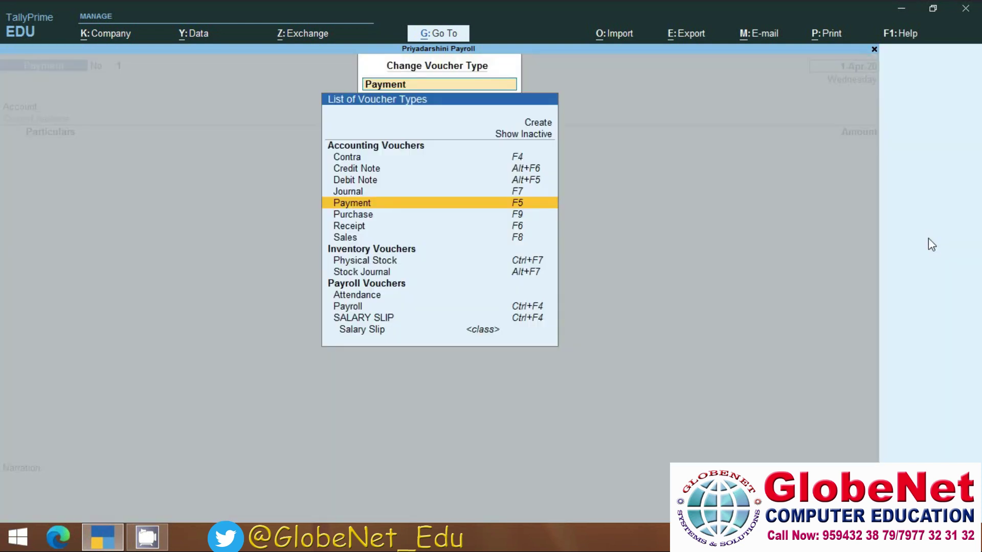
{"action": "left_click", "coordinate": [360, 298]}
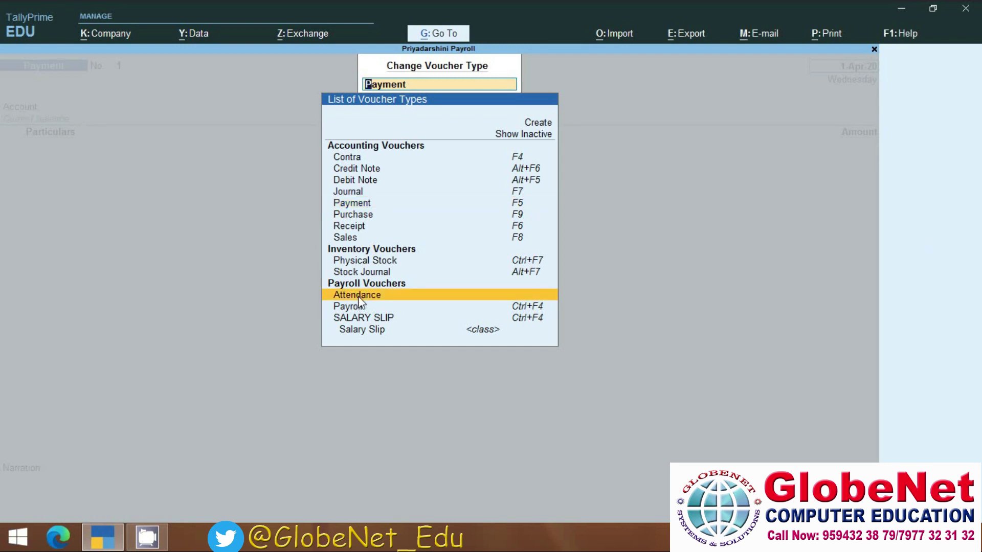
{"action": "left_click", "coordinate": [359, 299]}
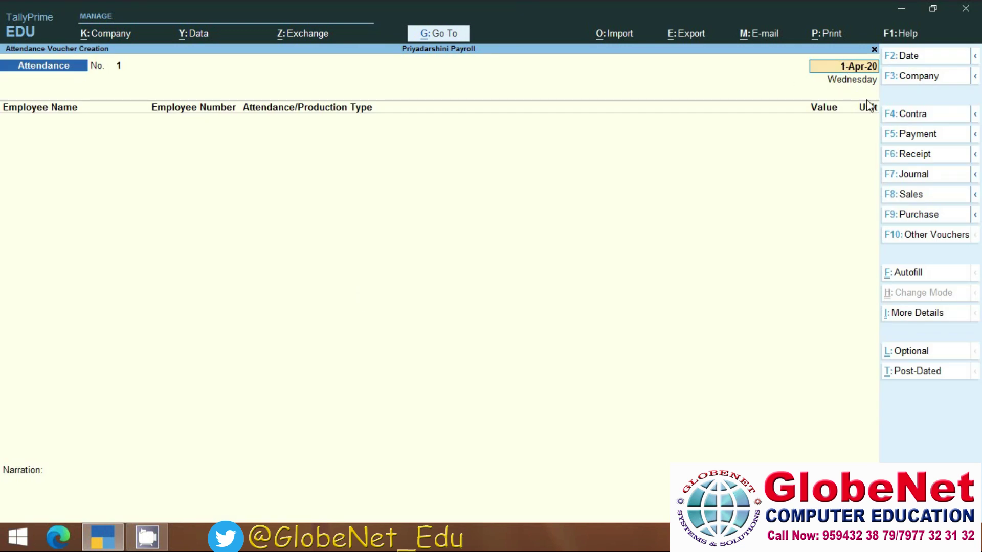
Date the attendance voucher 31-May-20.
{"action": "key", "text": "XF86MonBrightnessDown"}
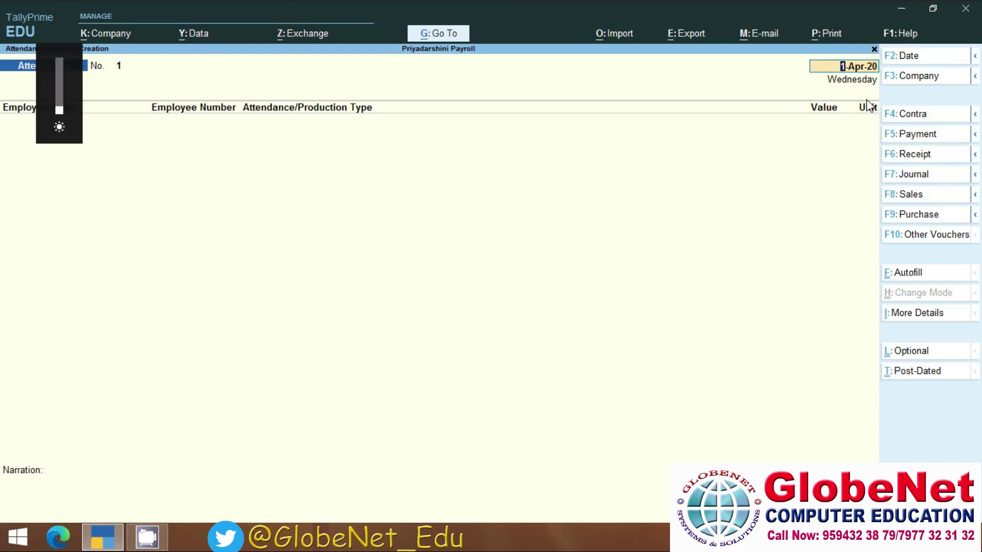
{"action": "left_click", "coordinate": [903, 59]}
{"action": "type", "text": "3"}
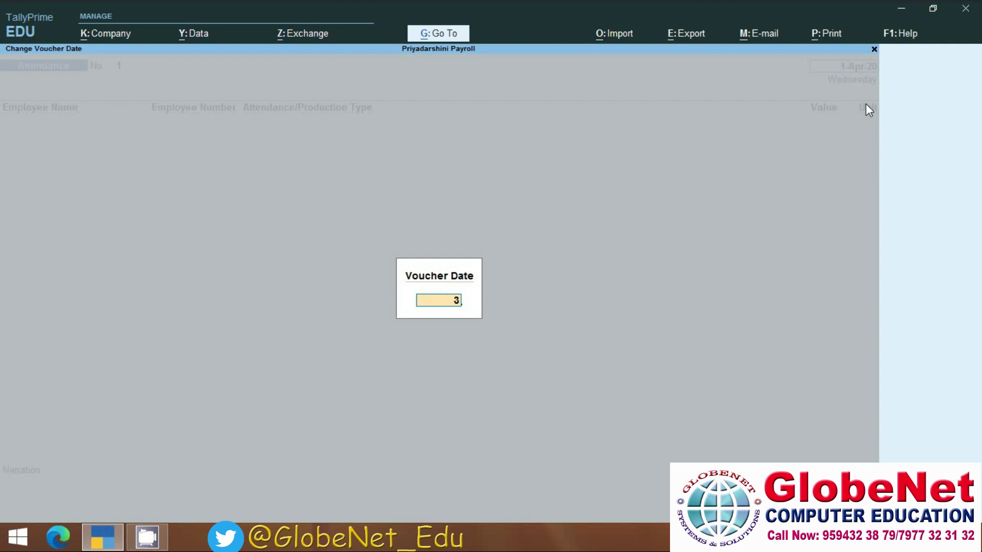
{"action": "type", "text": "1/5/"}
{"action": "type", "text": "20"}
{"action": "type", "text": "20"}
{"action": "key", "text": "Return"}
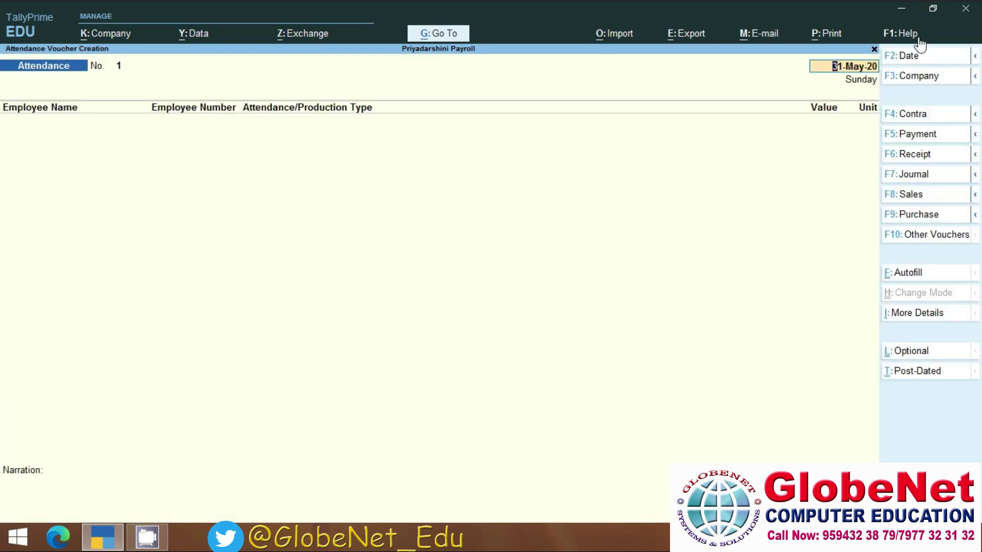
{"action": "key", "text": "Return"}
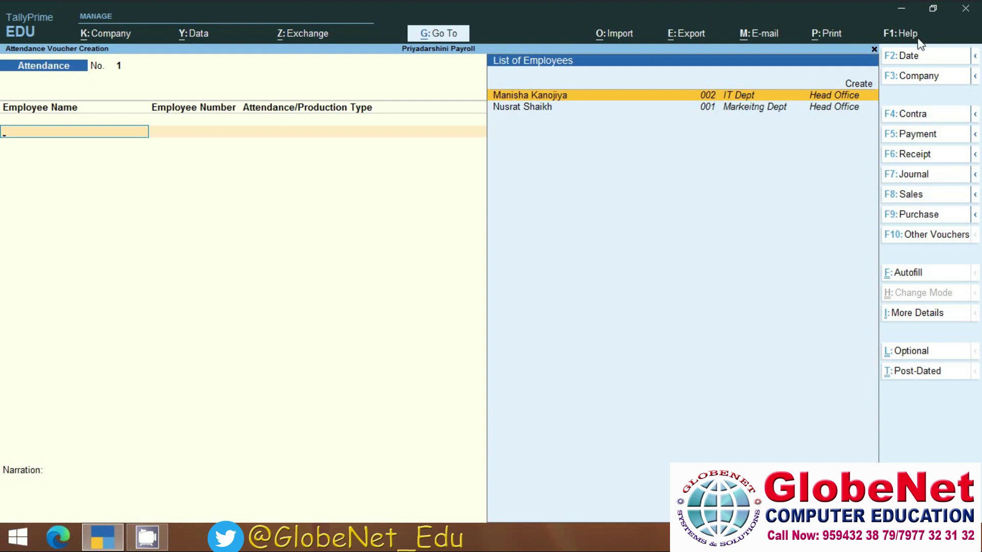
Record 3 absent days and 10 overtime hours for employee 002.
{"action": "key", "text": "Return"}
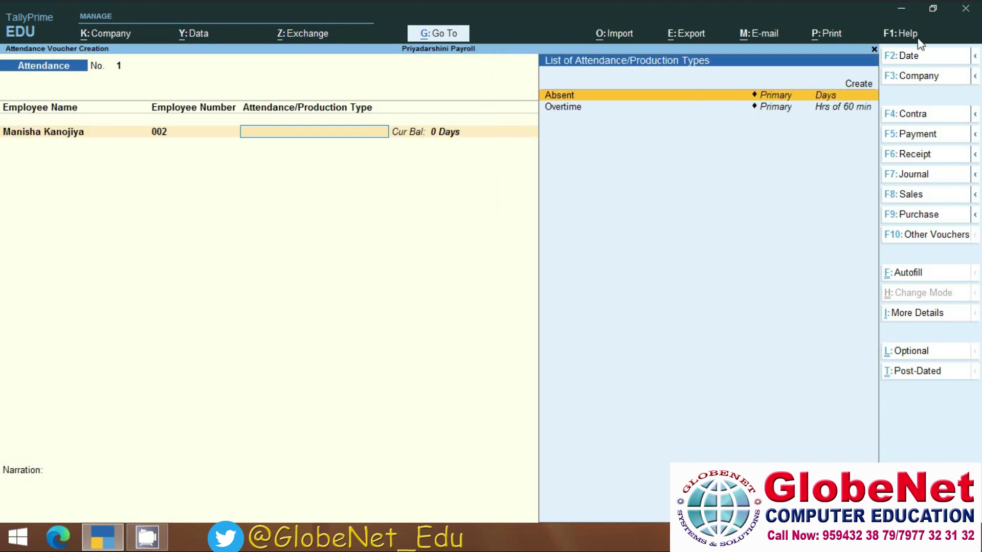
{"action": "key", "text": "Return"}
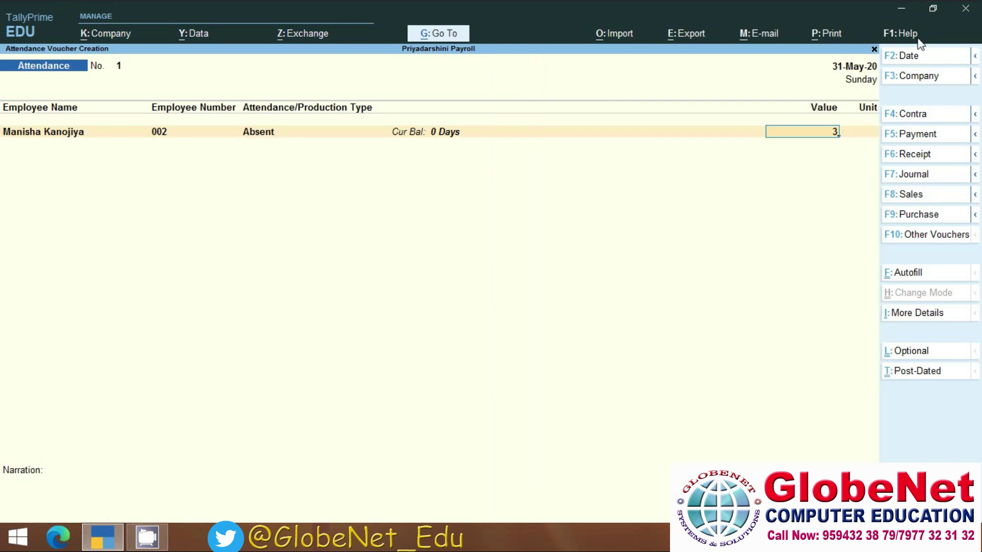
{"action": "key", "text": "Return"}
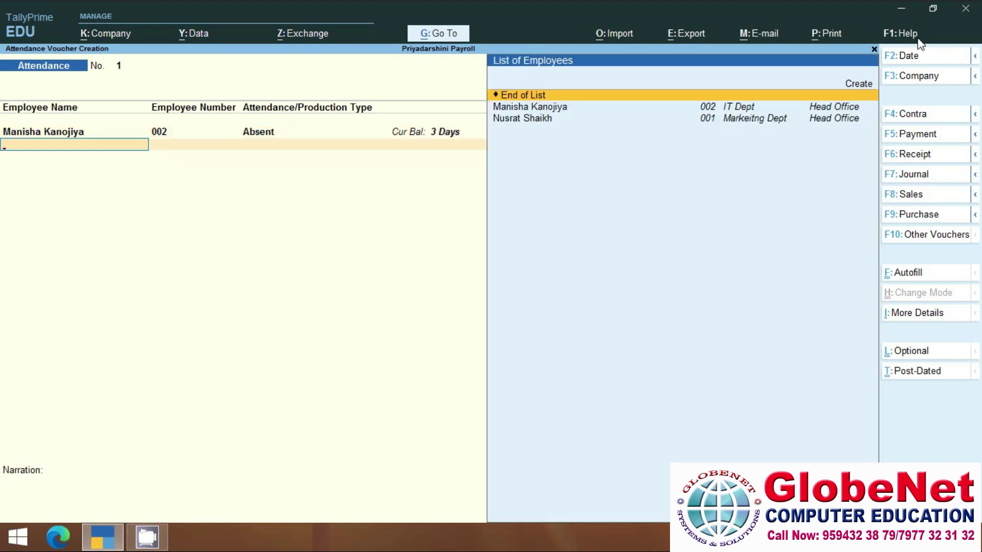
{"action": "key", "text": "Down"}
{"action": "key", "text": "Return"}
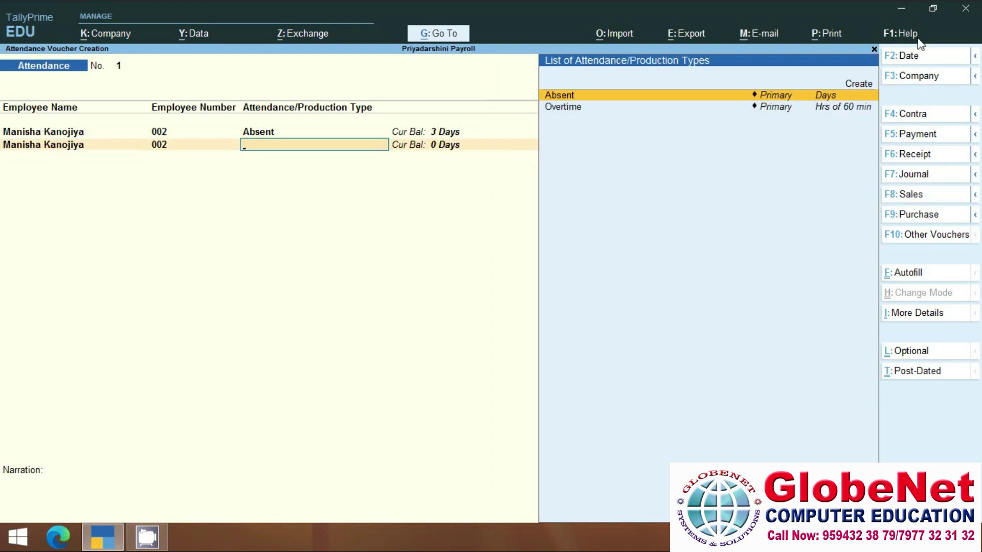
{"action": "key", "text": "Down"}
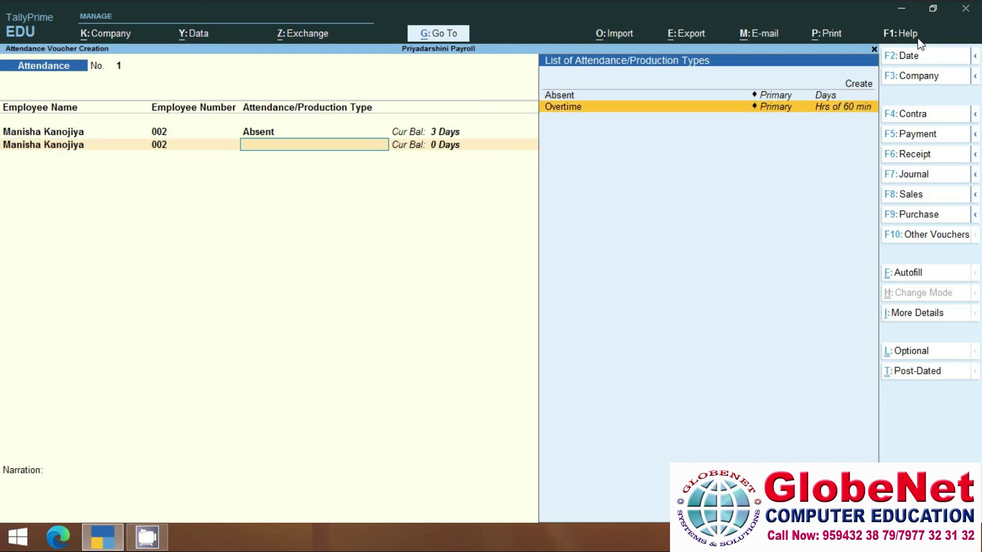
{"action": "key", "text": "Return"}
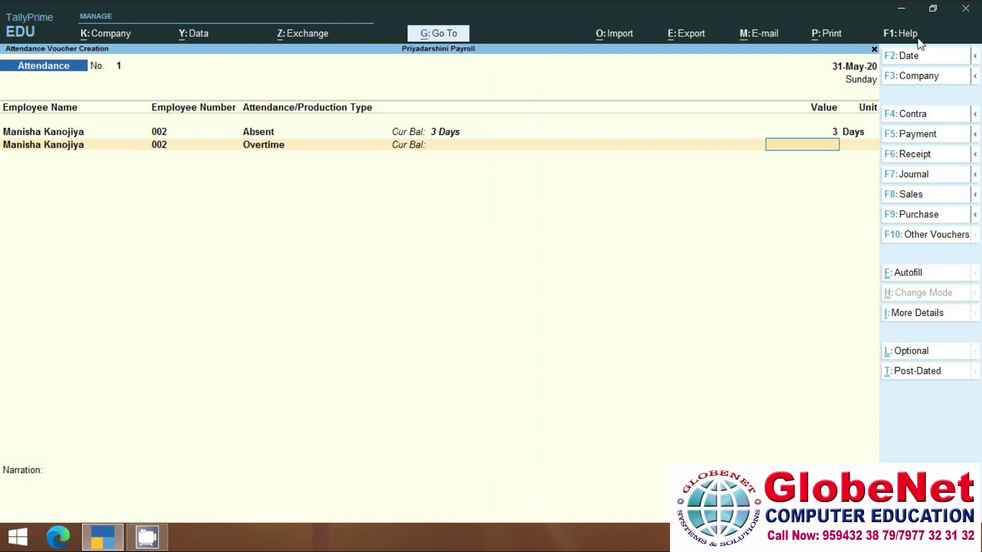
{"action": "type", "text": "10"}
{"action": "key", "text": "Return"}
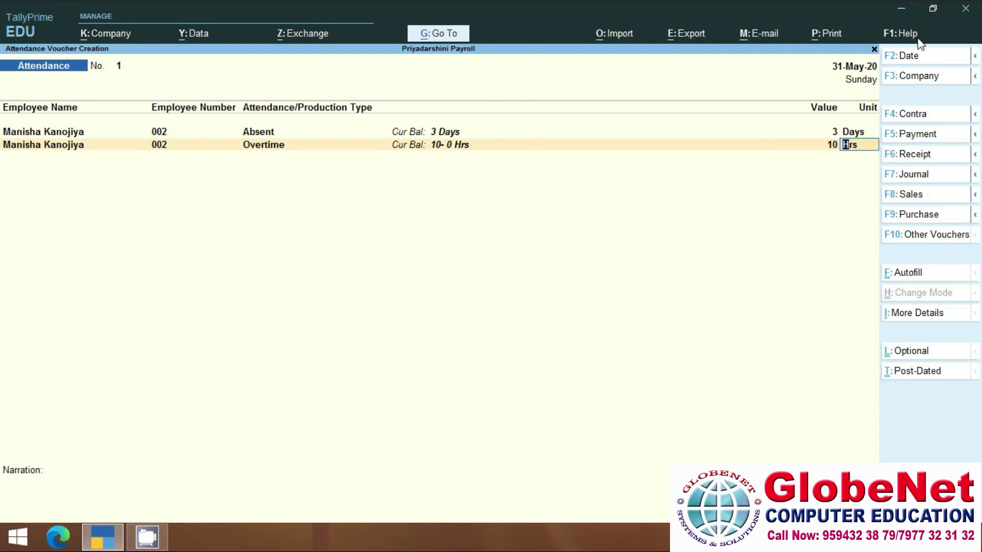
{"action": "key", "text": "Return"}
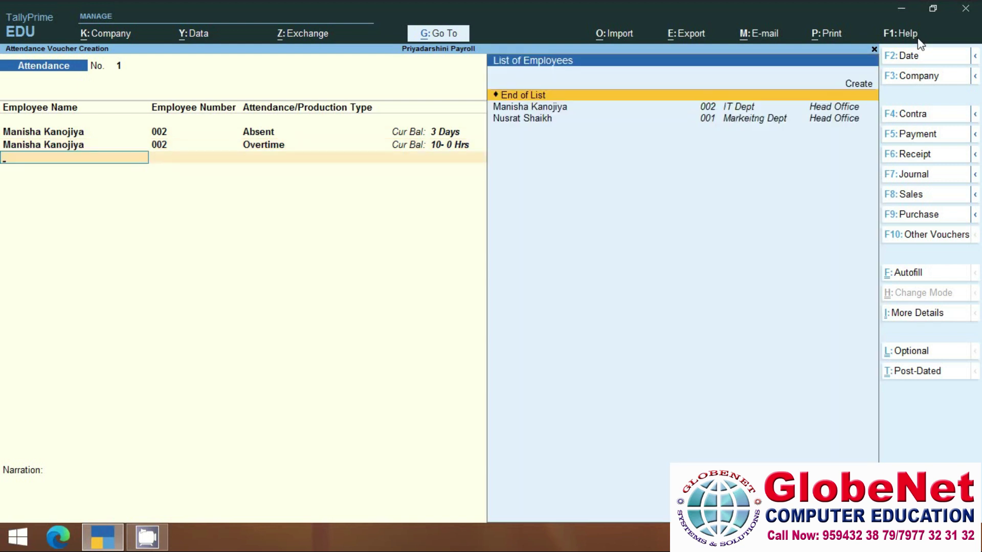
Record 10 absent days and 15 overtime hours for employee 001.
{"action": "key", "text": "Down"}
{"action": "key", "text": "Down"}
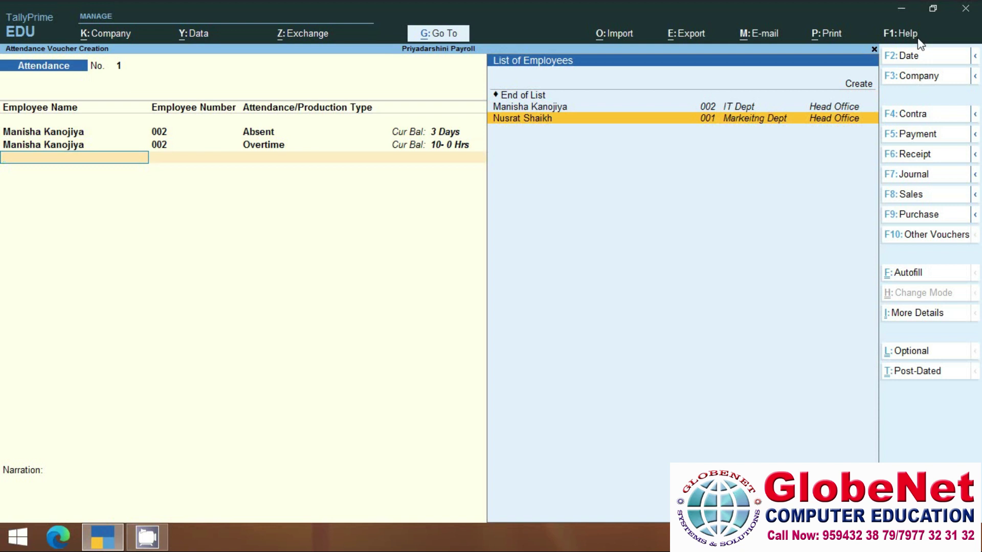
{"action": "key", "text": "Return"}
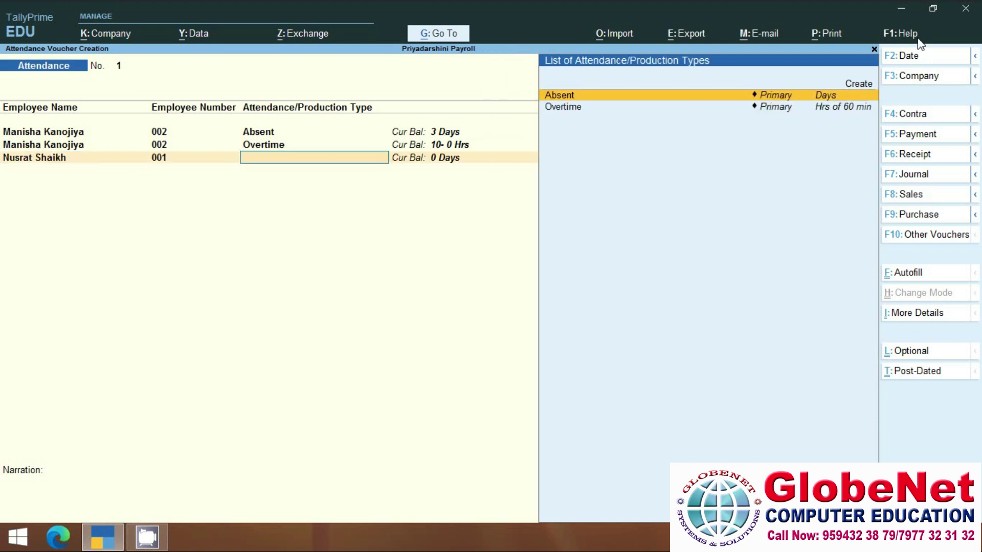
{"action": "key", "text": "Down"}
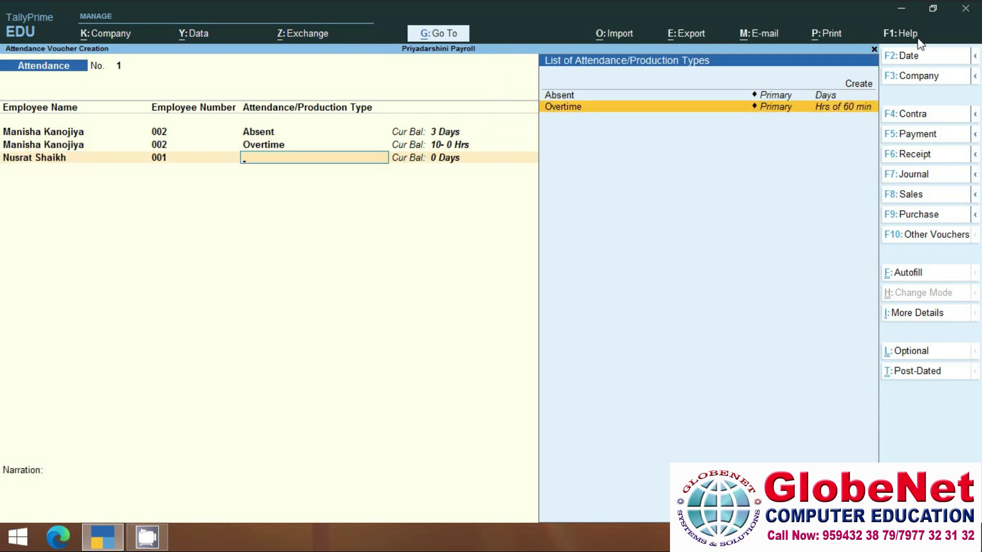
{"action": "key", "text": "Up"}
{"action": "key", "text": "Return"}
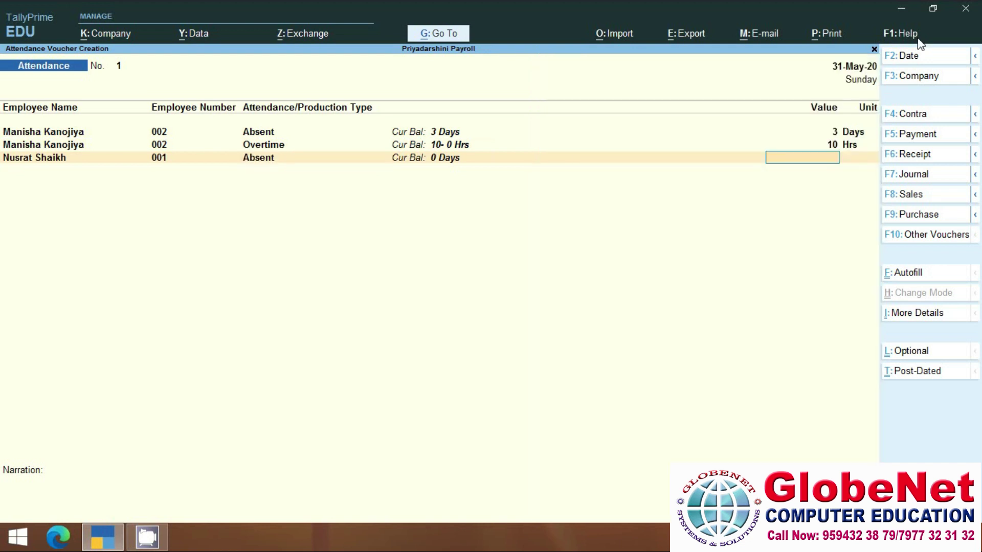
{"action": "type", "text": "10"}
{"action": "key", "text": "Return"}
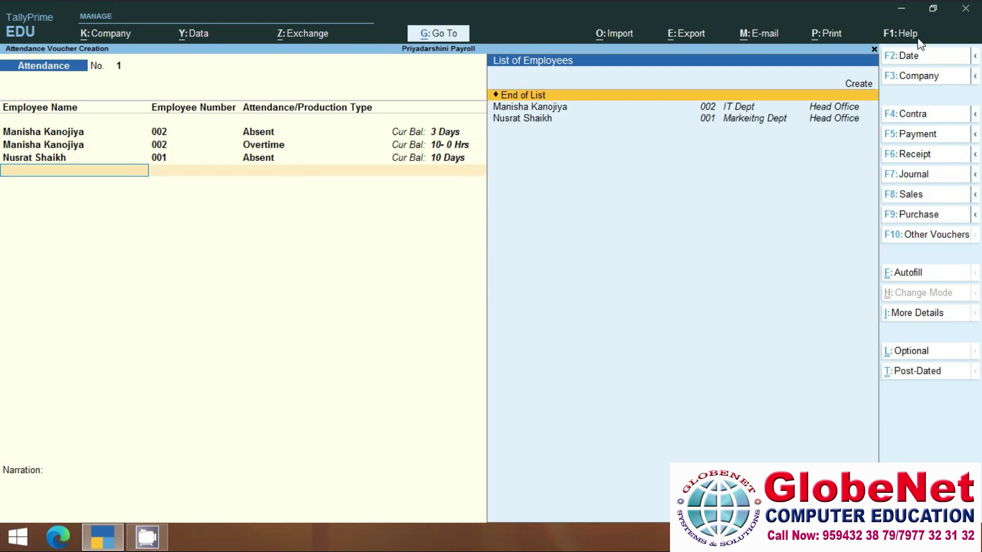
{"action": "key", "text": "Down"}
{"action": "key", "text": "Down"}
{"action": "key", "text": "Return"}
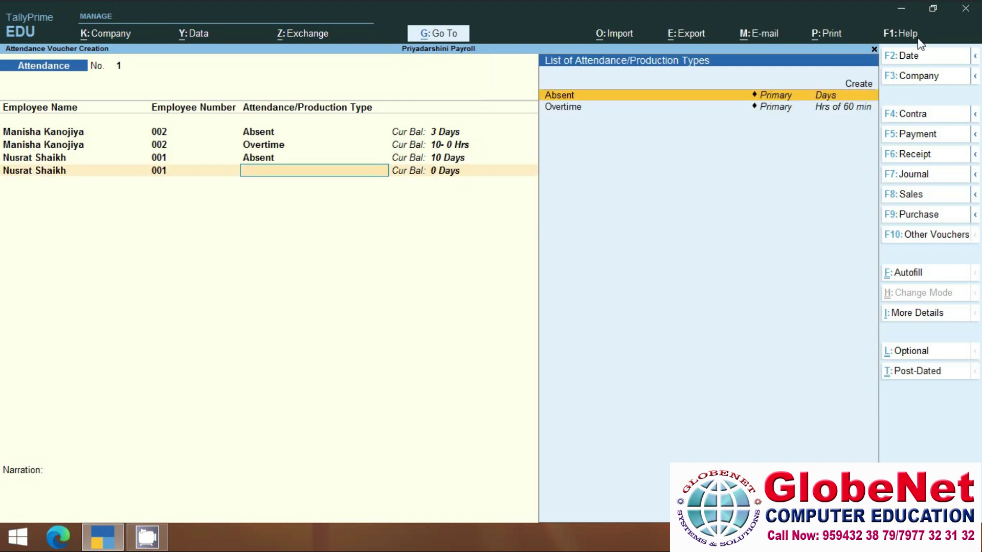
{"action": "key", "text": "Down"}
{"action": "key", "text": "Return"}
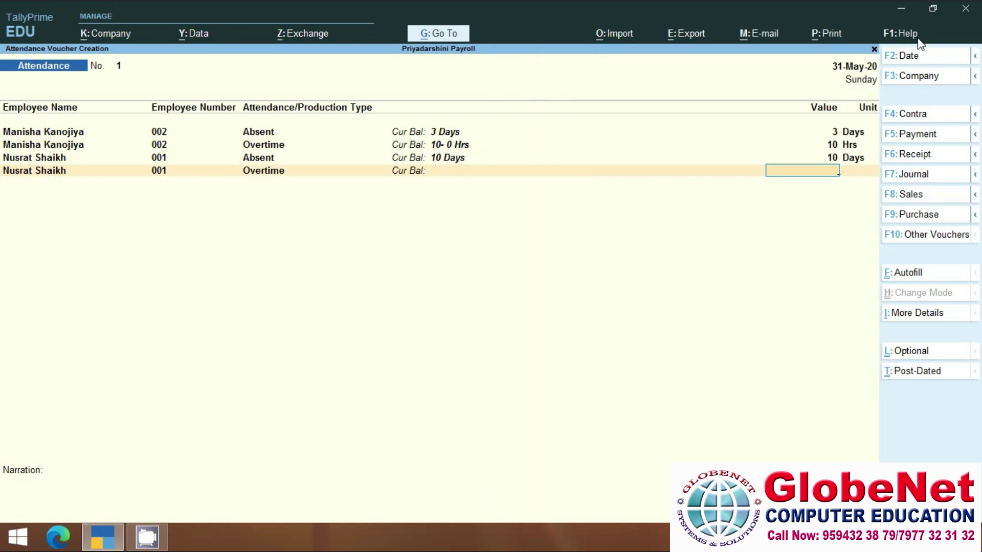
{"action": "type", "text": "15"}
{"action": "key", "text": "Return"}
{"action": "key", "text": "Return"}
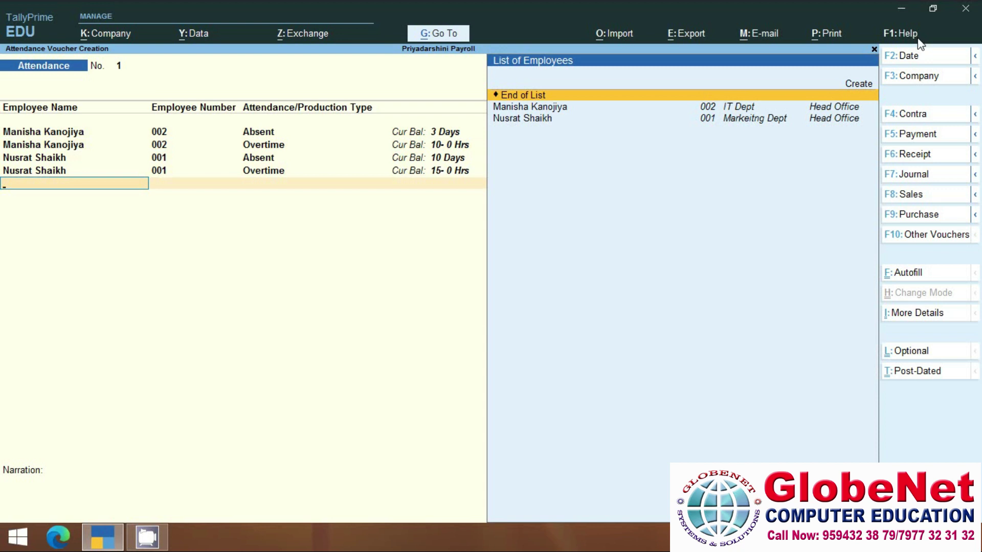
{"action": "key", "text": "Return"}
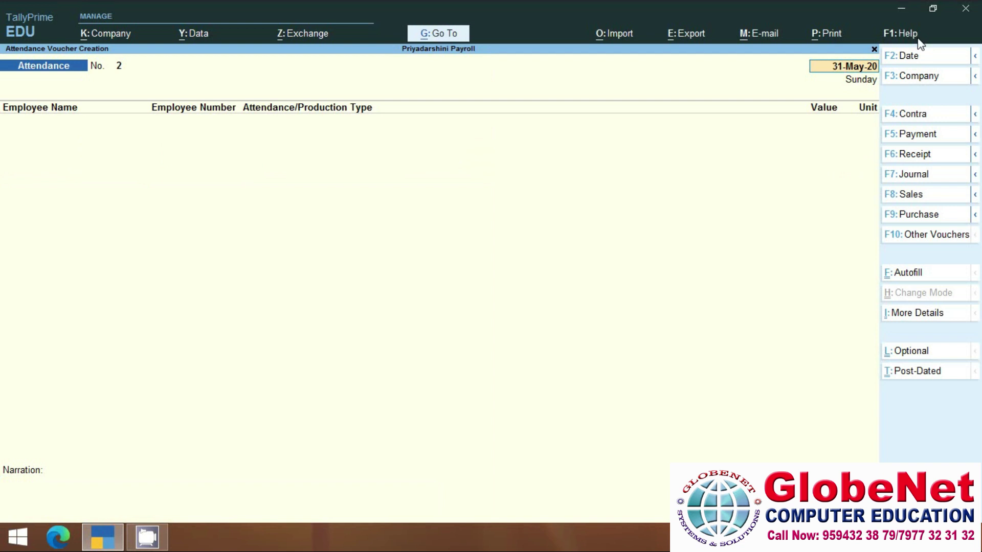
Switch to a SALARY SLIP voucher using the Salary Slip class, dated 31-May-20.
{"action": "key", "text": "ctrl+F4"}
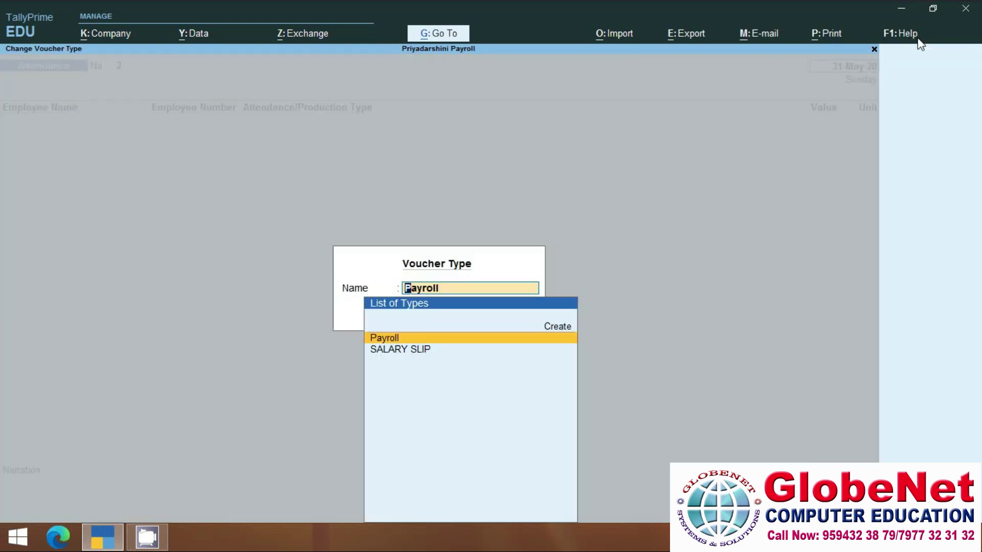
{"action": "left_click", "coordinate": [397, 353]}
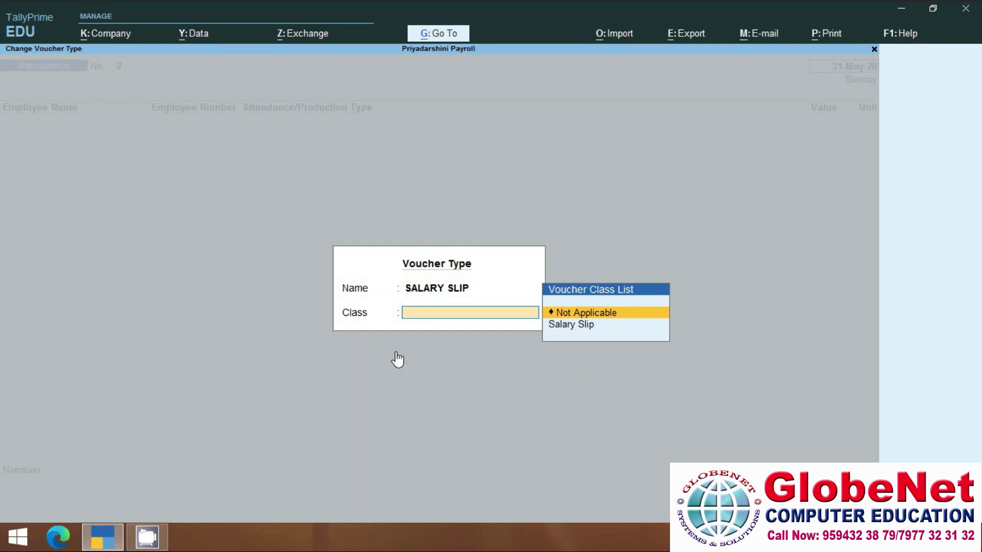
{"action": "key", "text": "Down"}
{"action": "key", "text": "Return"}
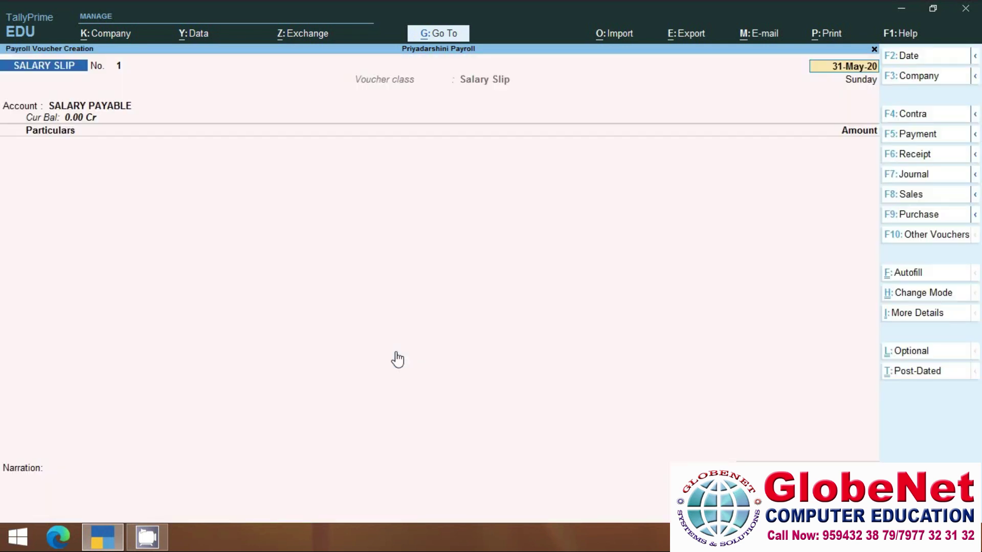
{"action": "key", "text": "Return"}
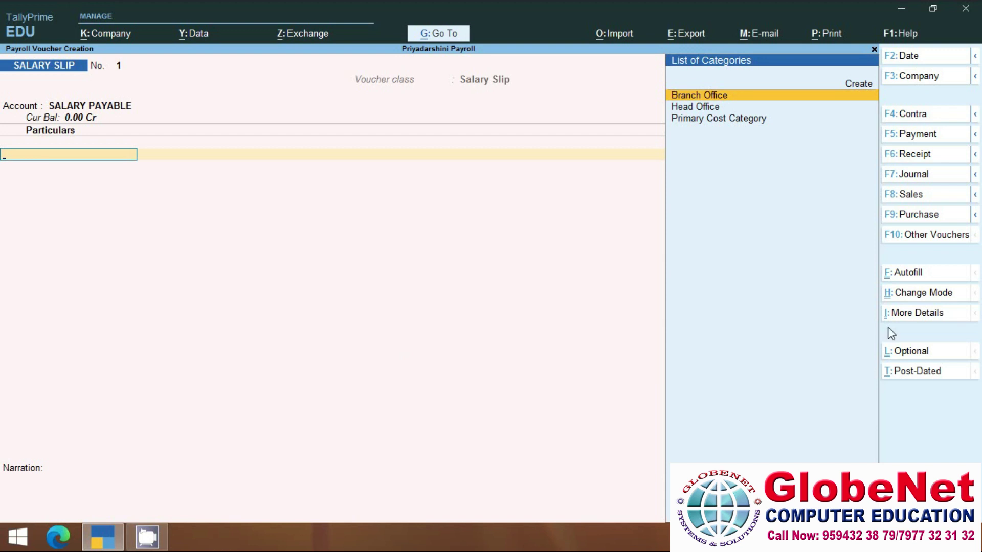
Payroll-autofill the slip: User Defined process, May 2020, Head Office, all employees sorted by name.
{"action": "left_click", "coordinate": [908, 273]}
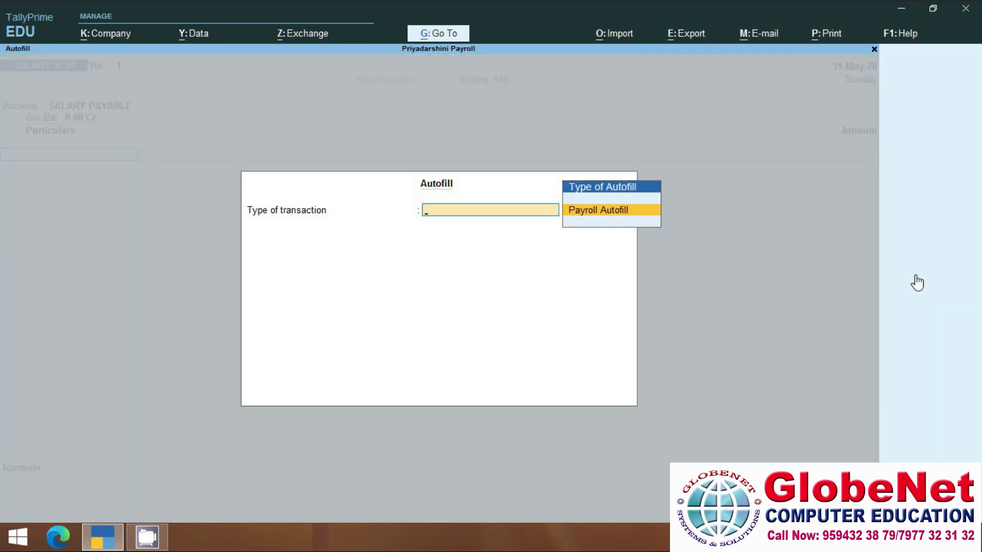
{"action": "left_click", "coordinate": [585, 214]}
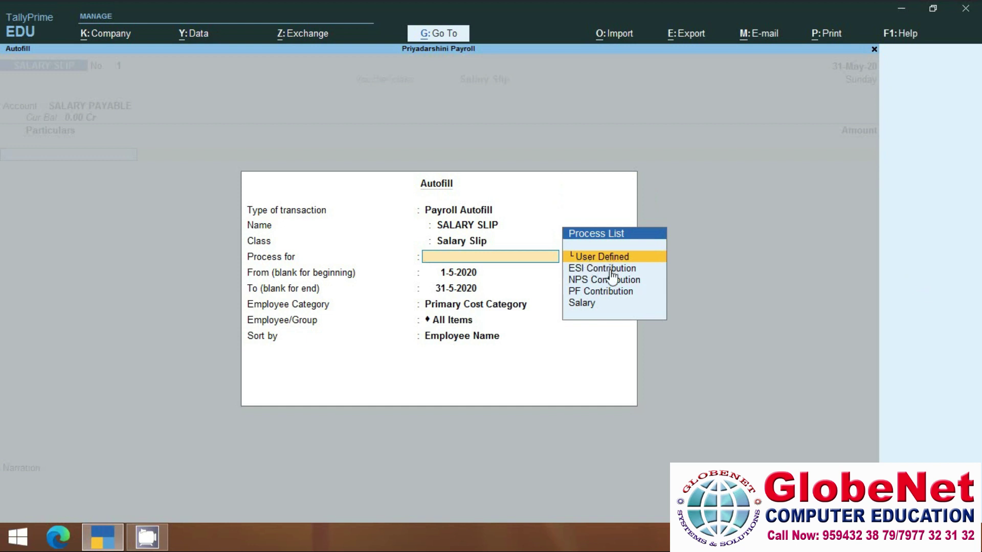
{"action": "key", "text": "Return"}
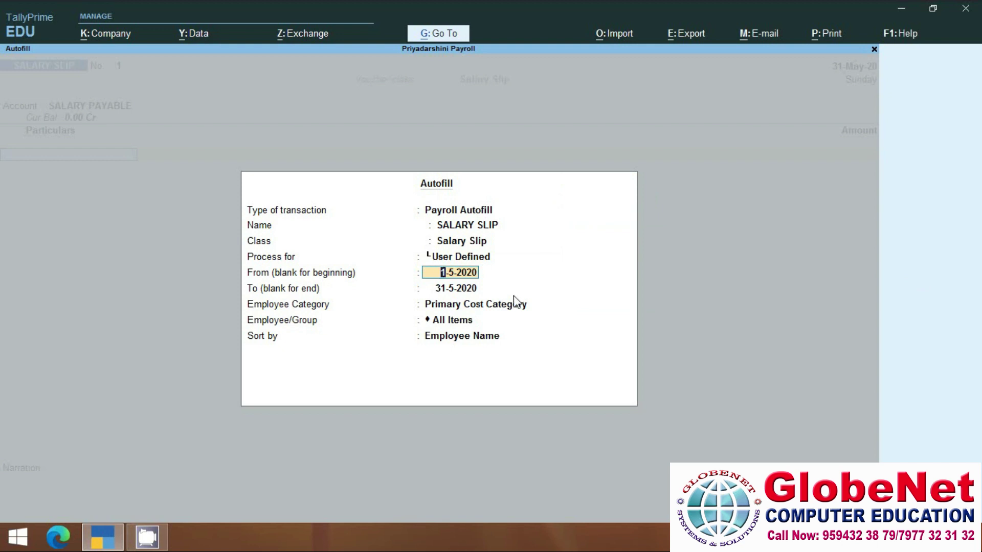
{"action": "key", "text": "Return"}
{"action": "key", "text": "Return"}
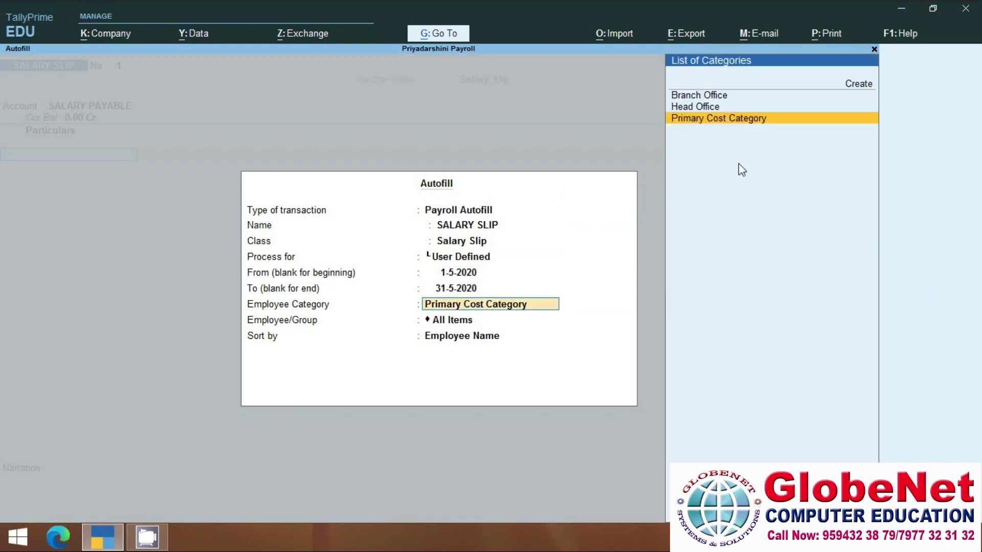
{"action": "key", "text": "Up"}
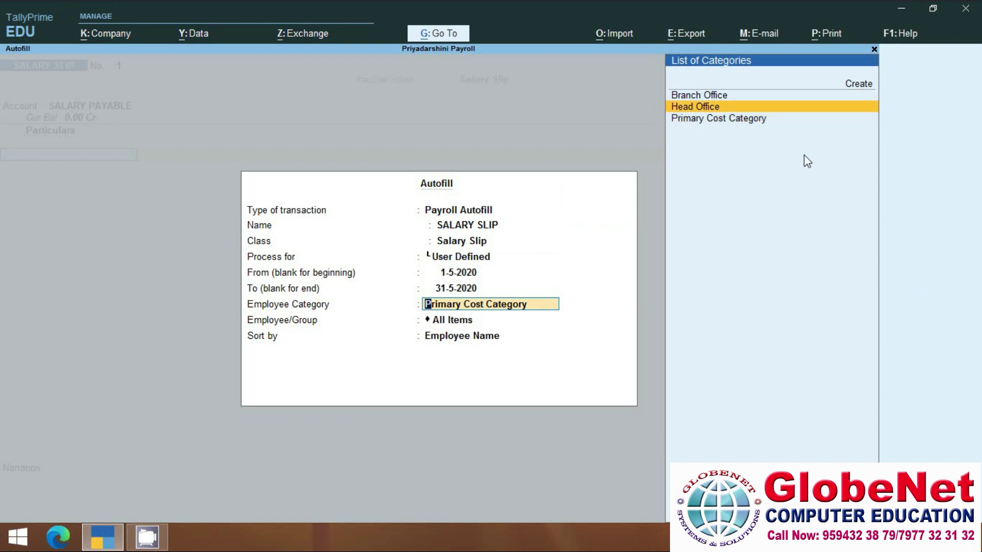
{"action": "key", "text": "Return"}
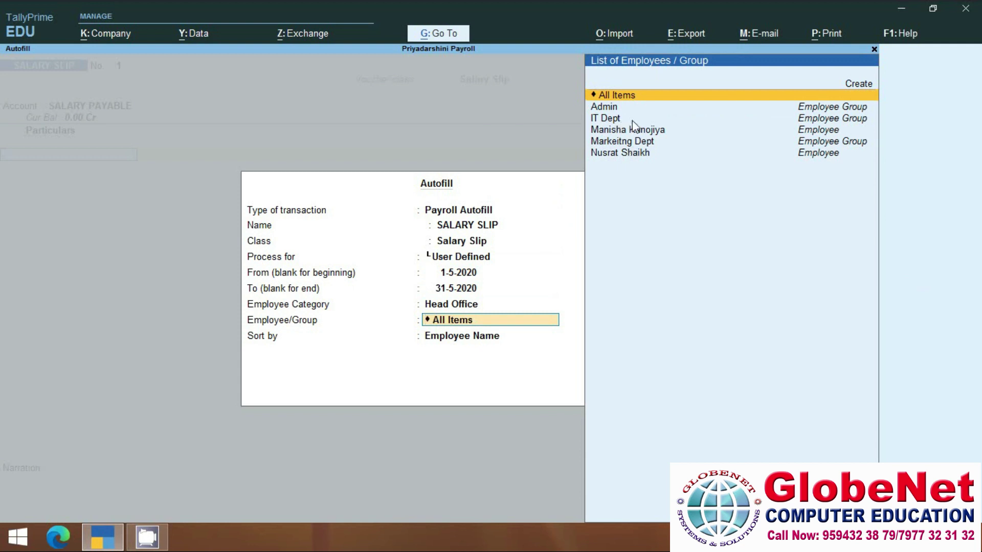
{"action": "left_click", "coordinate": [623, 98]}
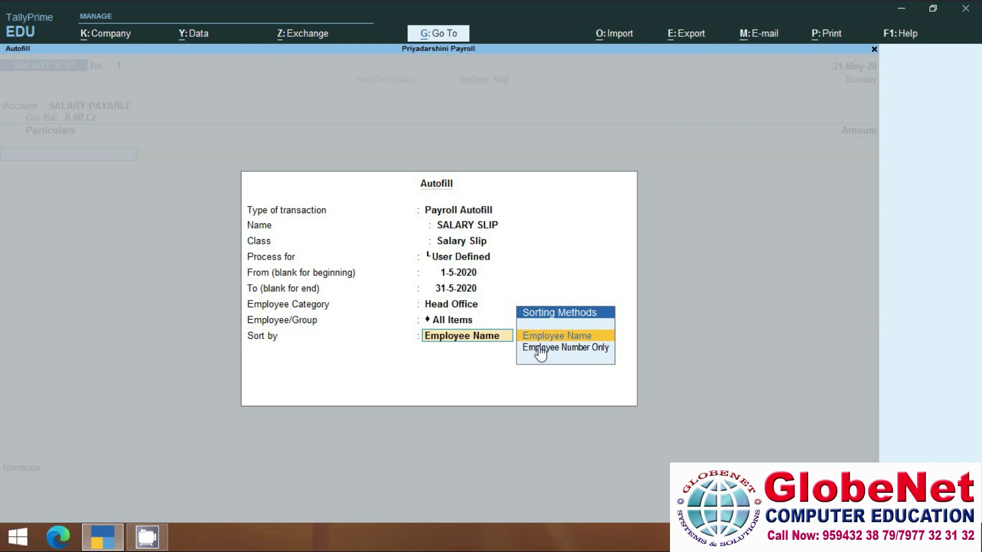
{"action": "left_click", "coordinate": [572, 337]}
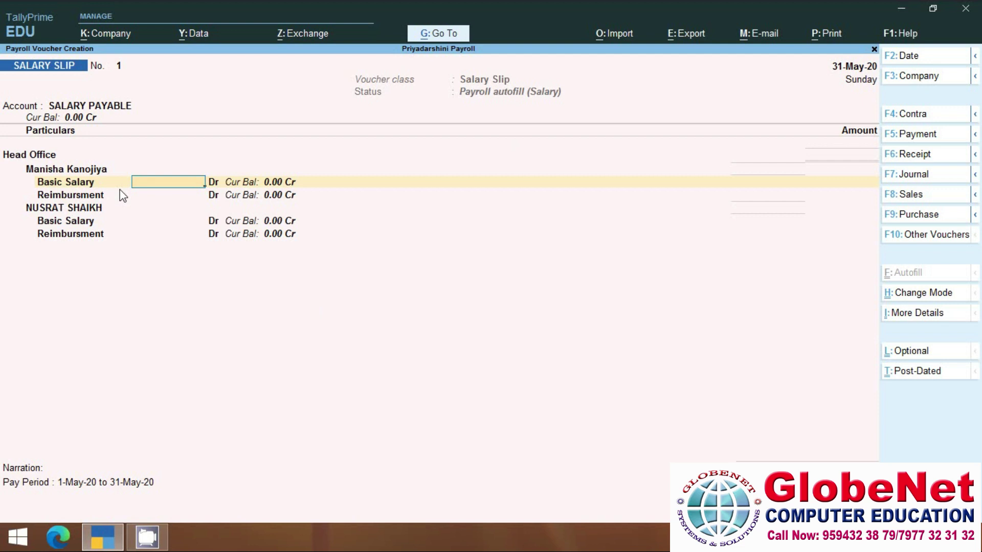
Enter basic salaries 18,000 and 23,000 with reimbursements 1,500 and 500, then accept the slip.
{"action": "type", "text": "18000"}
{"action": "key", "text": "Return"}
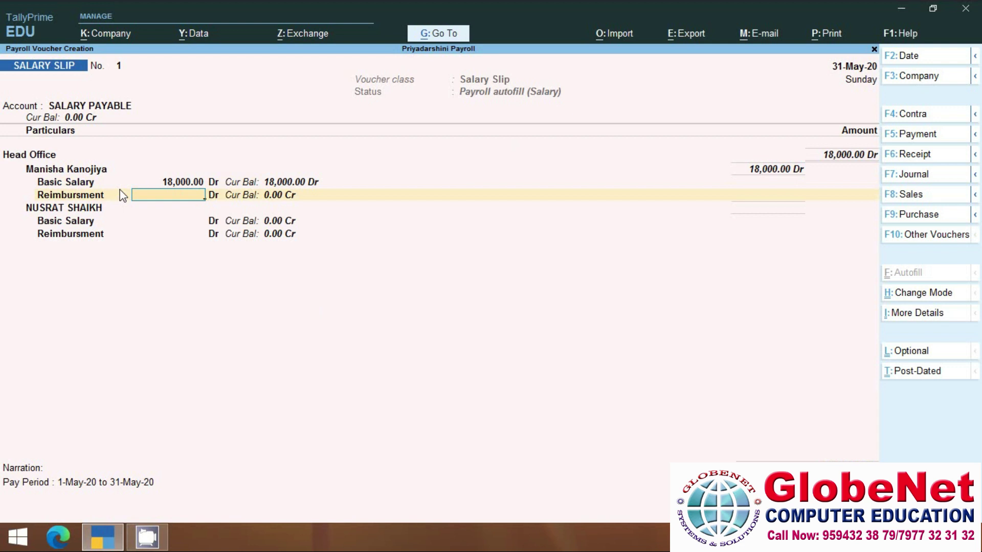
{"action": "type", "text": "1500"}
{"action": "key", "text": "Return"}
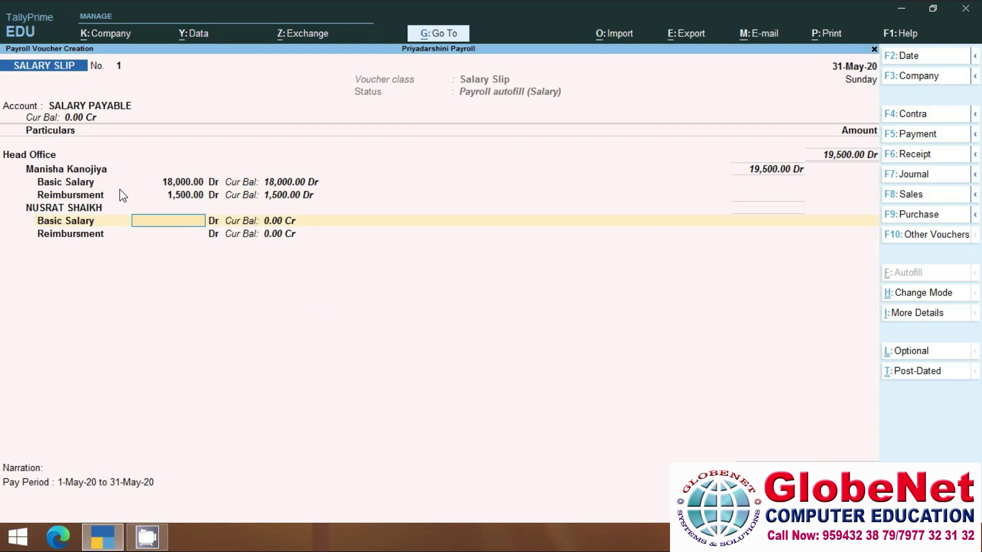
{"action": "type", "text": "23000"}
{"action": "key", "text": "Return"}
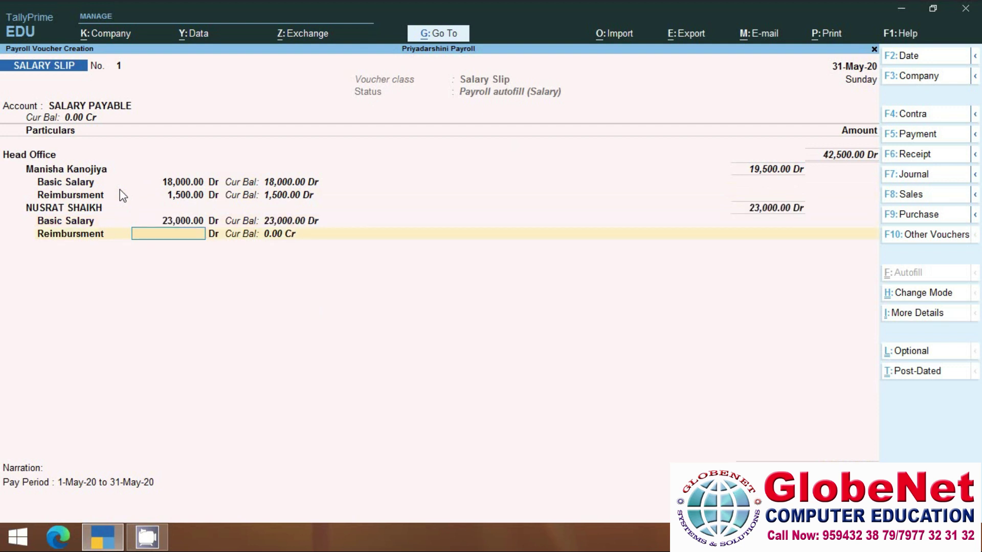
{"action": "type", "text": "500"}
{"action": "key", "text": "Return"}
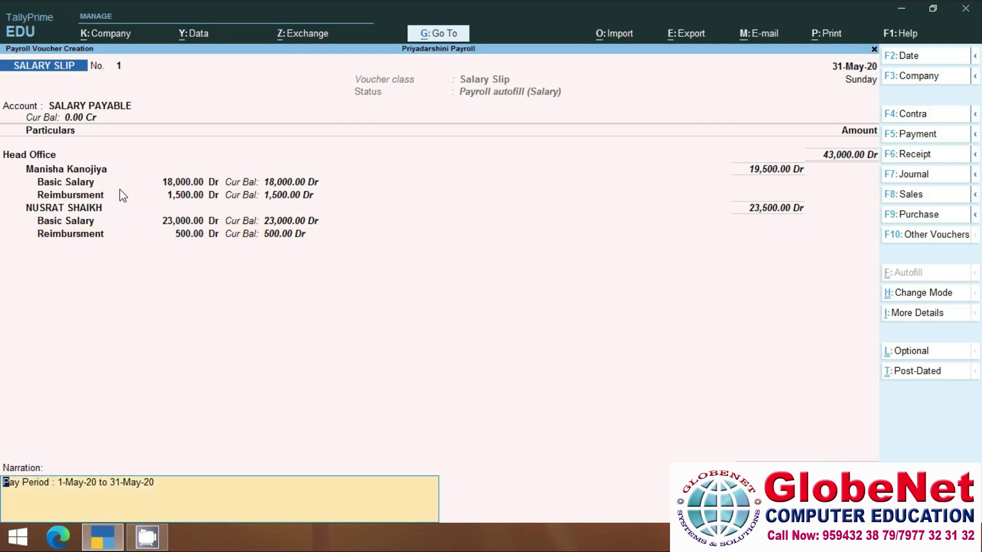
{"action": "key", "text": "Return"}
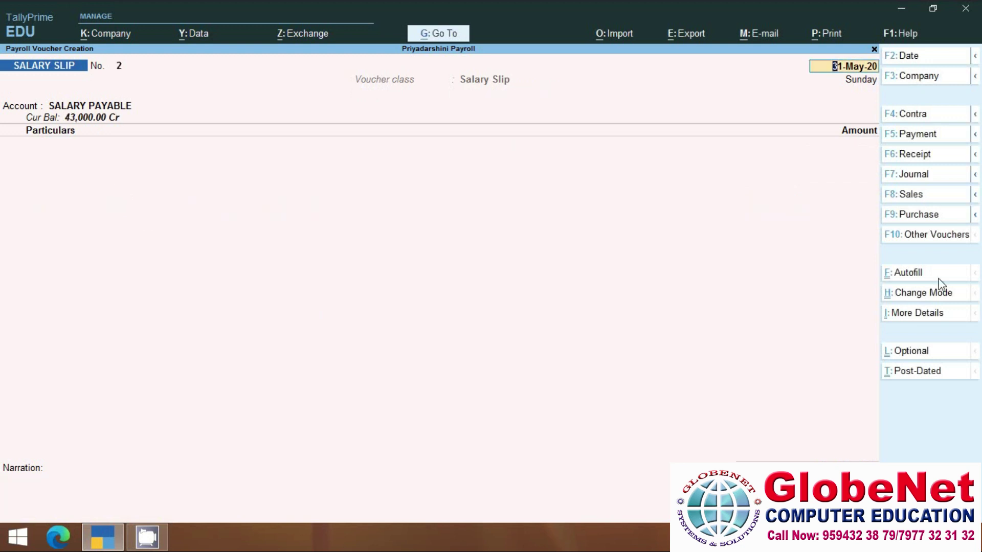
Payroll-autofill slip No. 2 with the Salary process for all Head Office employees and accept it.
{"action": "left_click", "coordinate": [913, 273]}
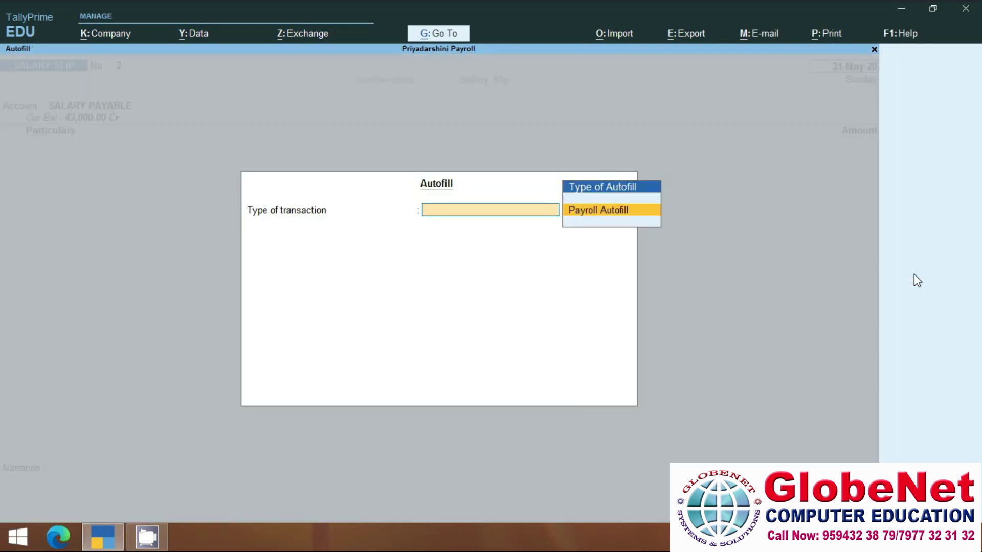
{"action": "left_click", "coordinate": [586, 217]}
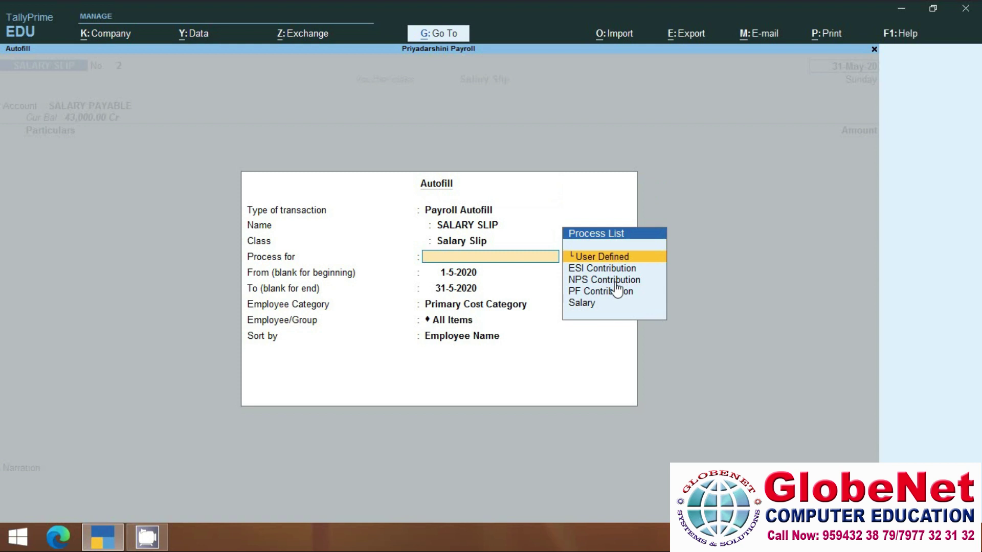
{"action": "left_click", "coordinate": [583, 303]}
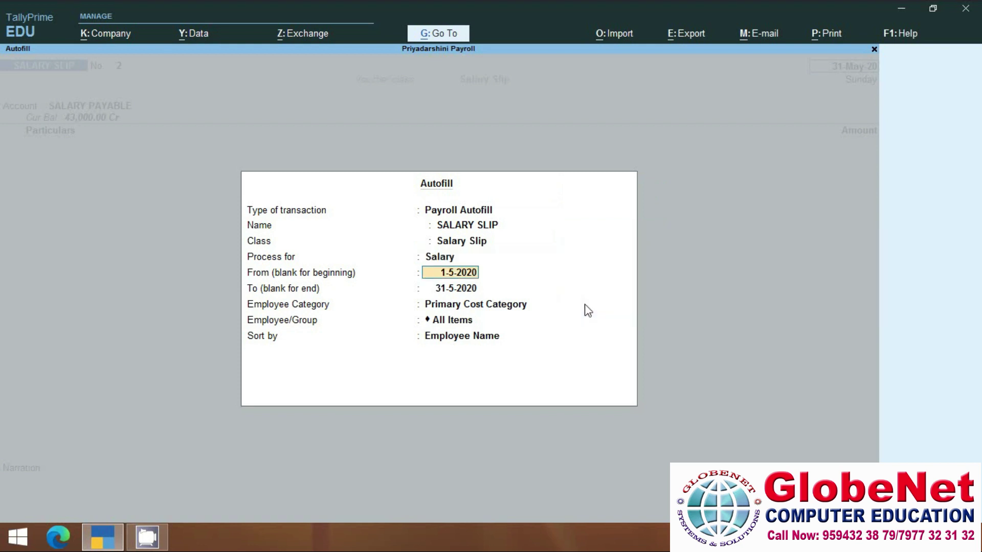
{"action": "key", "text": "Return"}
{"action": "key", "text": "Return"}
{"action": "key", "text": "Up"}
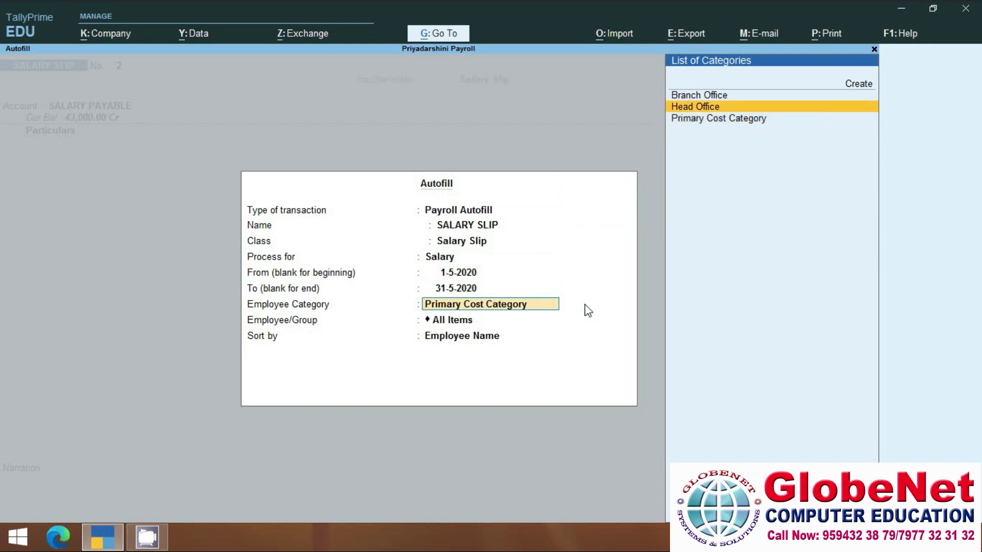
{"action": "key", "text": "Return"}
{"action": "key", "text": "Return"}
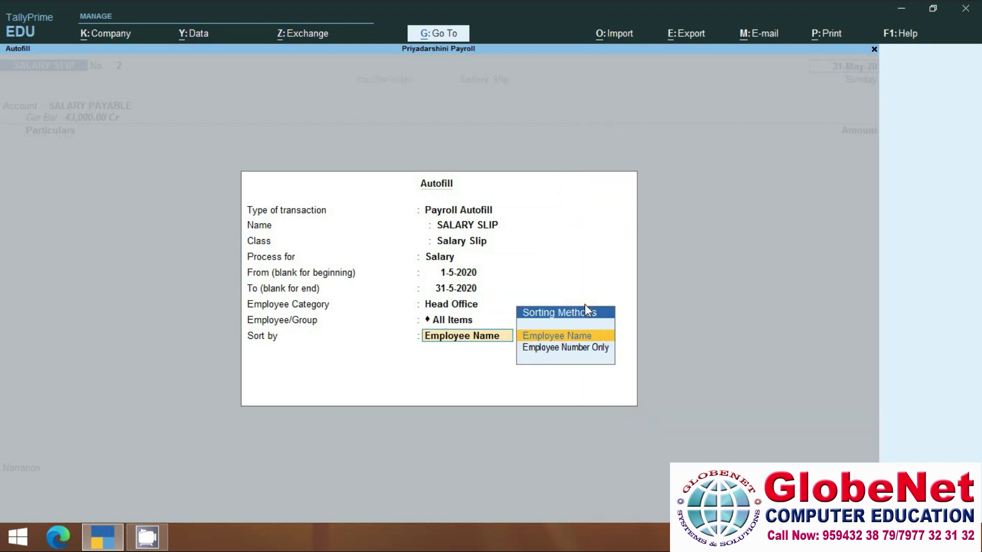
{"action": "key", "text": "Return"}
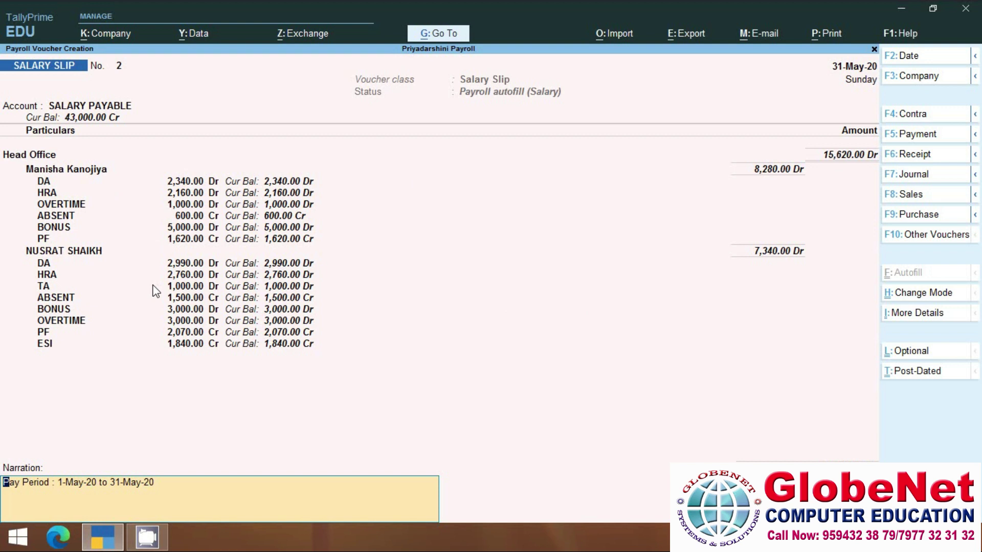
{"action": "key", "text": "Return"}
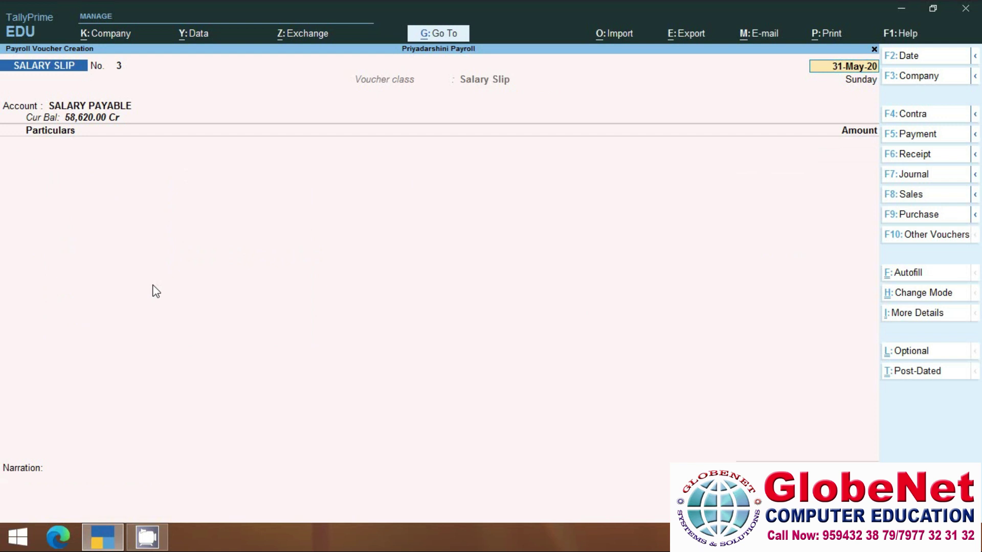
{"action": "key", "text": "BackSpace"}
Go from the Gateway to More Reports > Payroll Reports > Pay Slip.
{"action": "key", "text": "Escape"}
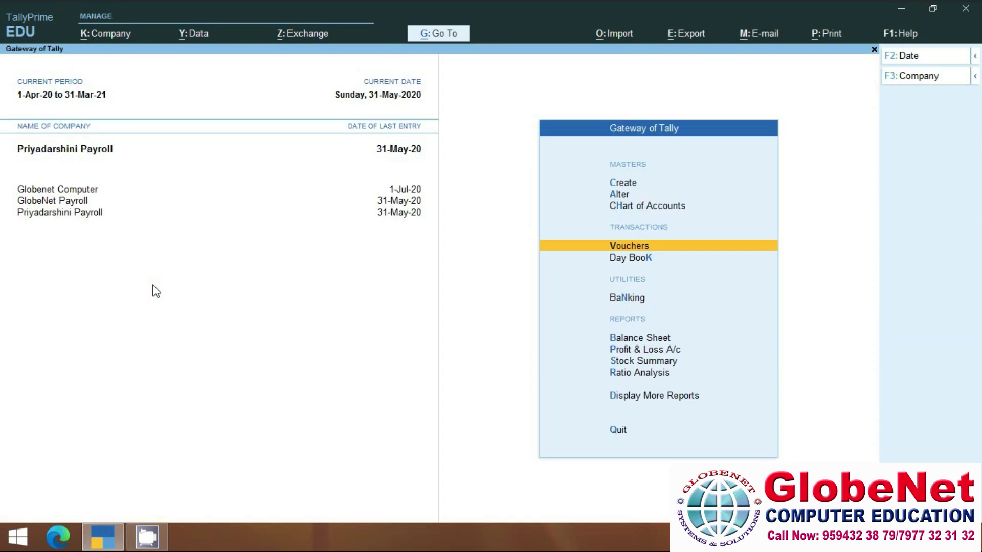
{"action": "left_click", "coordinate": [668, 396]}
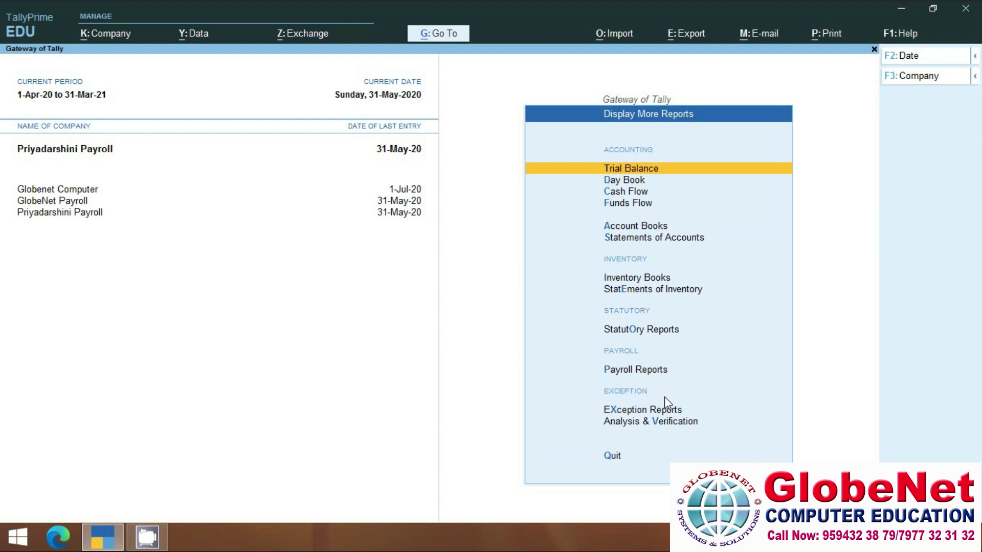
{"action": "left_click", "coordinate": [632, 379]}
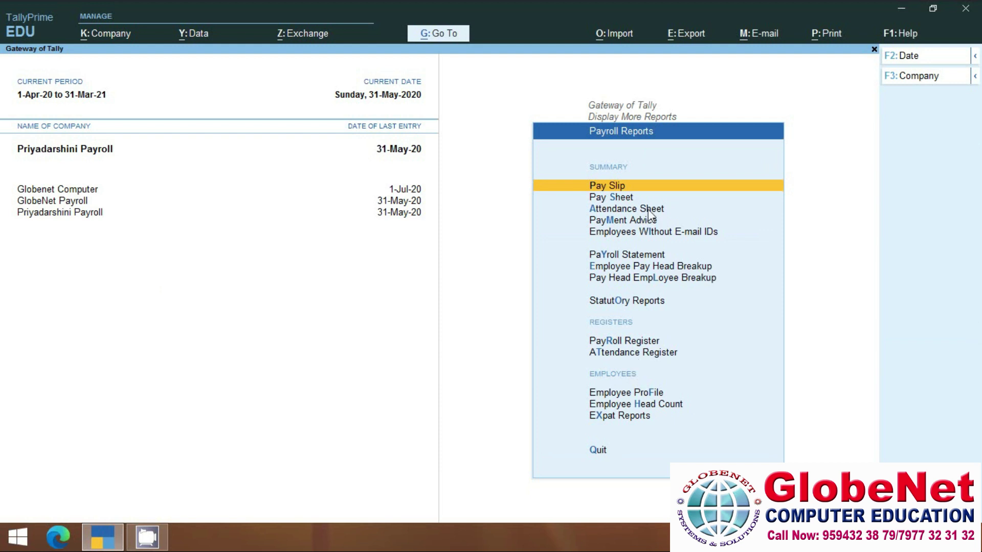
{"action": "left_click", "coordinate": [606, 189]}
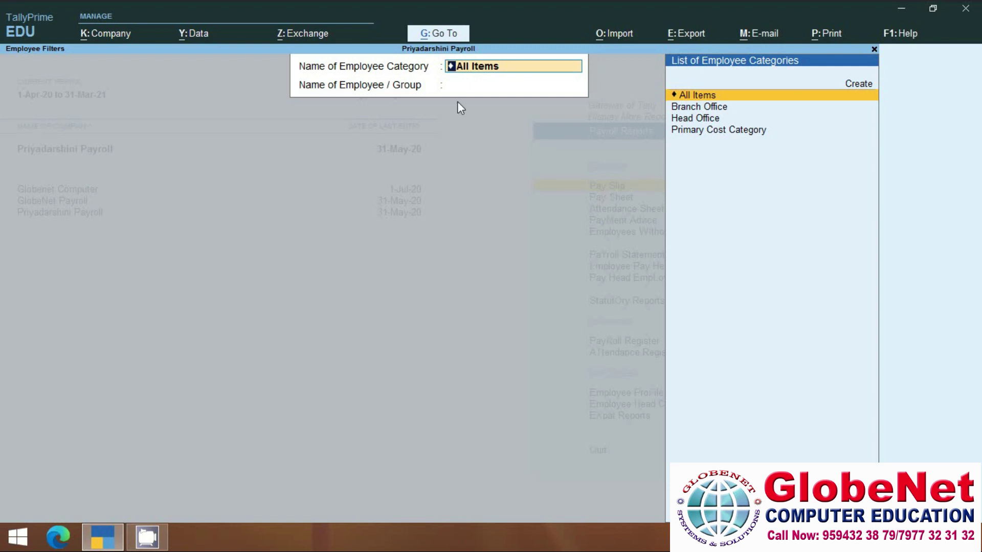
Open employee 002's May-2020 pay slip with All Items as the employee category.
{"action": "left_click", "coordinate": [713, 96]}
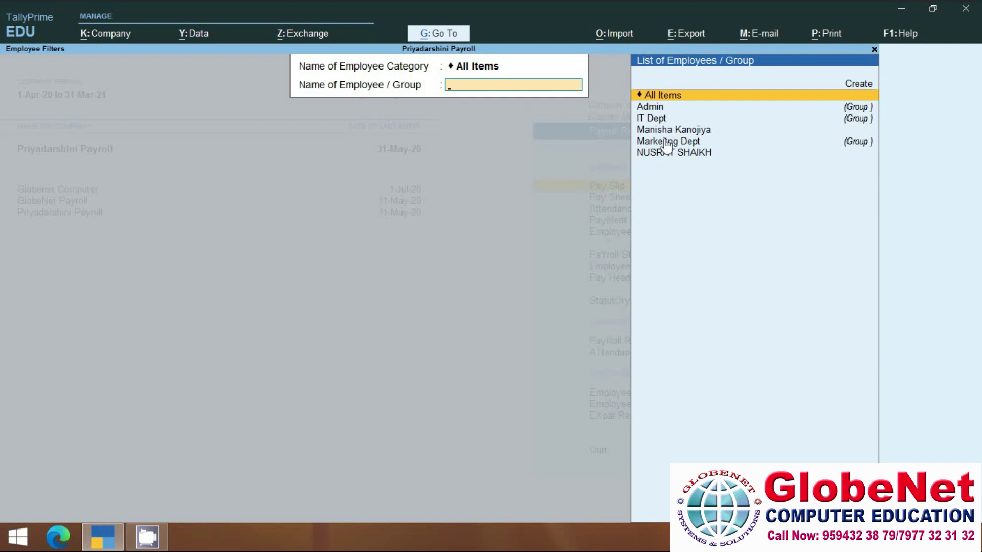
{"action": "left_click", "coordinate": [668, 131]}
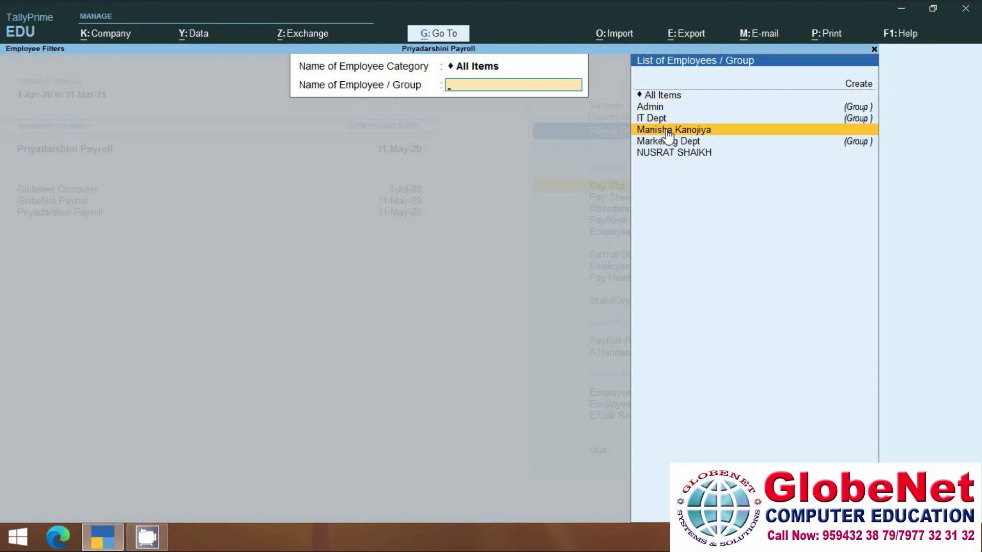
{"action": "left_click", "coordinate": [668, 131]}
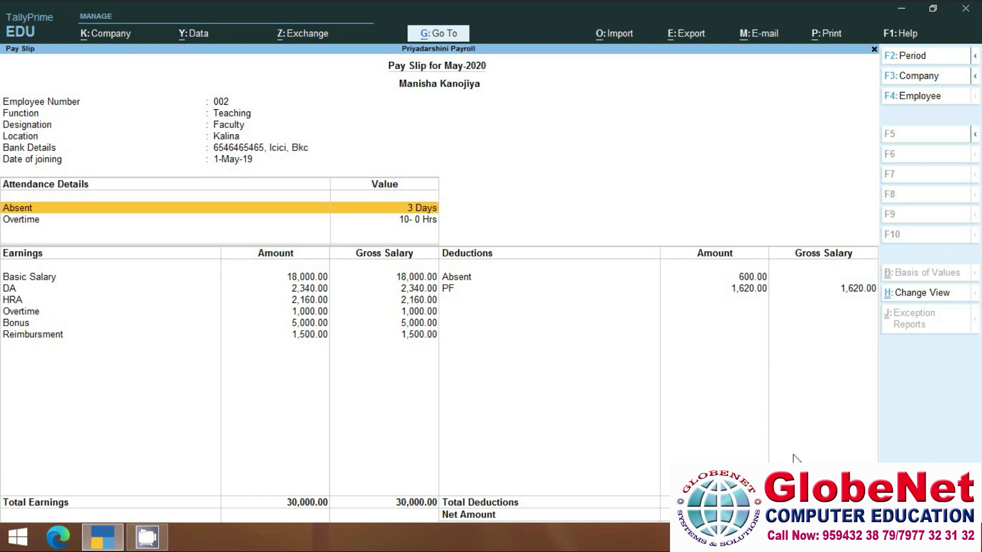
{"action": "left_click", "coordinate": [828, 34]}
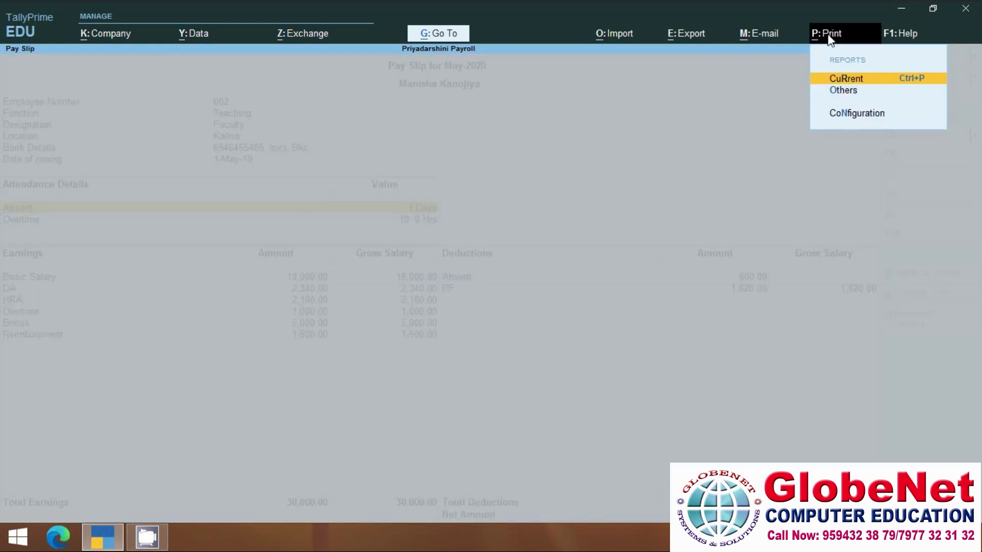
Preview the current pay slip's printout enlarged, then close the preview and print dialog.
{"action": "left_click", "coordinate": [844, 81]}
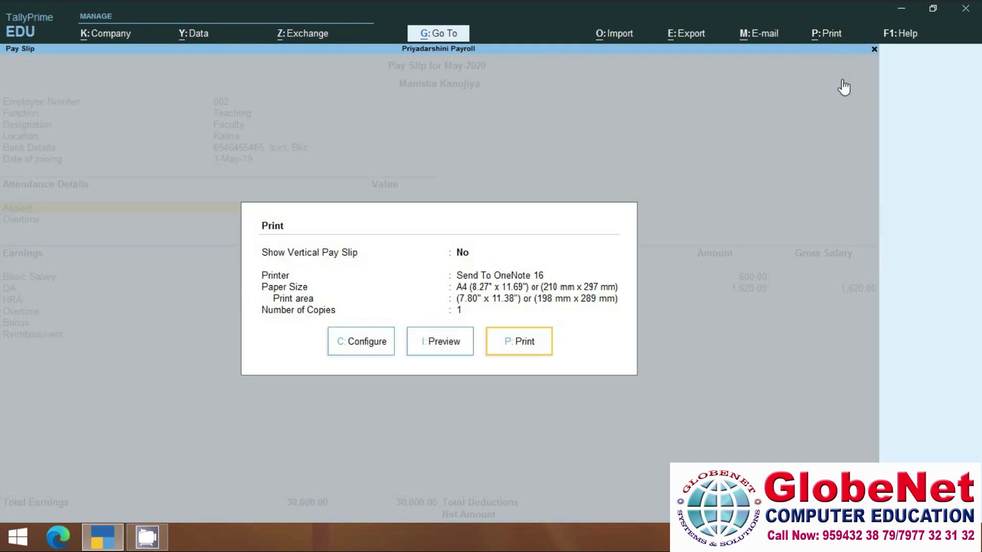
{"action": "left_click", "coordinate": [442, 342]}
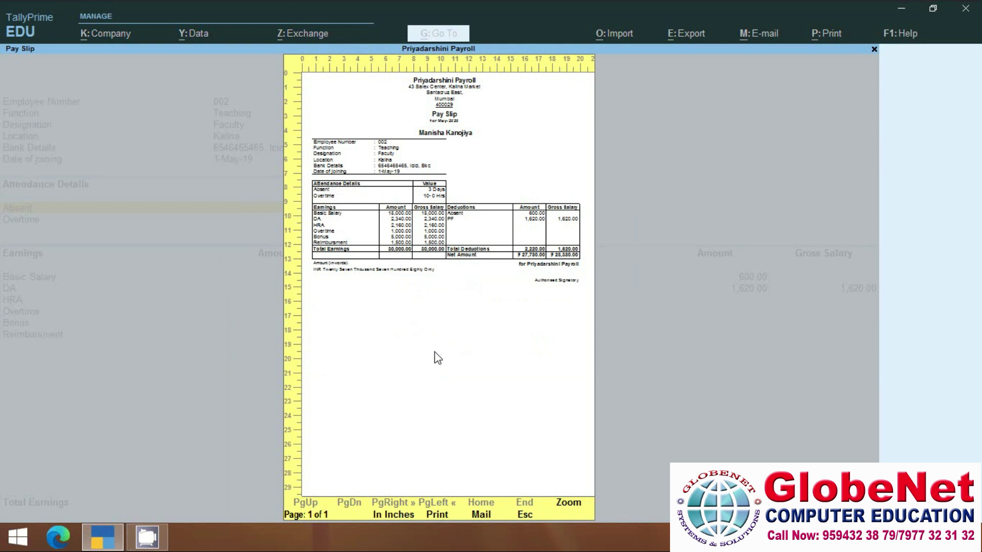
{"action": "left_click", "coordinate": [434, 353]}
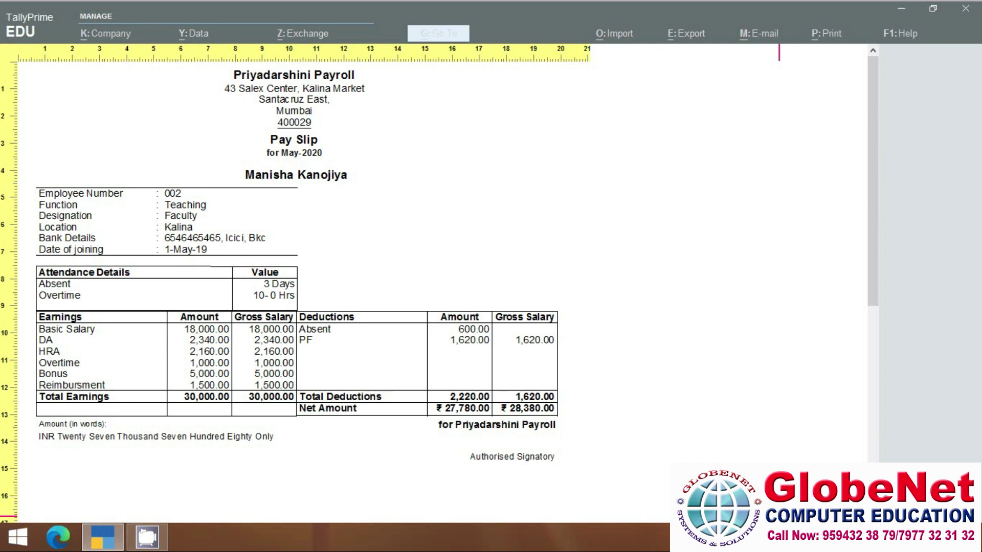
{"action": "key", "text": "Escape"}
{"action": "key", "text": "Escape"}
{"action": "key", "text": "Escape"}
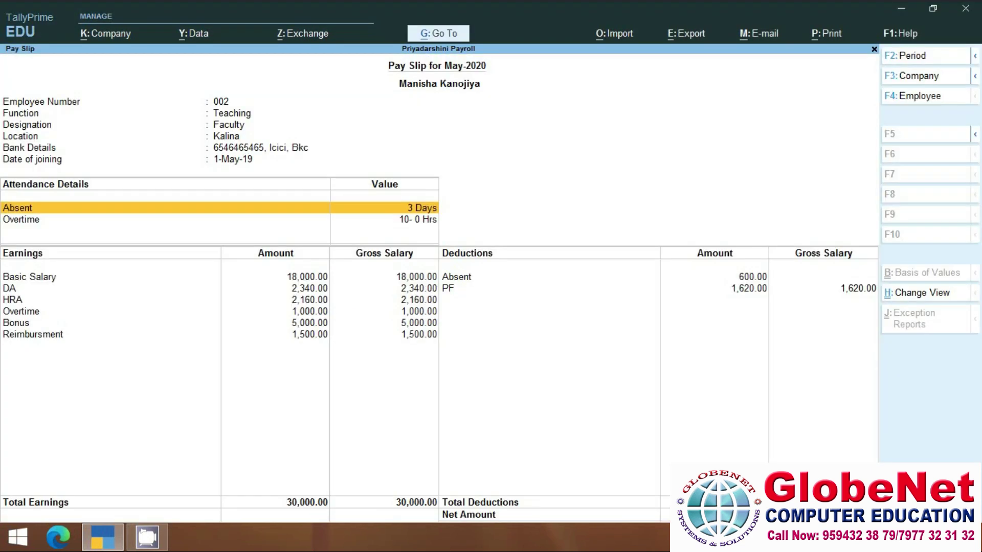
{"action": "key", "text": "Escape"}
{"action": "key", "text": "Escape"}
{"action": "key", "text": "Escape"}
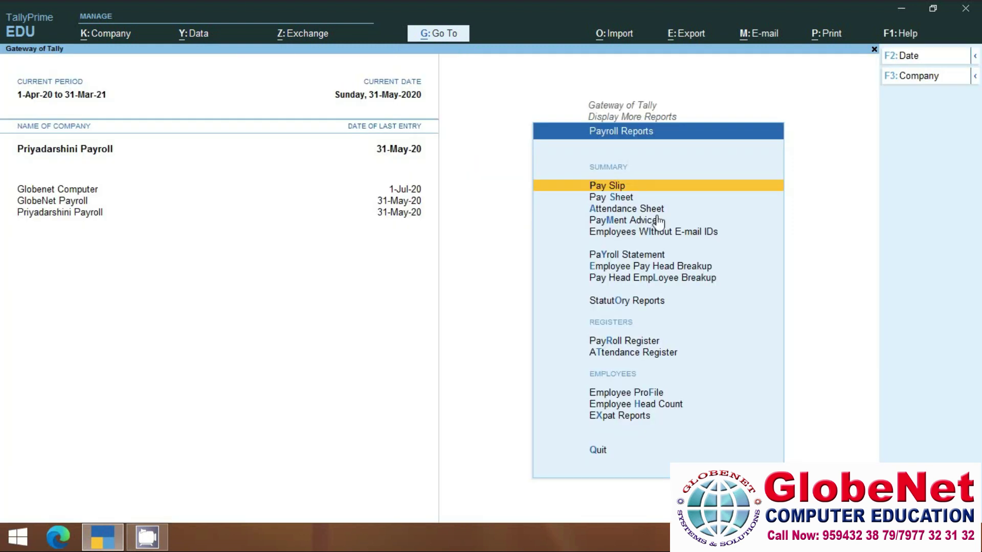
{"action": "left_click", "coordinate": [632, 201]}
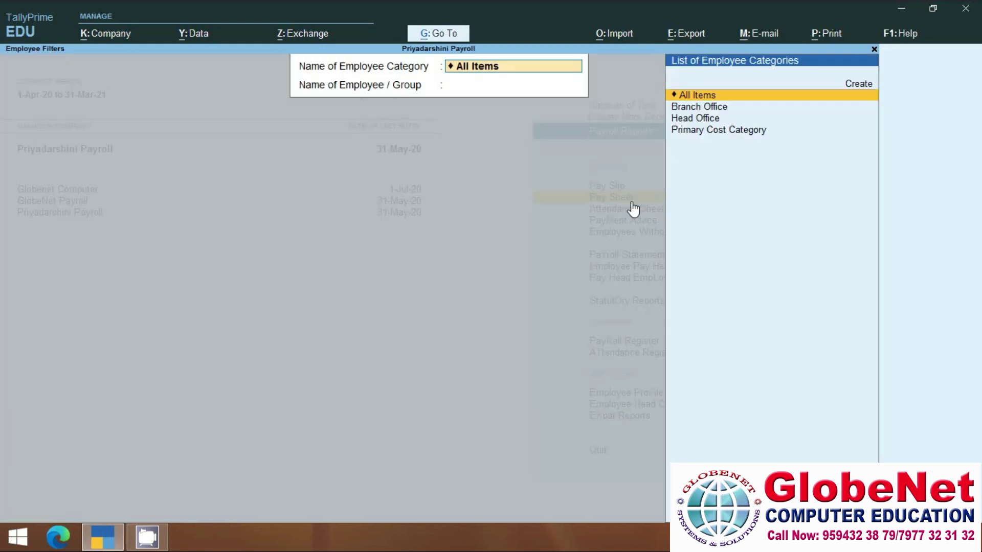
{"action": "left_click", "coordinate": [706, 124]}
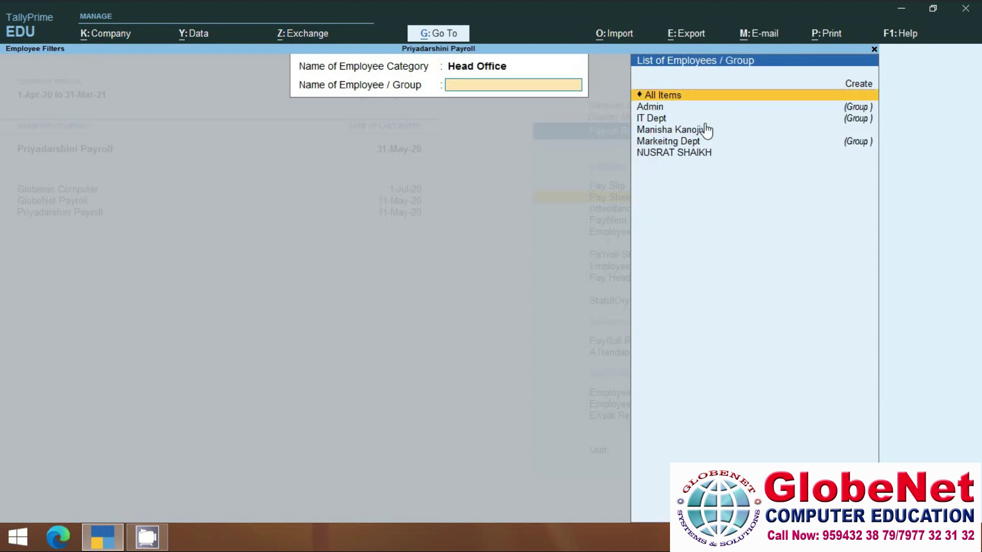
{"action": "key", "text": "Return"}
{"action": "key", "text": "Return"}
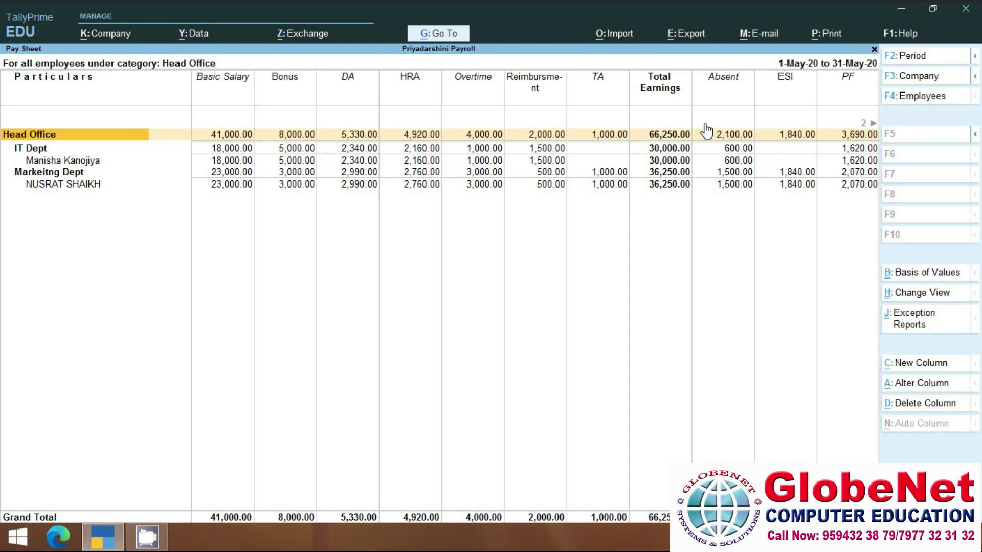
{"action": "key", "text": "Escape"}
{"action": "key", "text": "Escape"}
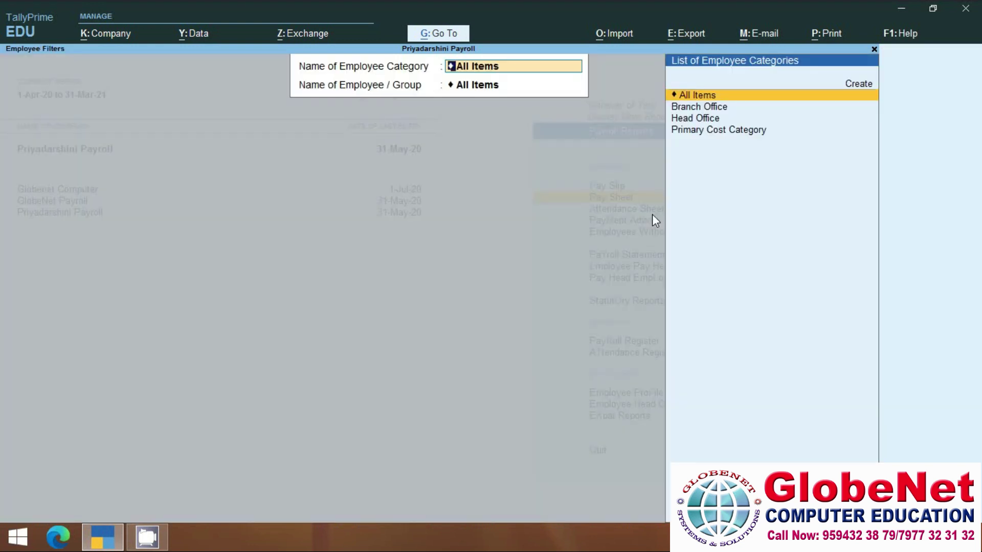
{"action": "key", "text": "Escape"}
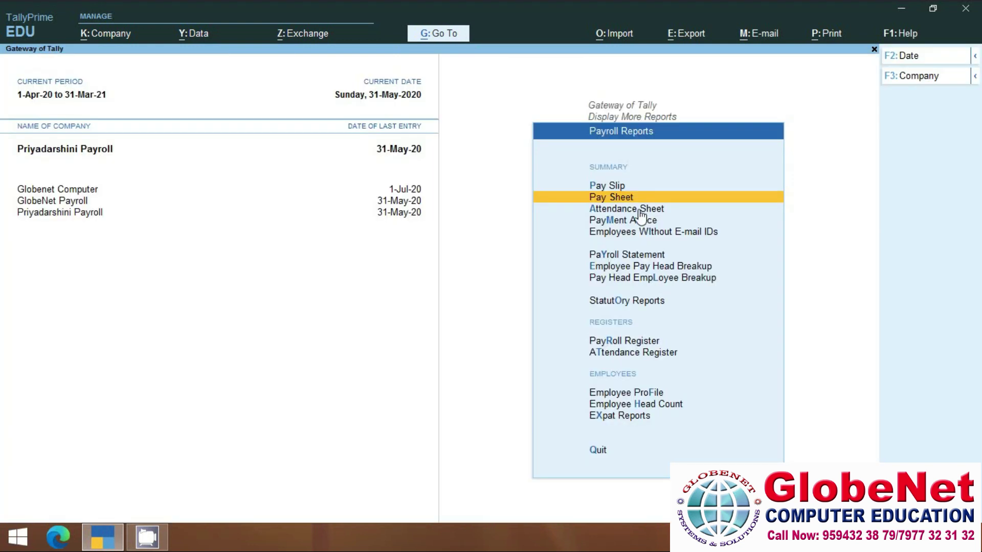
{"action": "left_click", "coordinate": [641, 211]}
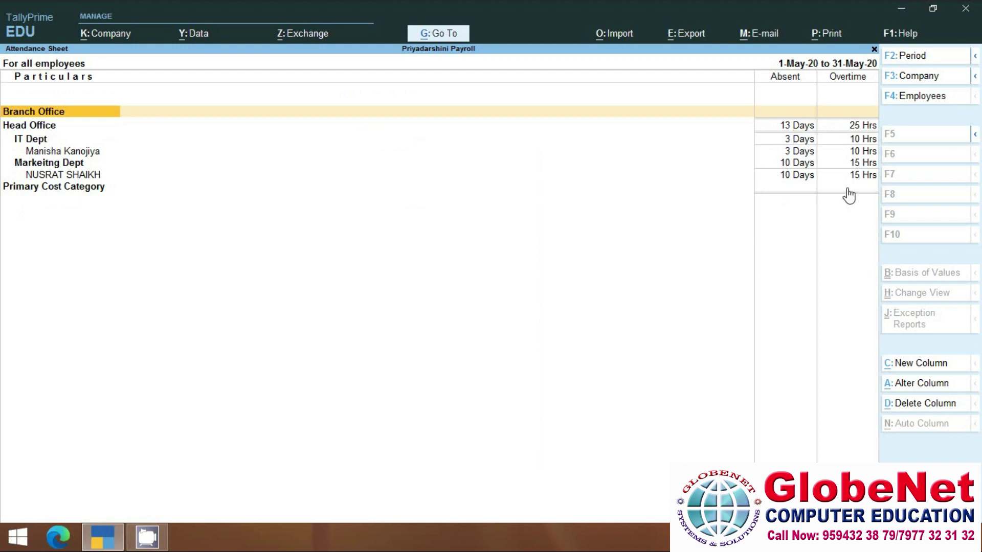
{"action": "key", "text": "Escape"}
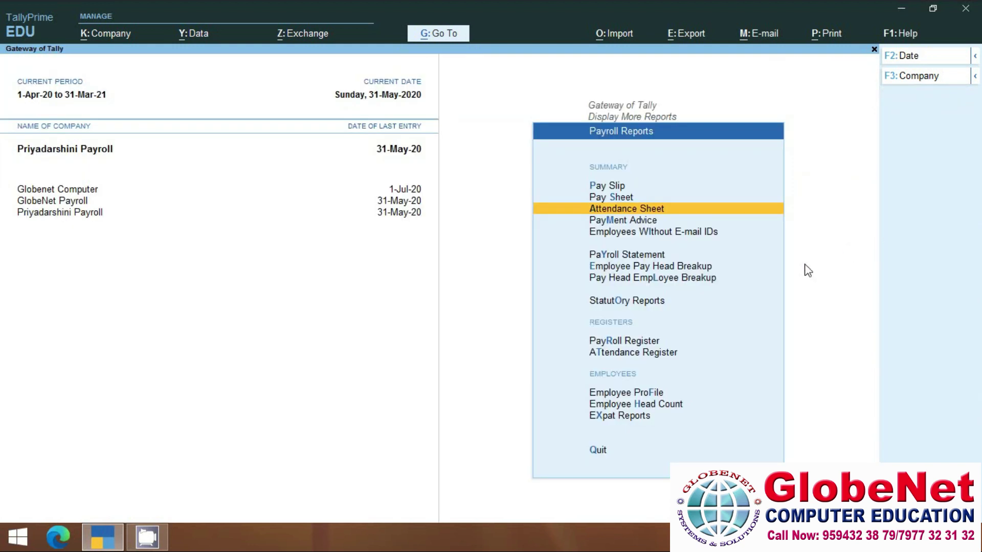
{"action": "left_click", "coordinate": [650, 256]}
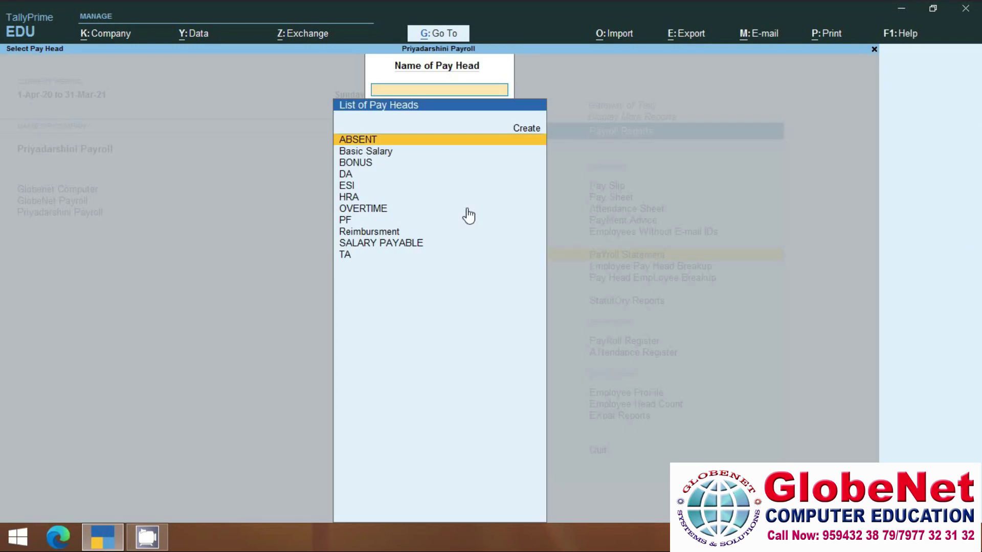
{"action": "key", "text": "Escape"}
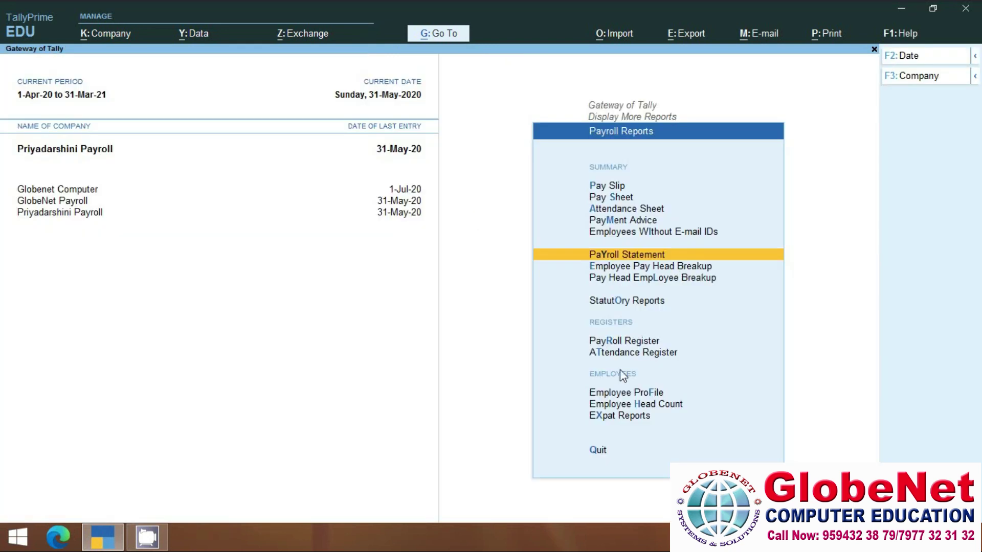
{"action": "left_click", "coordinate": [643, 342]}
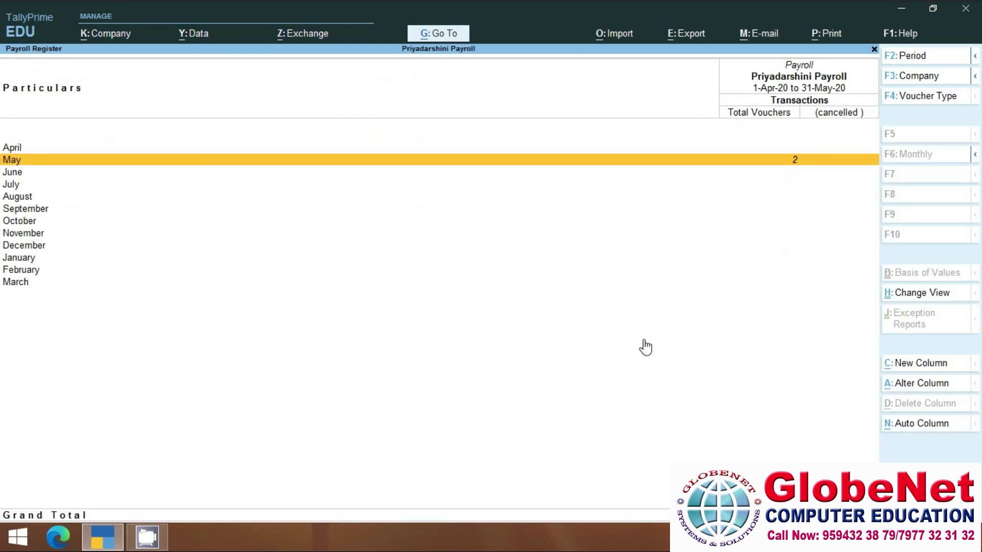
{"action": "left_click", "coordinate": [743, 163]}
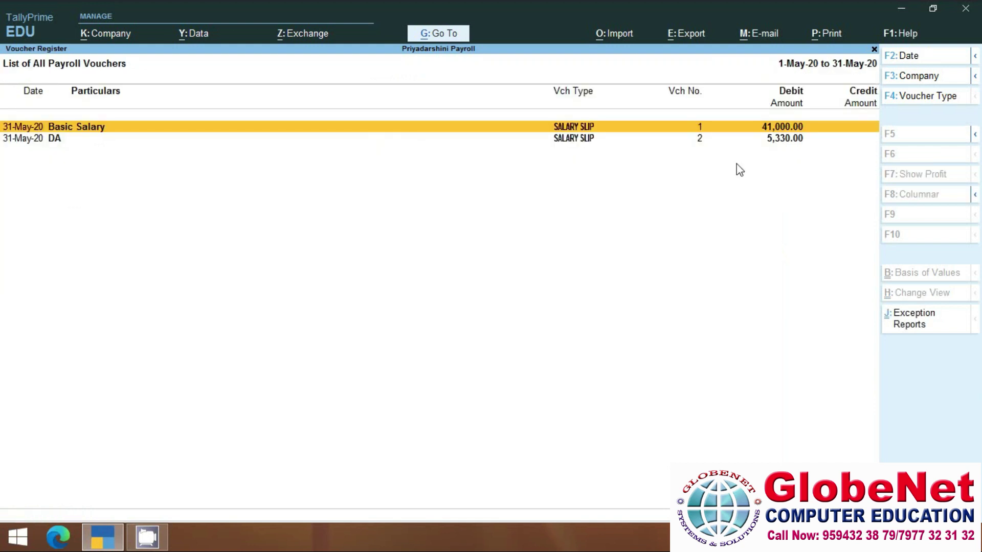
{"action": "key", "text": "Escape"}
{"action": "key", "text": "Escape"}
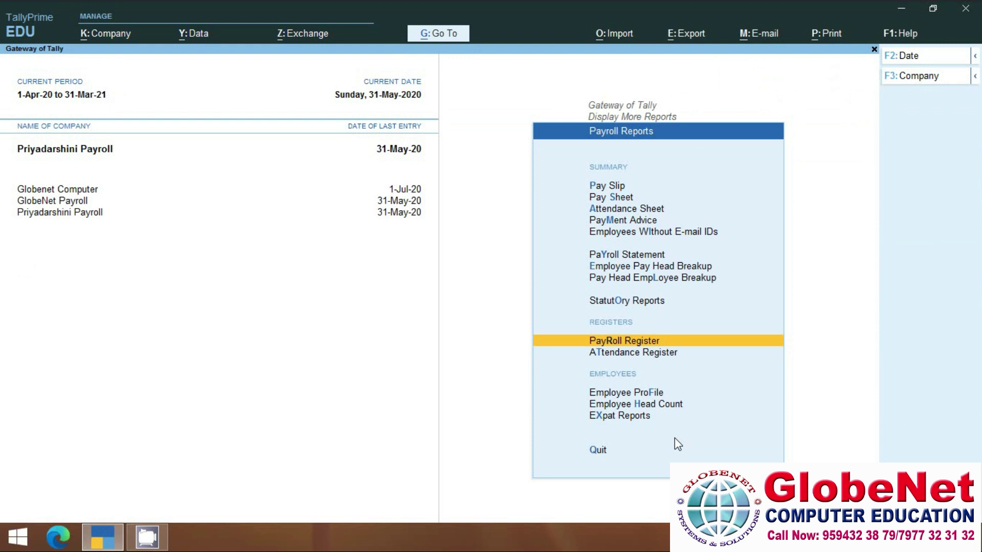